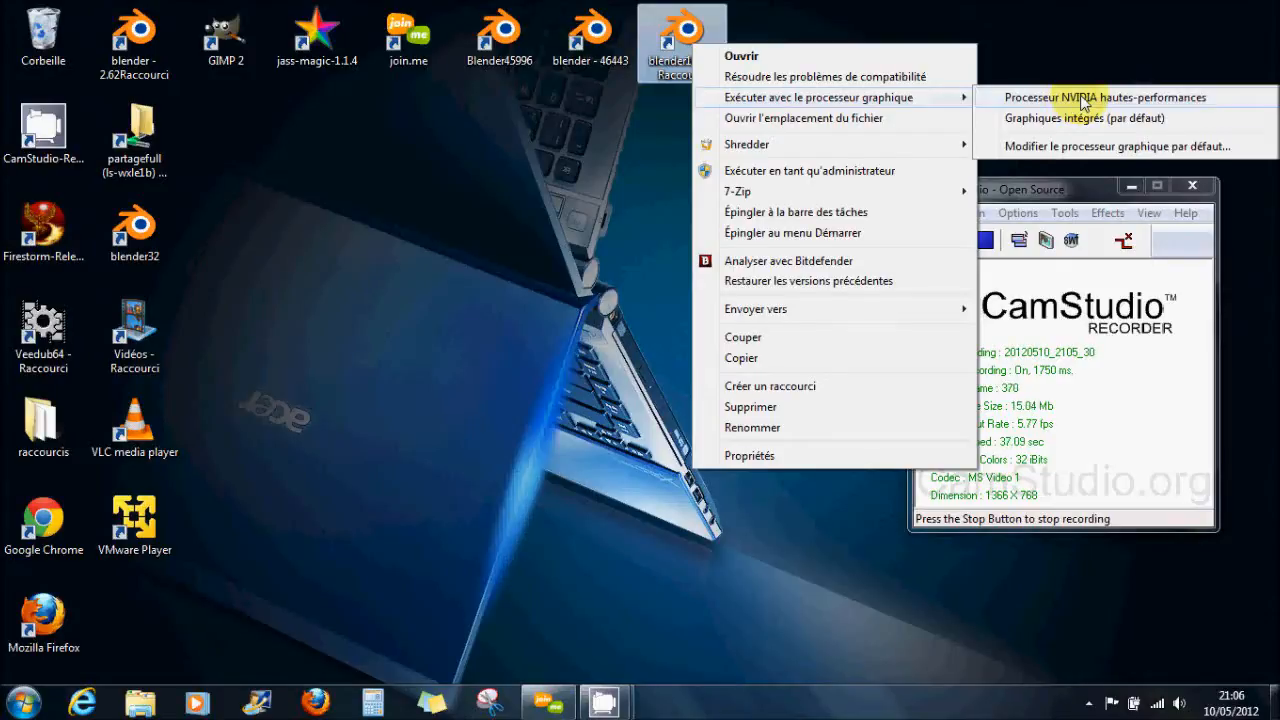
# Launch Blender with the high-performance NVIDIA processor, close the splash screen and start the Screencast Keys display
pyautogui.click(1081, 100)
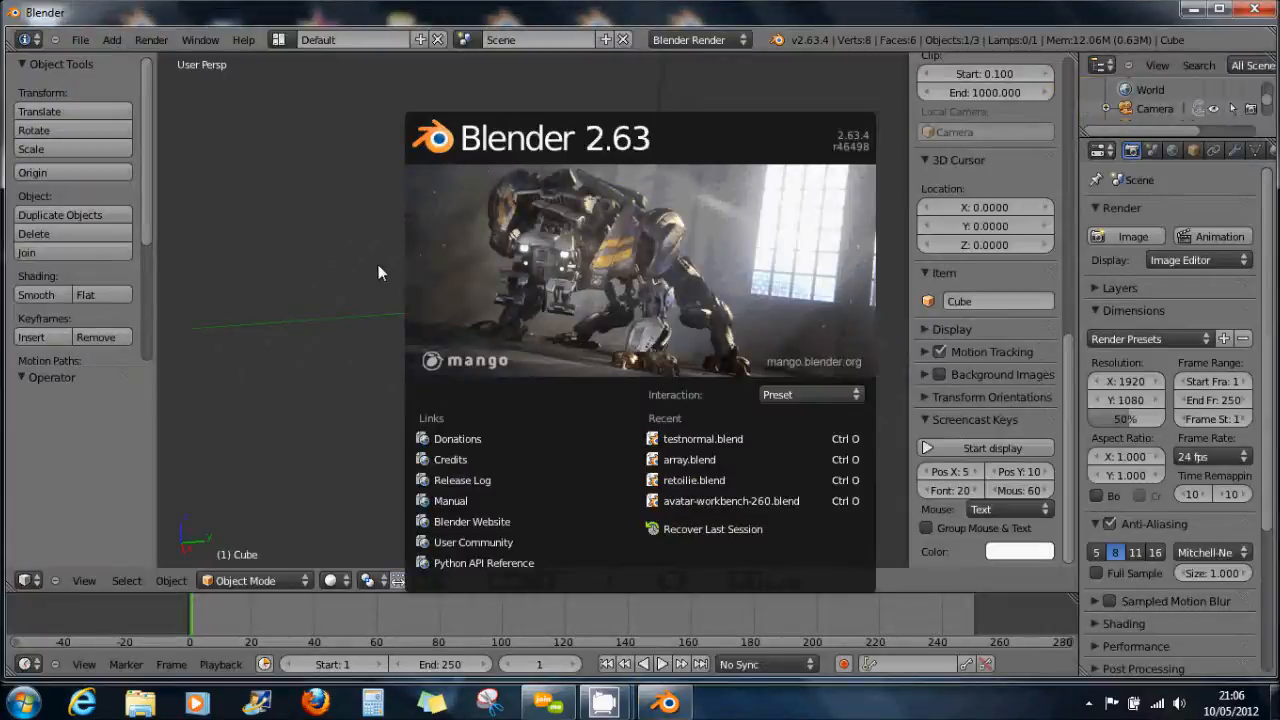
pyautogui.click(382, 396)
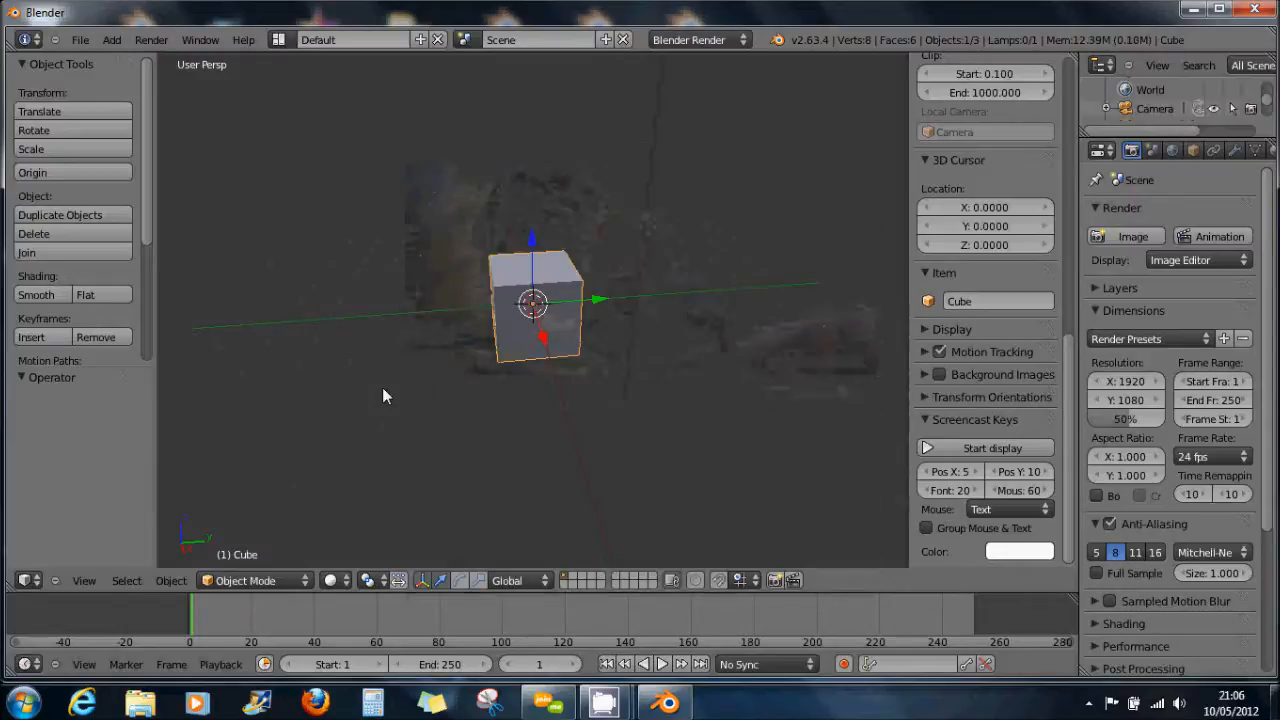
pyautogui.click(982, 447)
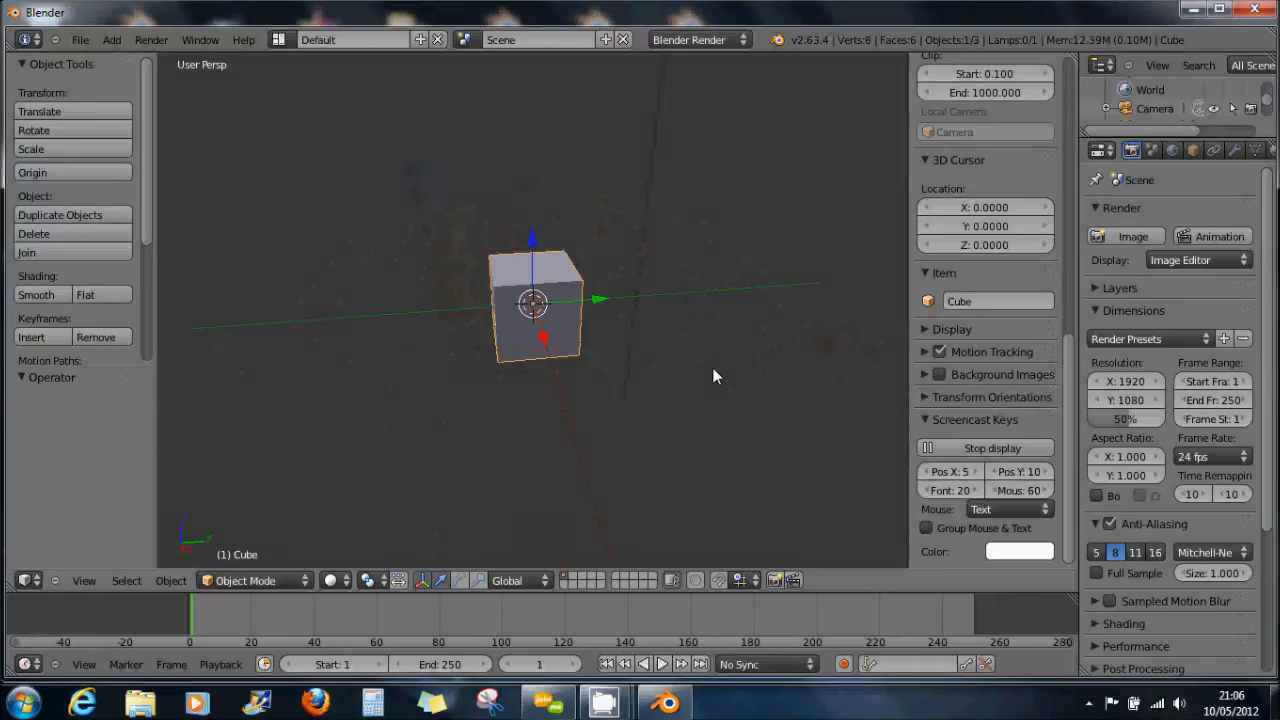
# View the second layer and another layer of the scene, and return to the first layer
pyautogui.moveTo(729, 391)
pyautogui.mouseDown(button='middle')
pyautogui.moveTo(654, 403)
pyautogui.moveTo(725, 402)
pyautogui.mouseUp(button='middle')
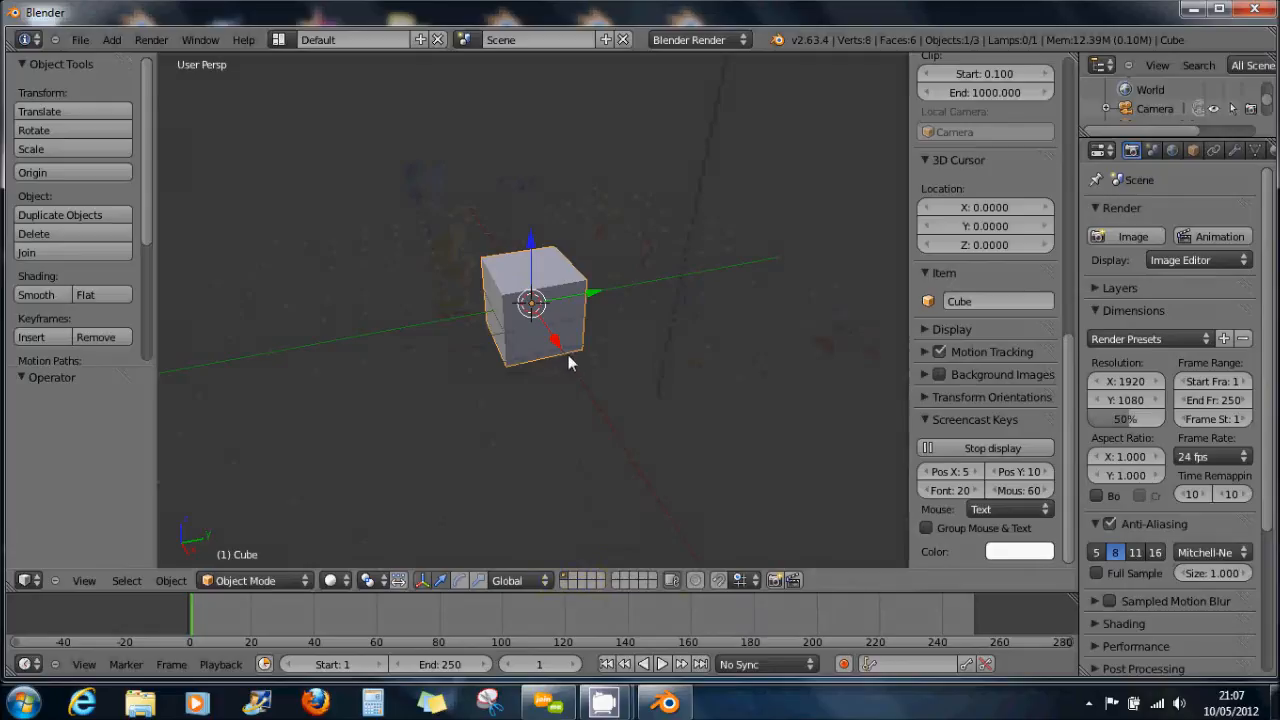
pyautogui.moveTo(568, 358); pyautogui.dragTo(629, 345, button='middle')
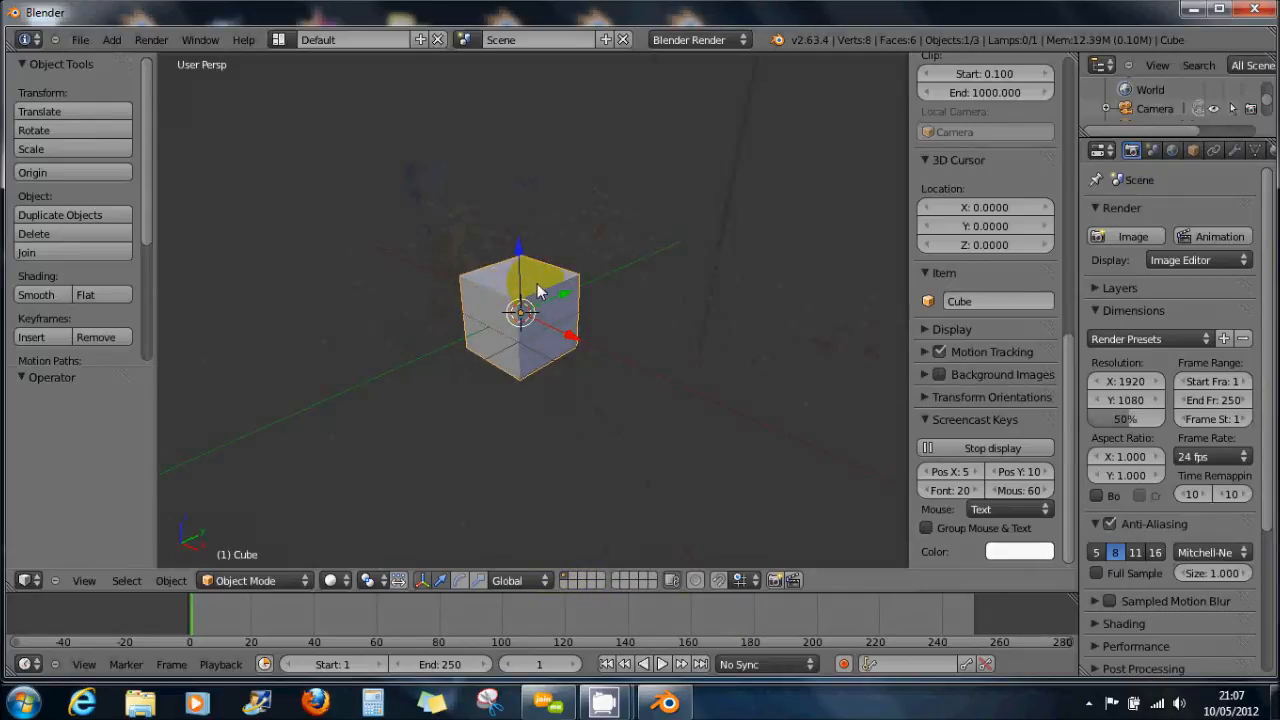
pyautogui.click(575, 580)
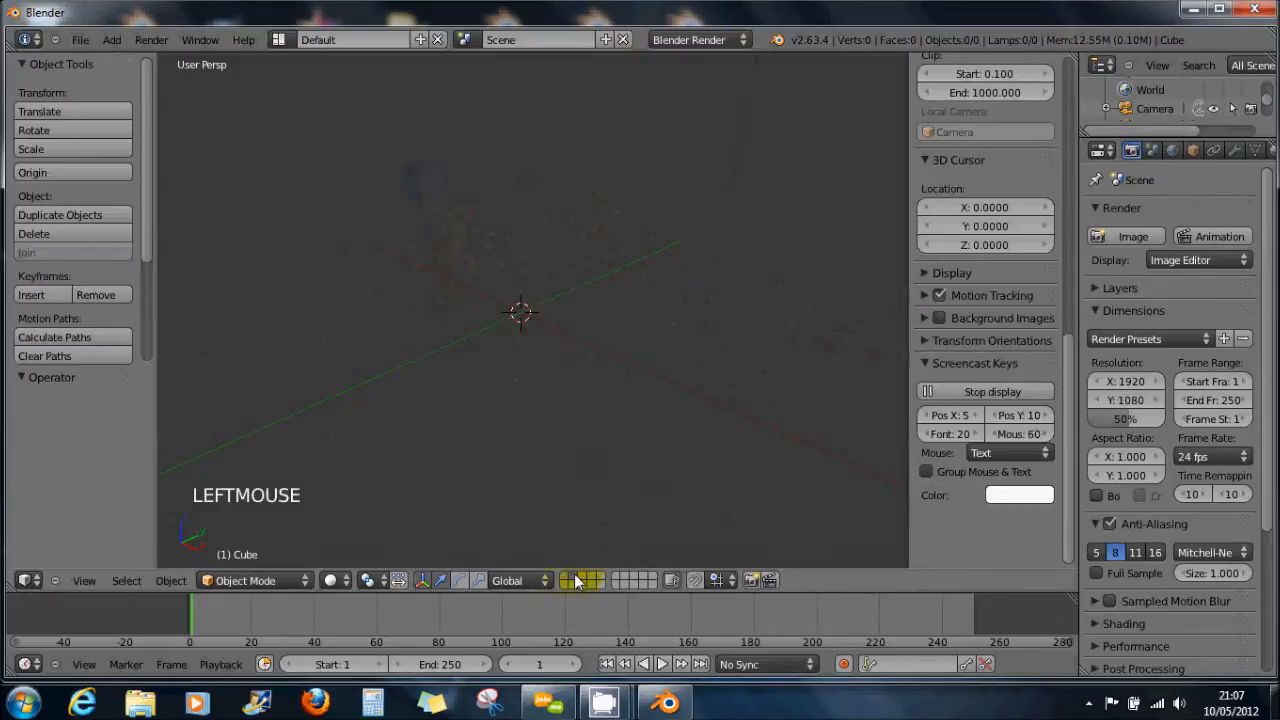
pyautogui.scroll(-6, 584, 425)
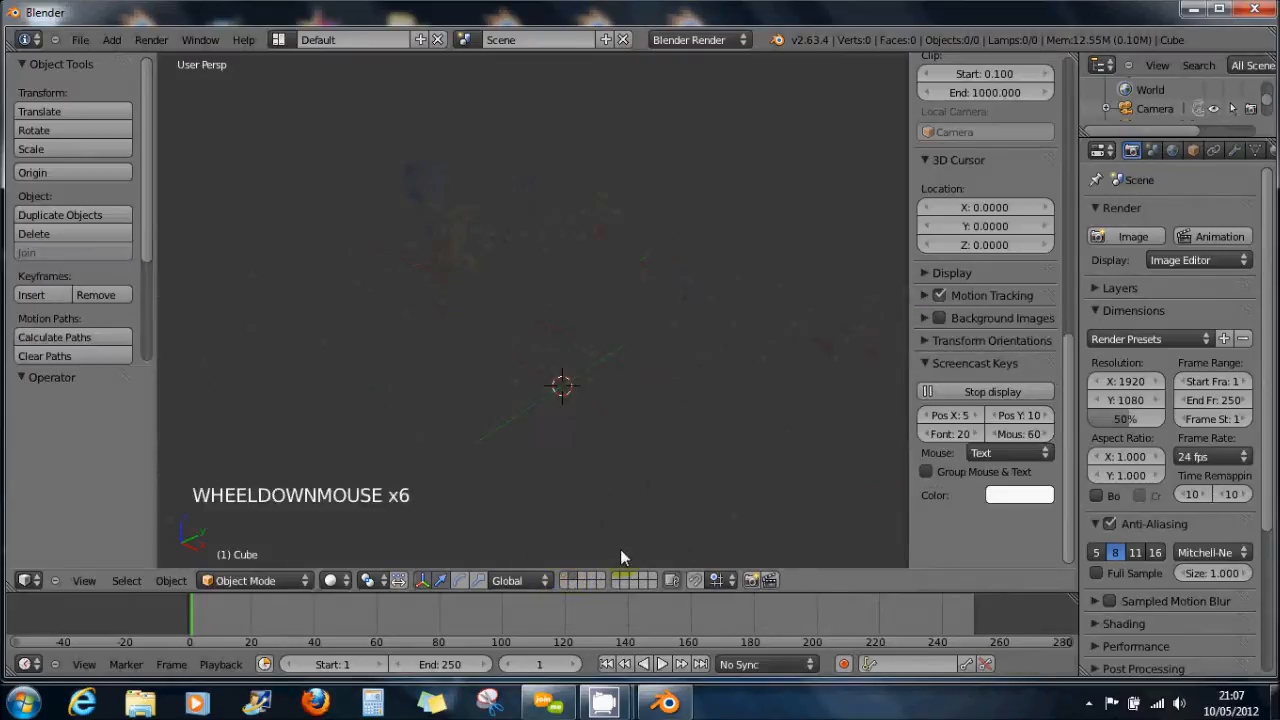
pyautogui.click(590, 578)
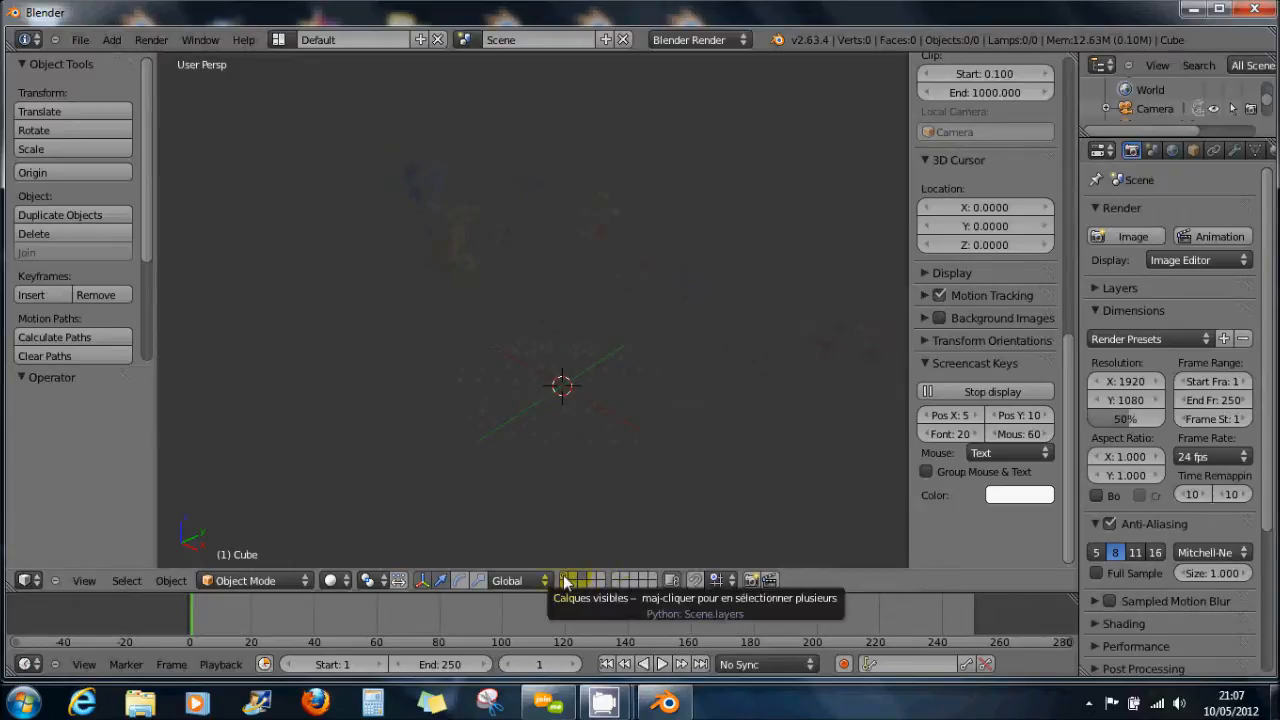
pyautogui.click(566, 579)
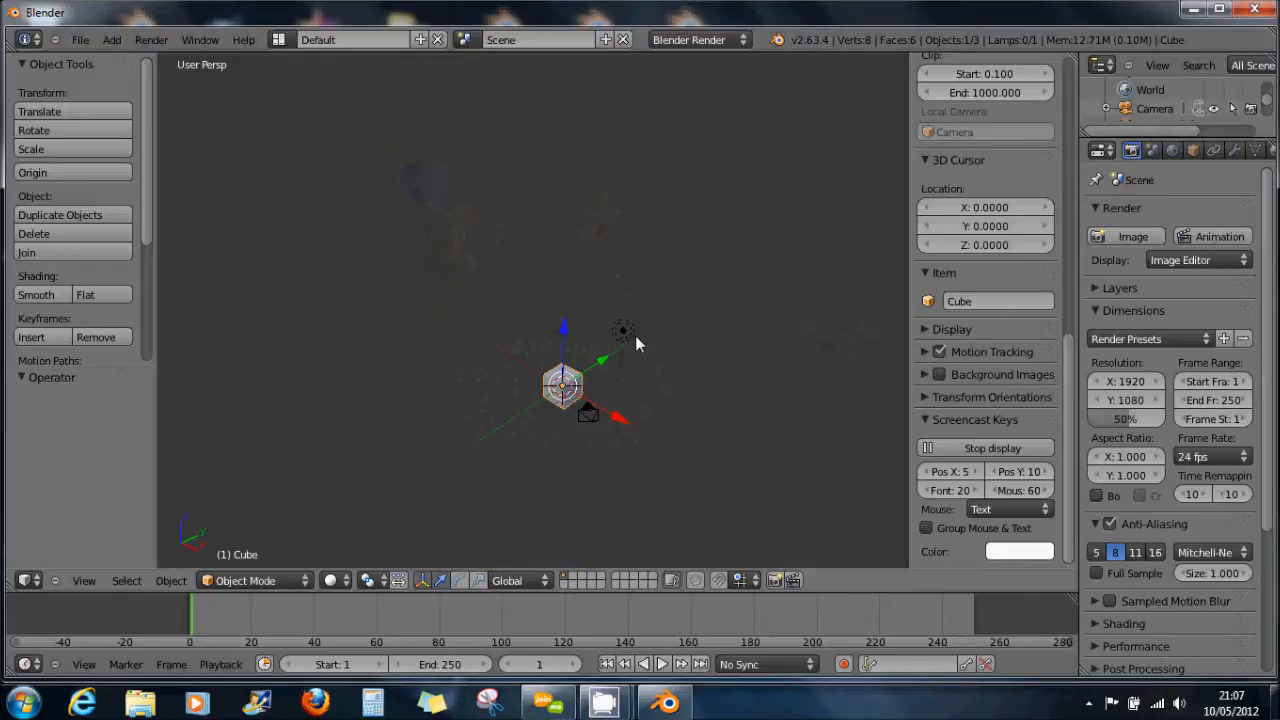
# Duplicate the cube and place the copy beside it, offset about 3.4 in X, 3.7 in Y and 0.2 in Z
pyautogui.rightClick(568, 388)
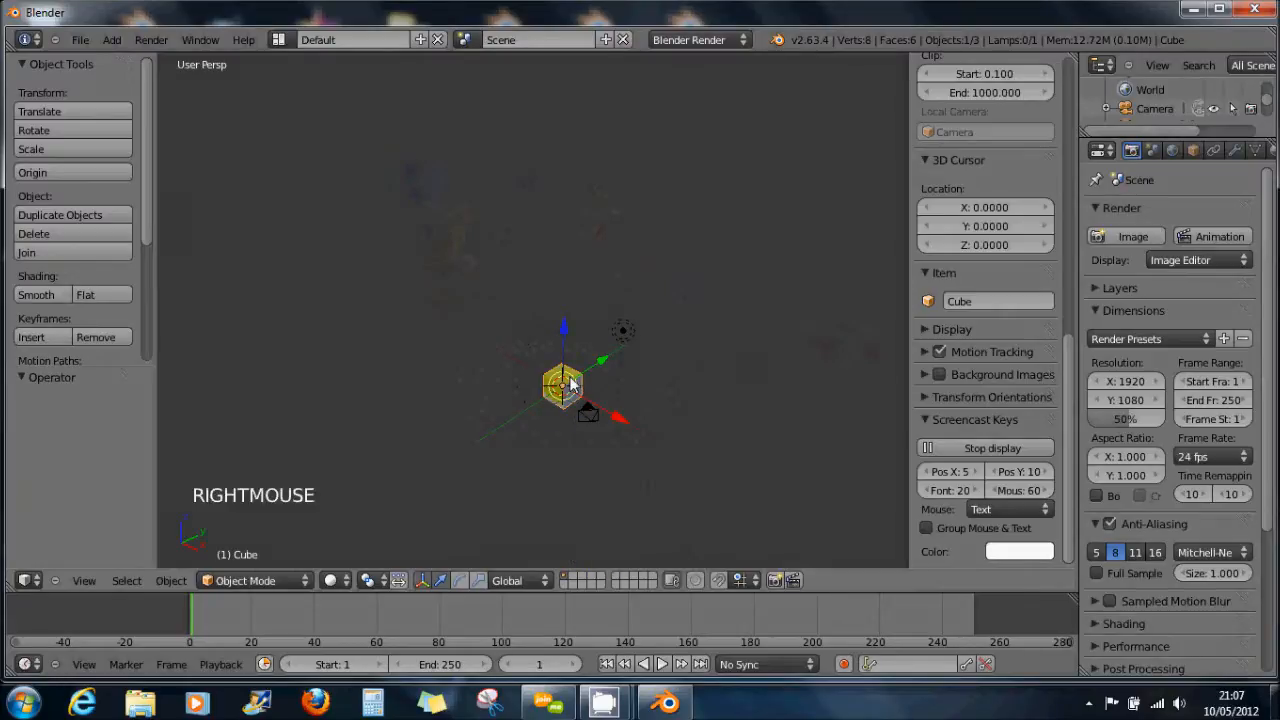
pyautogui.rightClick(565, 384)
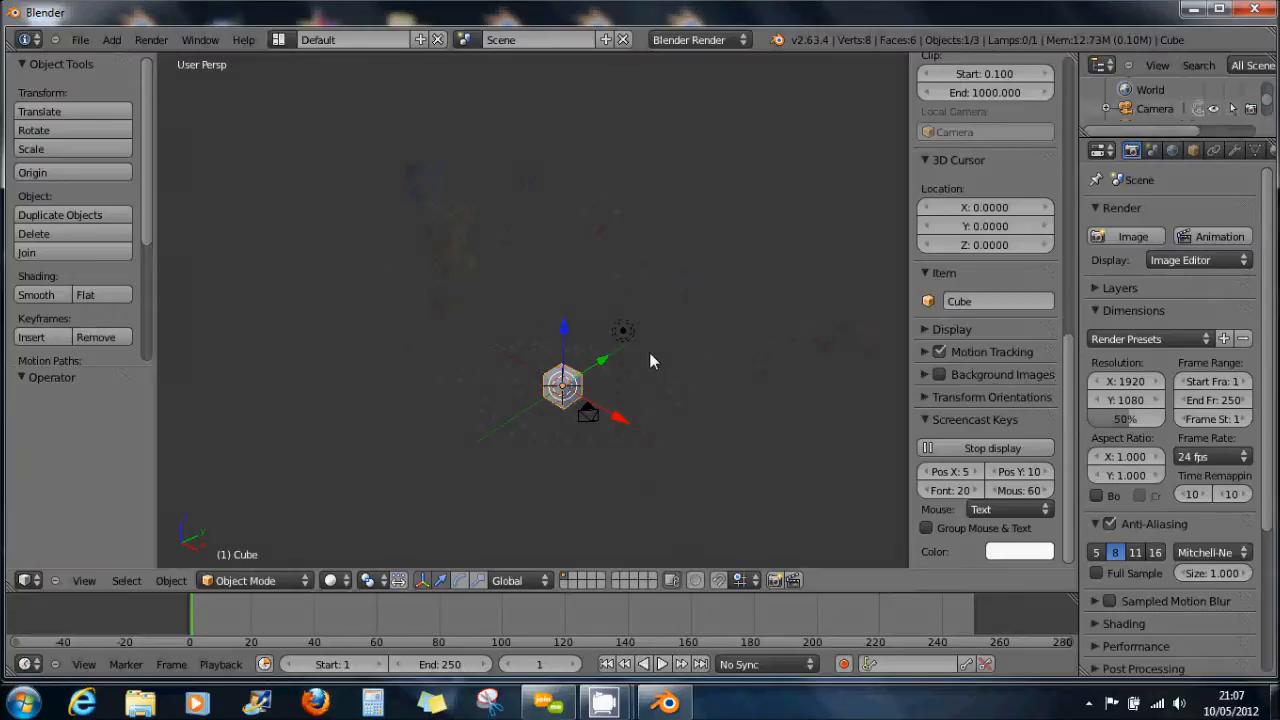
pyautogui.hotkey('shift', 'd')
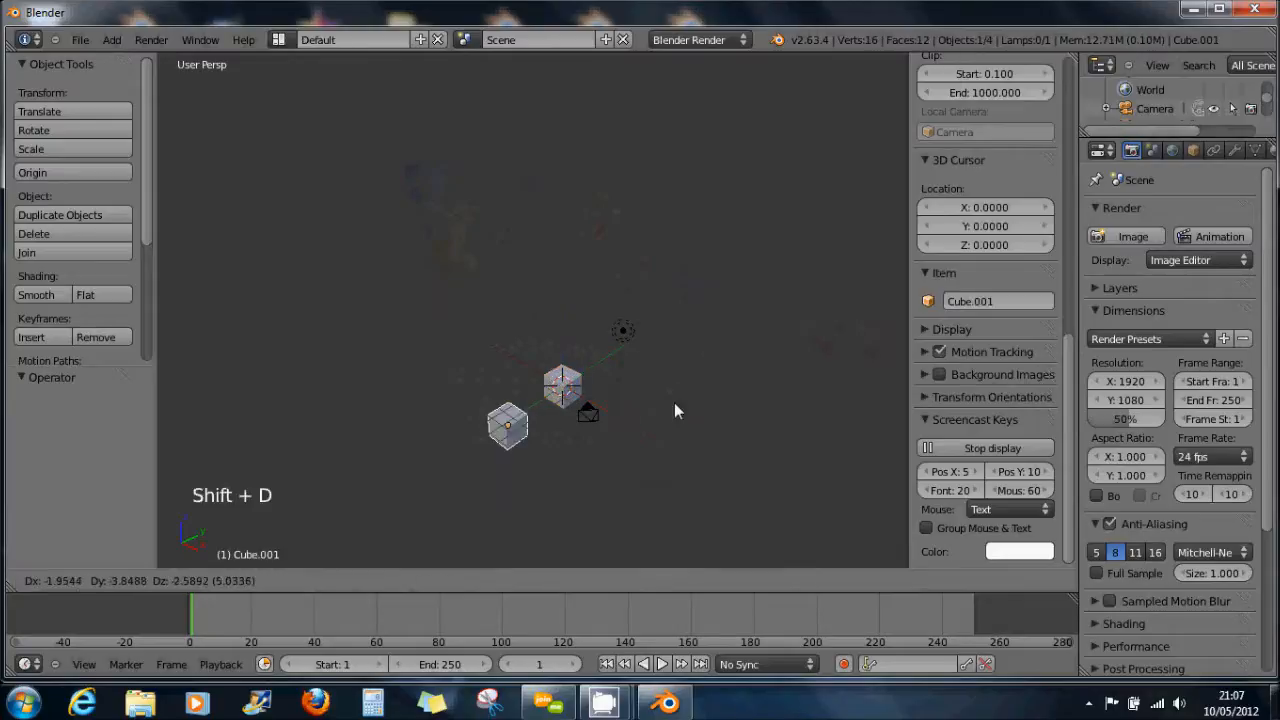
pyautogui.click(798, 374)
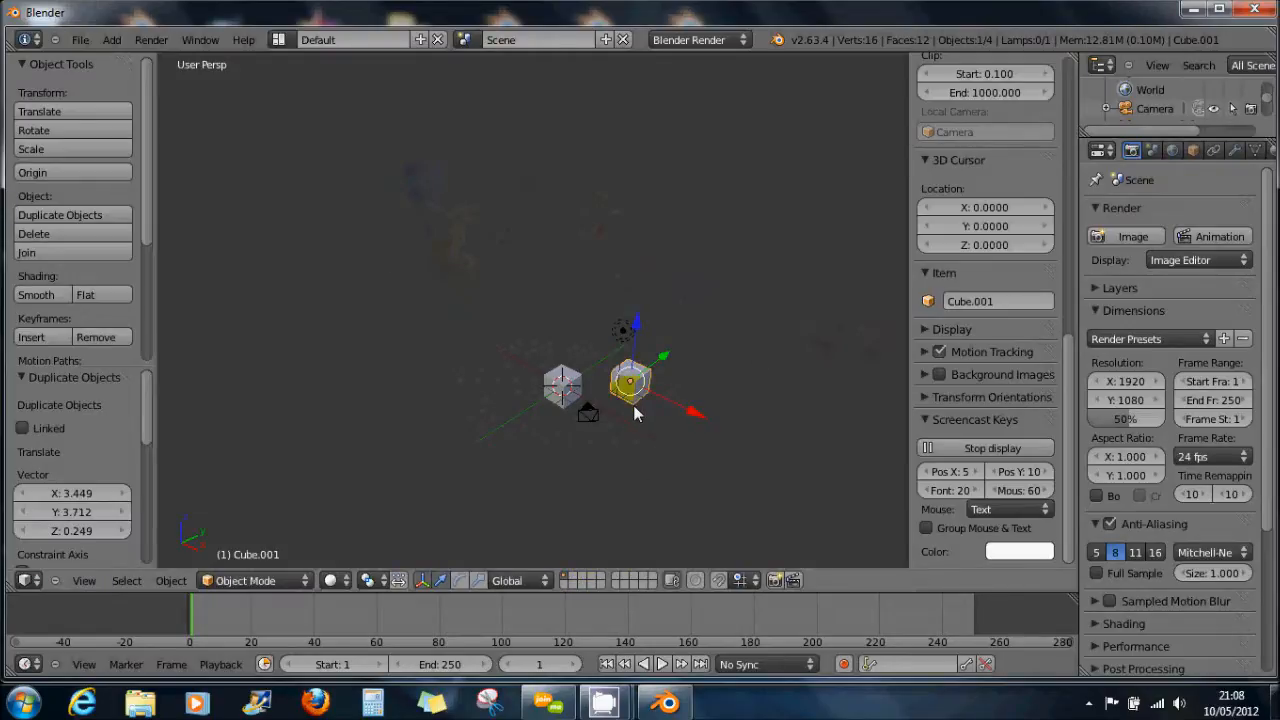
# Move the duplicated cube to the second layer
pyautogui.press('m')
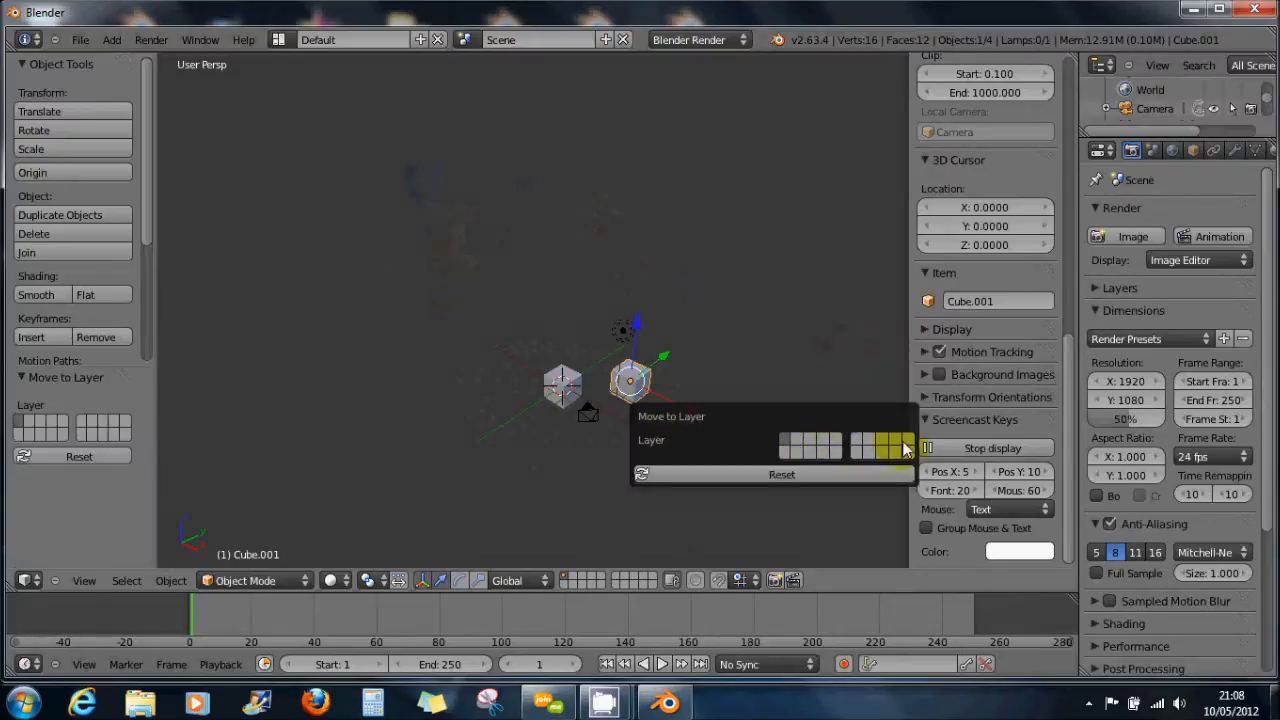
pyautogui.click(799, 442)
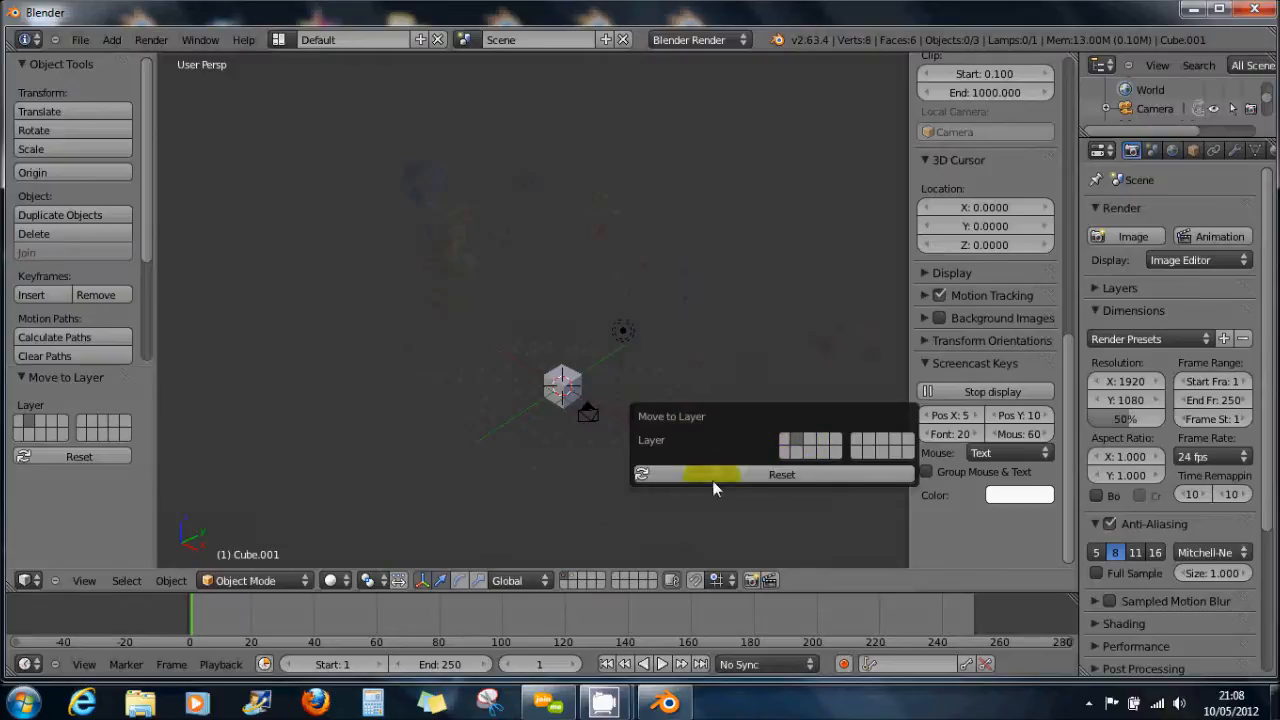
pyautogui.click(535, 440)
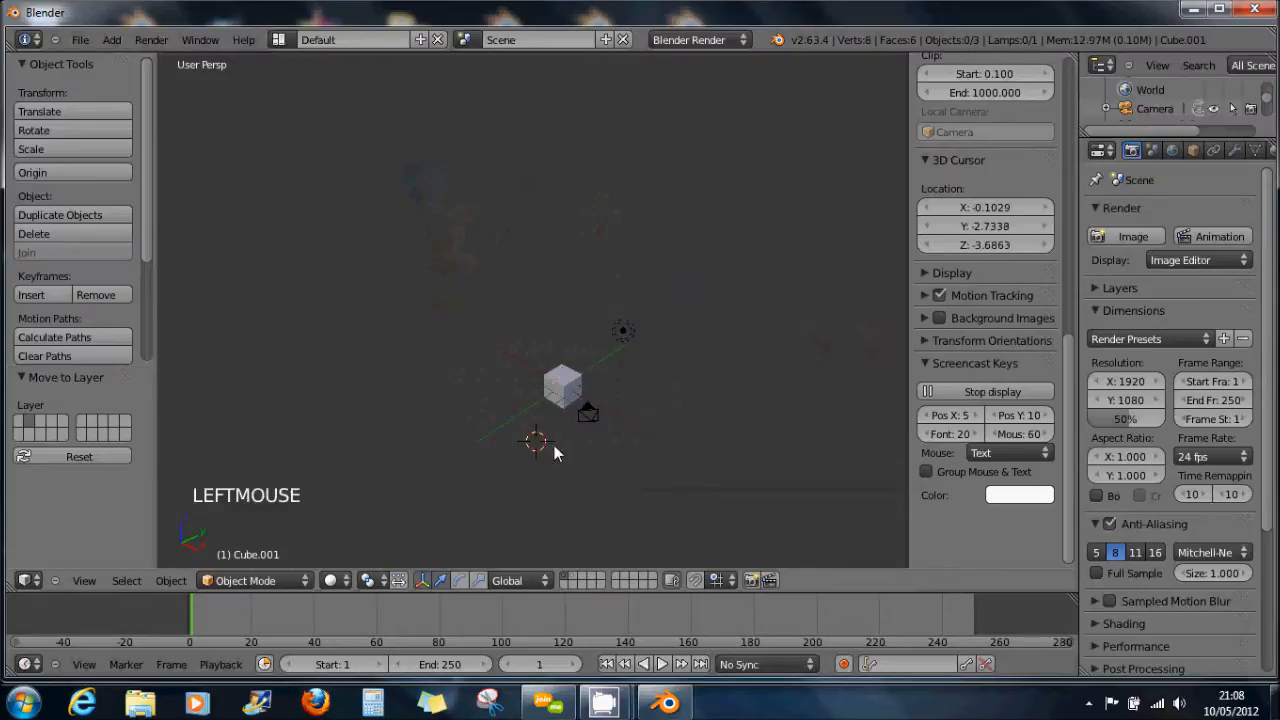
# Show the second layer alone, and switch back to the first layer to compare their contents
pyautogui.click(574, 583)
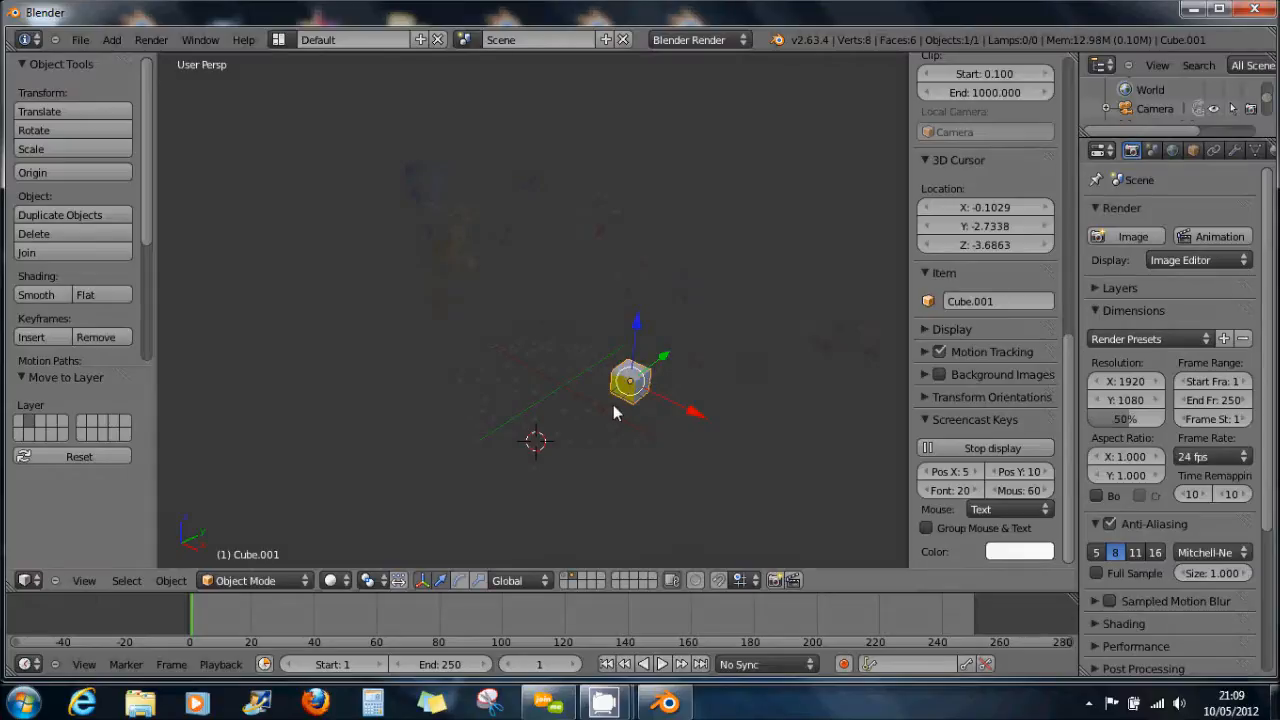
pyautogui.click(566, 581)
pyautogui.click(566, 581)
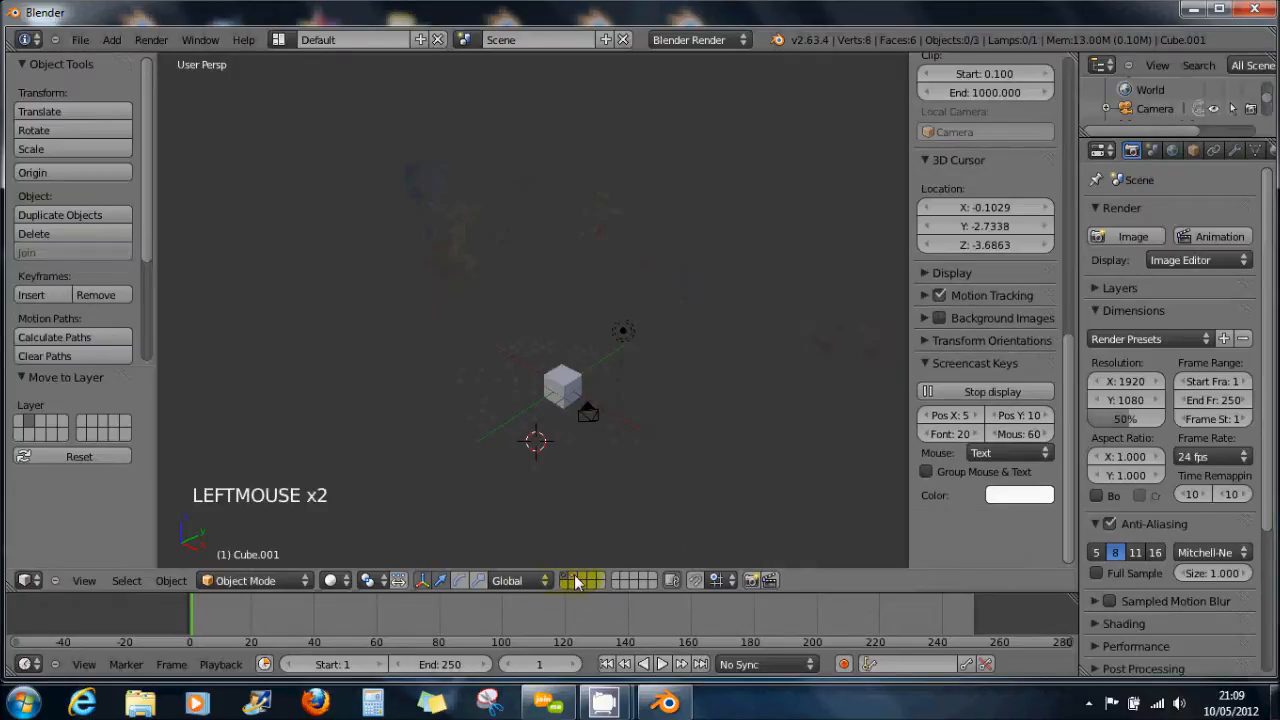
pyautogui.click(566, 581)
pyautogui.click(566, 581)
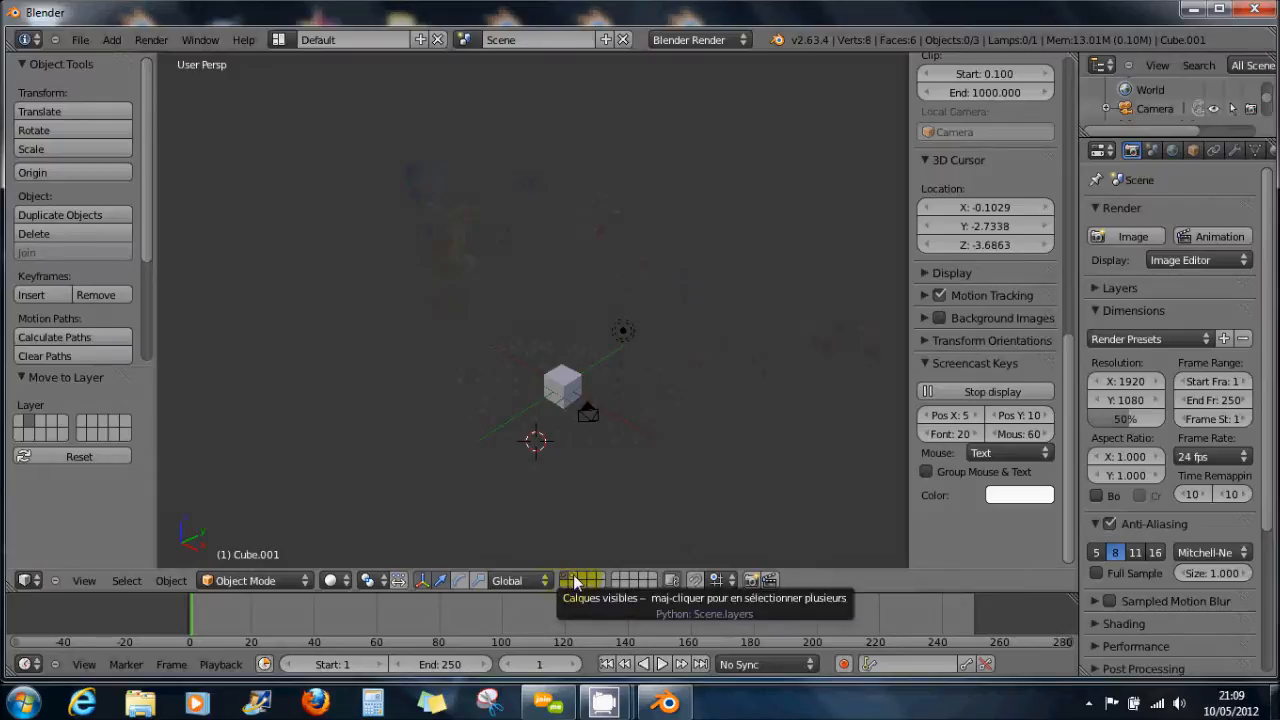
# Display the first and second layers together and select each of the two cubes in turn, ending on the duplicate
pyautogui.keyDown('shift'); pyautogui.click(574, 582); pyautogui.keyUp('shift')
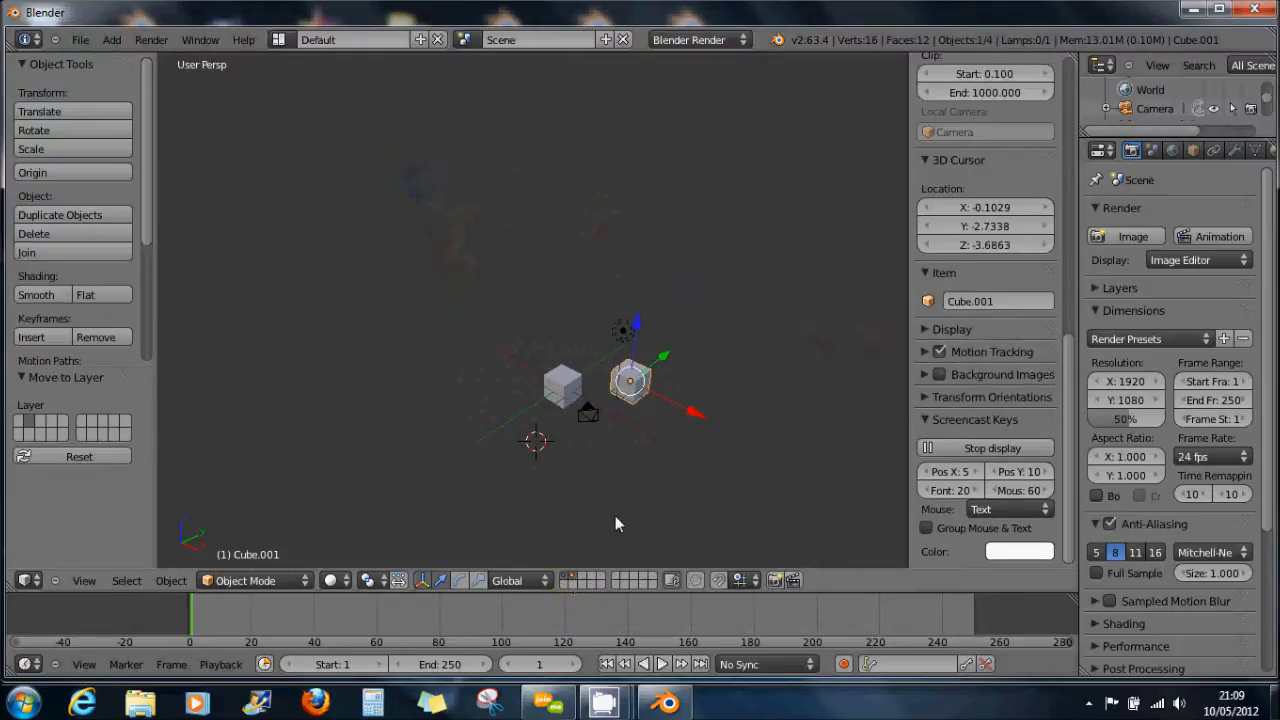
pyautogui.scroll(4, 592, 452)
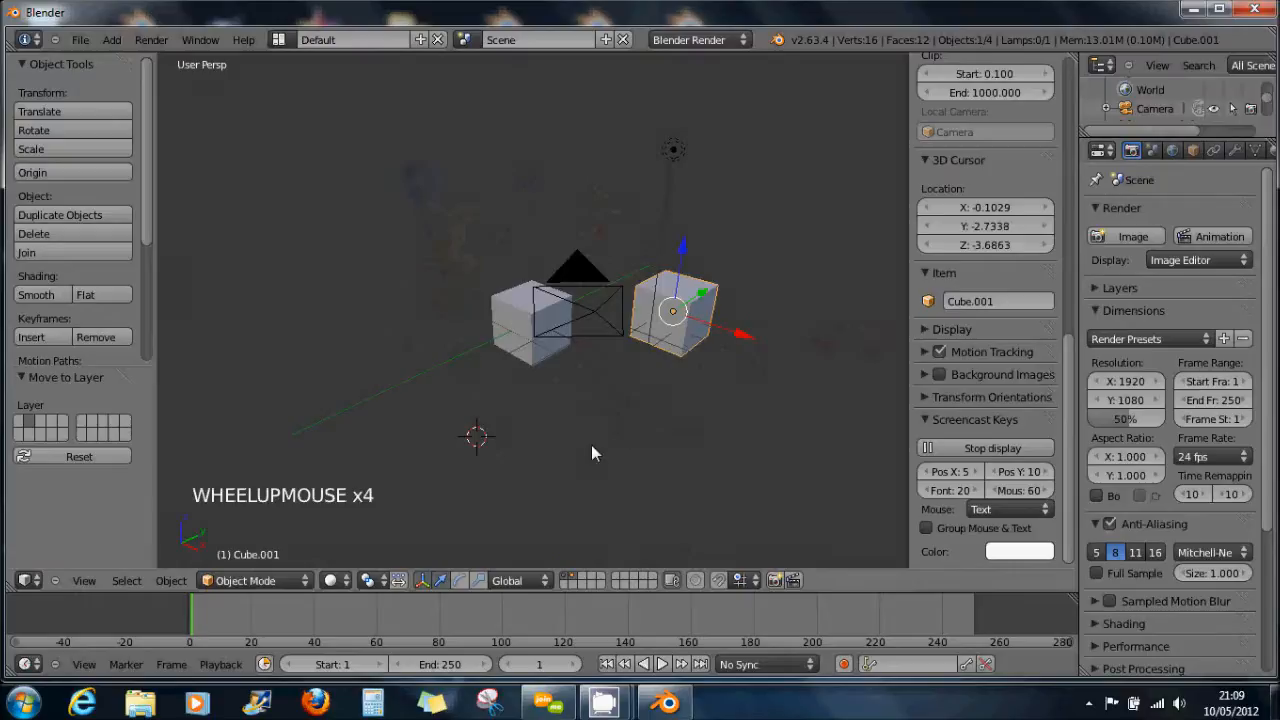
pyautogui.rightClick(535, 334)
pyautogui.rightClick(538, 350)
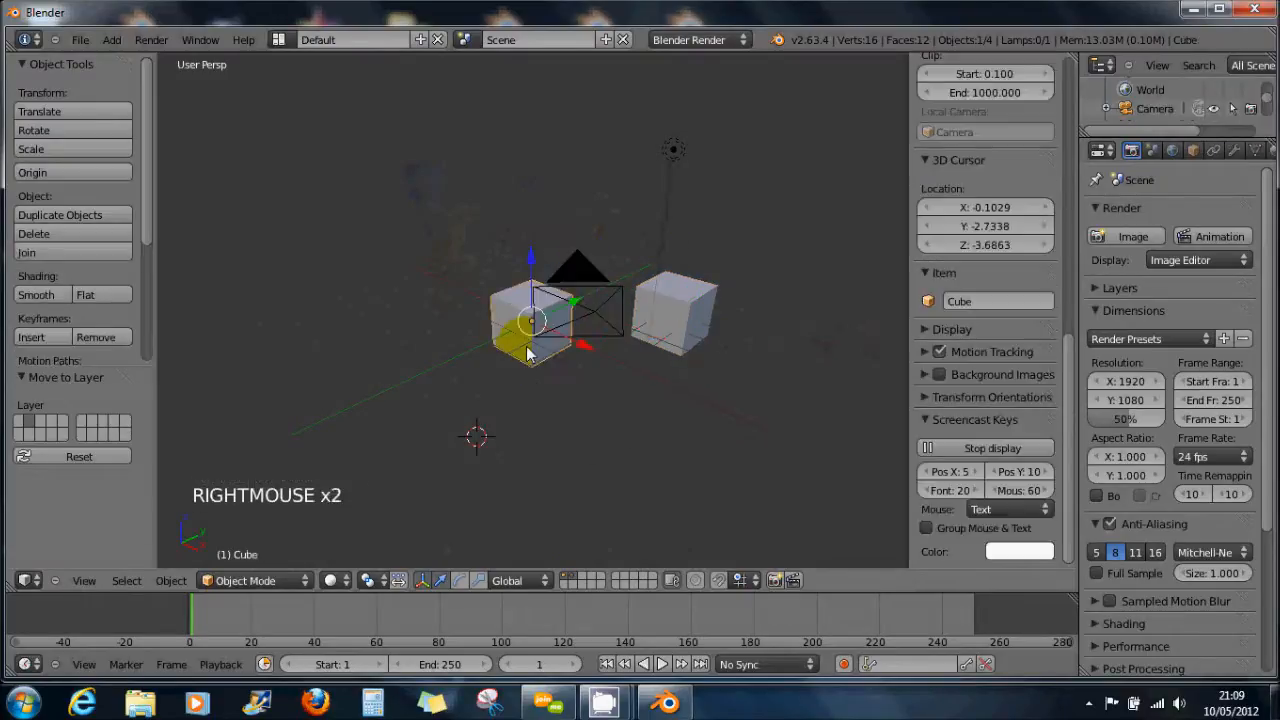
pyautogui.rightClick(684, 345)
pyautogui.rightClick(525, 335)
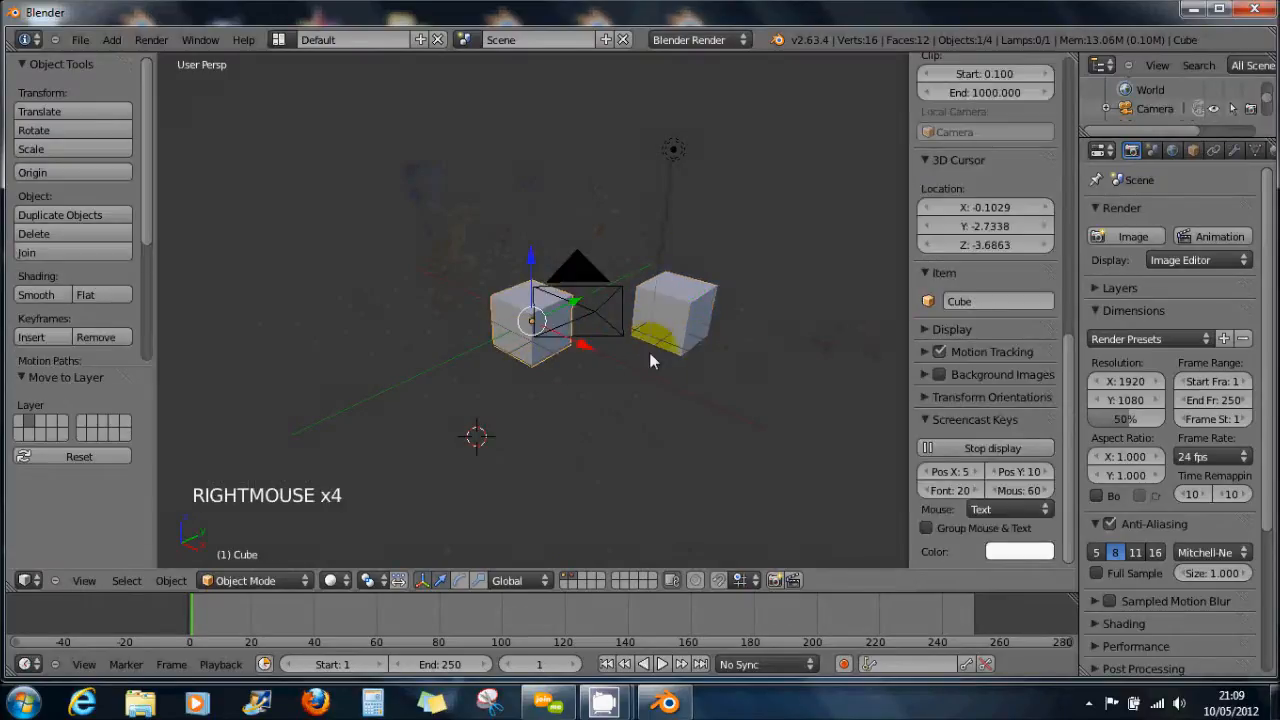
pyautogui.rightClick(673, 327)
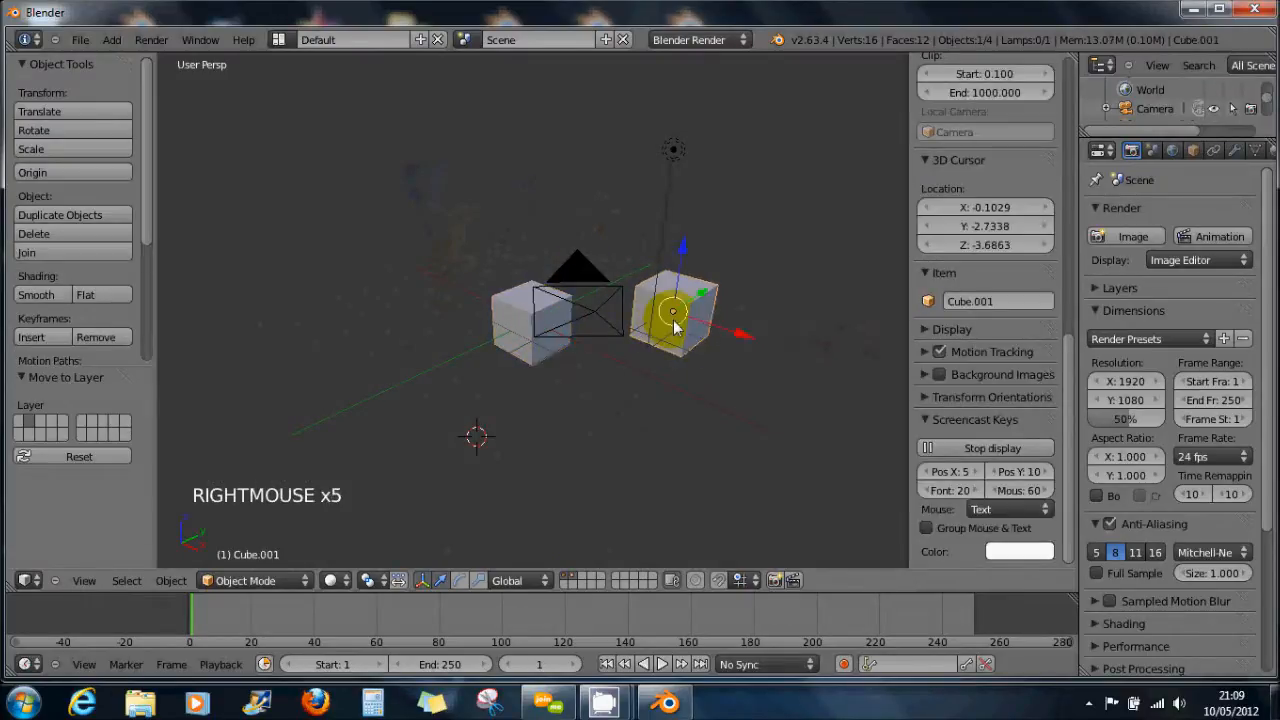
# Show only the first layer, render the scene and return to the 3D view
pyautogui.click(566, 582)
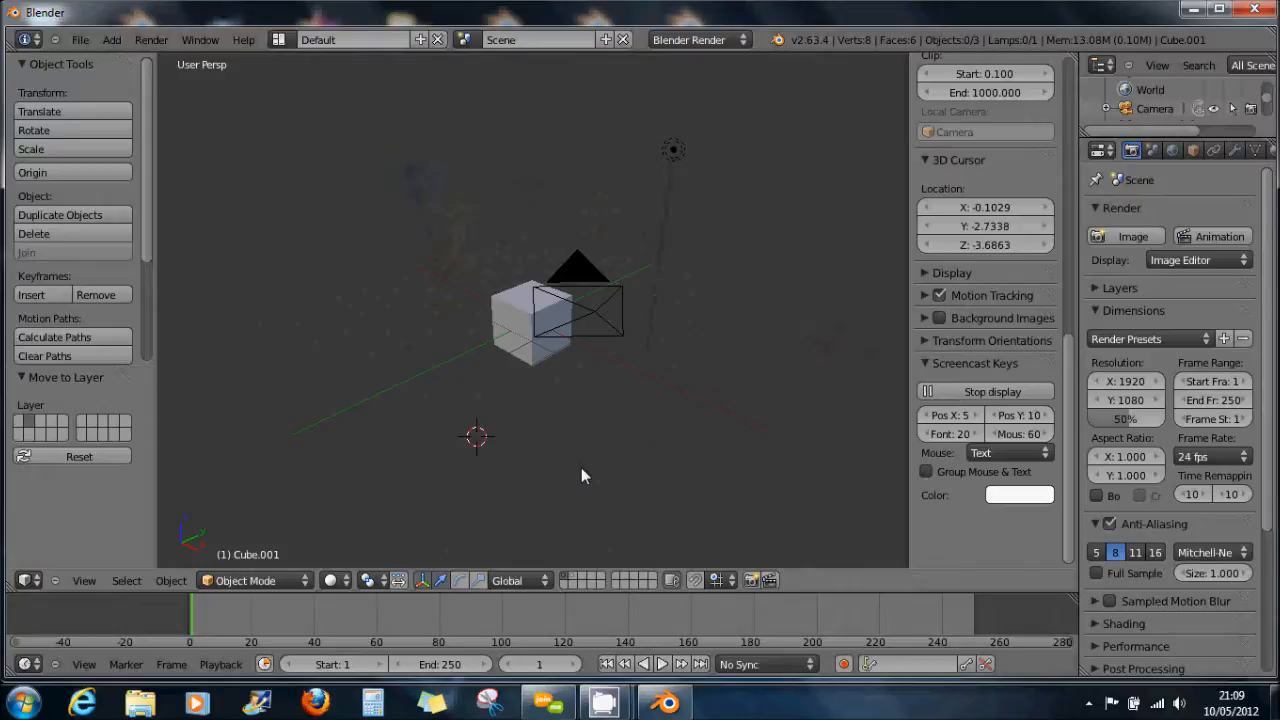
pyautogui.press('F12')
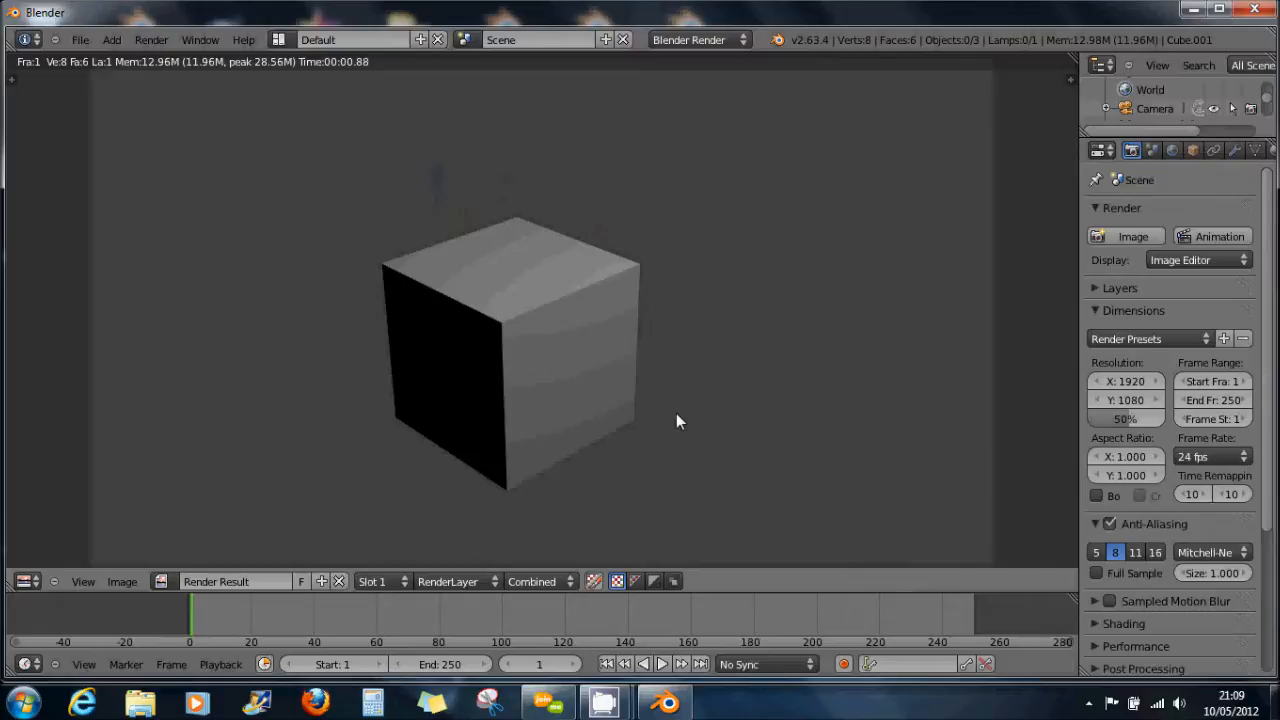
pyautogui.press('Escape')
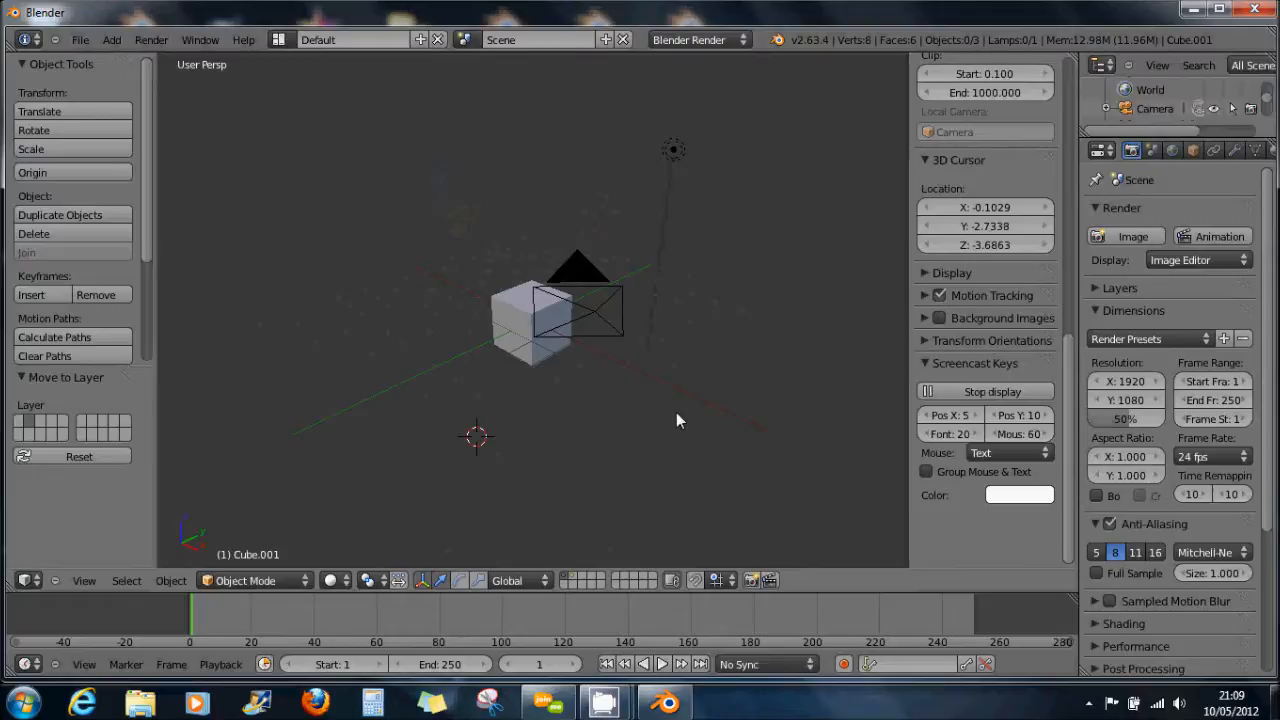
pyautogui.press('Escape')
# Show the second layer alongside the first and move the duplicate cube along X toward the original and down about 0.67 in Z
pyautogui.keyDown('shift'); pyautogui.click(575, 581); pyautogui.keyUp('shift')
pyautogui.rightClick(687, 340)
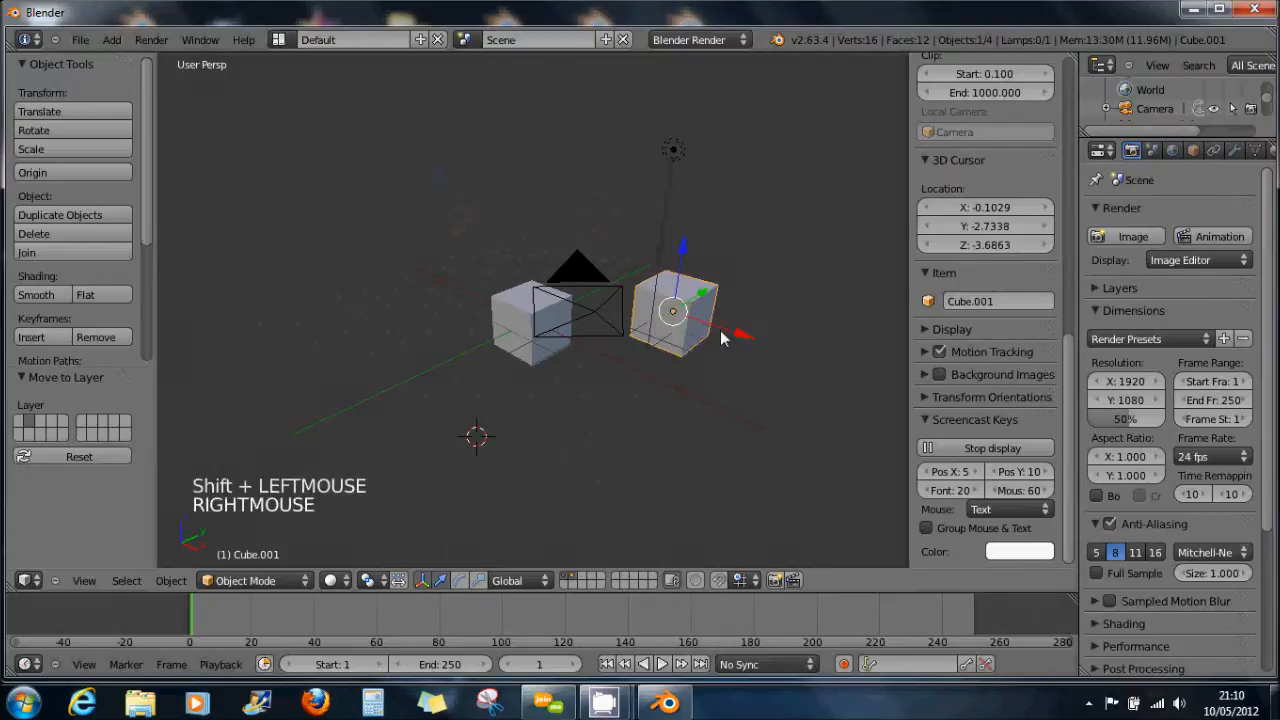
pyautogui.moveTo(742, 336); pyautogui.dragTo(645, 336)
pyautogui.moveTo(597, 268); pyautogui.dragTo(603, 283)
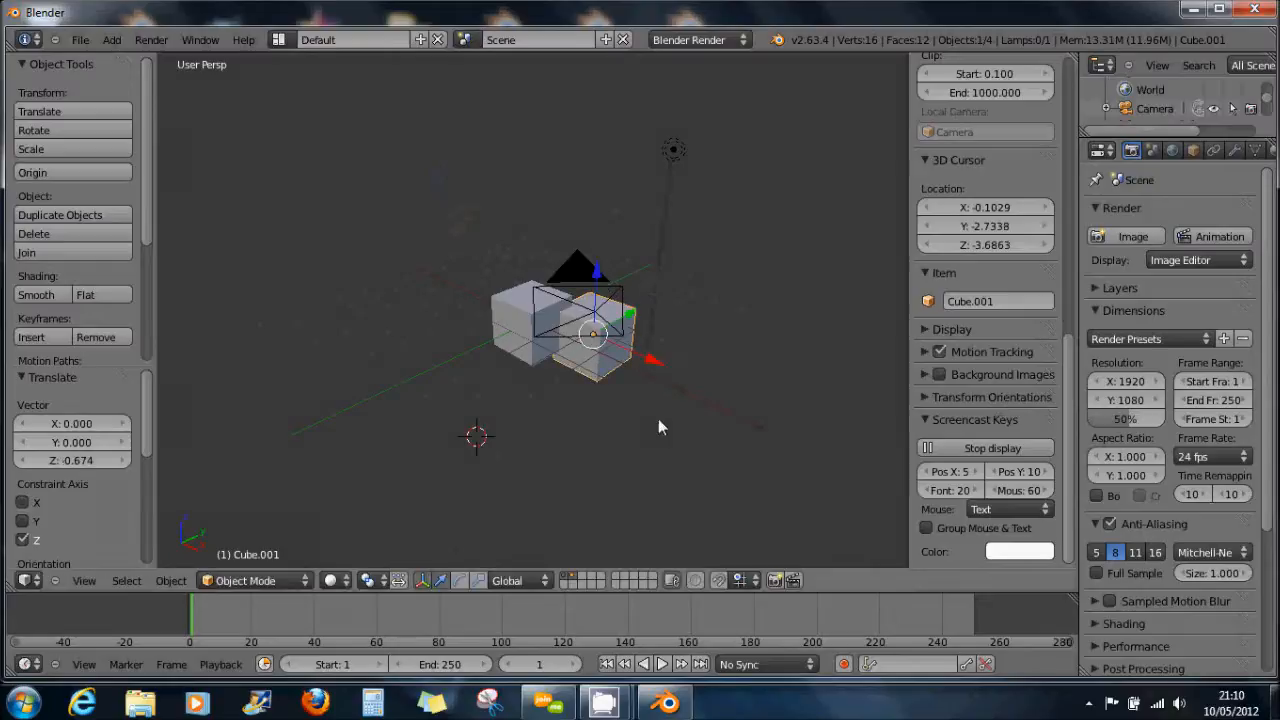
# Render the scene with both layers visible, and render it again with only the first layer shown
pyautogui.press('F12')
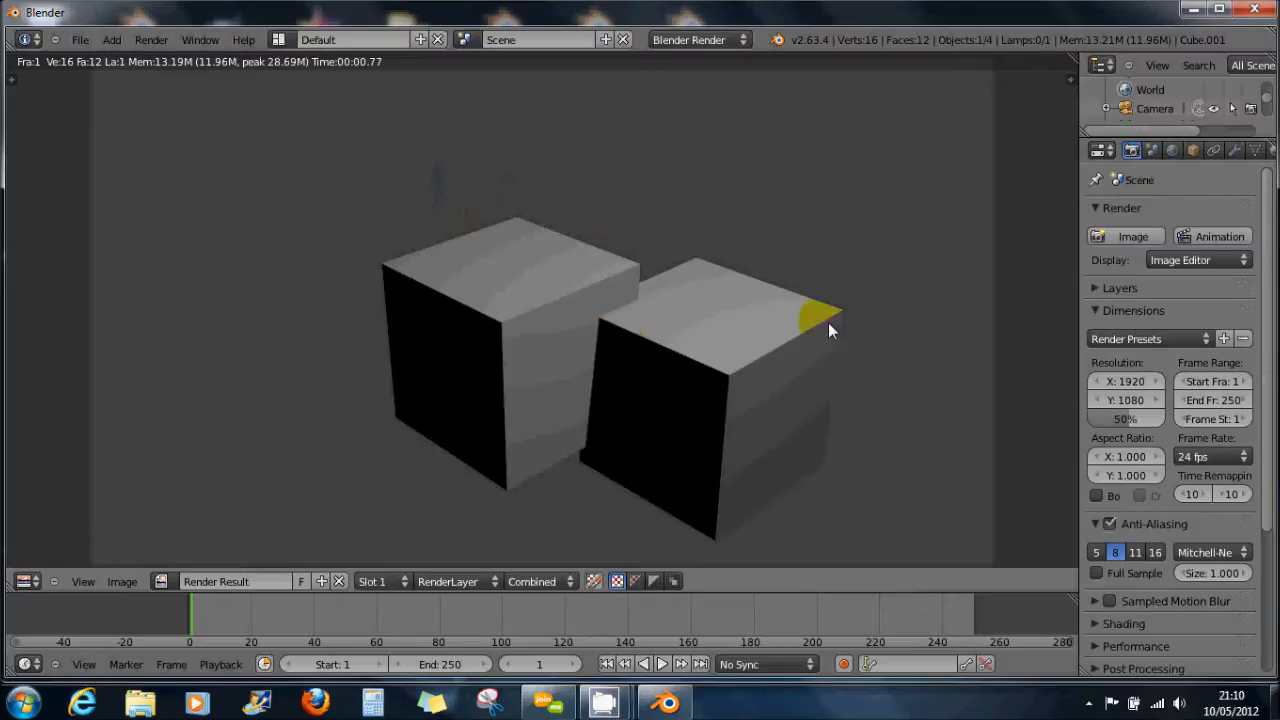
pyautogui.press('Escape')
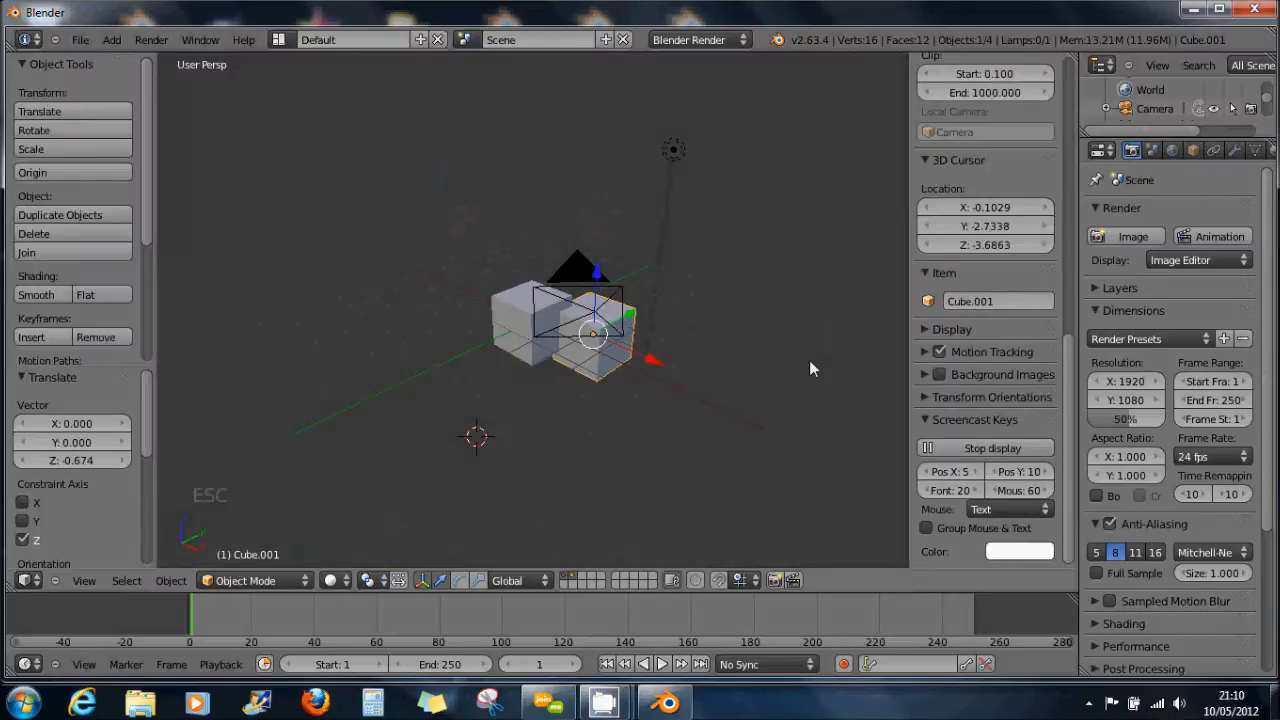
pyautogui.click(564, 579)
pyautogui.click(566, 579)
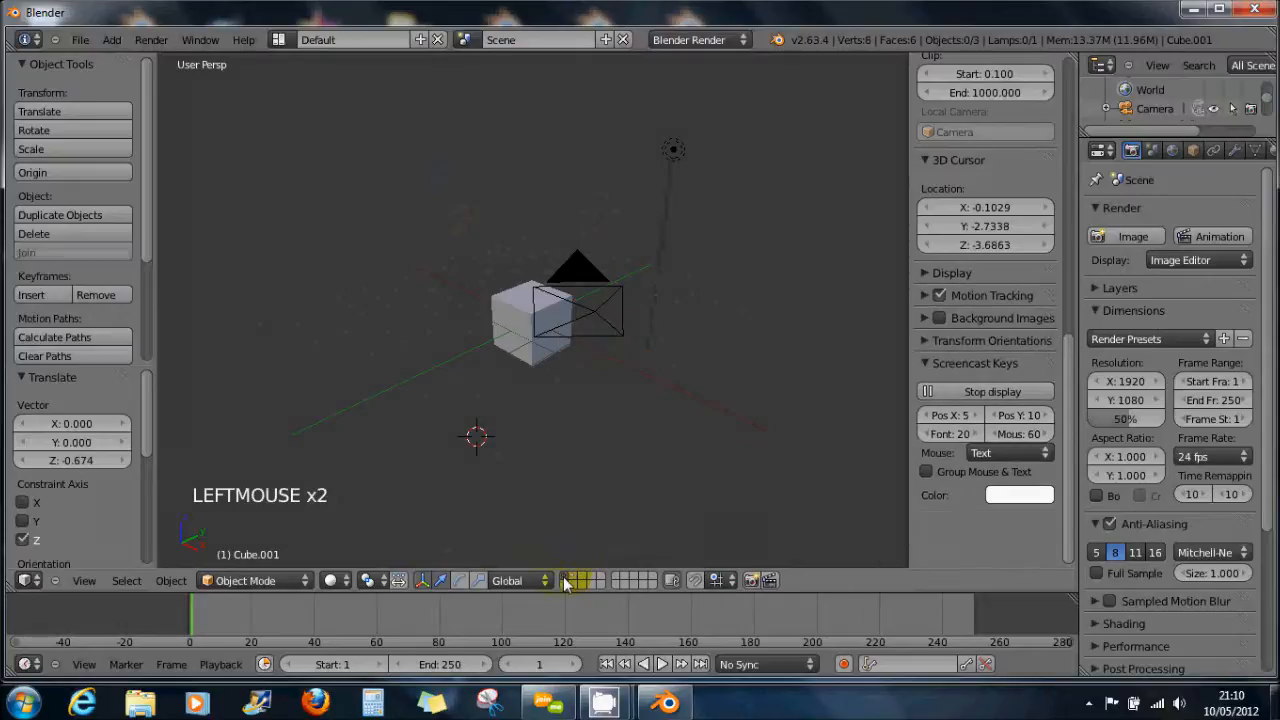
pyautogui.press('F12')
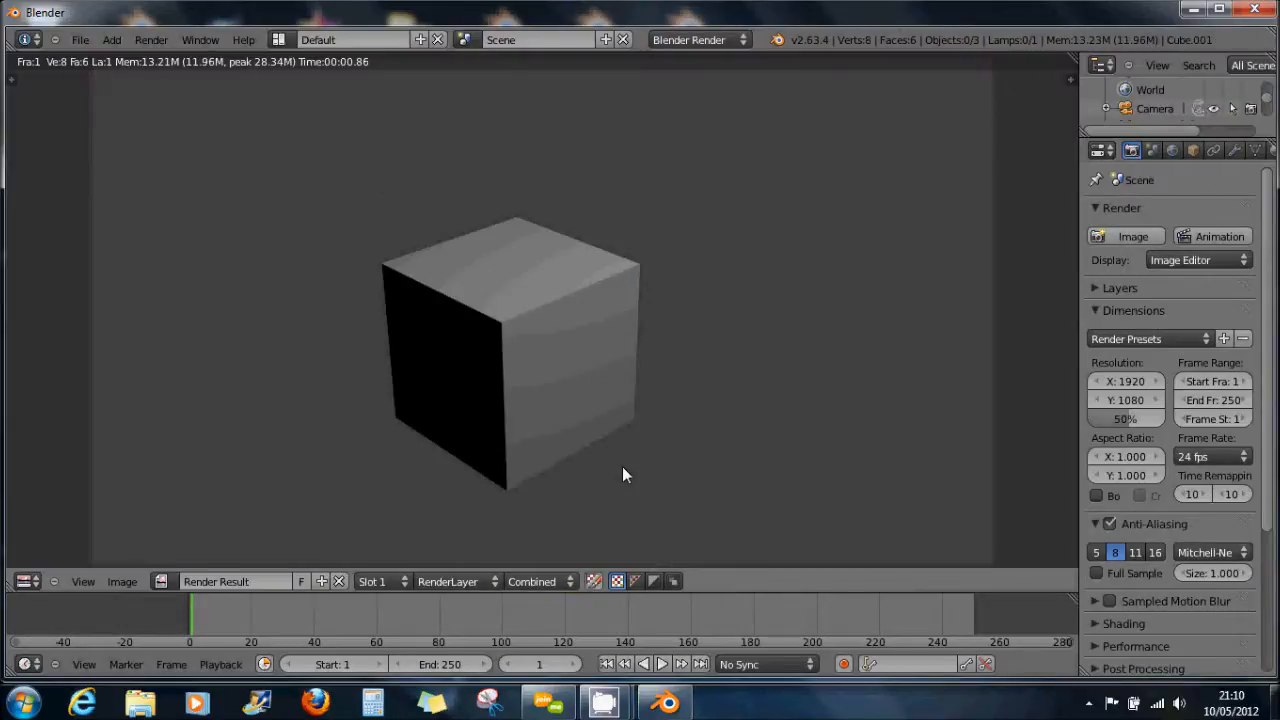
pyautogui.press('Escape')
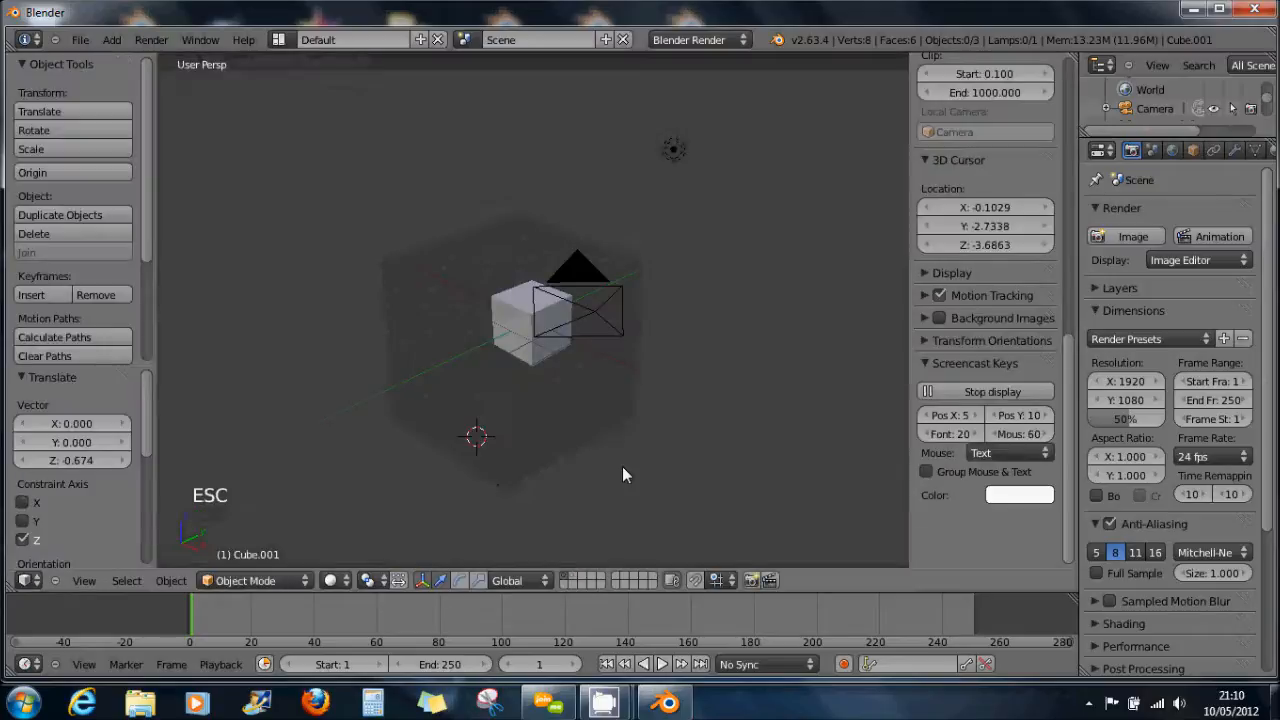
# Show only the second layer, render the scene with the duplicate cube alone and return to the 3D view
pyautogui.click(573, 579)
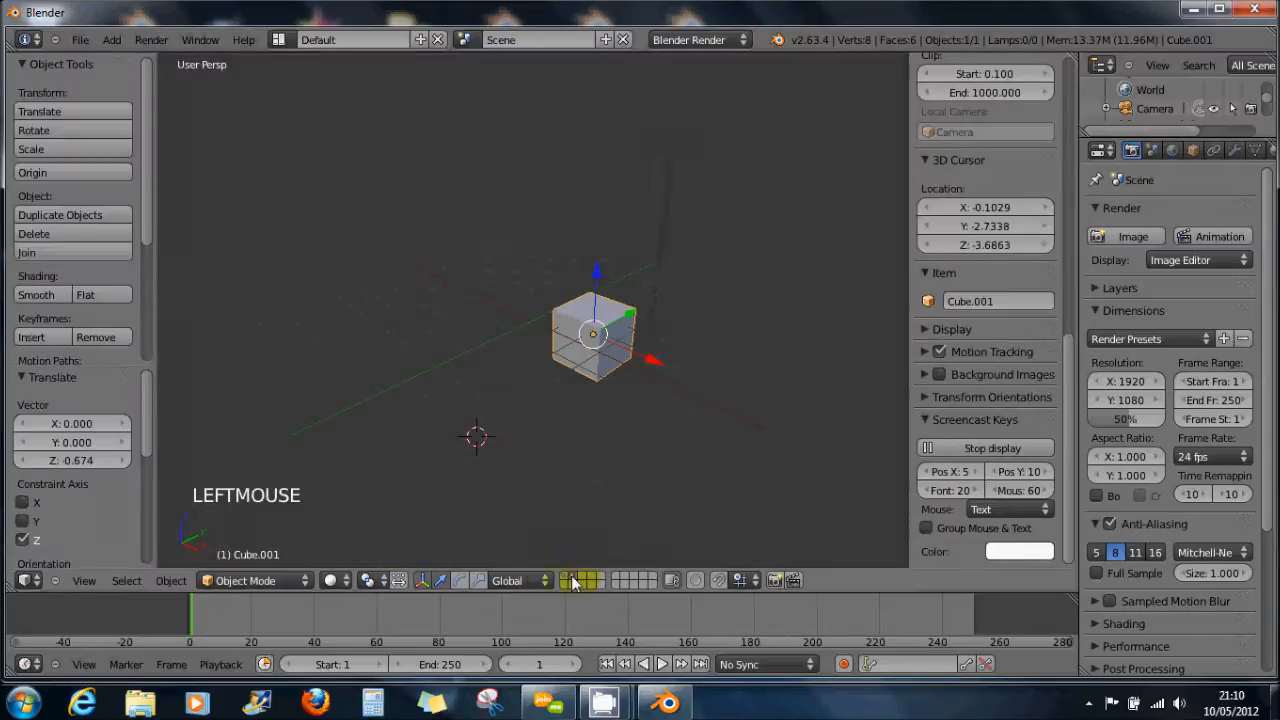
pyautogui.press('F12')
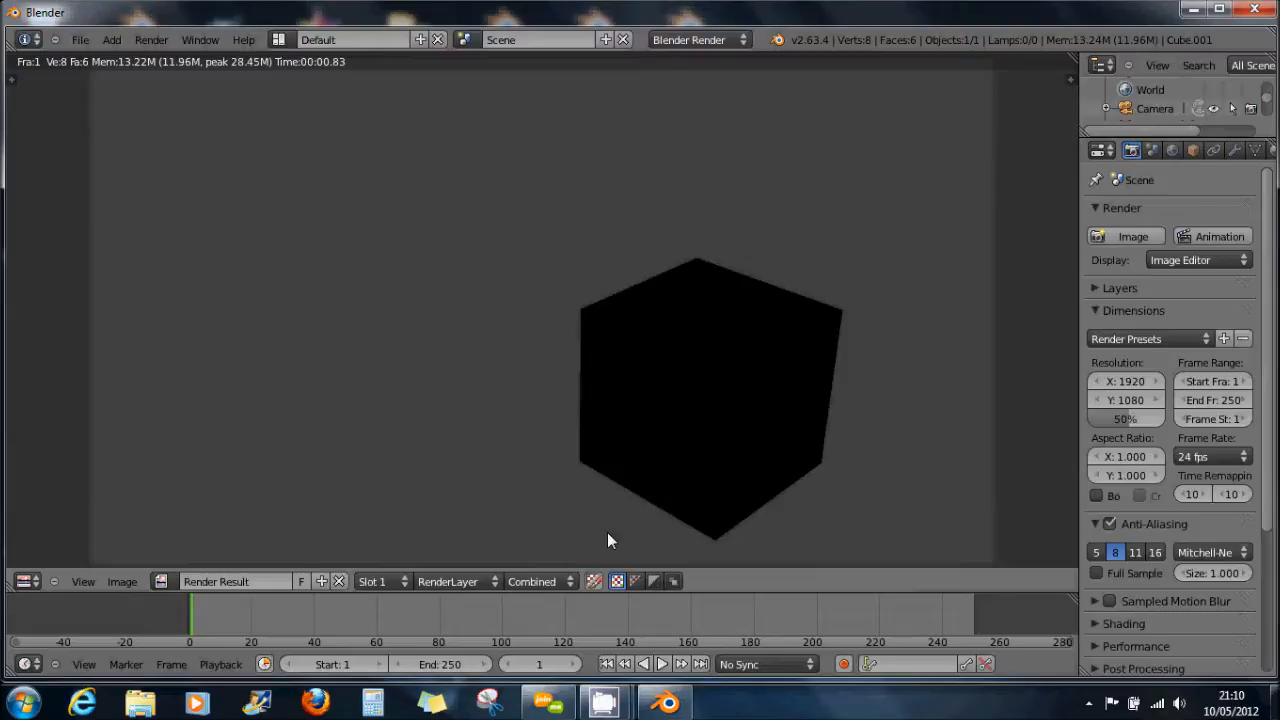
pyautogui.scroll(-1, 689, 492)
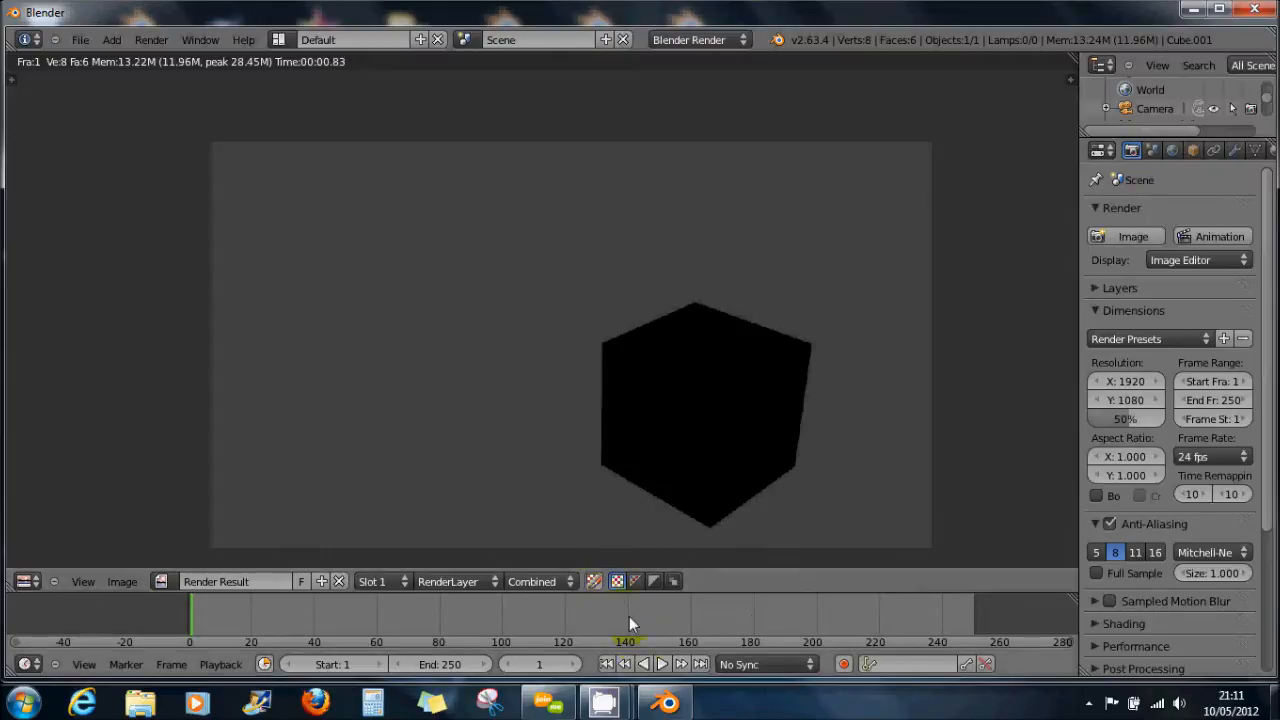
pyautogui.press('Escape')
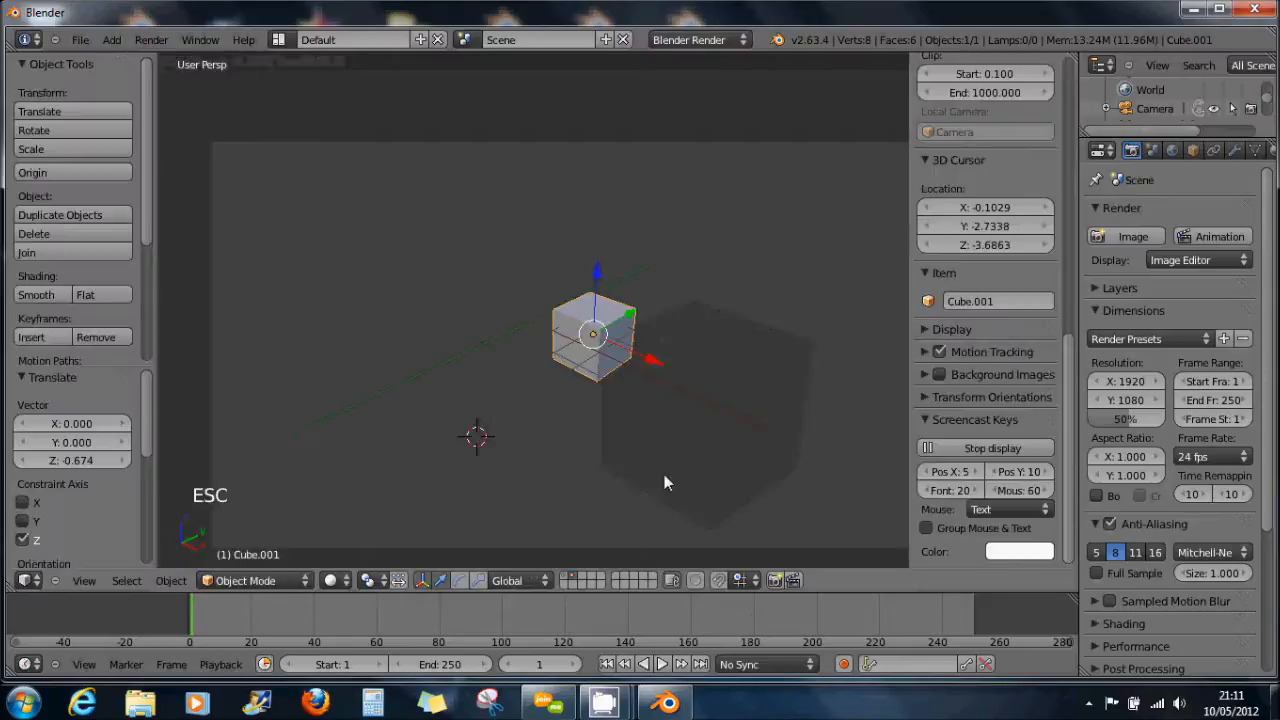
# Show only the first layer and move the lamp from it to the third layer
pyautogui.click(573, 577)
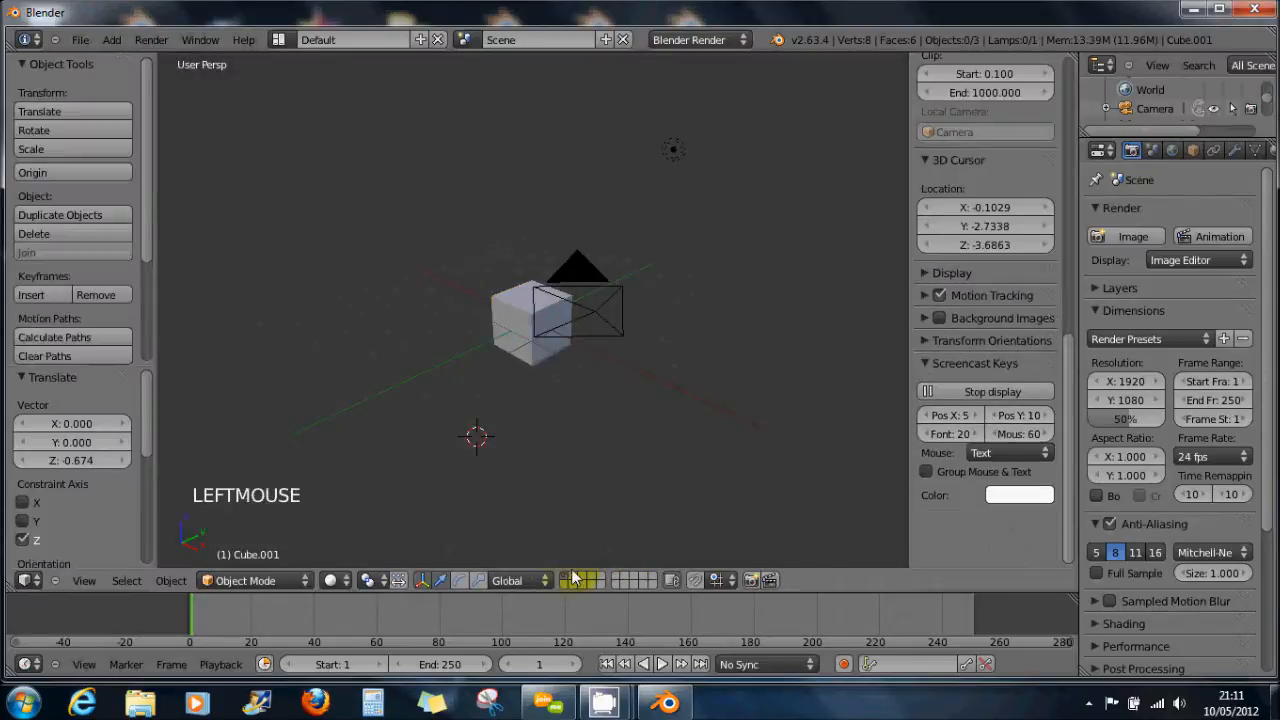
pyautogui.rightClick(673, 148)
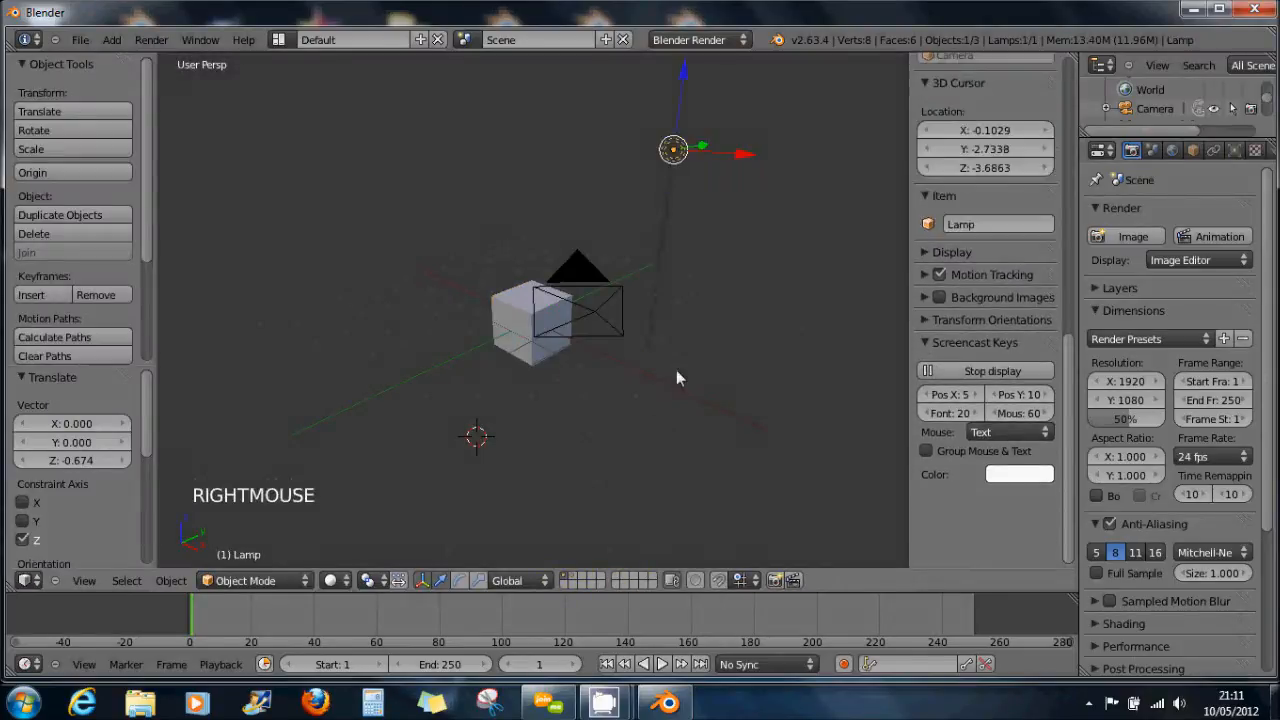
pyautogui.press('m')
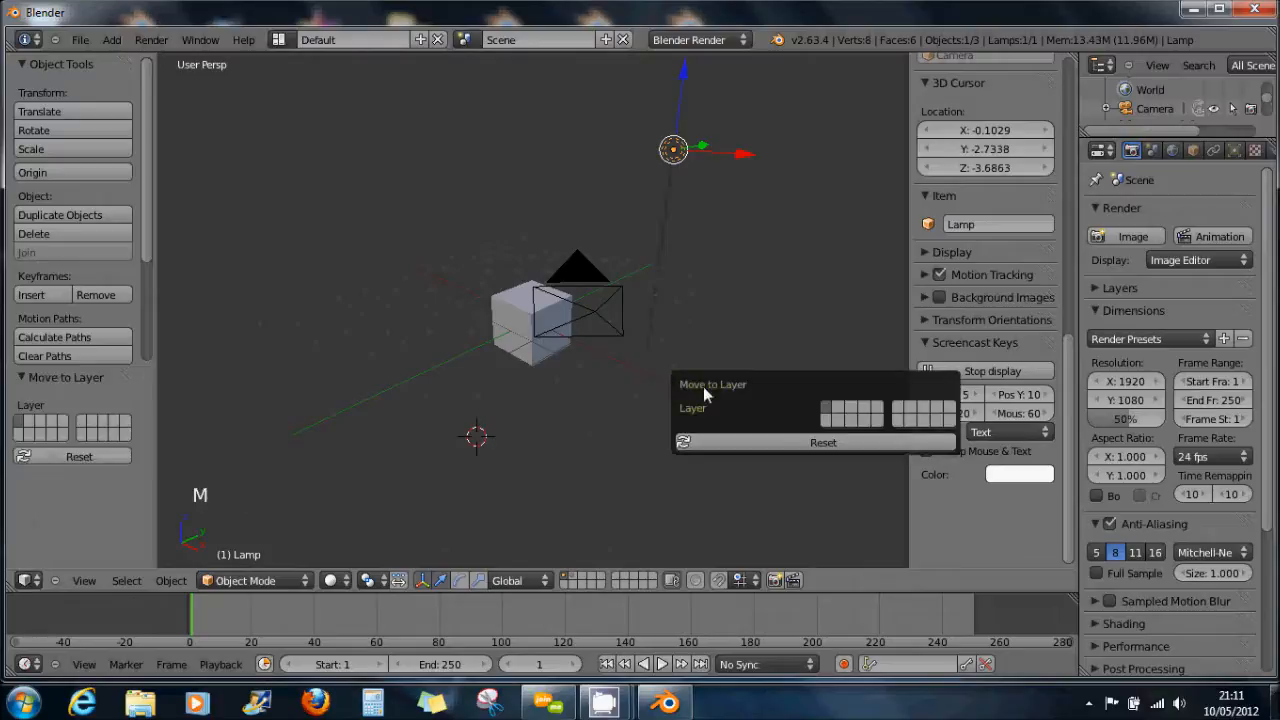
pyautogui.click(848, 416)
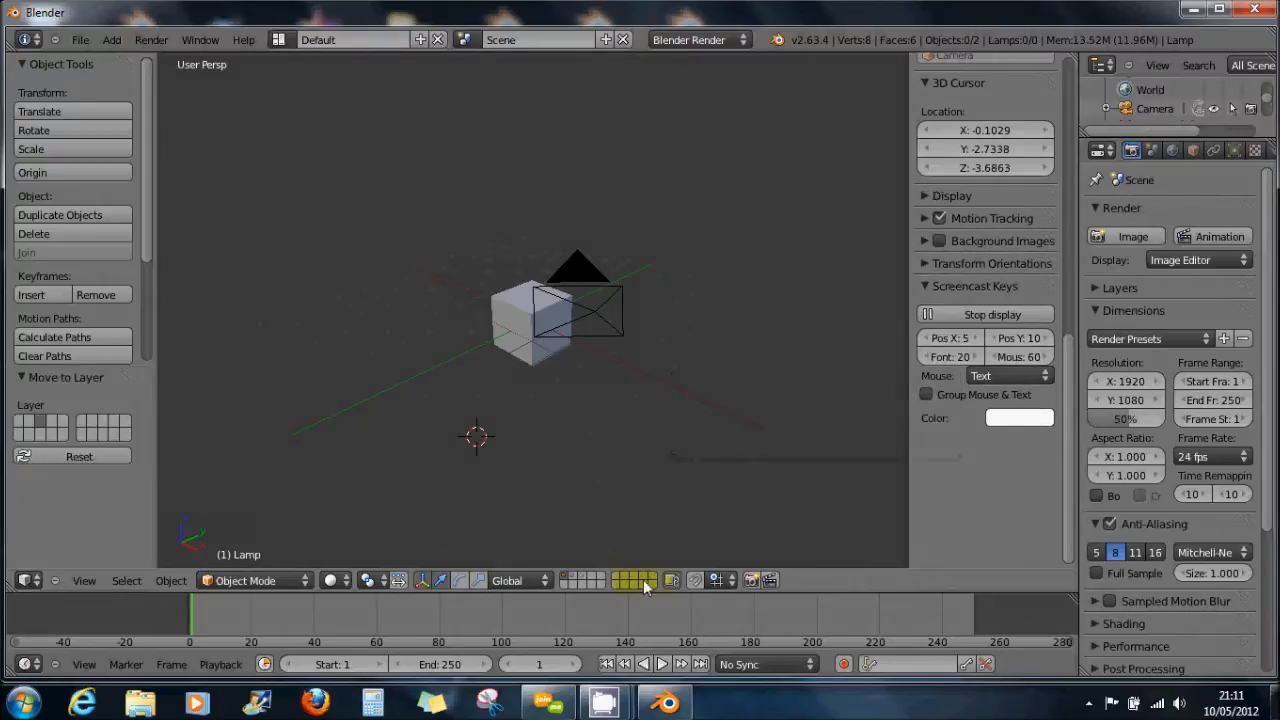
# Display the lamp's third layer together with the second layer, render the scene and return to the 3D view
pyautogui.click(575, 579)
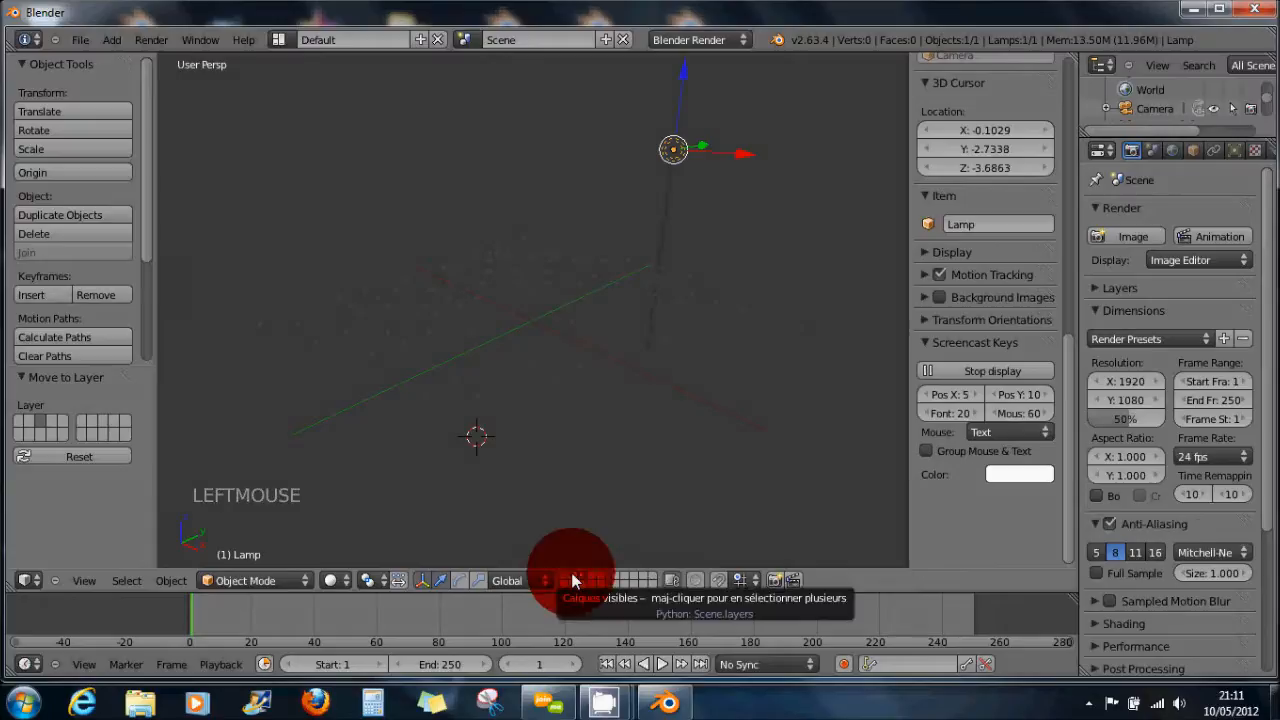
pyautogui.keyDown('shift'); pyautogui.click(569, 575); pyautogui.keyUp('shift')
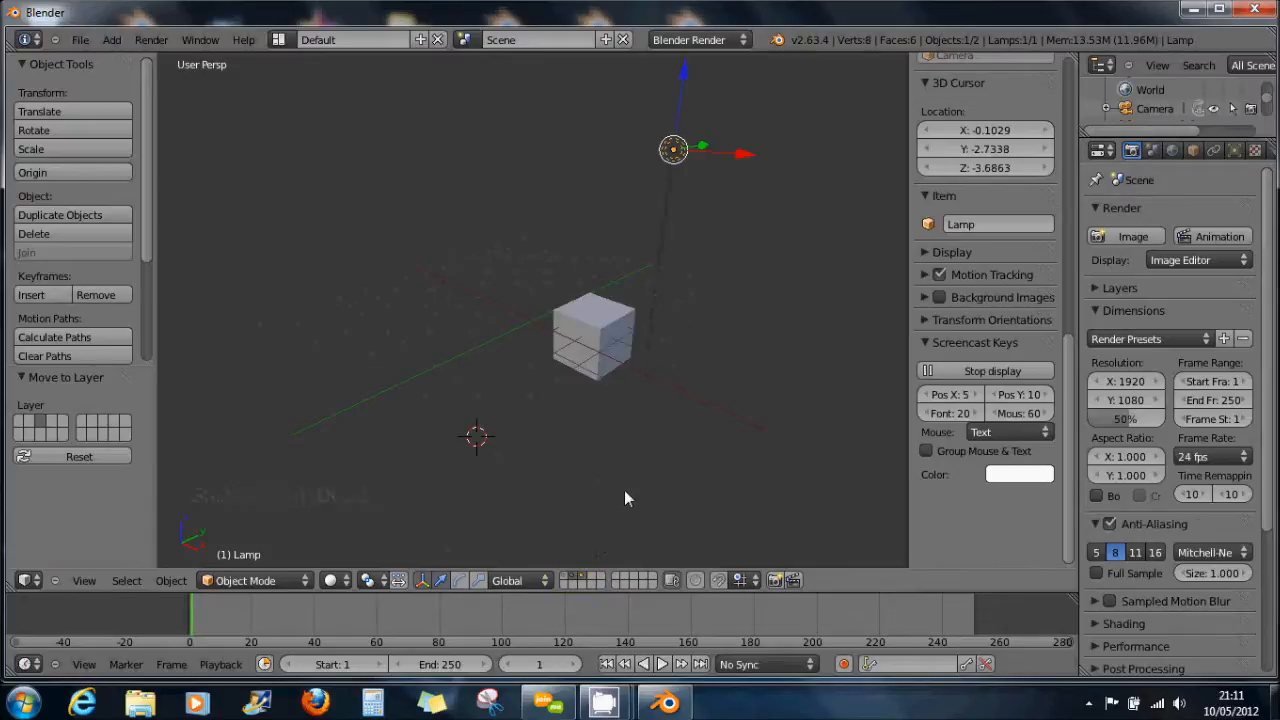
pyautogui.press('F12')
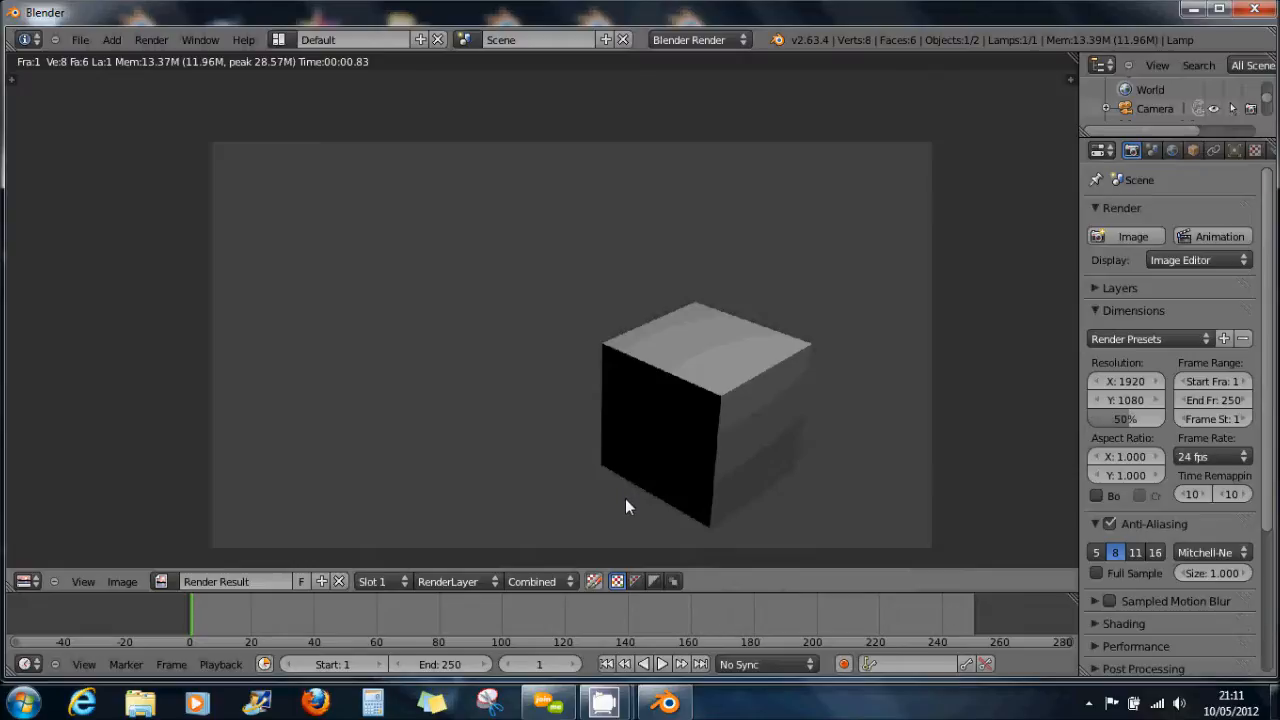
pyautogui.press('Escape')
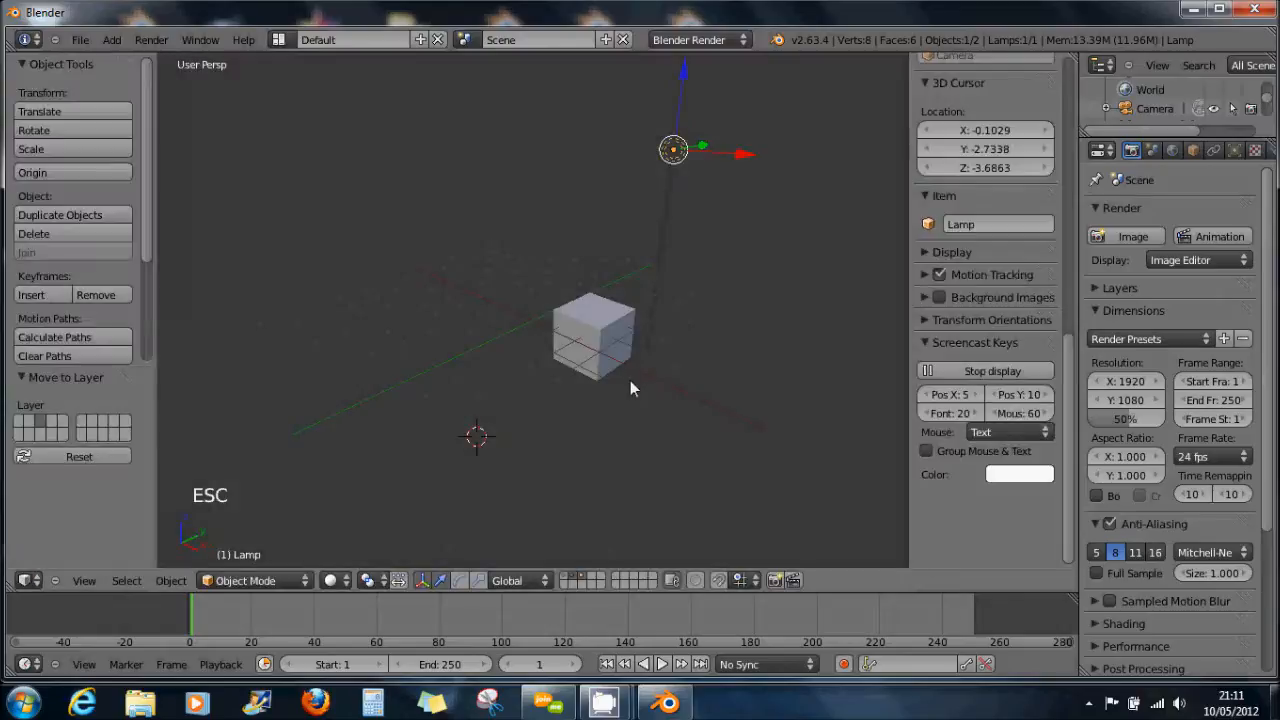
# Return to showing only the first layer and move the camera to the third layer with the lamp
pyautogui.scroll(-4, 622, 370)
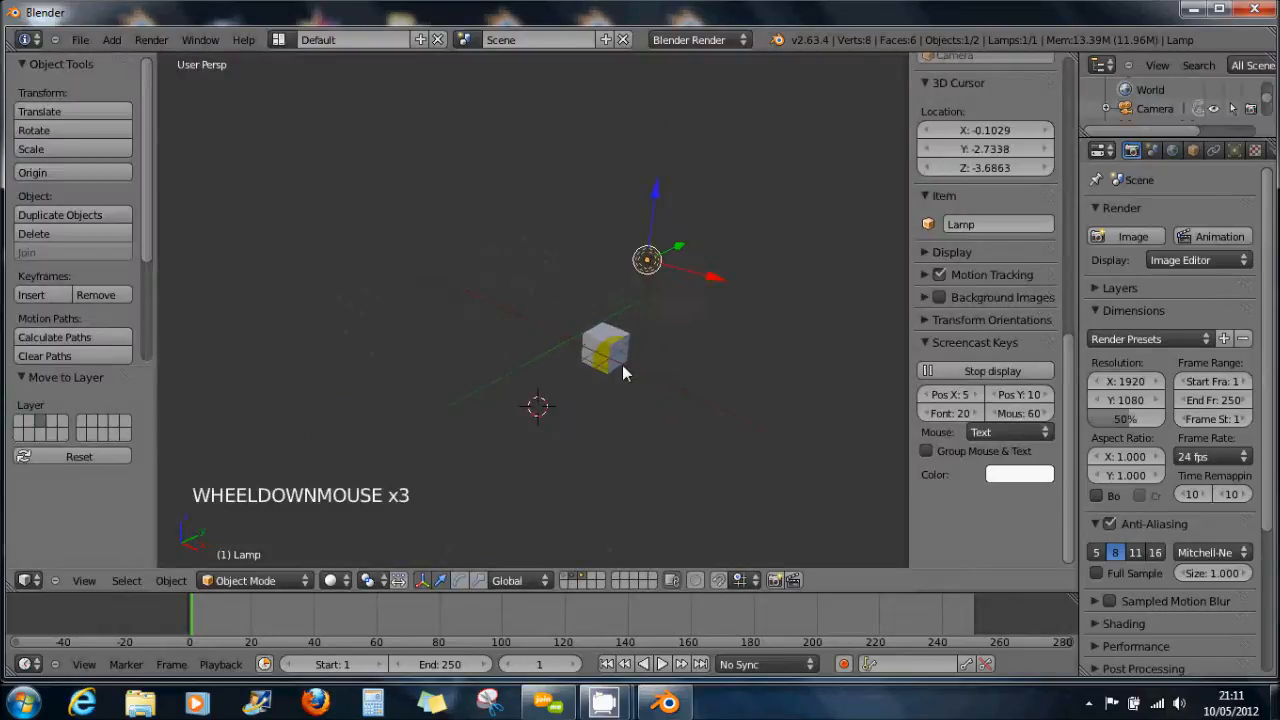
pyautogui.scroll(2, 622, 372)
pyautogui.scroll(-2, 622, 372)
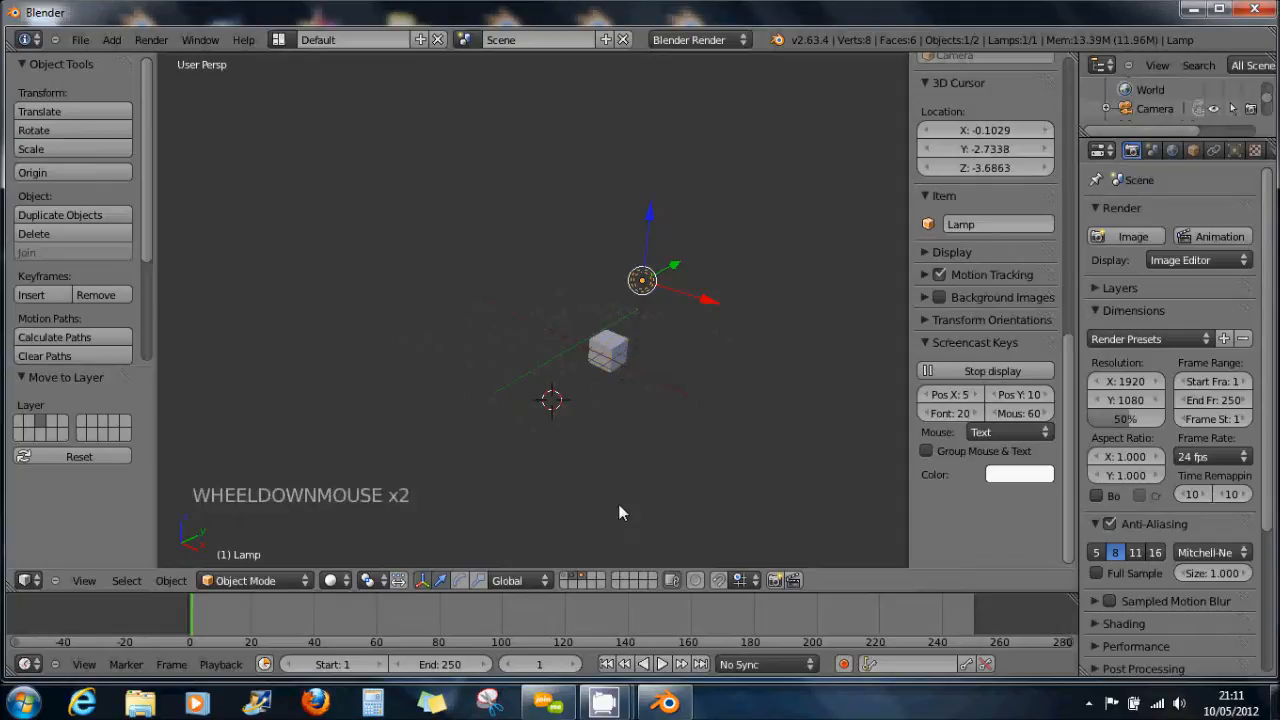
pyautogui.click(565, 579)
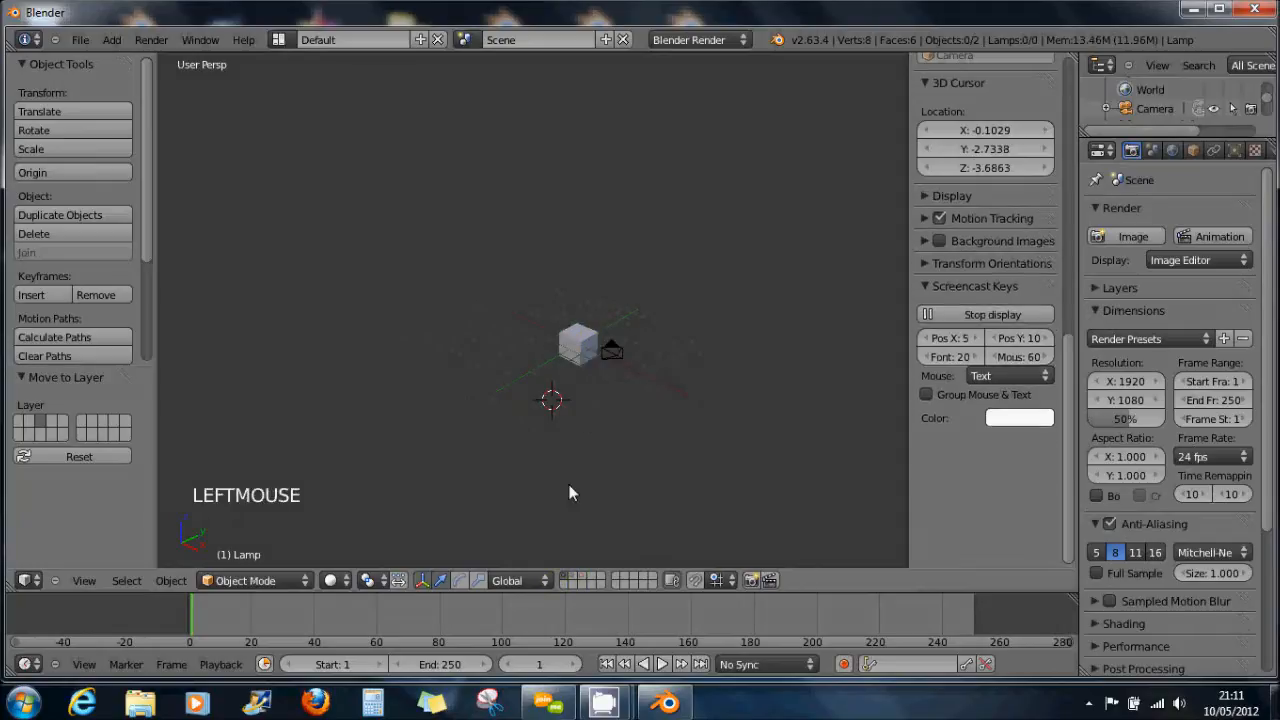
pyautogui.rightClick(611, 355)
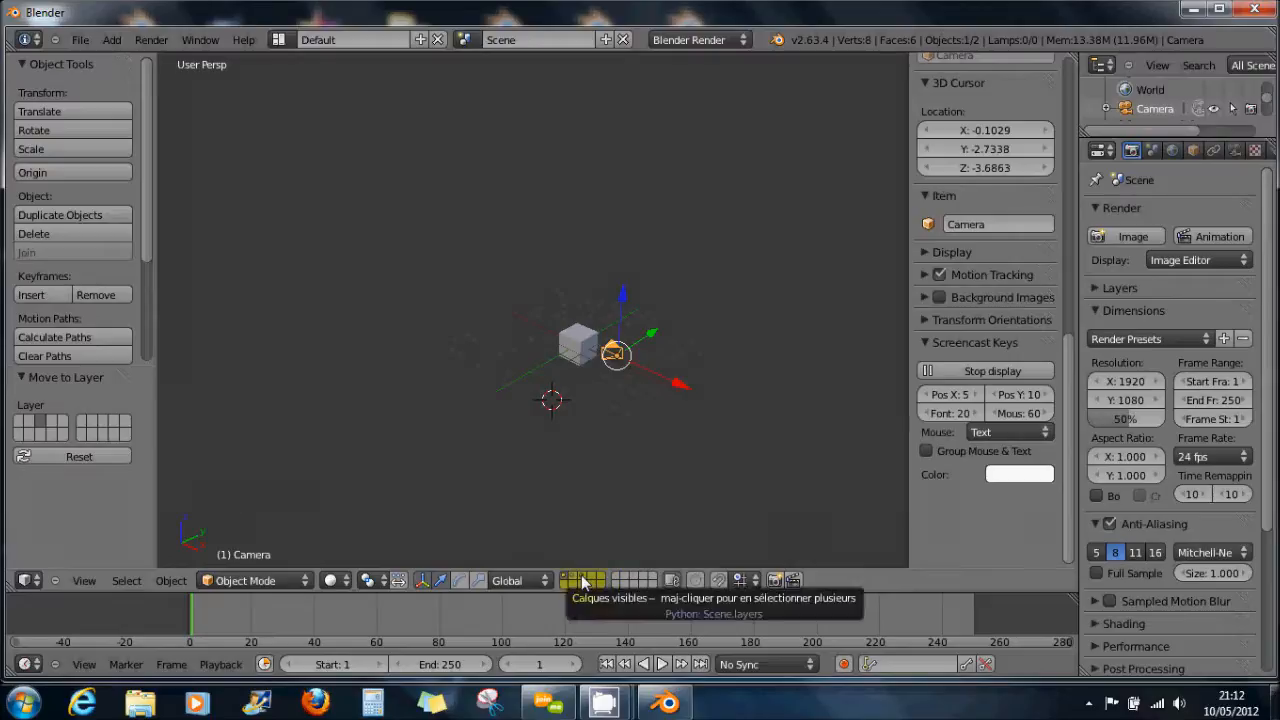
pyautogui.press('m')
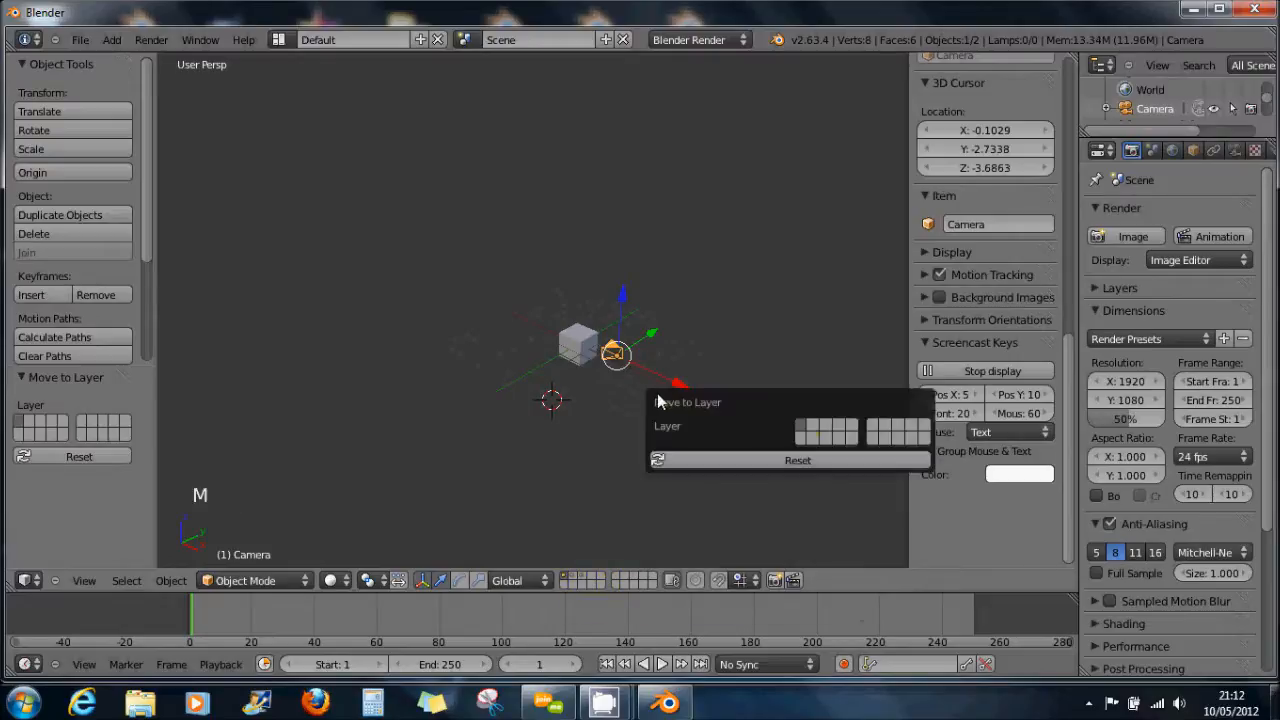
pyautogui.click(826, 428)
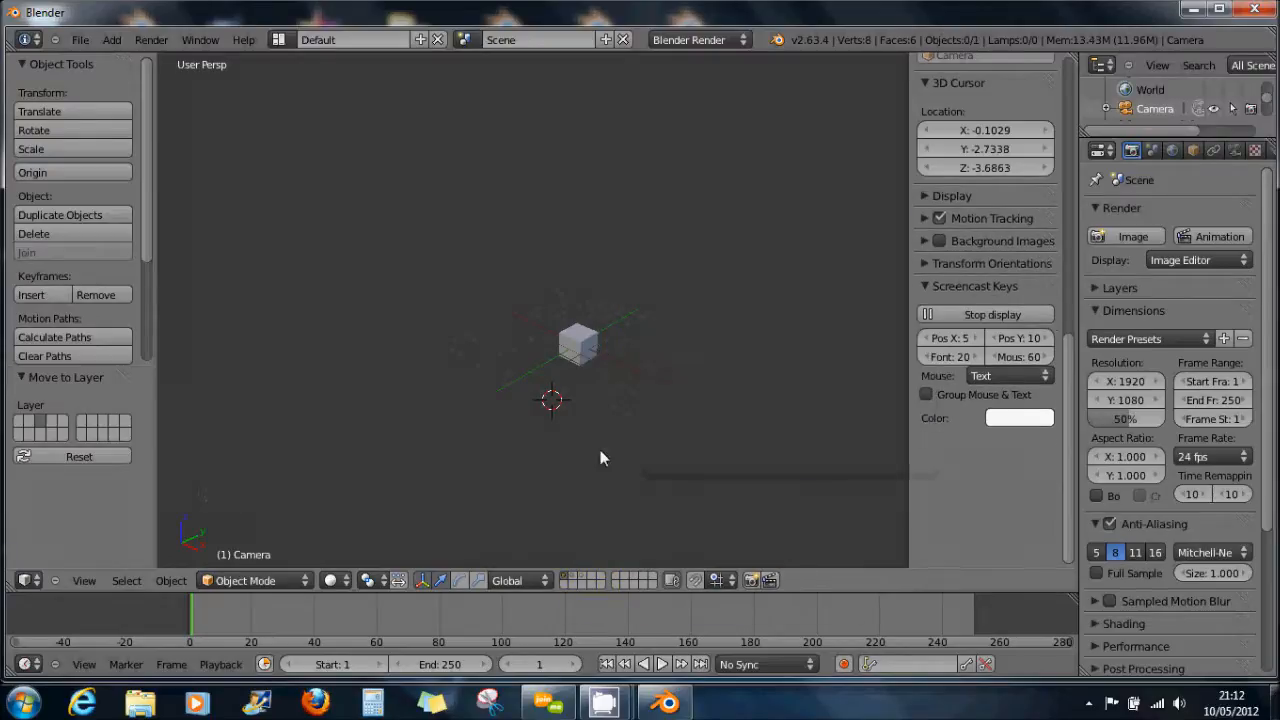
# Display the third and second layers together and add the duplicate cube to the camera selection
pyautogui.click(582, 576)
pyautogui.click(582, 576)
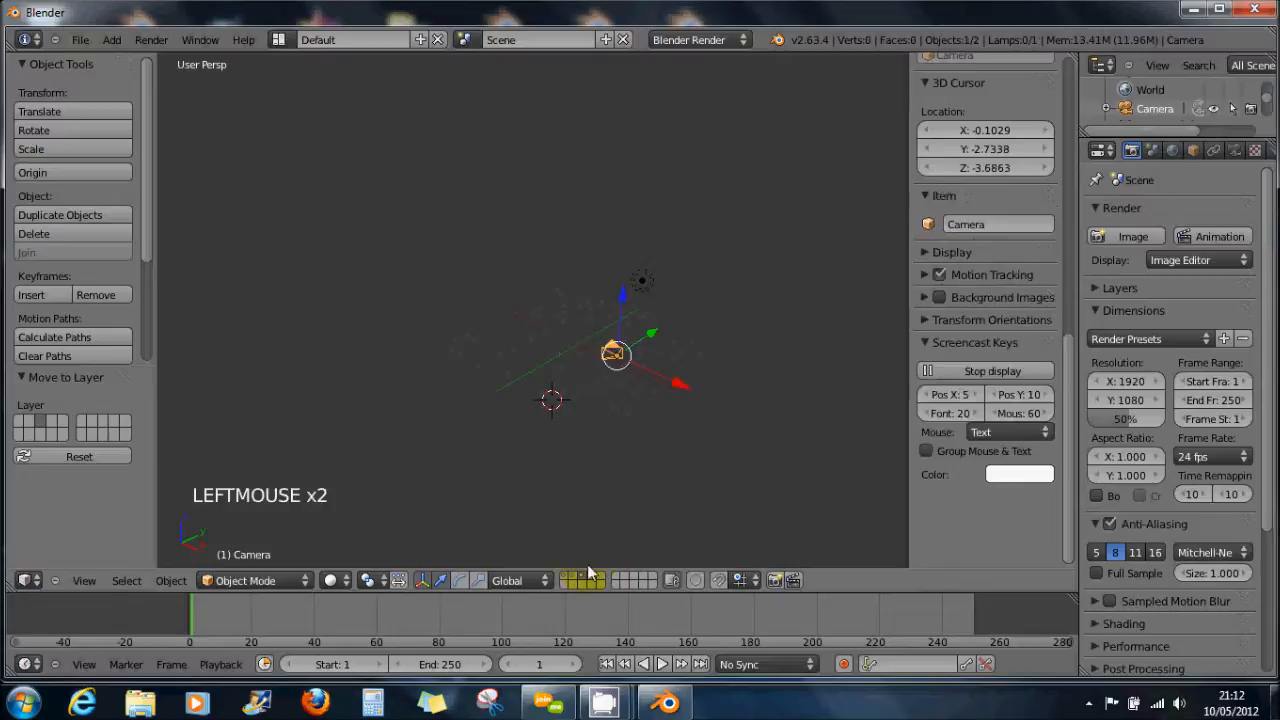
pyautogui.scroll(2, 626, 366)
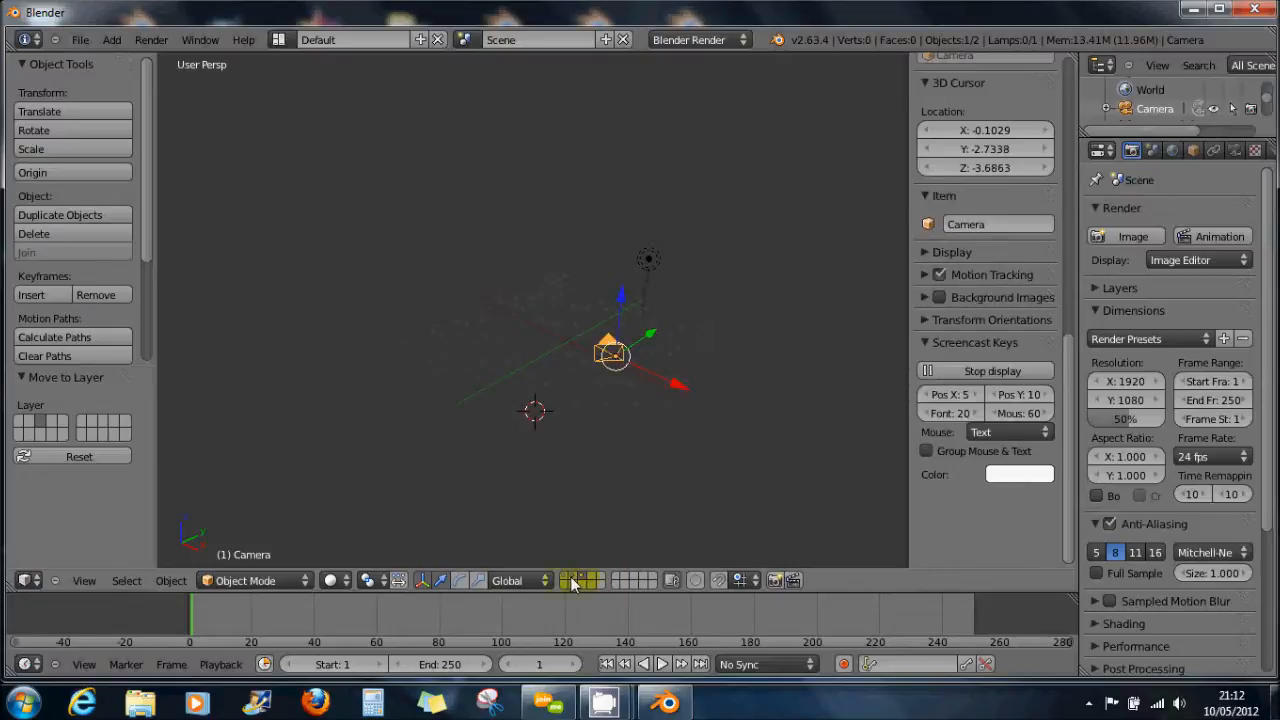
pyautogui.keyDown('shift'); pyautogui.click(572, 580); pyautogui.keyUp('shift')
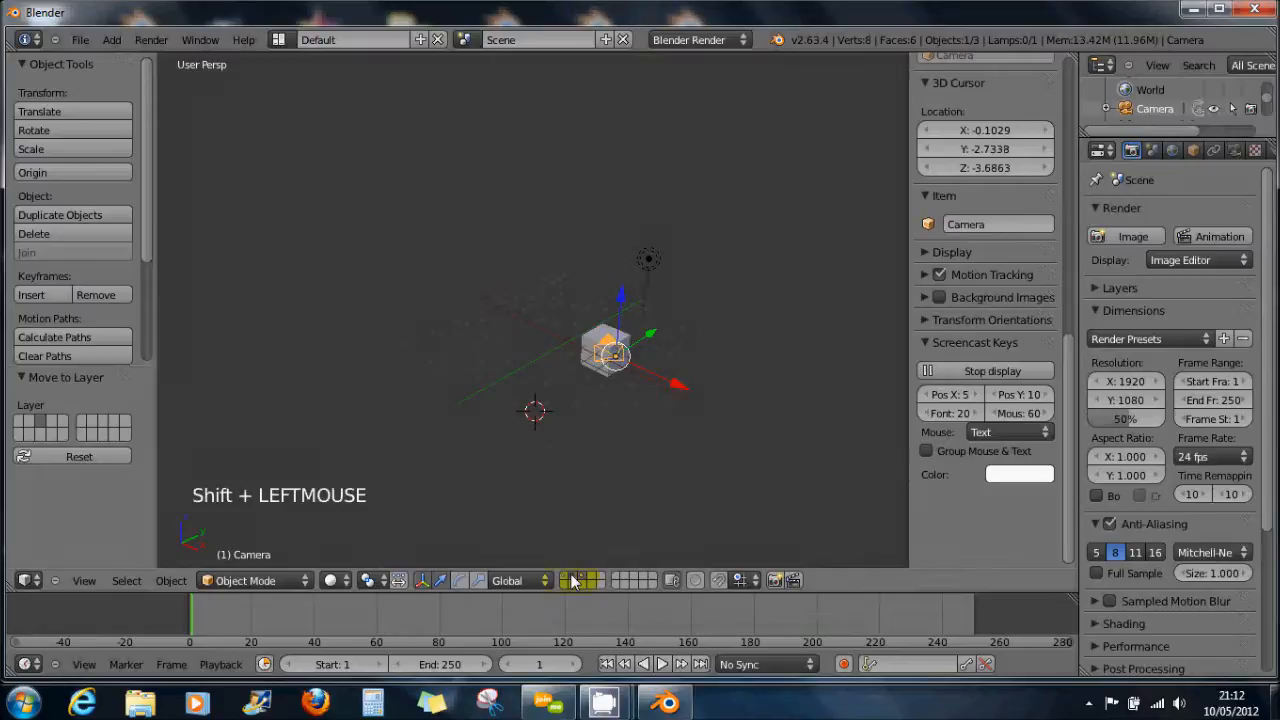
pyautogui.moveTo(614, 362); pyautogui.dragTo(728, 345, button='middle')
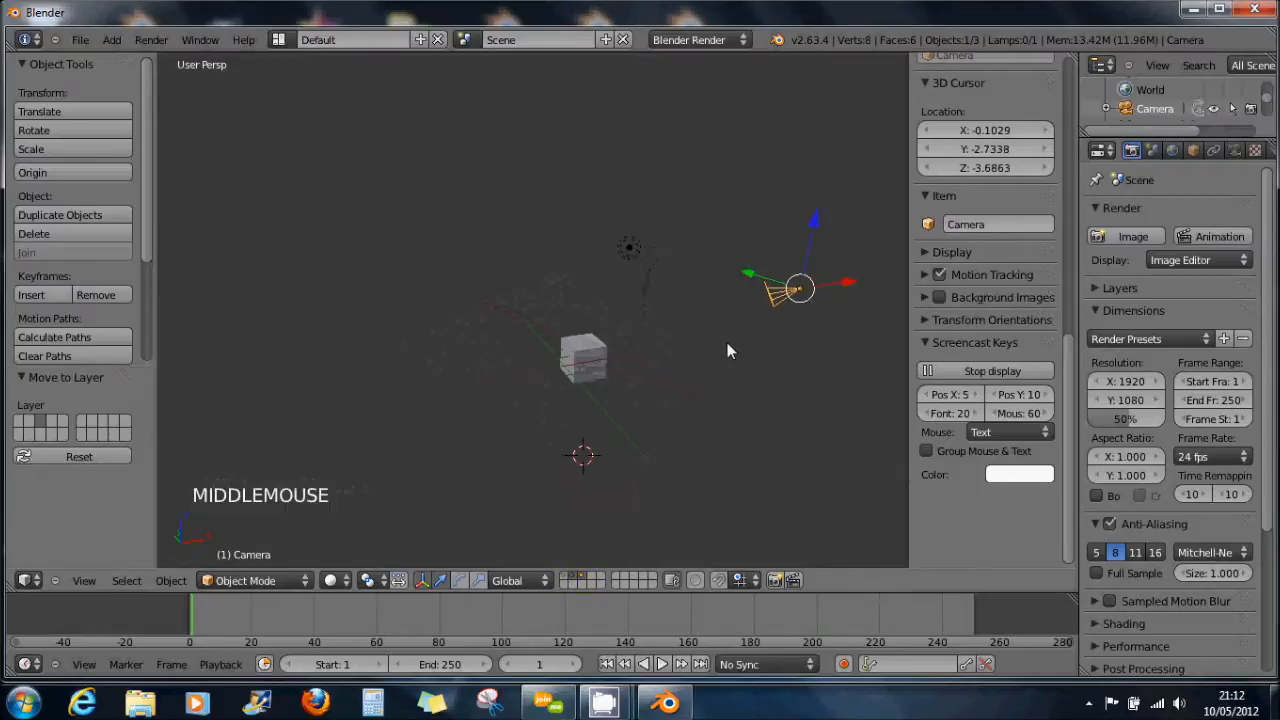
pyautogui.keyDown('shift'); pyautogui.rightClick(600, 368); pyautogui.keyUp('shift')
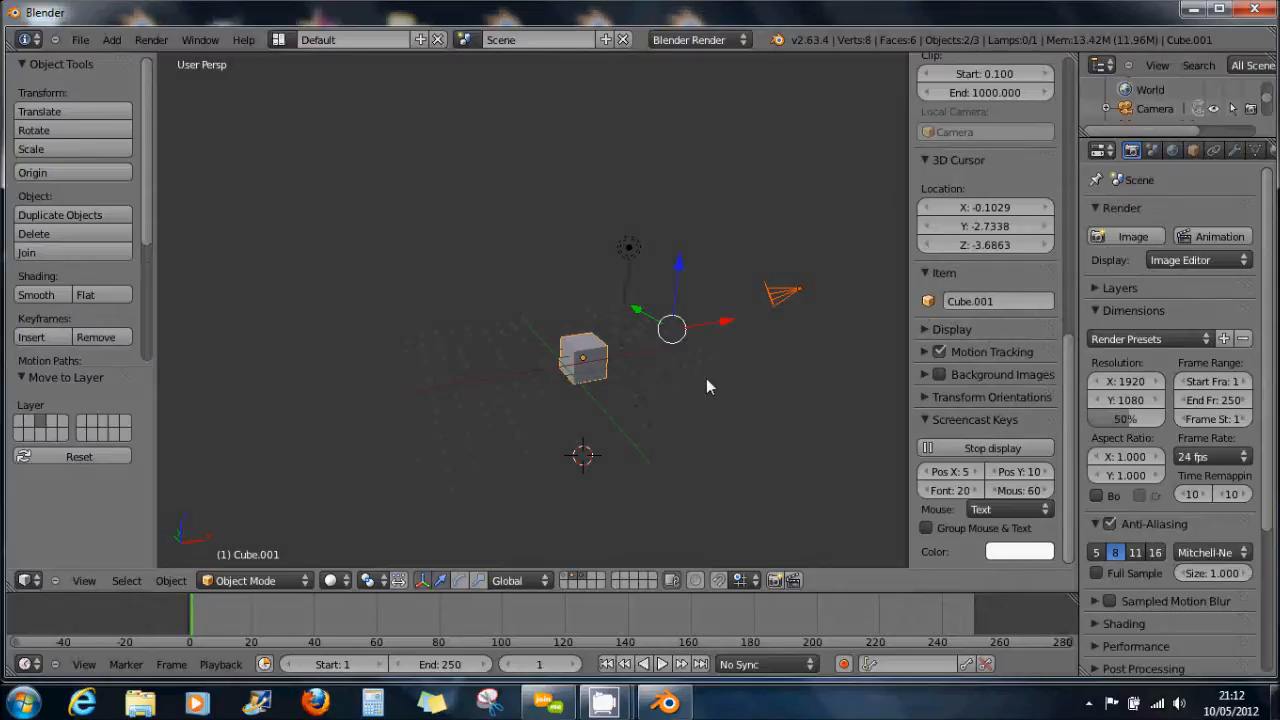
pyautogui.moveTo(706, 378); pyautogui.dragTo(655, 415, button='middle')
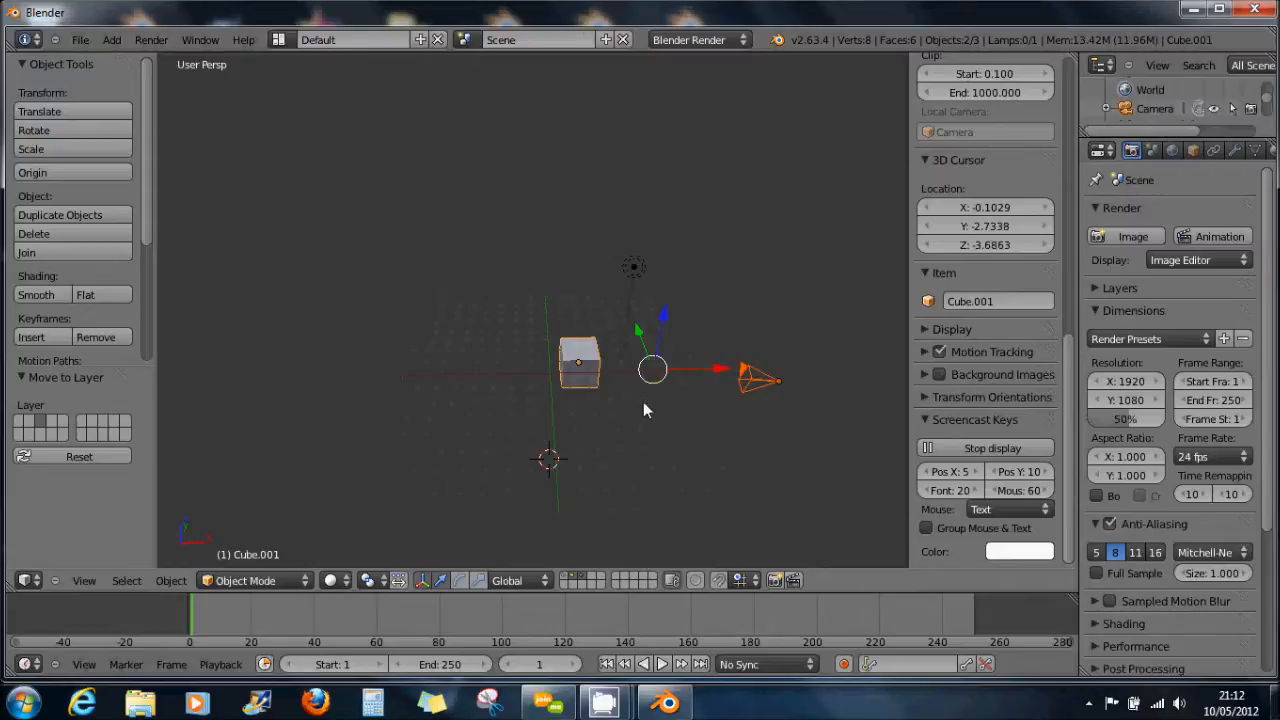
# Place the 3D cursor just below the duplicate cube, at about X 1.82, Y -1.05, Z -1.13, and add an Empty there
pyautogui.click(584, 401)
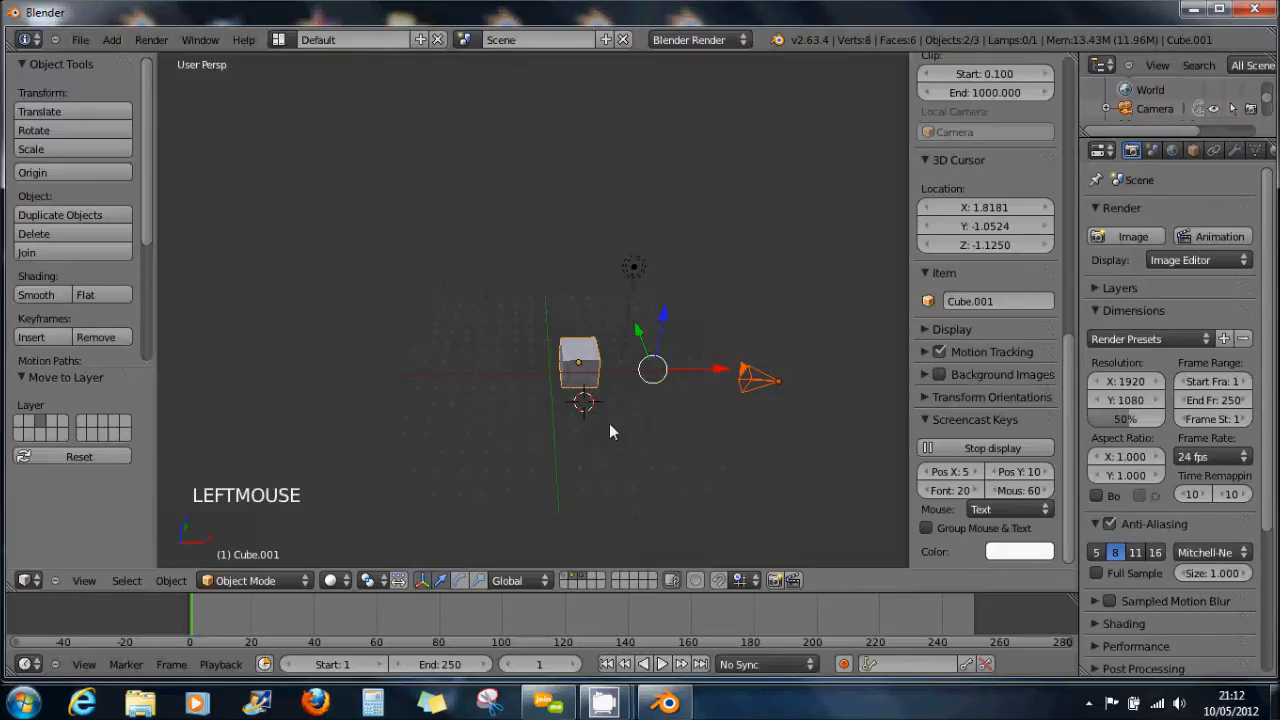
pyautogui.press('Tab')
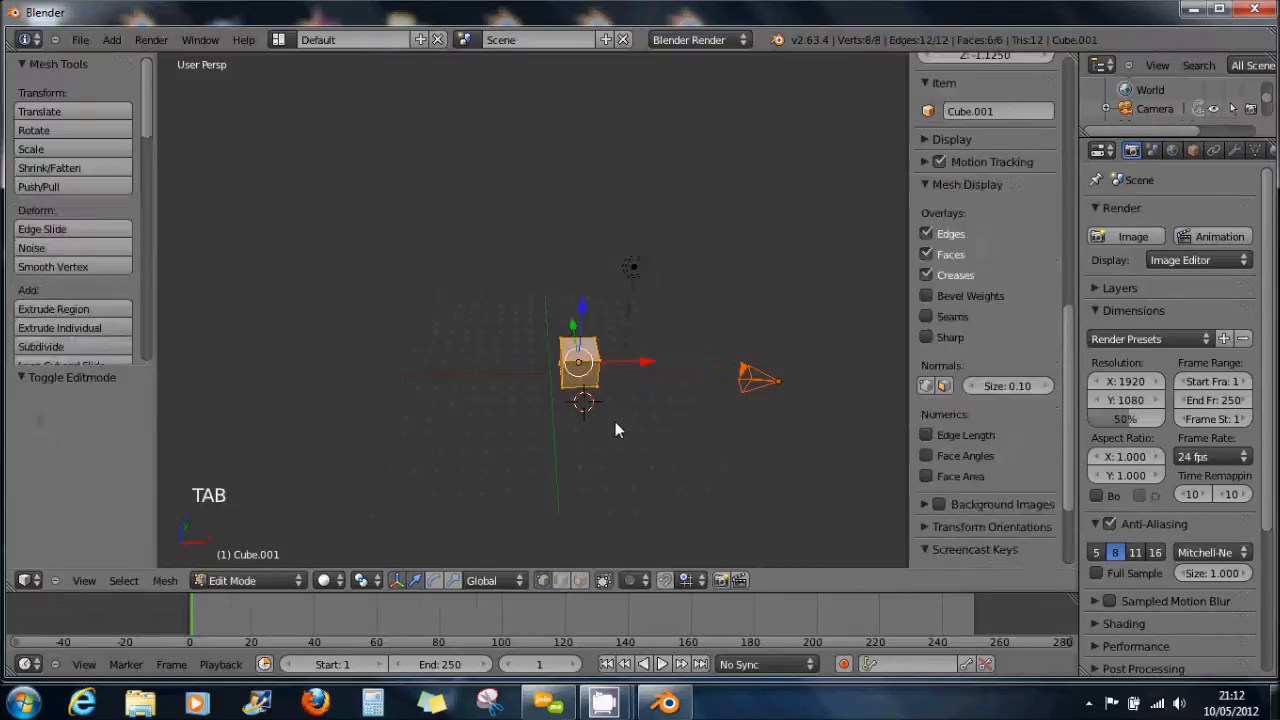
pyautogui.press('Tab')
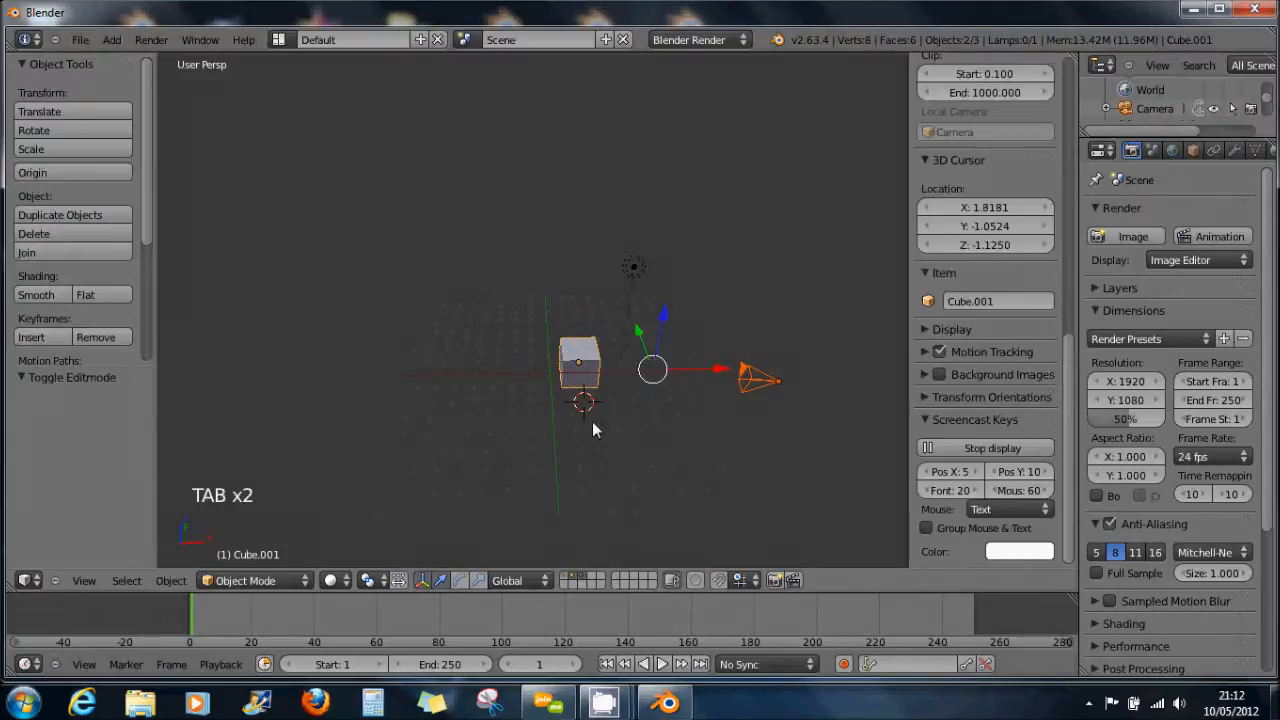
pyautogui.press('a')
pyautogui.press('a')
pyautogui.press('a')
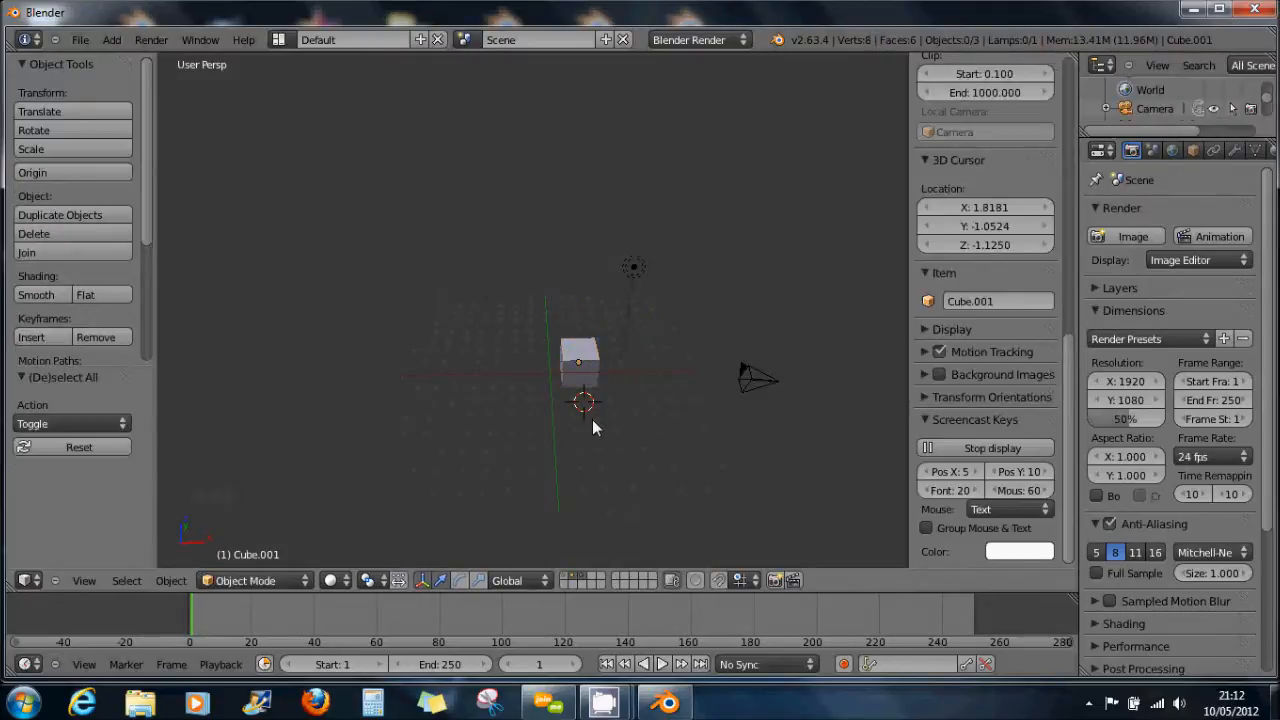
pyautogui.hotkey('shift', 'a')
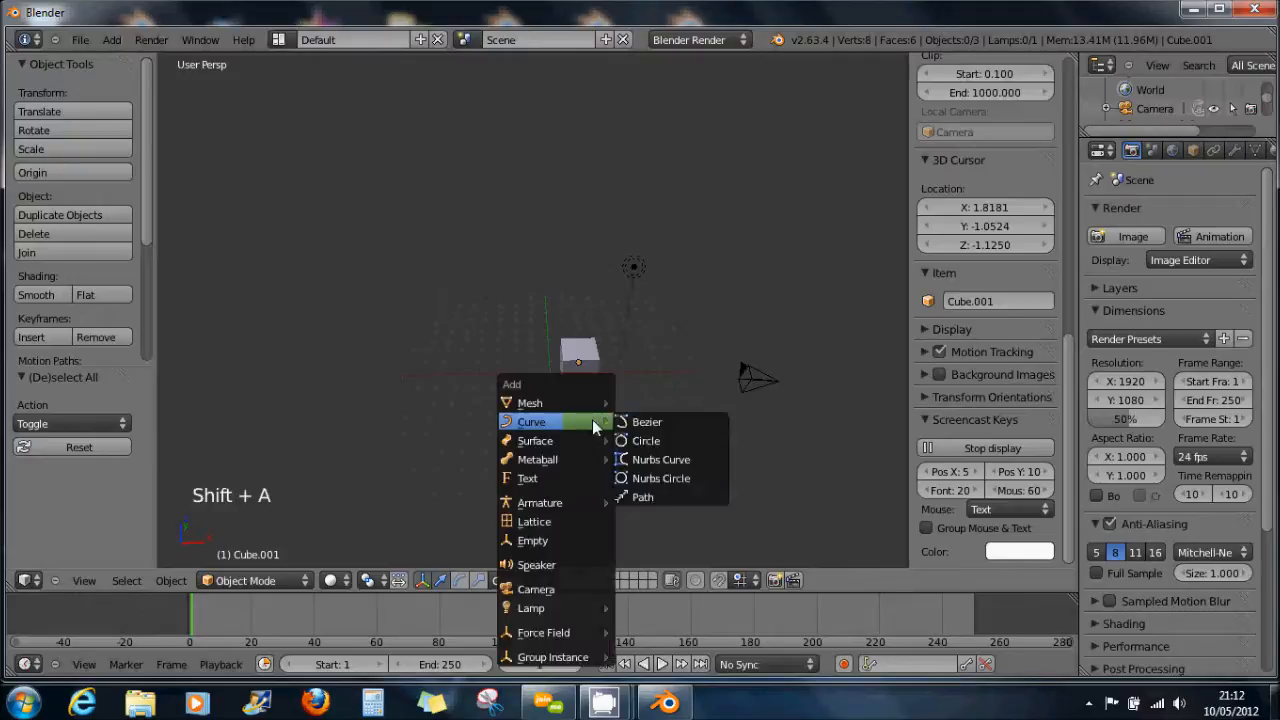
pyautogui.click(575, 541)
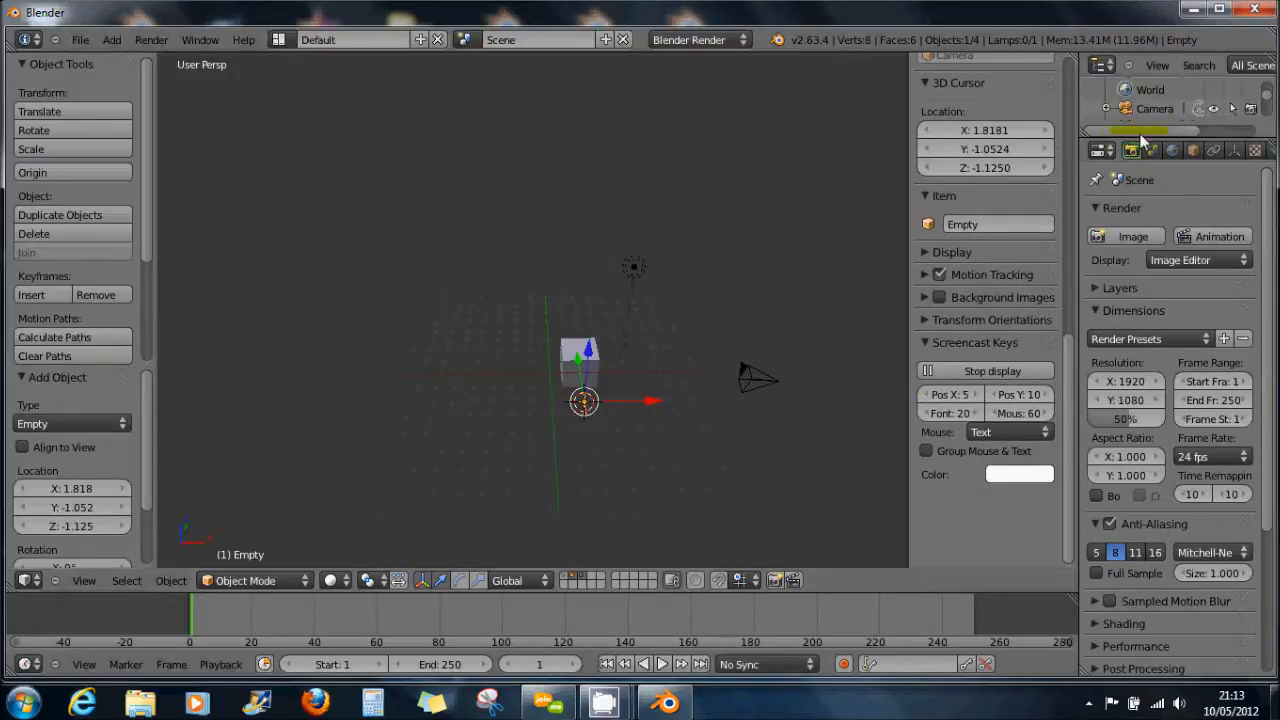
# Enlarge the object list of the scene and rename the Empty as "track cam"
pyautogui.moveTo(1129, 137); pyautogui.dragTo(1130, 262)
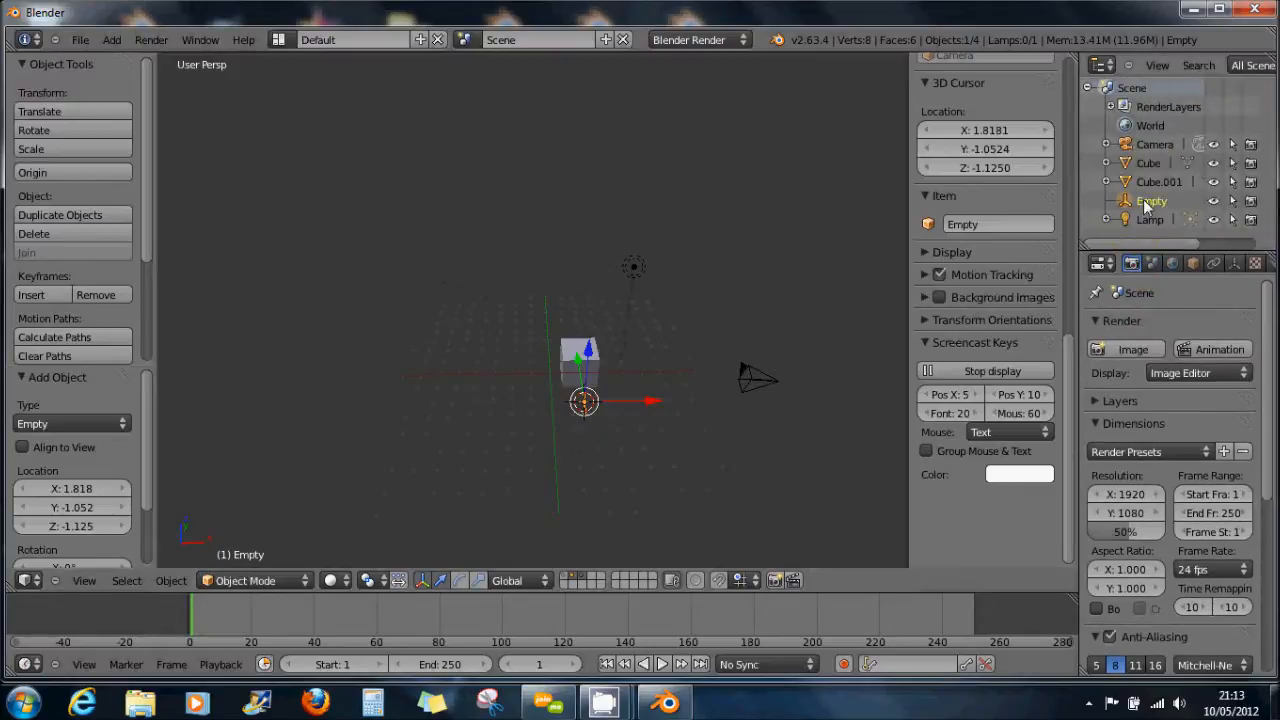
pyautogui.click(1193, 263)
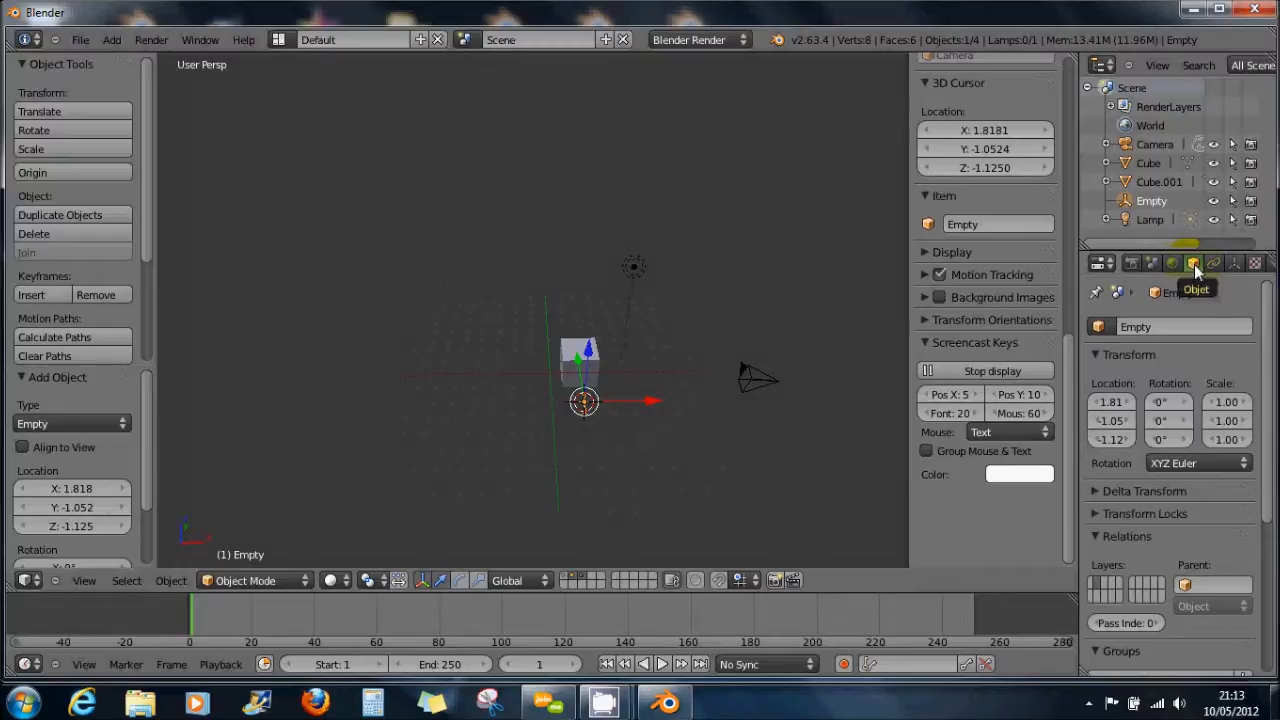
pyautogui.click(1157, 325)
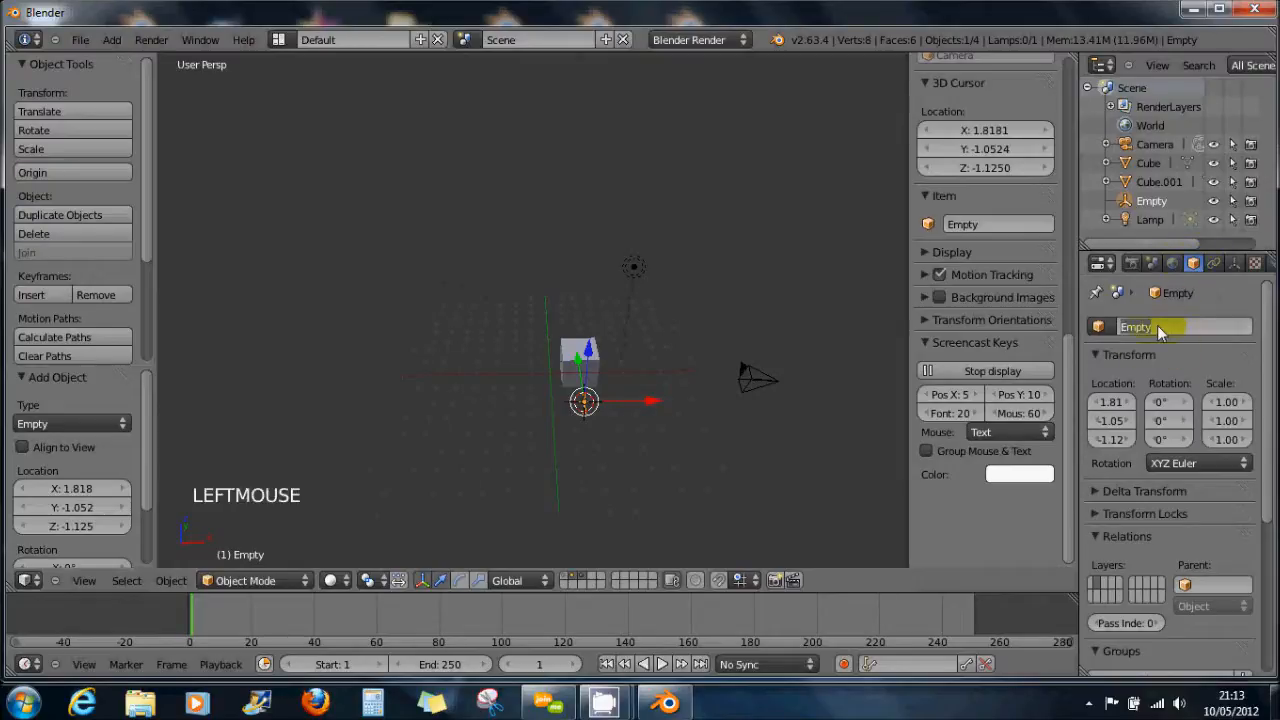
pyautogui.write('trac')
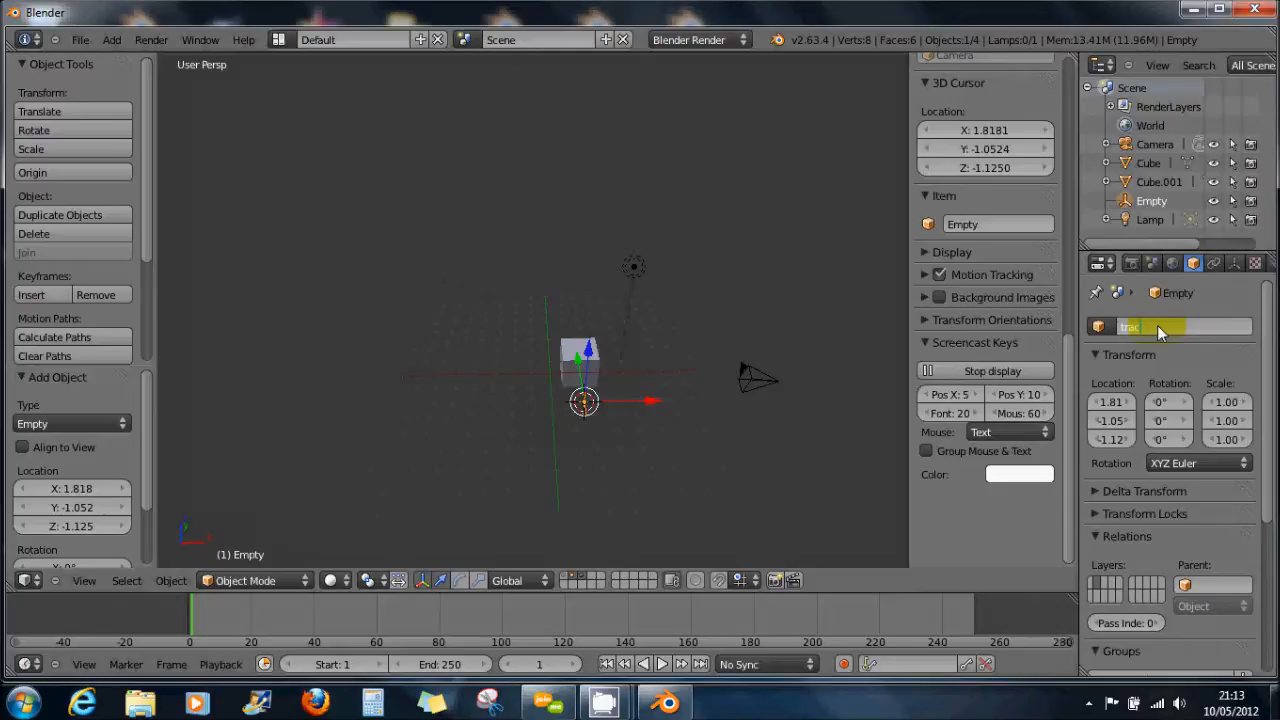
pyautogui.write('k cam')
pyautogui.press('Return')
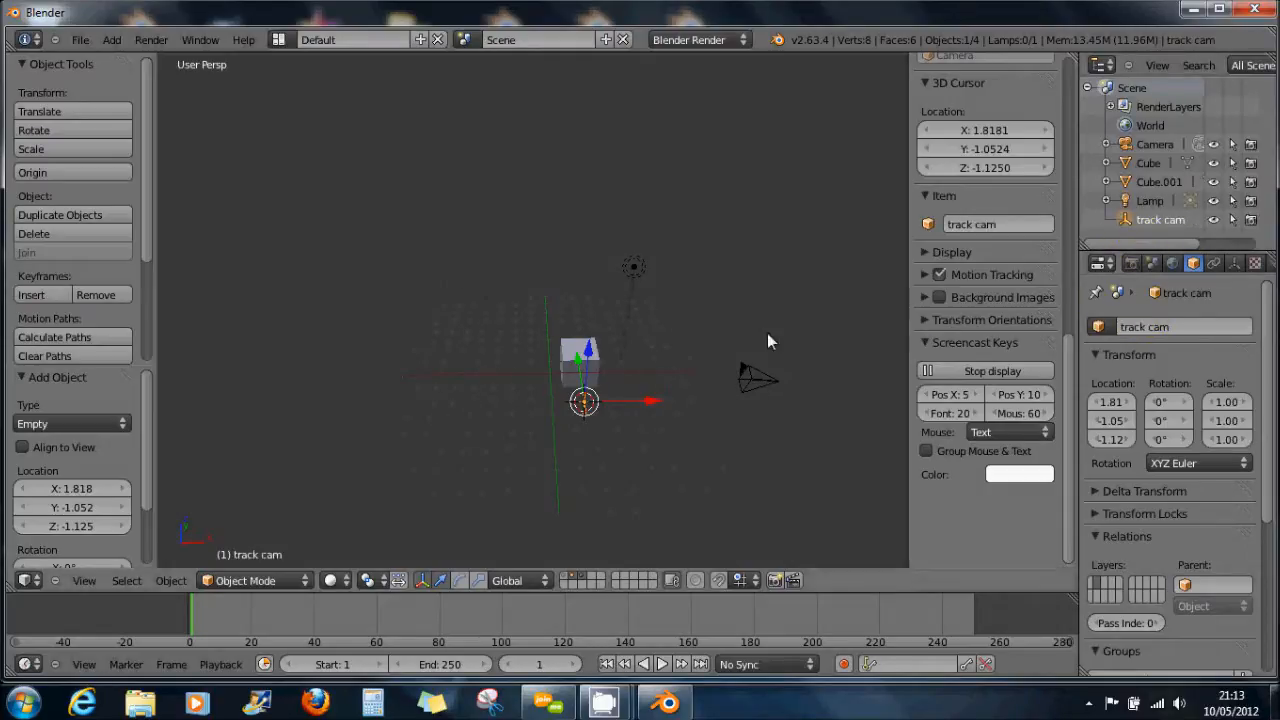
# Make the camera follow the "track cam" Empty with a Track To constraint
pyautogui.rightClick(747, 381)
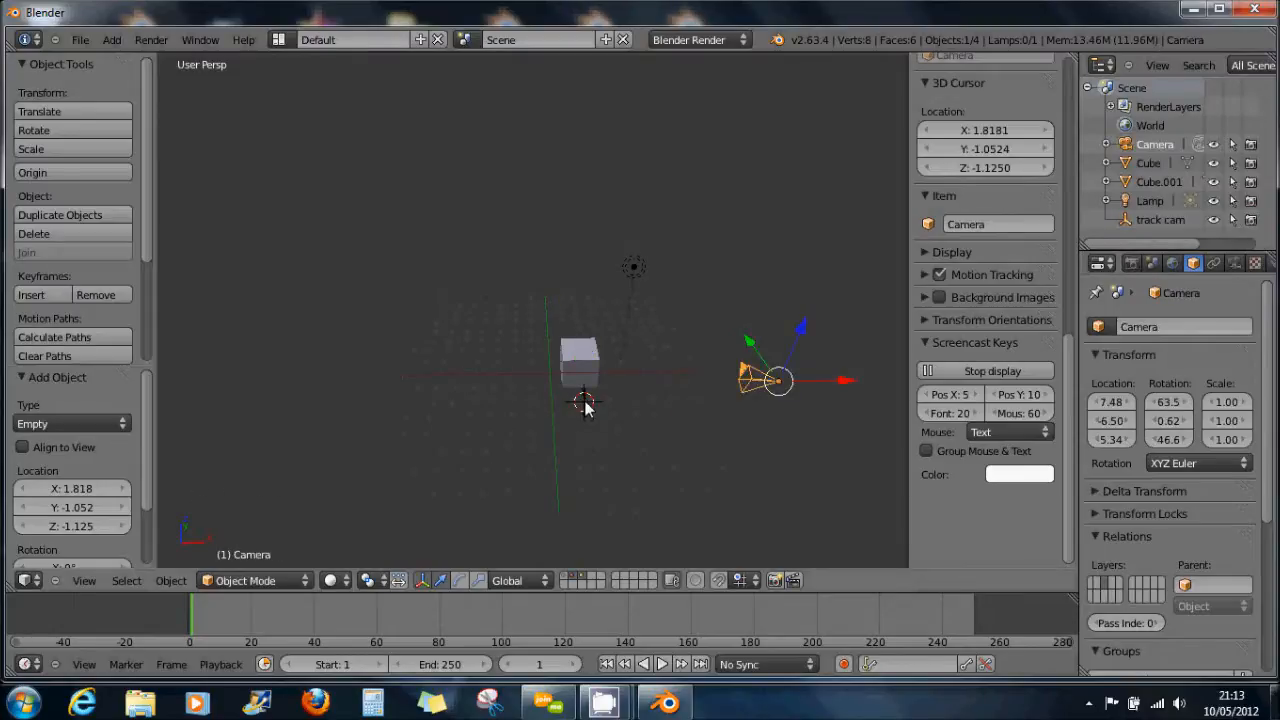
pyautogui.keyDown('shift'); pyautogui.rightClick(585, 403); pyautogui.keyUp('shift')
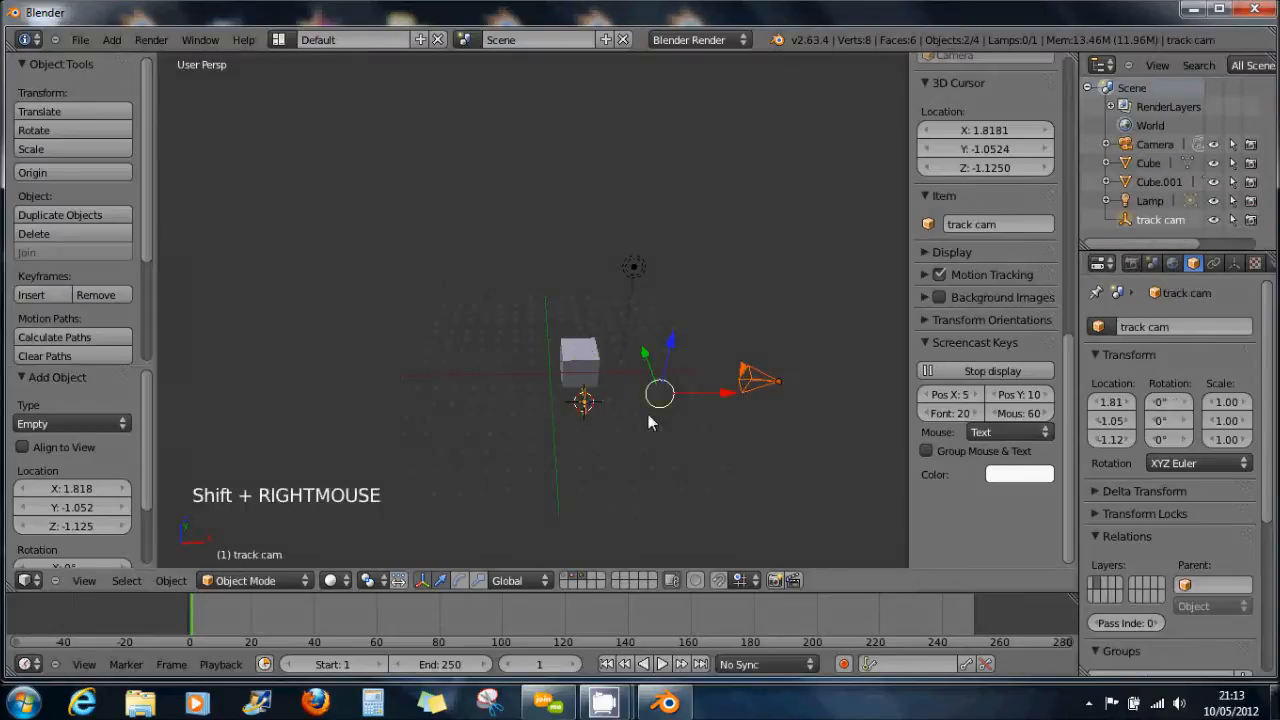
pyautogui.hotkey('ctrl', 't')
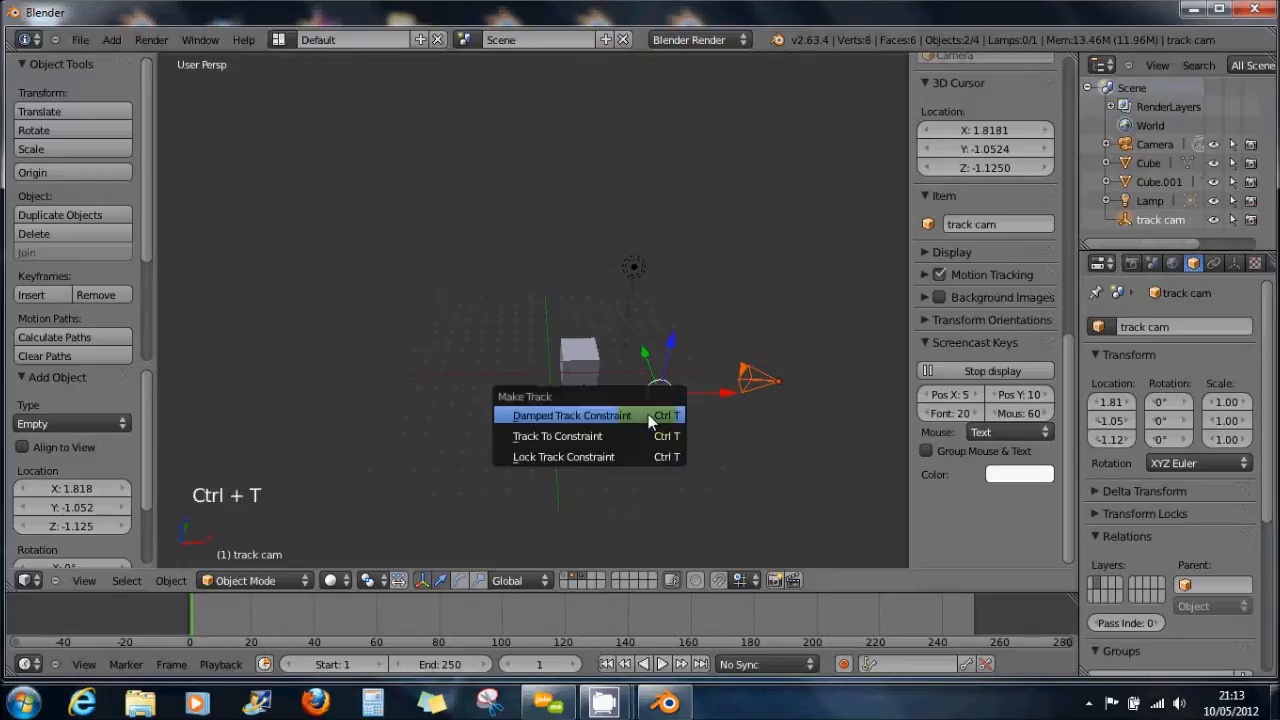
pyautogui.click(636, 437)
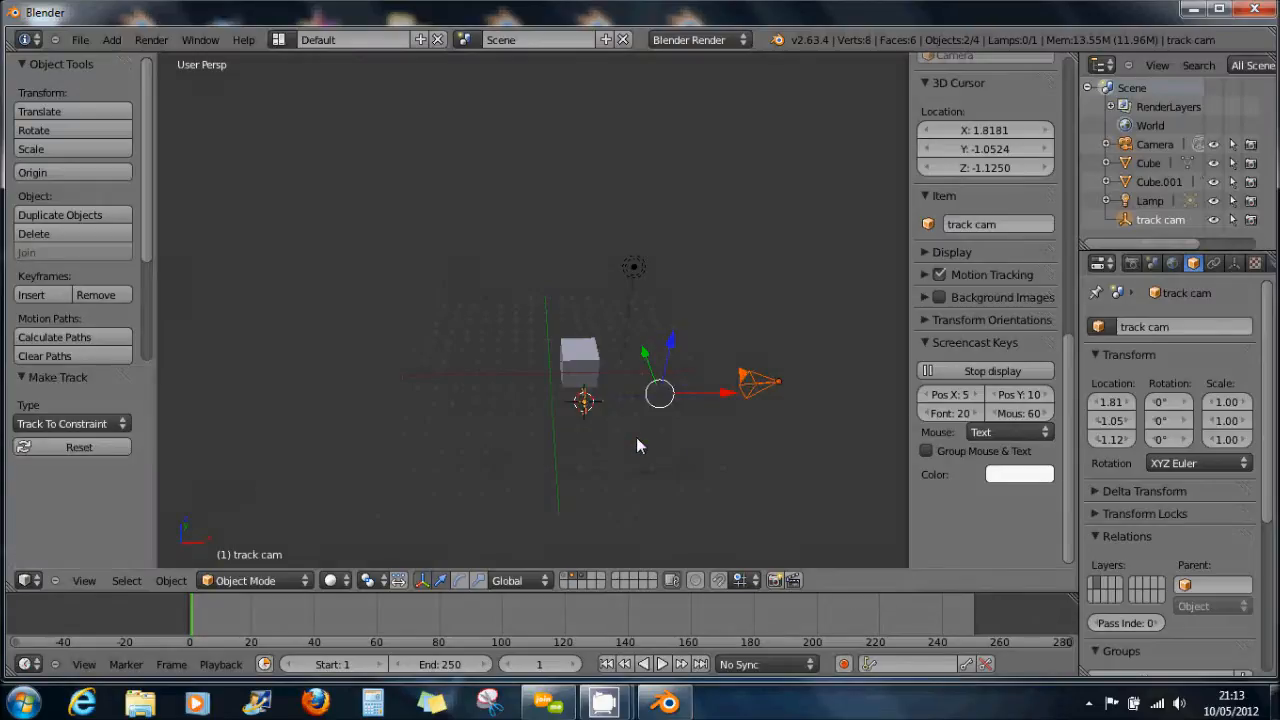
# Move the "track cam" Empty along the Y axis to about -4.59 and render the camera's view
pyautogui.rightClick(586, 403)
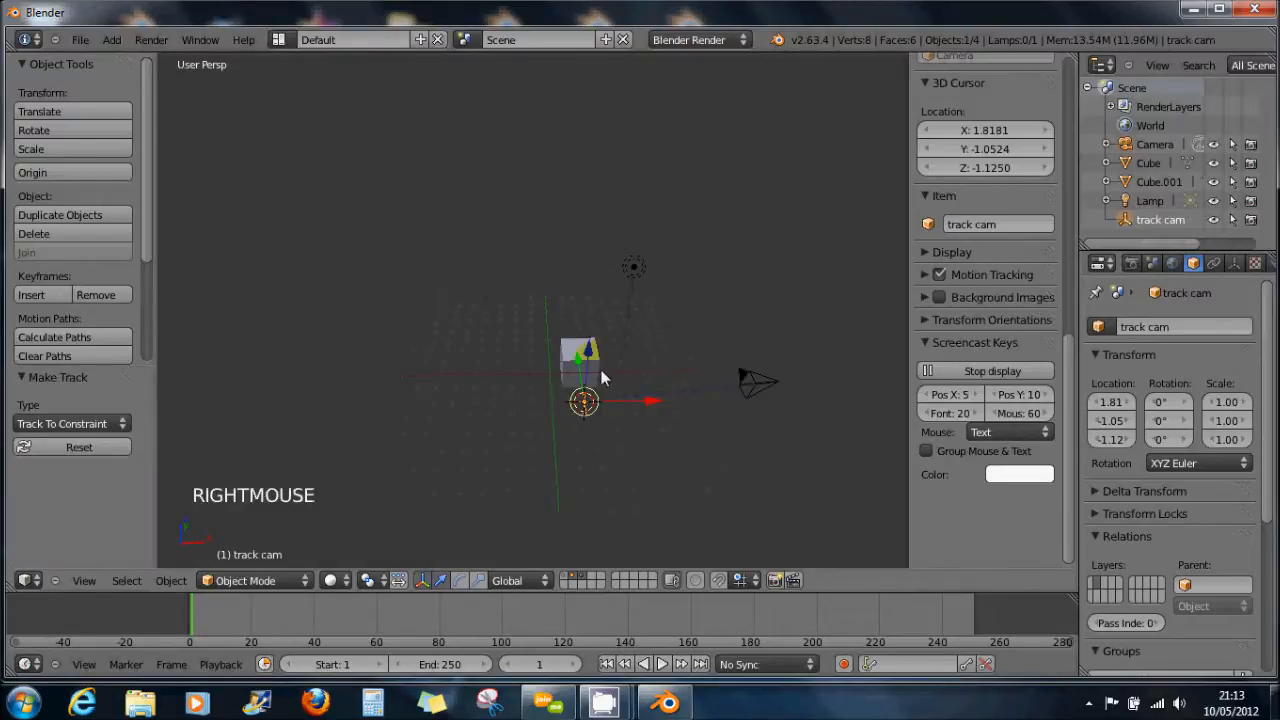
pyautogui.moveTo(581, 360); pyautogui.dragTo(620, 312)
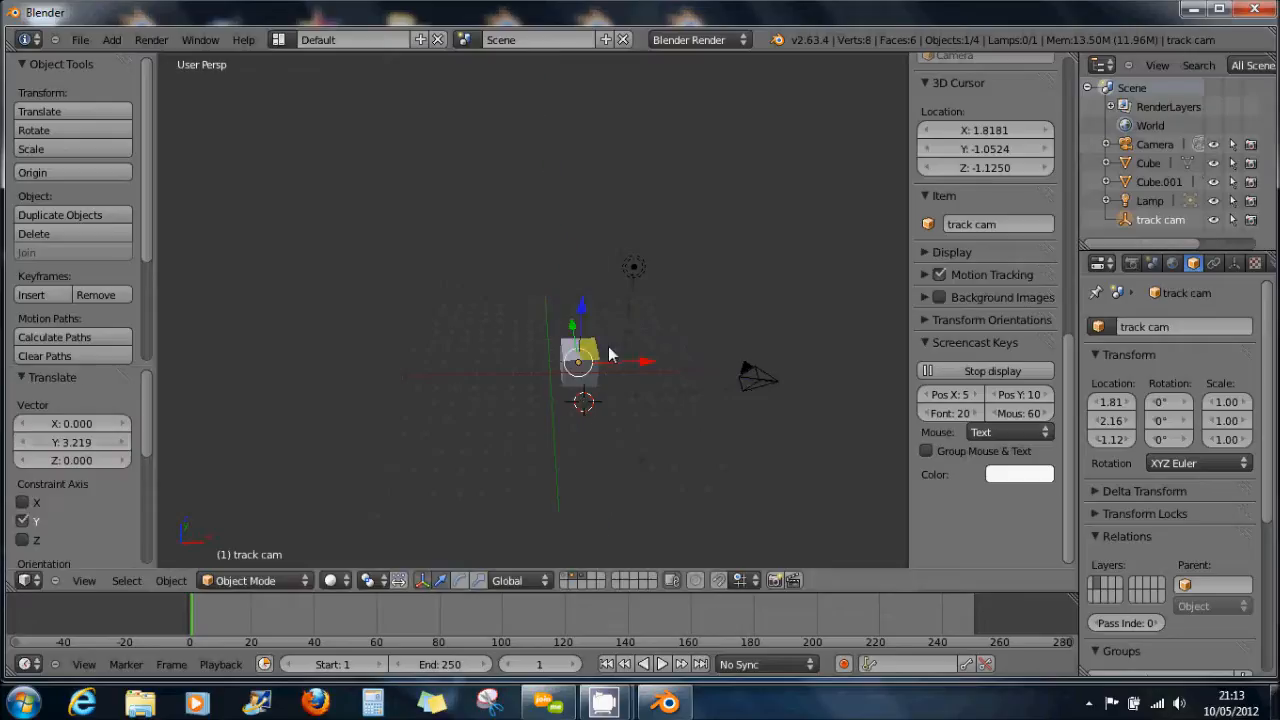
pyautogui.moveTo(610, 355); pyautogui.dragTo(512, 366, button='middle')
pyautogui.moveTo(512, 366); pyautogui.dragTo(618, 405)
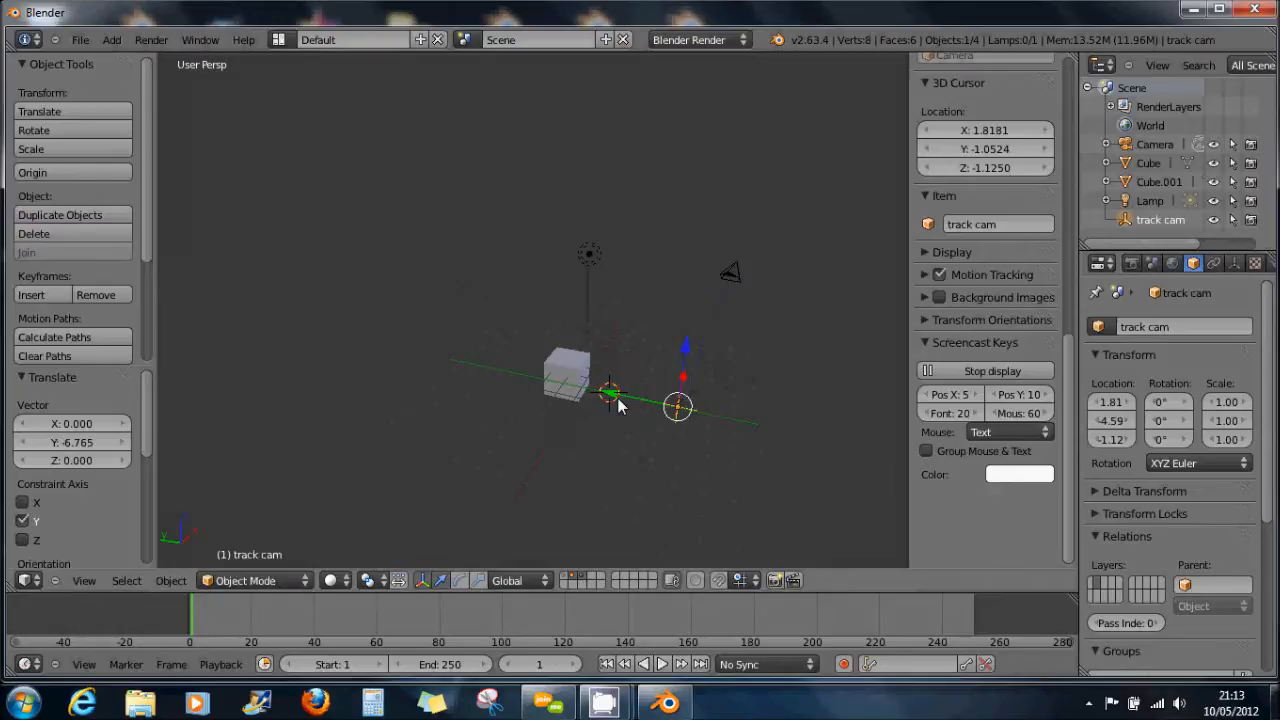
pyautogui.press('F12')
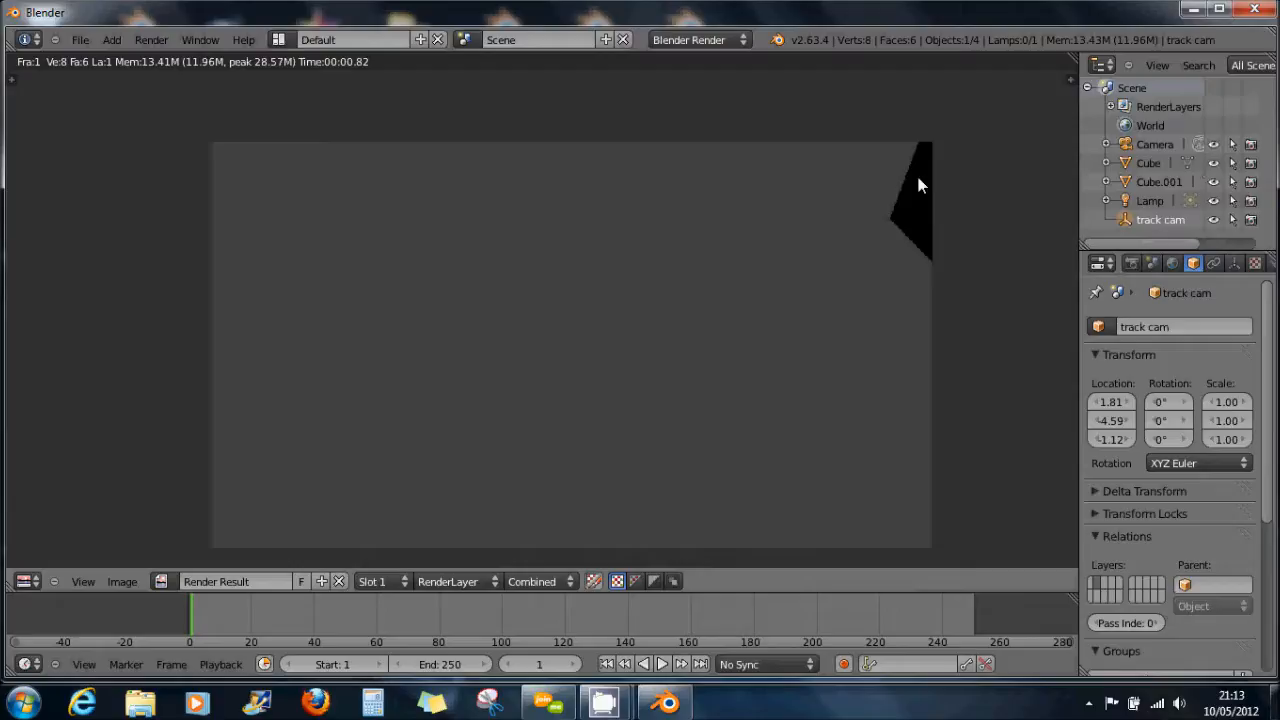
pyautogui.press('Escape')
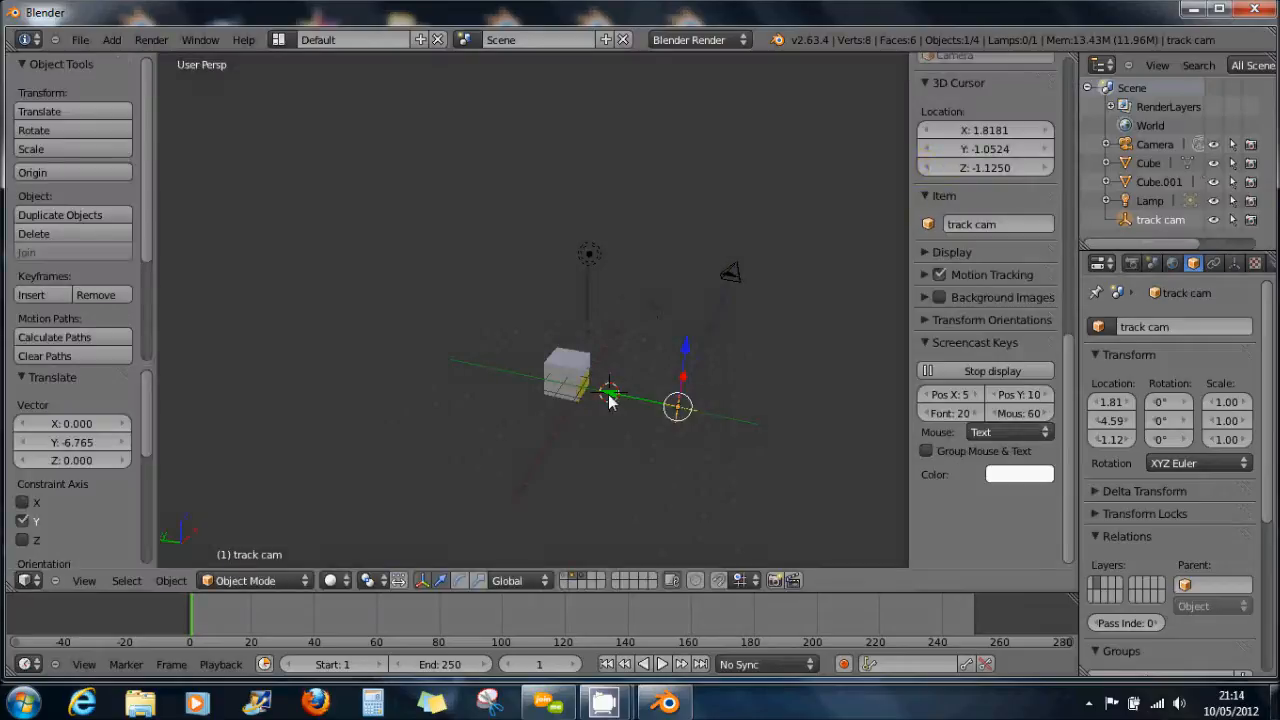
# Move the Empty along the Y axis to the cube's other side, at about 3.86, and render again
pyautogui.moveTo(608, 393); pyautogui.dragTo(466, 335)
pyautogui.press('F12')
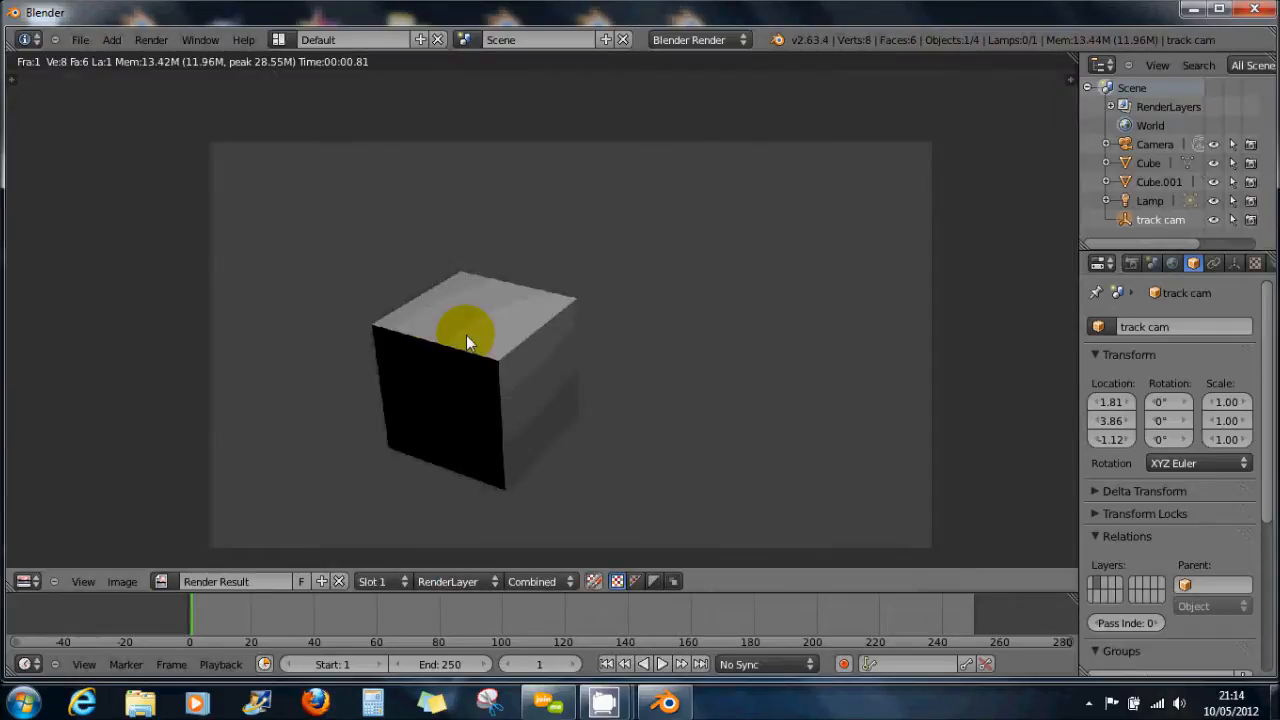
pyautogui.press('Escape')
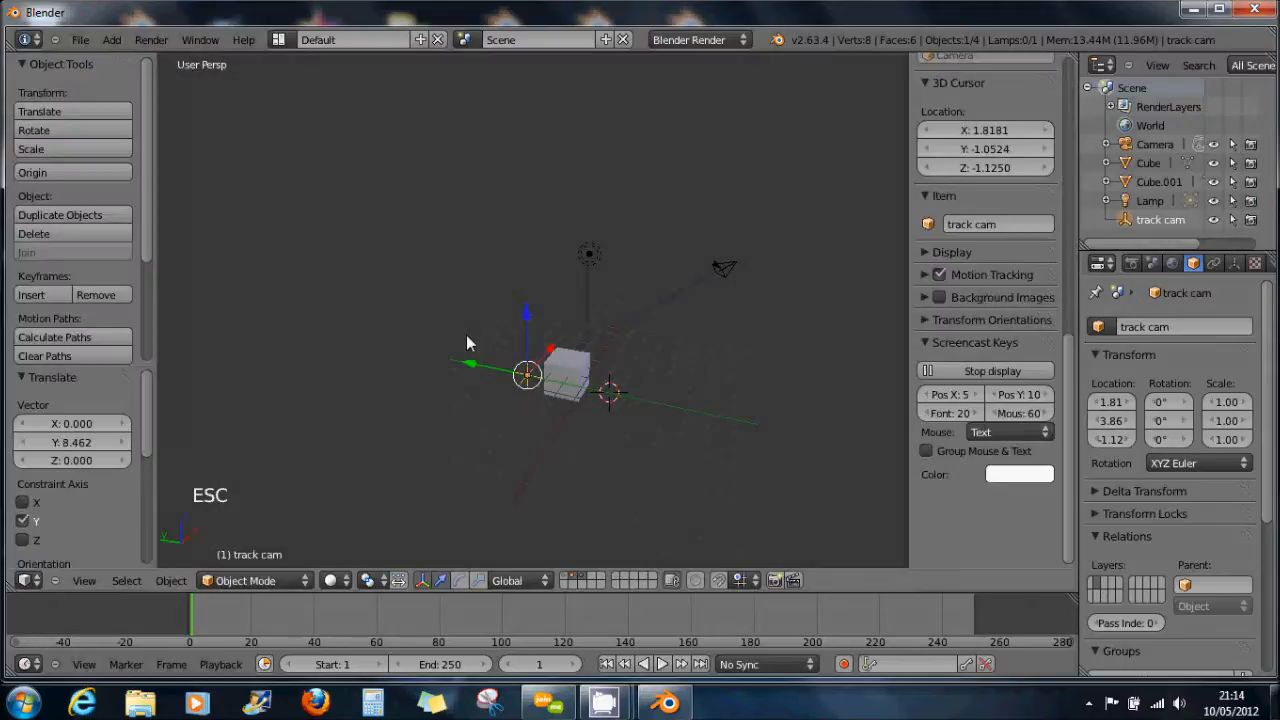
# Reposition the Empty beside the cube at about Y -2.09 and raise it to about Z 0.96
pyautogui.moveTo(470, 362); pyautogui.dragTo(572, 393)
pyautogui.moveTo(635, 356); pyautogui.dragTo(631, 305)
pyautogui.scroll(2, 656, 327)
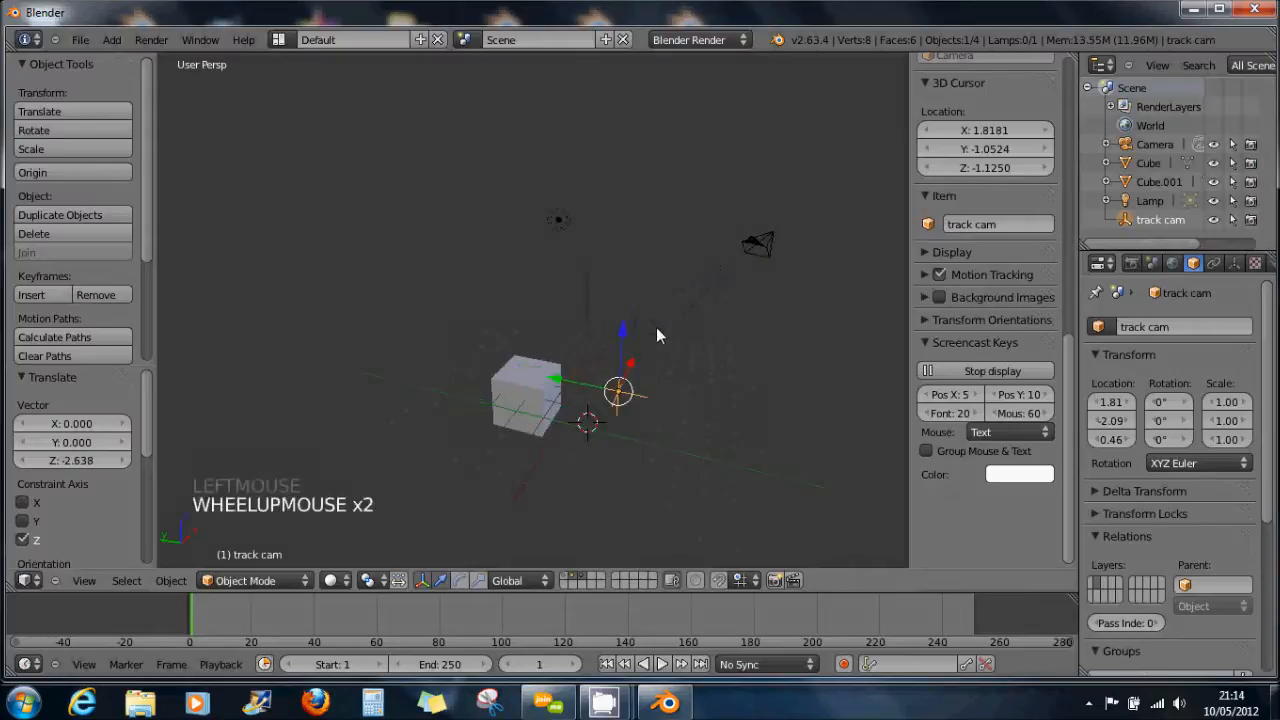
pyautogui.scroll(2, 656, 327)
pyautogui.moveTo(603, 371)
pyautogui.mouseDown()
pyautogui.moveTo(608, 297)
pyautogui.moveTo(608, 353)
pyautogui.mouseUp()
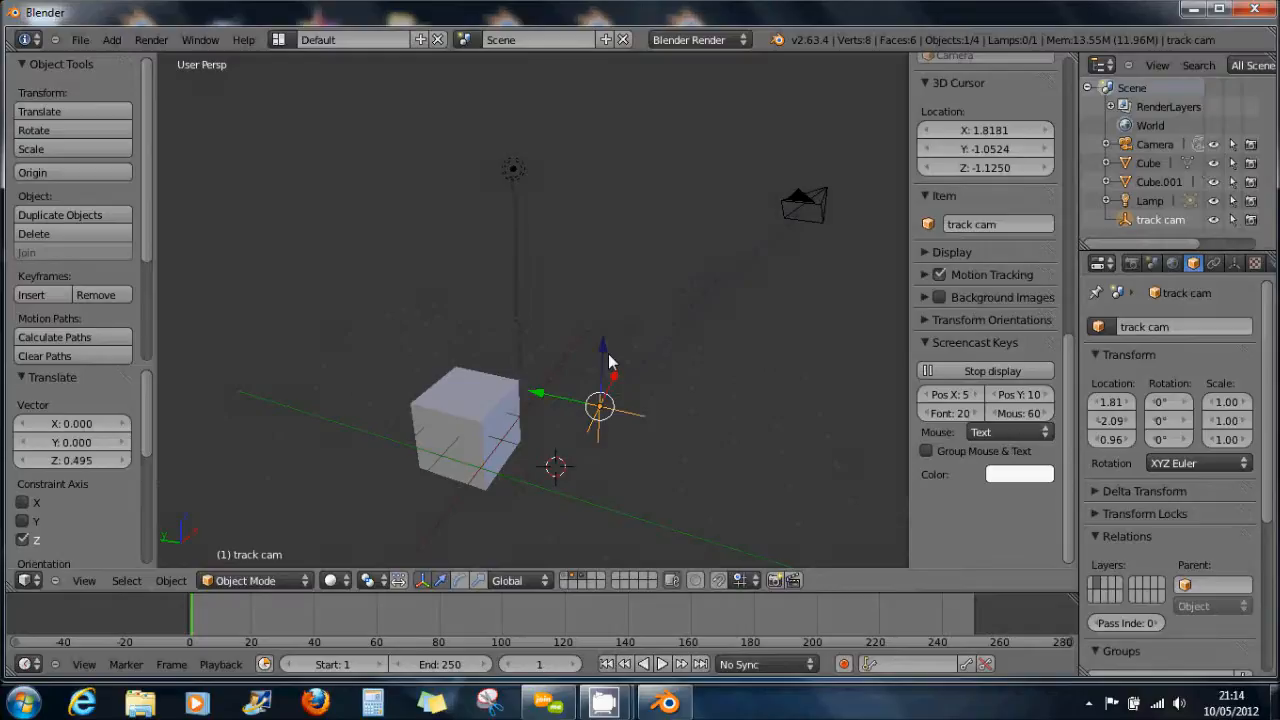
# Look through the camera and move the Empty to about X 0.65, Y -2.33, Z 0.03
pyautogui.press('KP_5')
pyautogui.press('KP_0')
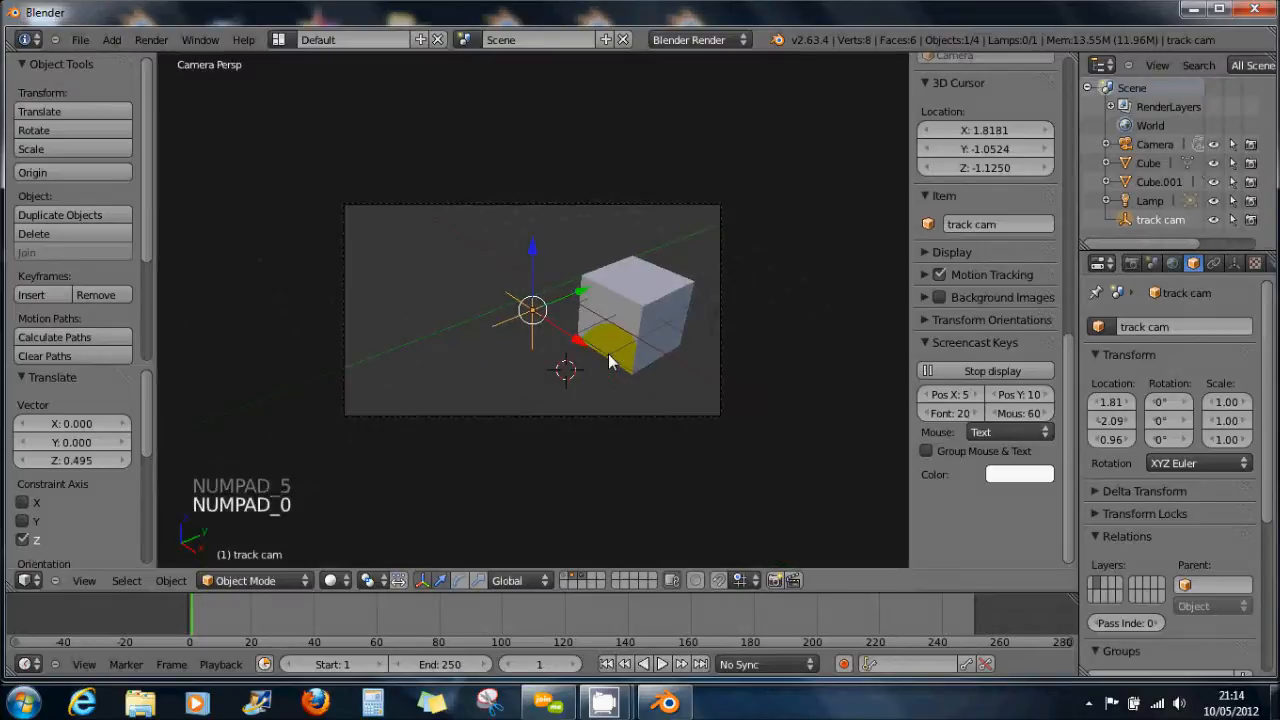
pyautogui.moveTo(531, 250); pyautogui.dragTo(652, 248)
pyautogui.moveTo(593, 330); pyautogui.dragTo(545, 338)
pyautogui.moveTo(531, 249); pyautogui.dragTo(481, 356)
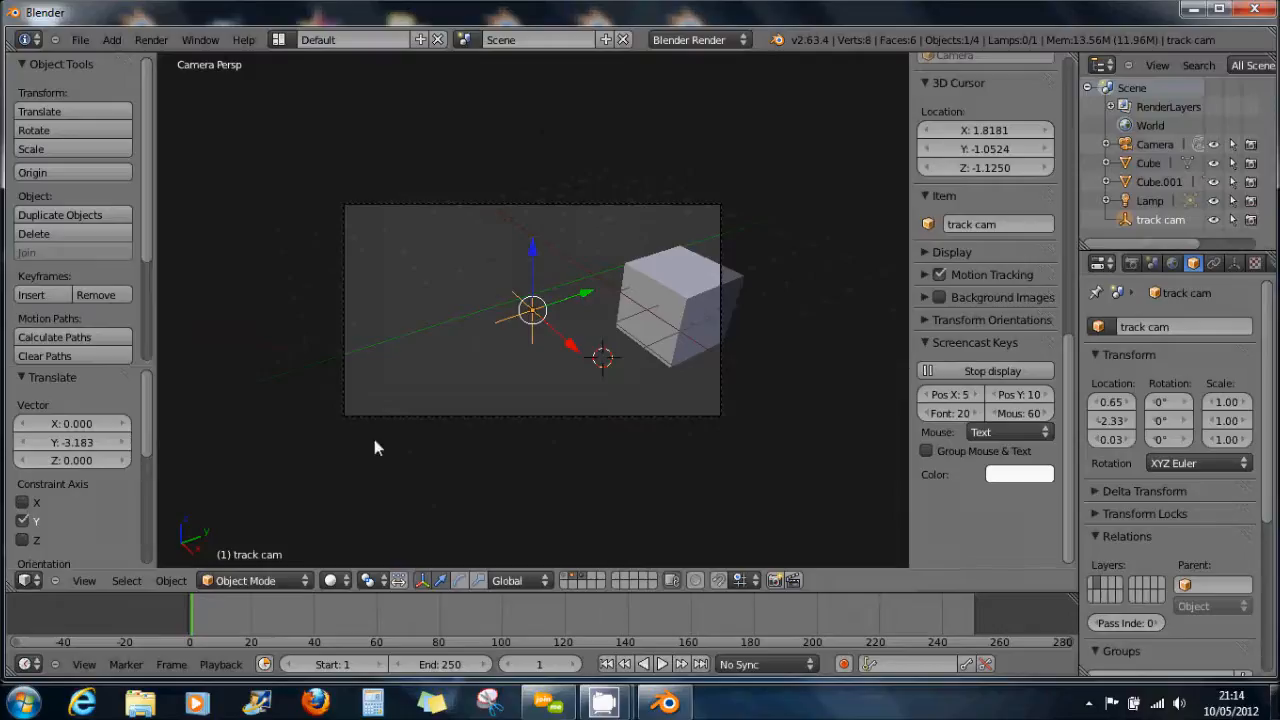
# Shift the Empty along X and Y to about X 3.82, Y 0.37 while looking through the camera
pyautogui.click(111, 40)
pyautogui.scroll(-2, 618, 335)
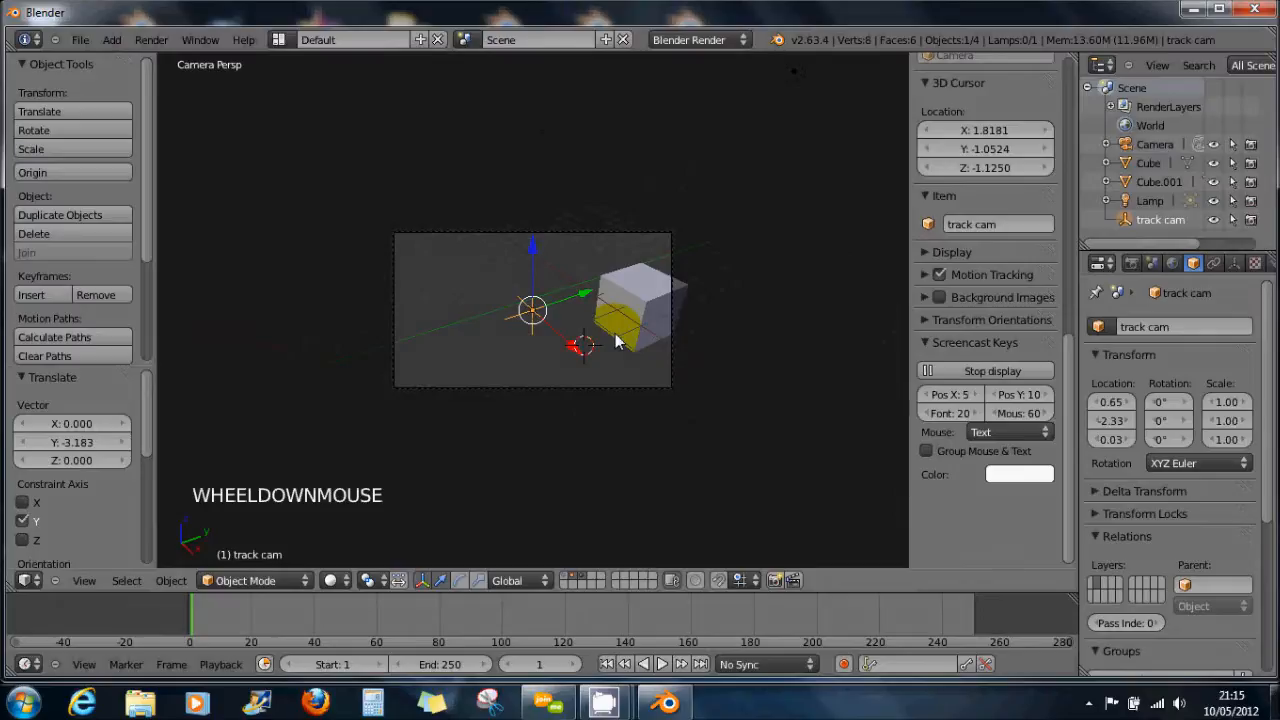
pyautogui.scroll(2, 618, 341)
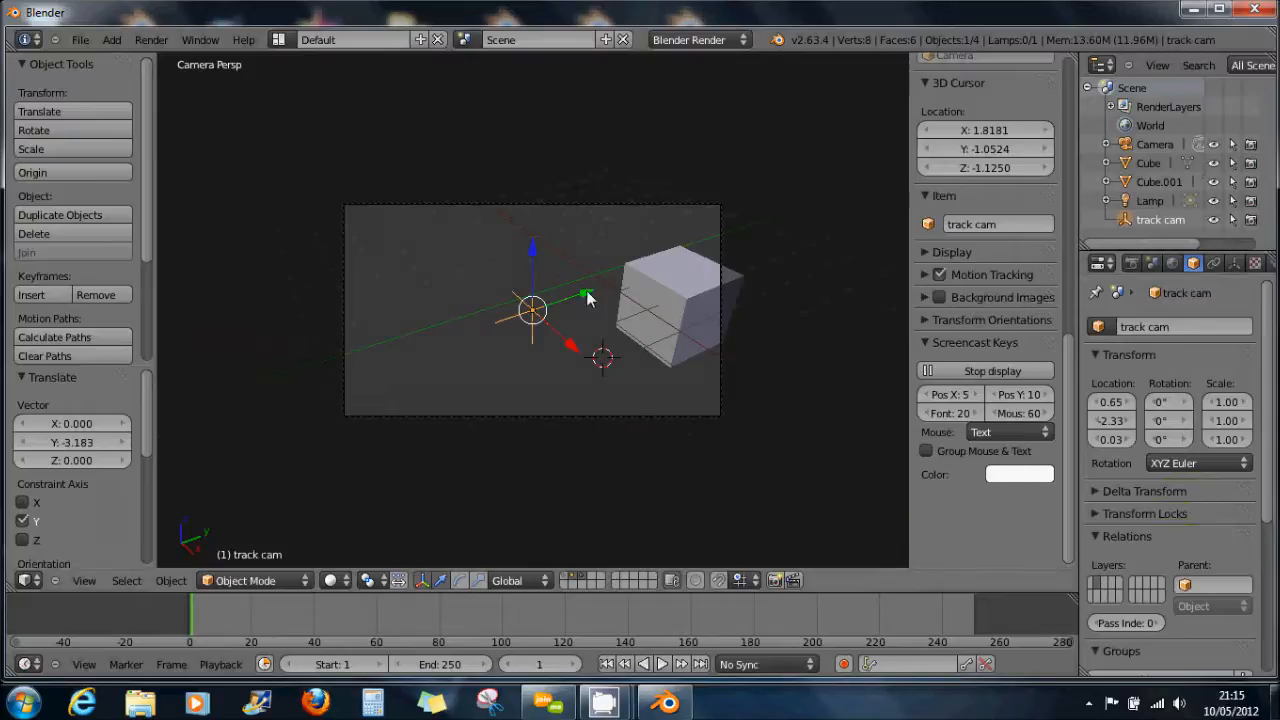
pyautogui.moveTo(588, 297); pyautogui.dragTo(683, 382)
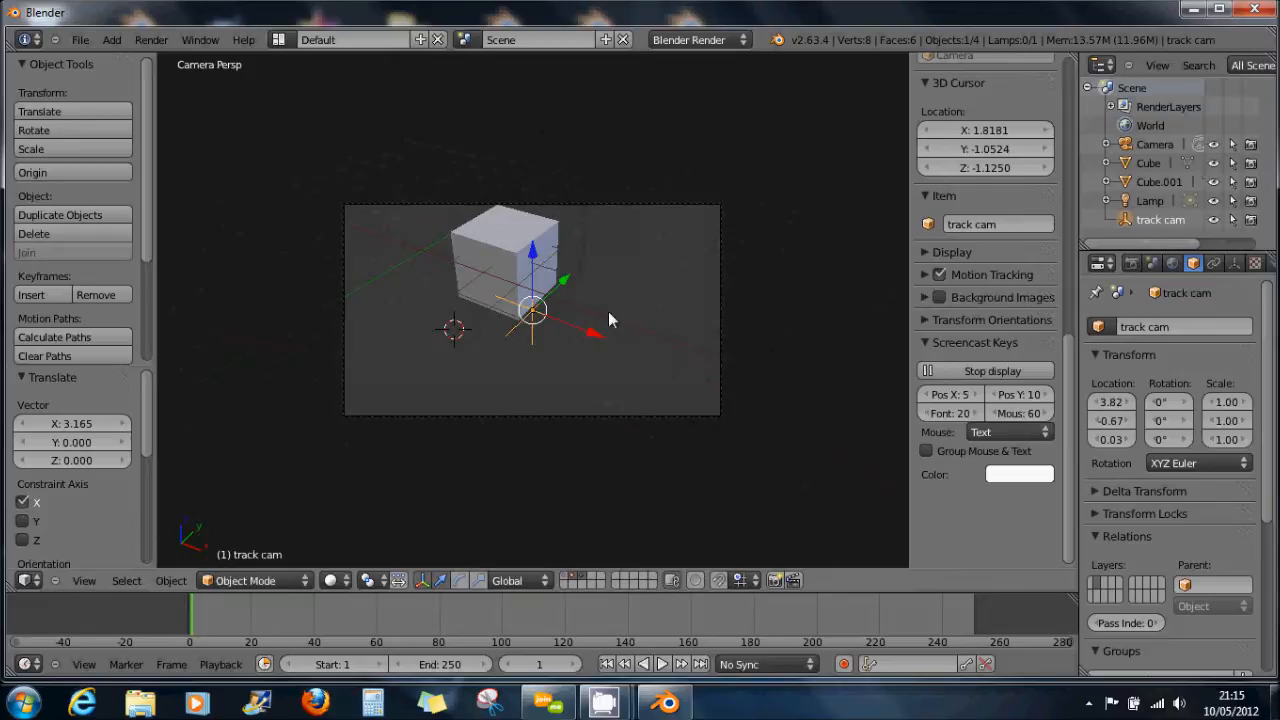
pyautogui.moveTo(561, 282); pyautogui.dragTo(584, 257)
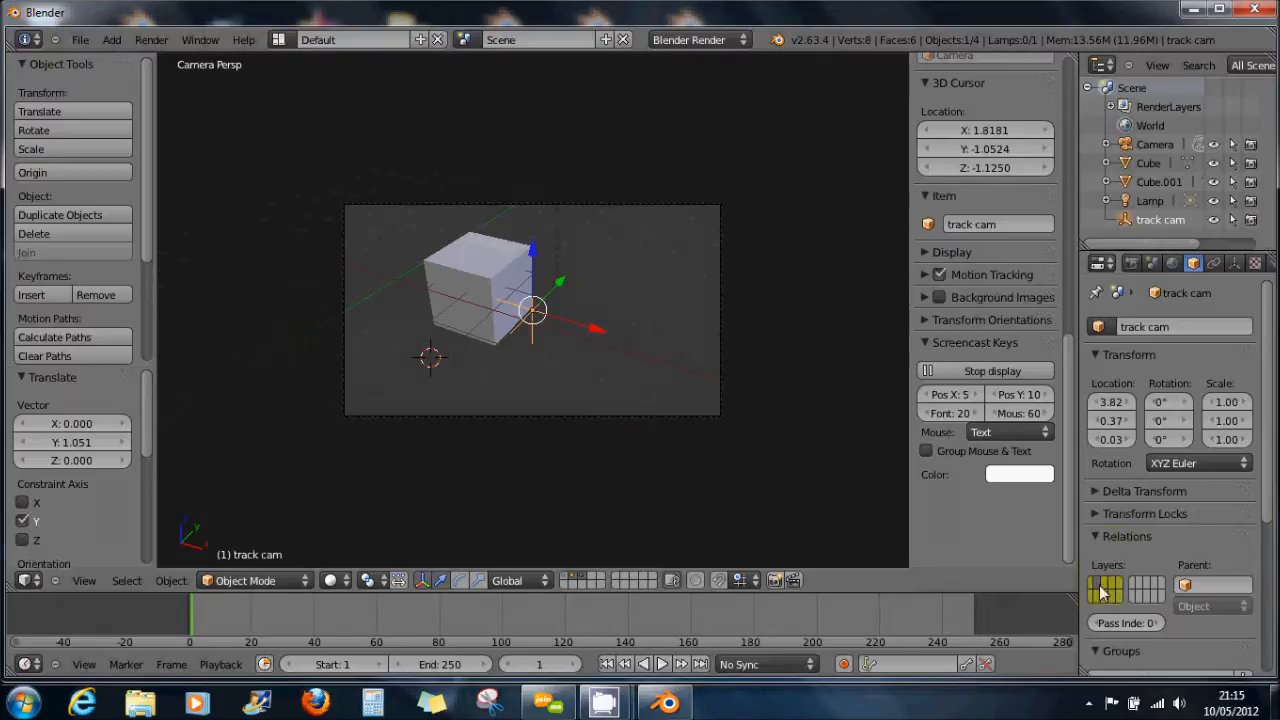
# Assign the Empty to the first layer in its relations settings and return it to the second layer
pyautogui.click(1096, 537)
pyautogui.click(1096, 537)
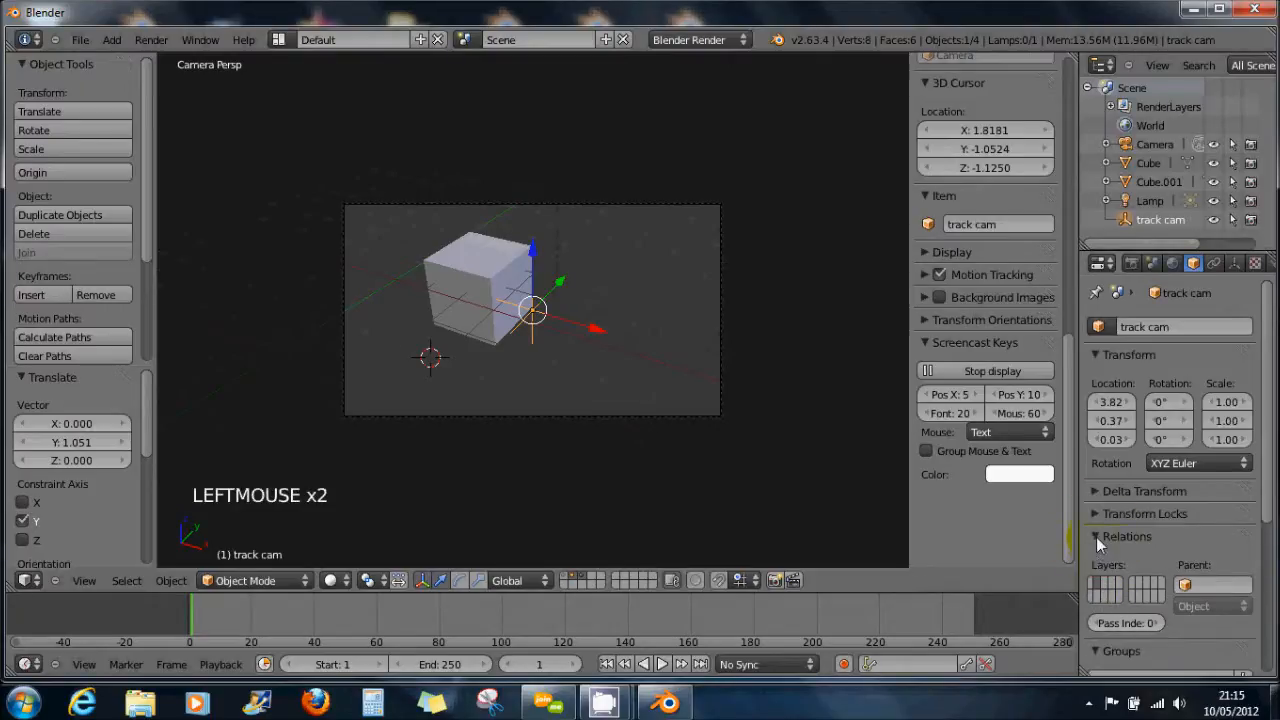
pyautogui.click(1094, 590)
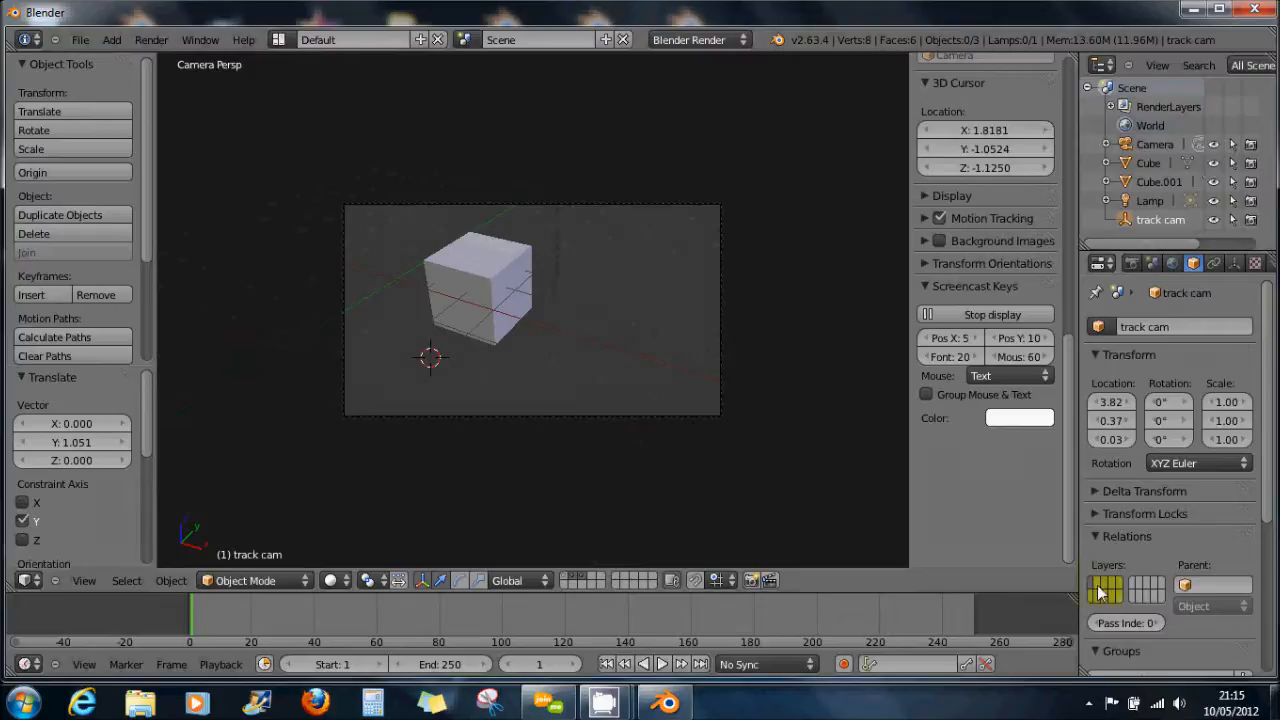
pyautogui.click(1103, 590)
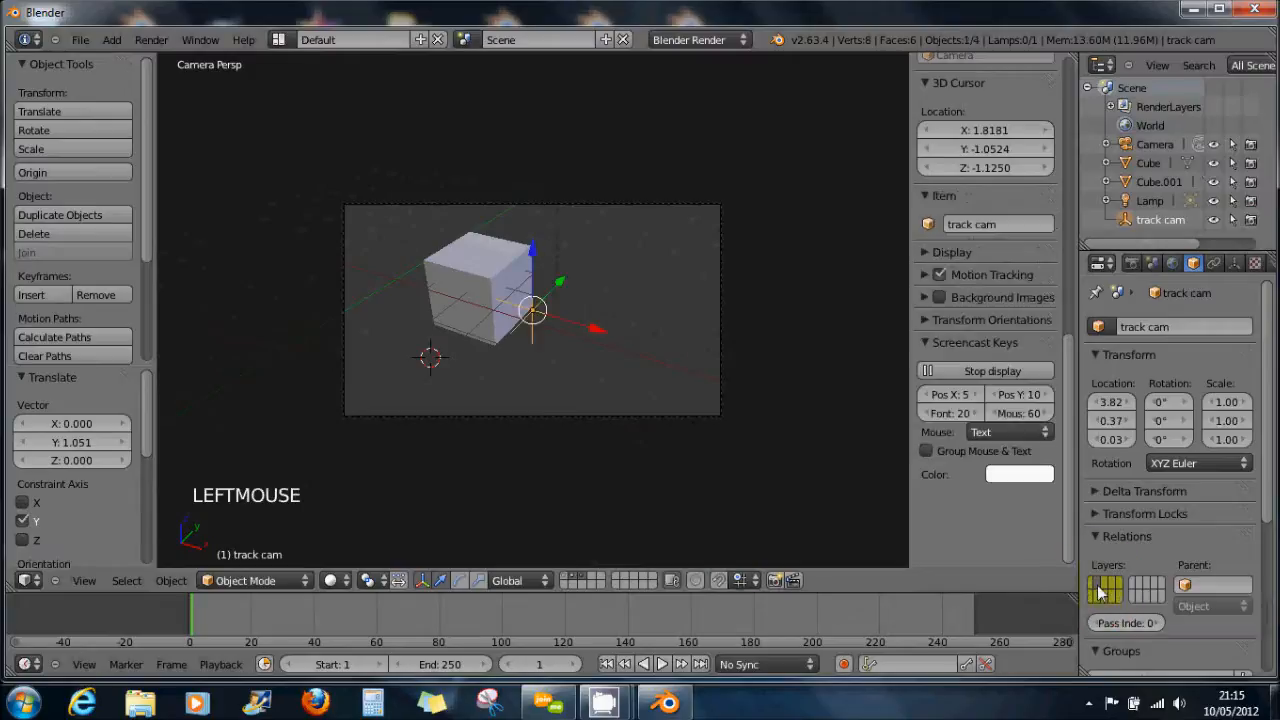
# Select the camera and set "track cam" as its parent object
pyautogui.click(1190, 588)
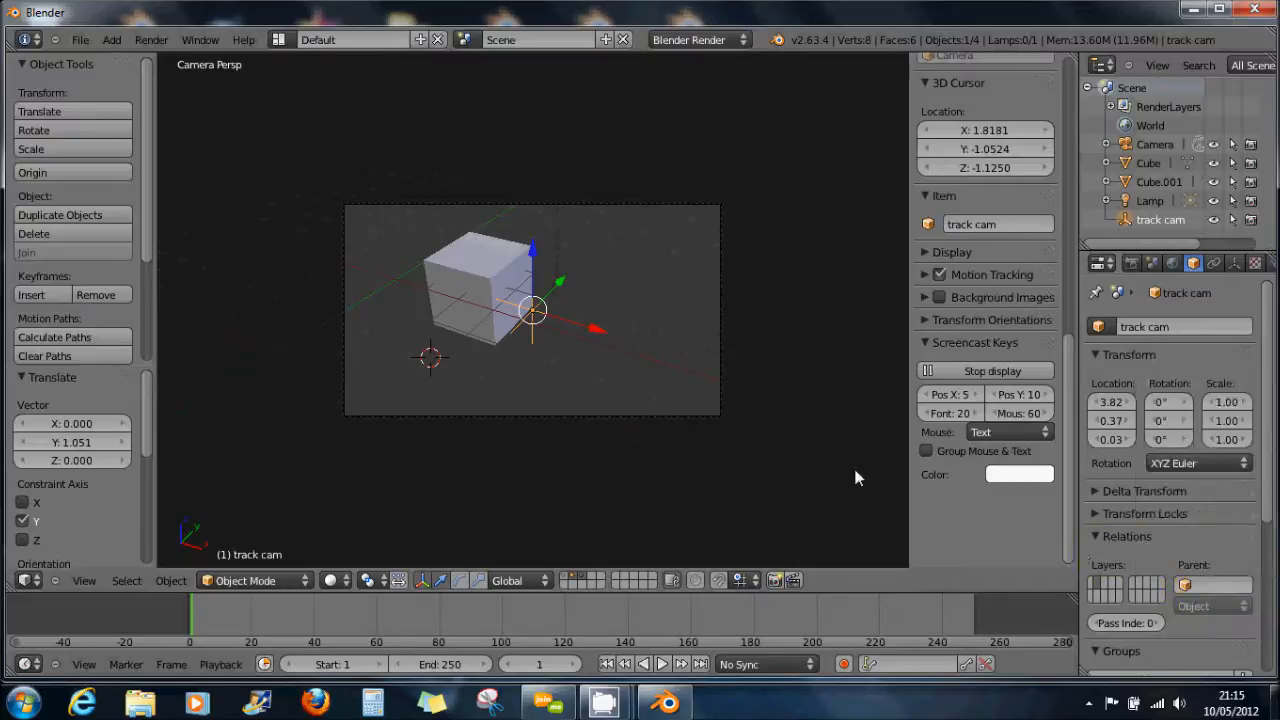
pyautogui.rightClick(717, 421)
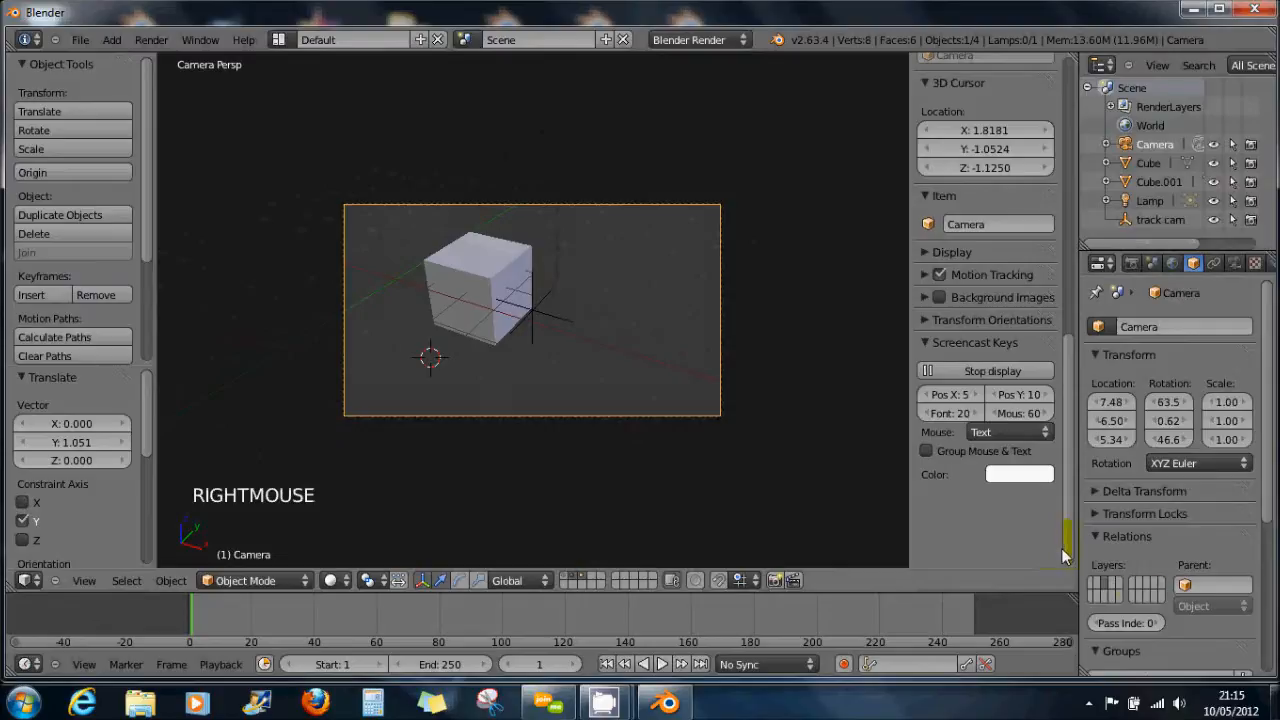
pyautogui.click(1190, 588)
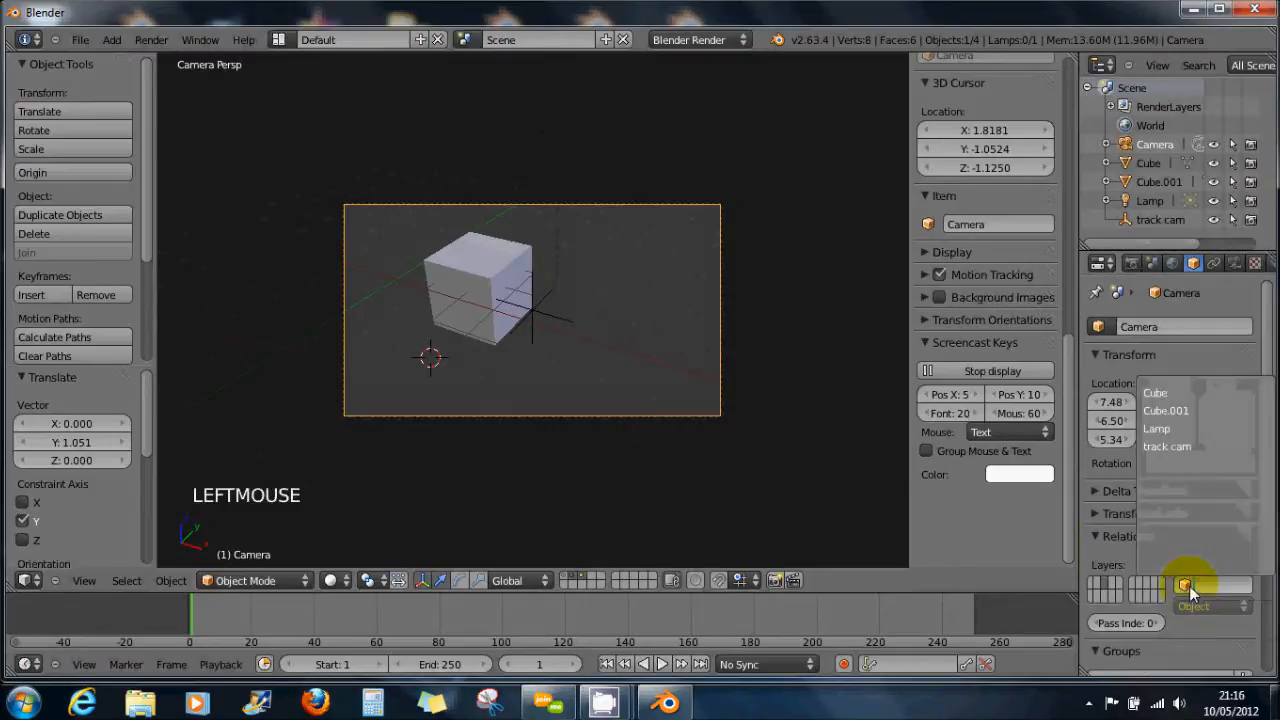
pyautogui.click(1191, 450)
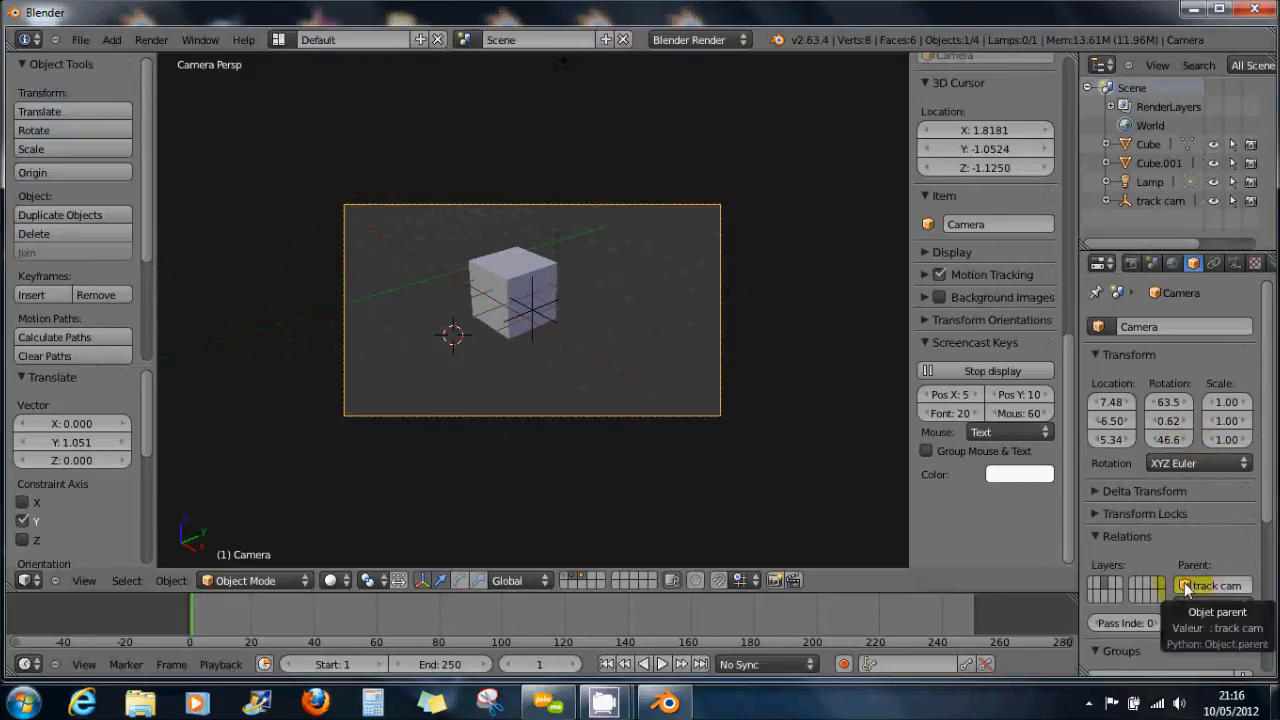
pyautogui.click(1186, 584)
pyautogui.click(1188, 448)
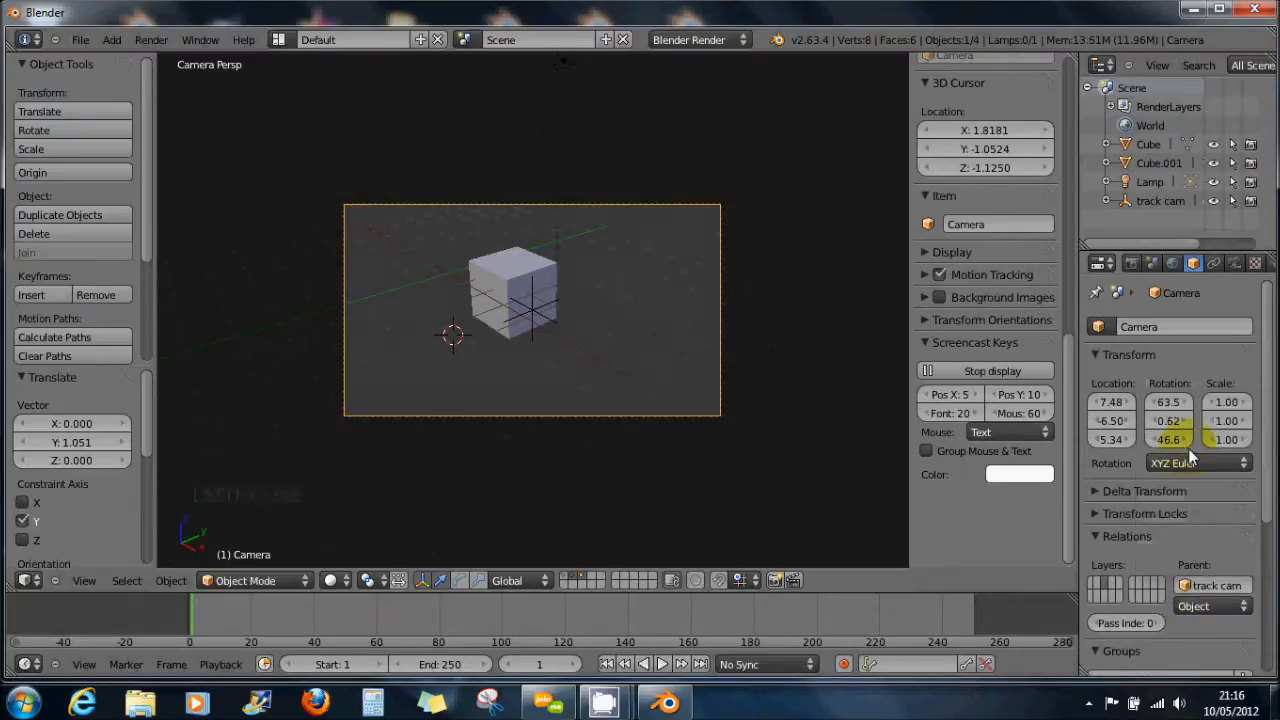
# Clear the camera's parent so it is no longer parented to "track cam"
pyautogui.click(1216, 586)
pyautogui.click(1202, 586)
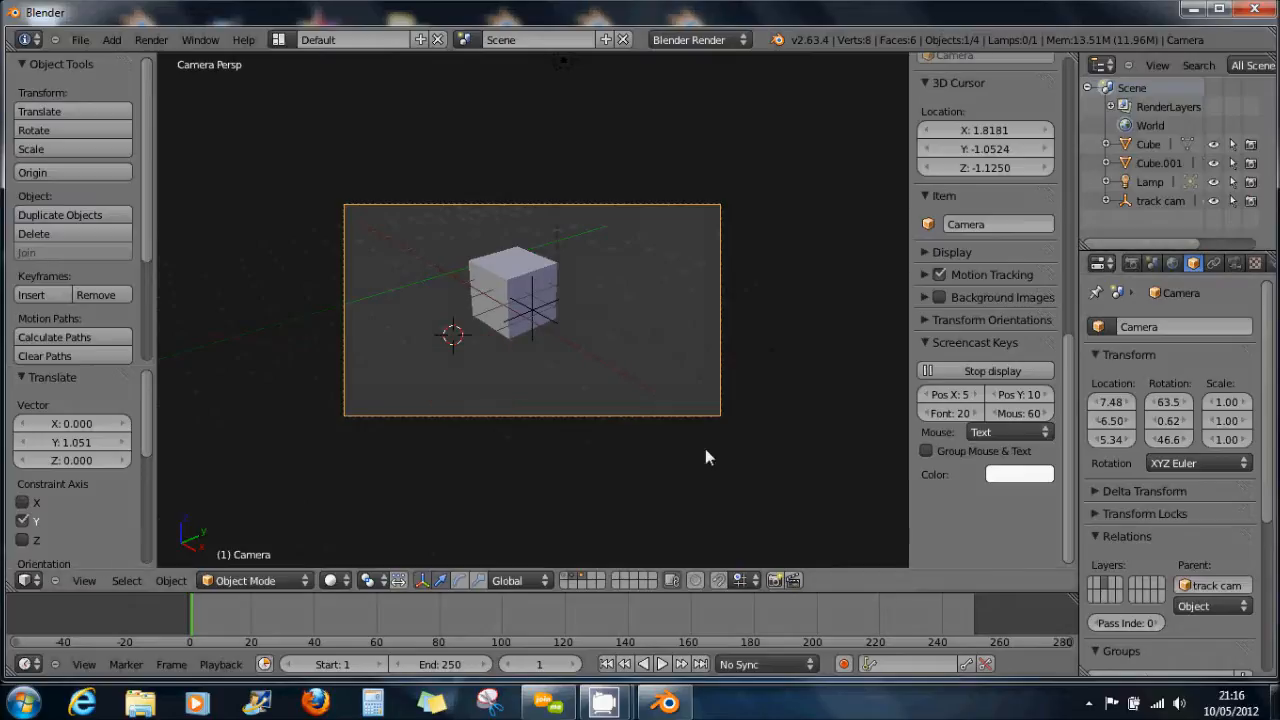
pyautogui.click(1150, 590)
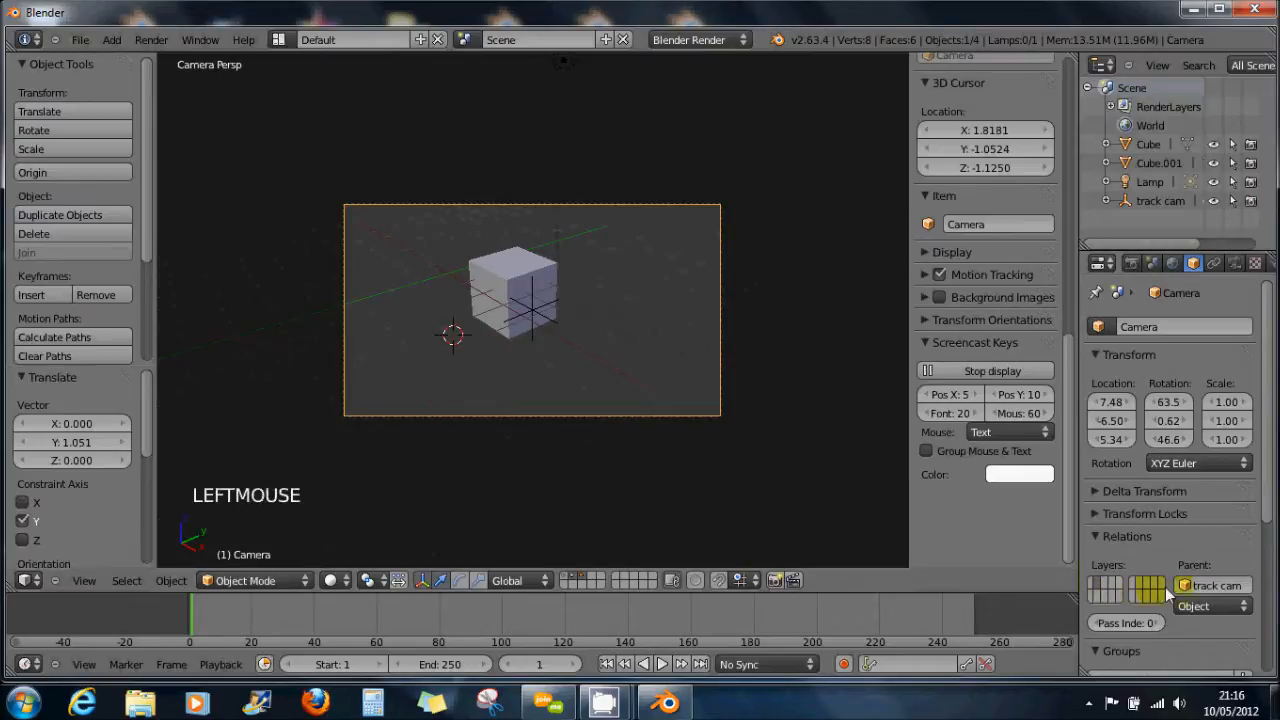
pyautogui.click(1197, 587)
pyautogui.click(1212, 606)
pyautogui.click(1210, 606)
pyautogui.click(1199, 590)
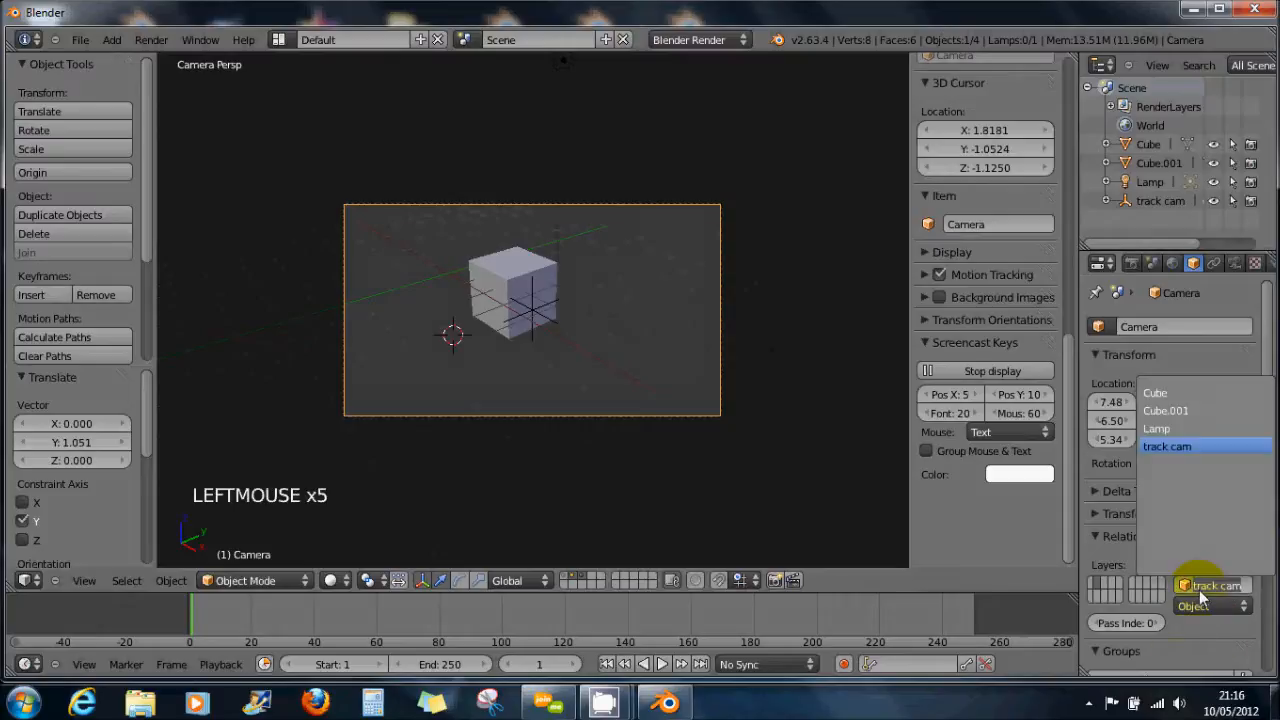
pyautogui.press('BackSpace')
pyautogui.press('Return')
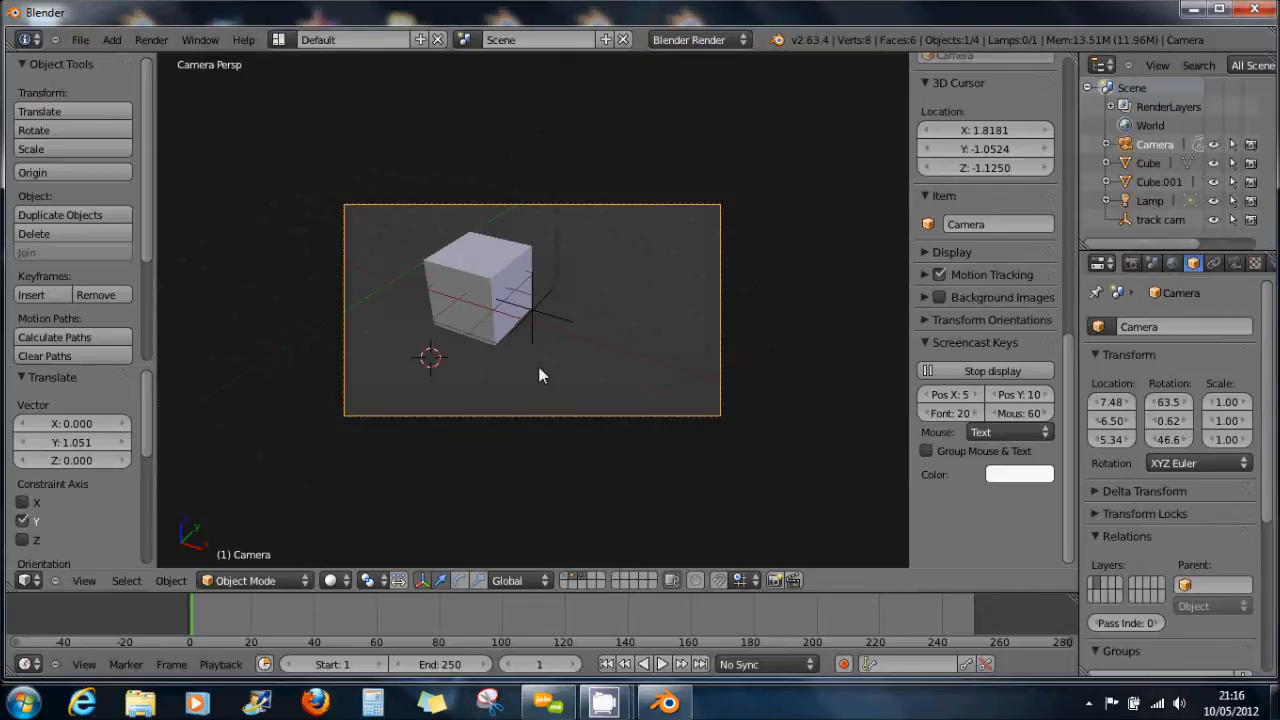
# Move the "track cam" Empty along Y and X to about X 2.26, Y -1.67
pyautogui.rightClick(532, 313)
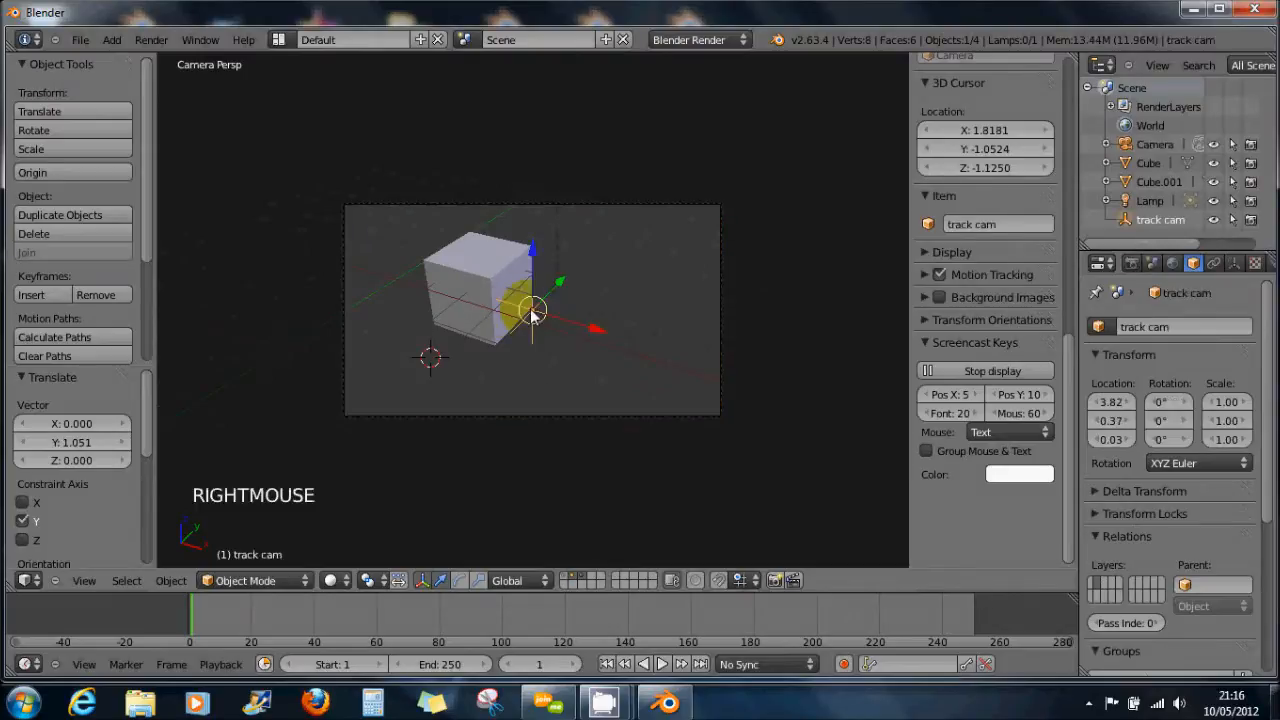
pyautogui.moveTo(561, 282); pyautogui.dragTo(533, 311)
pyautogui.scroll(-2, 533, 311)
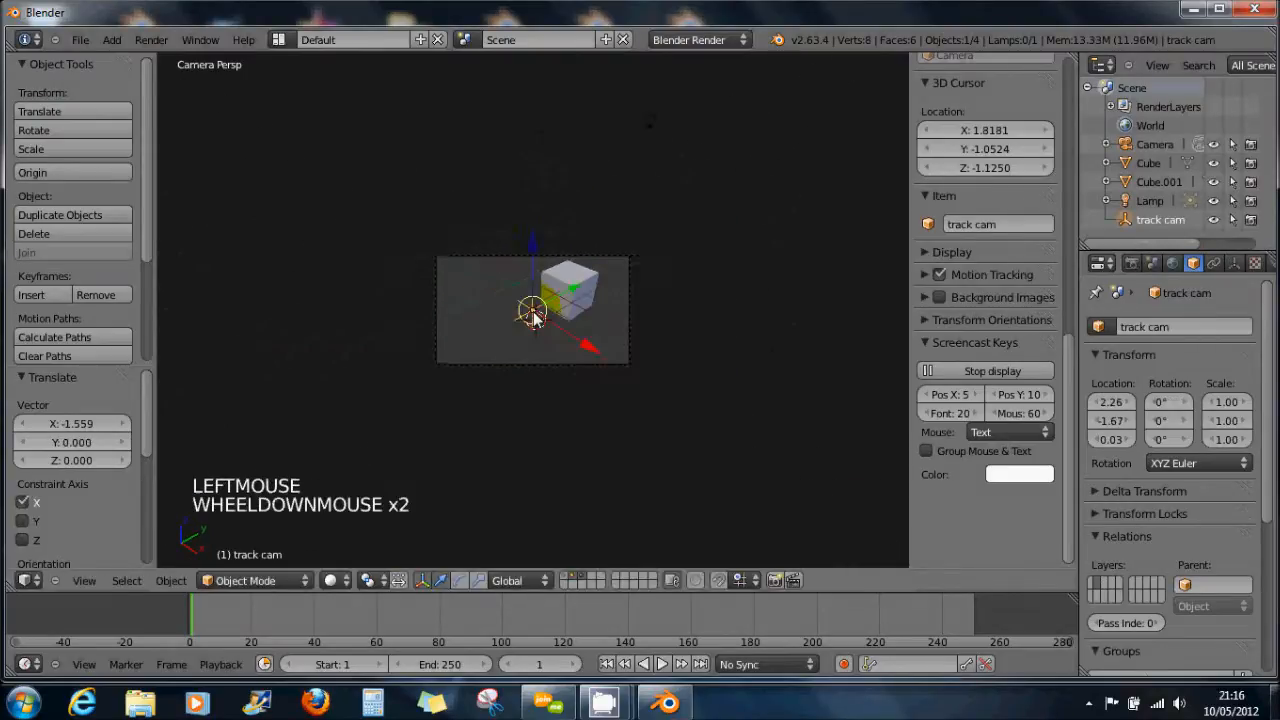
pyautogui.scroll(4, 533, 311)
pyautogui.scroll(-1, 533, 311)
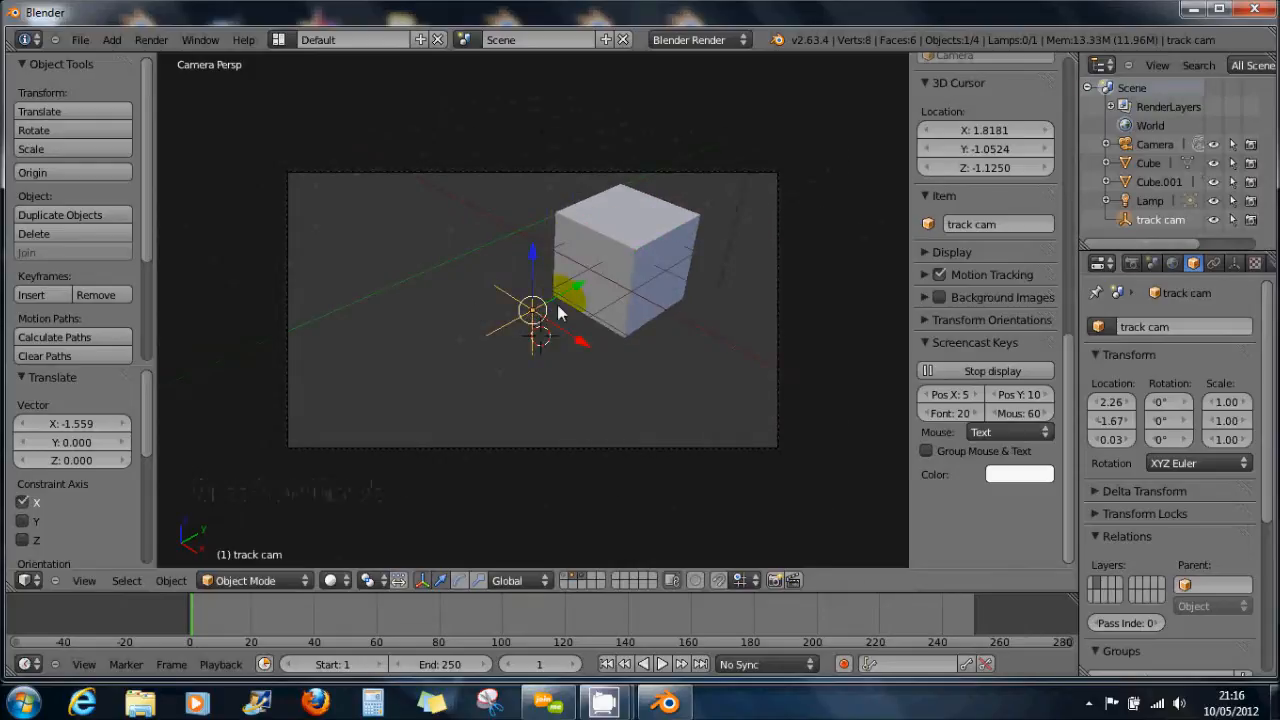
# Select the lamp and rename it "soleil"
pyautogui.click(1140, 201)
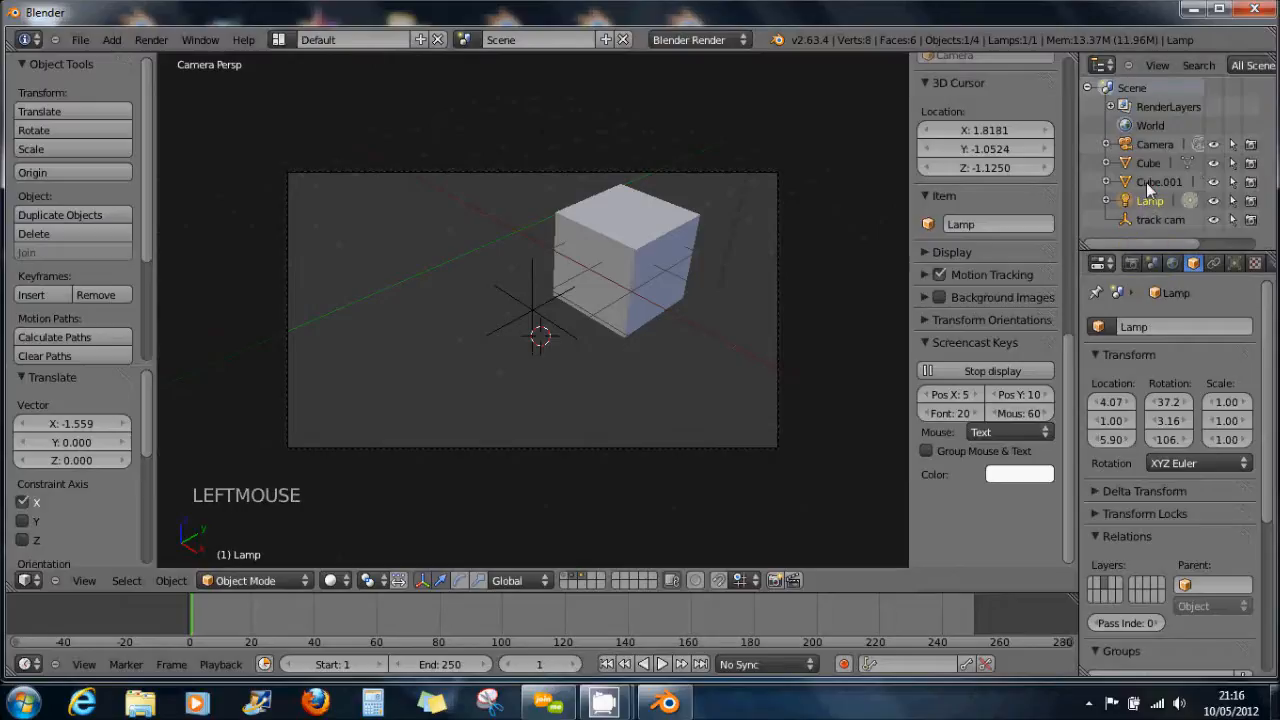
pyautogui.click(1146, 182)
pyautogui.click(1148, 203)
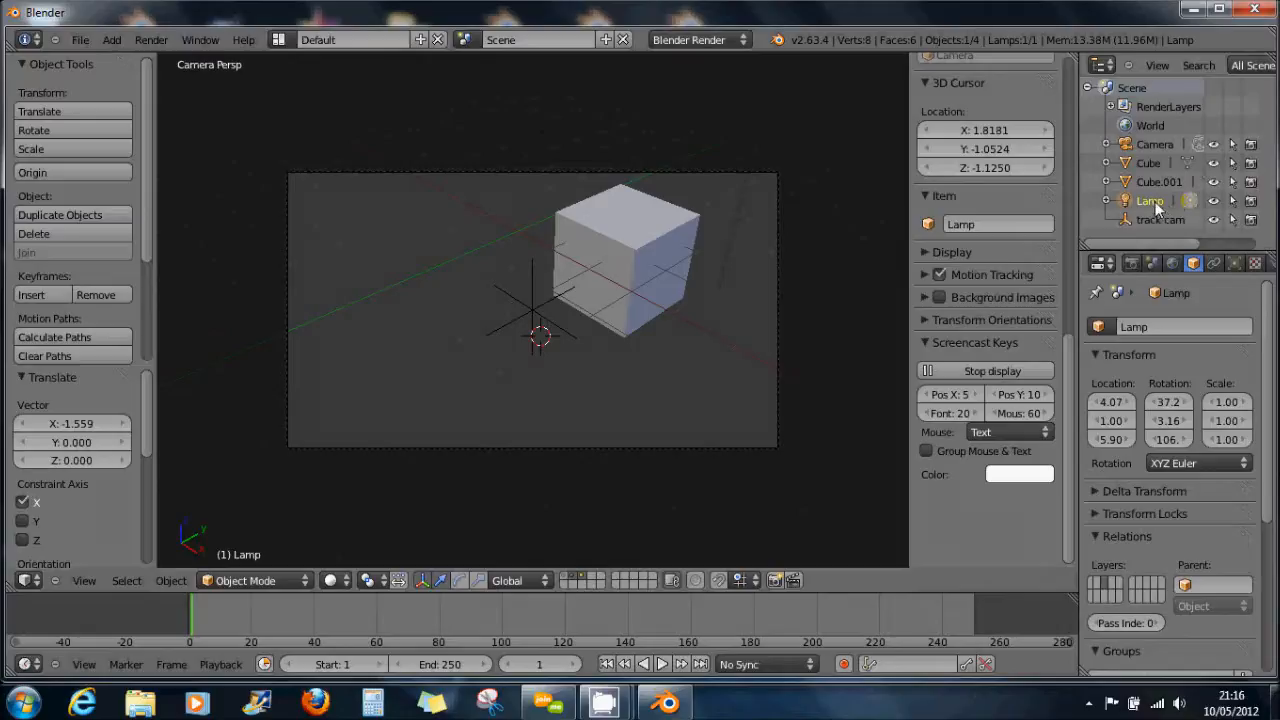
pyautogui.click(1156, 329)
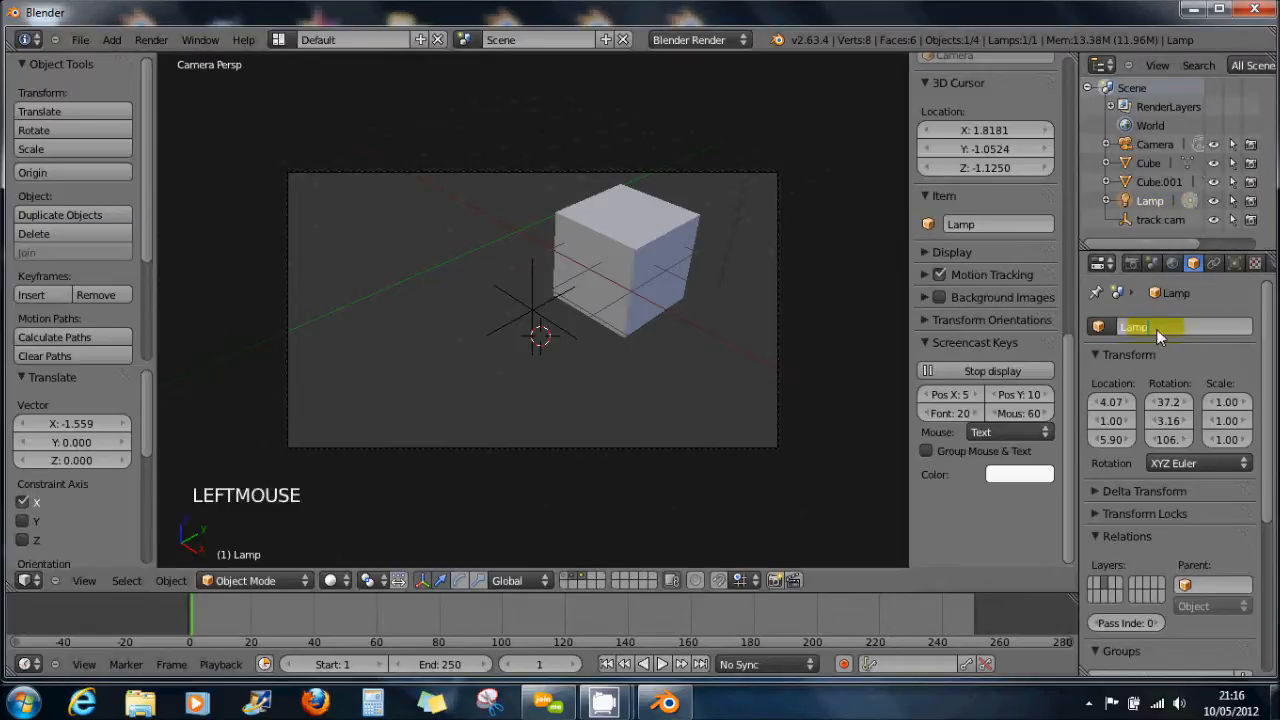
pyautogui.write('Lam')
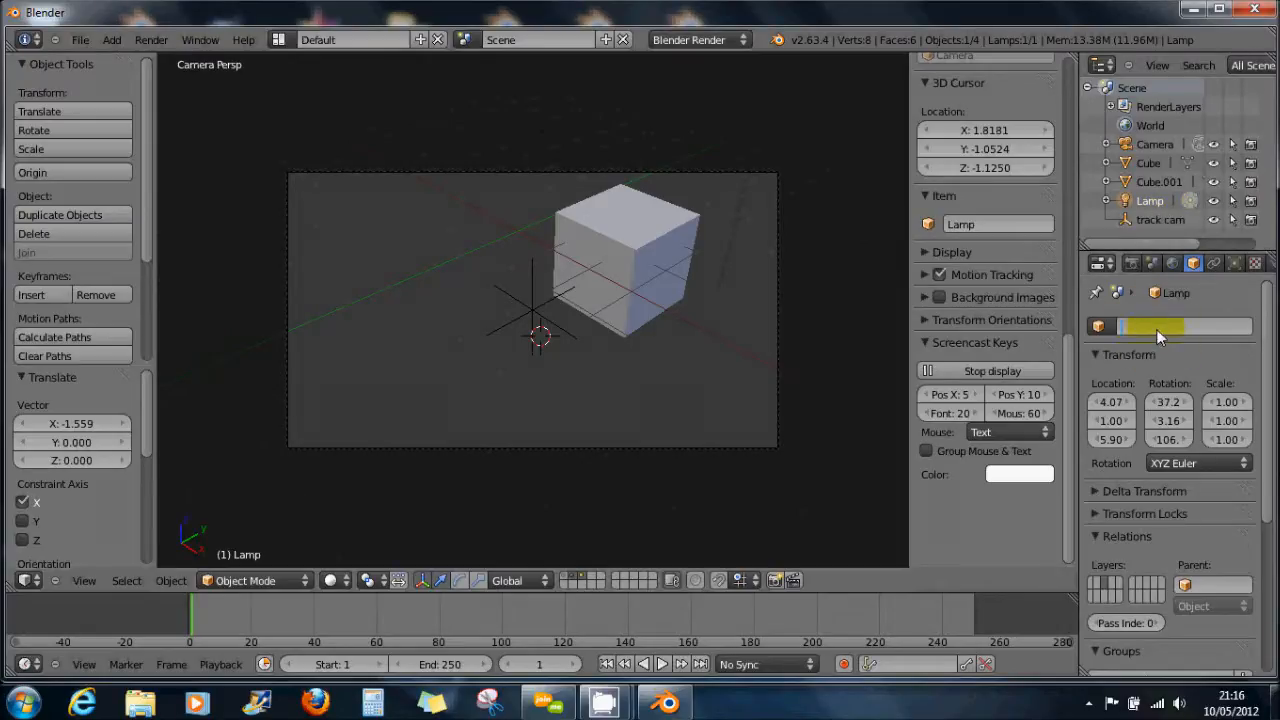
pyautogui.write('l')
pyautogui.press('BackSpace')
pyautogui.press('BackSpace')
pyautogui.press('Return')
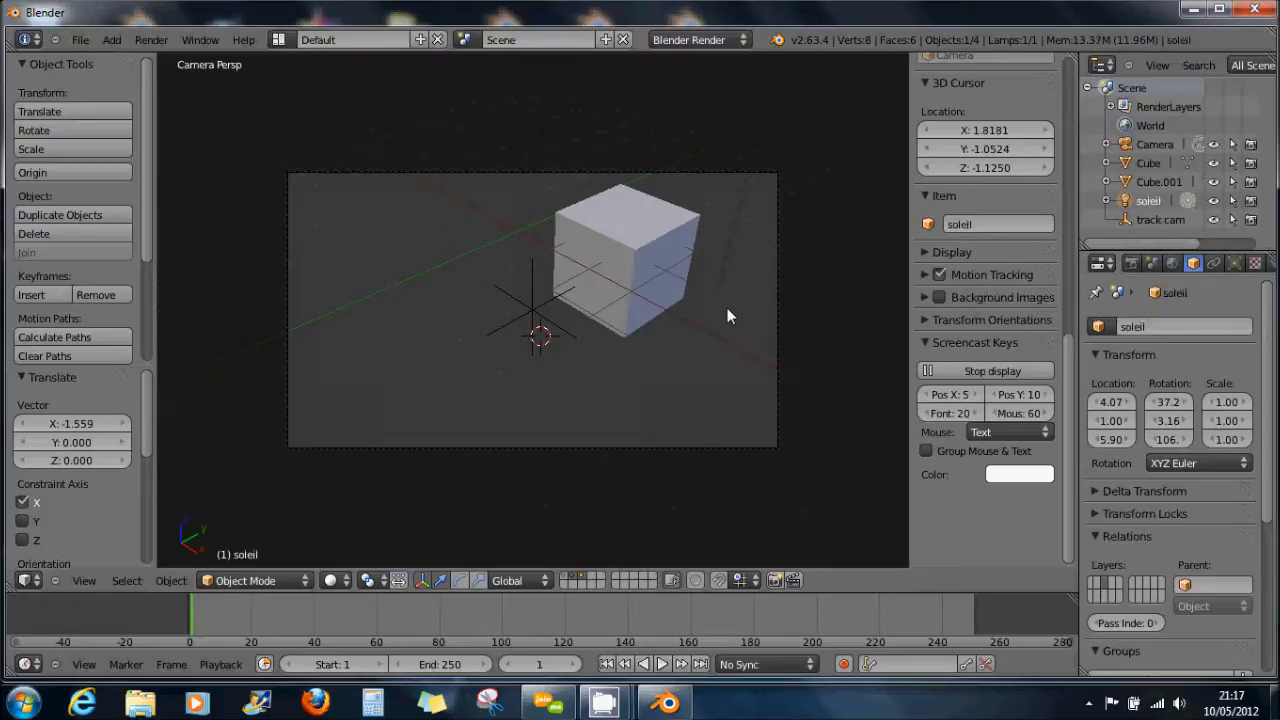
# Duplicate the "soleil" lamp about 6.5 units along negative X in front view and rename the copy "area"
pyautogui.press('KP_1')
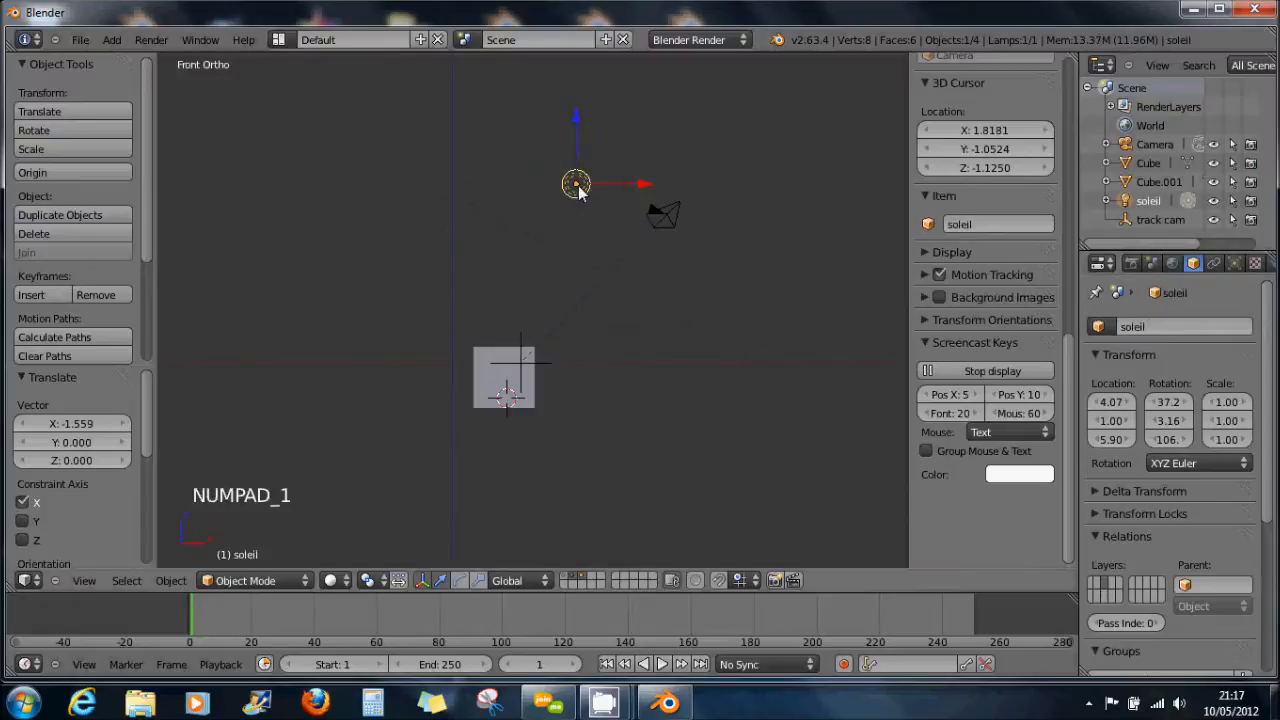
pyautogui.hotkey('shift', 'd')
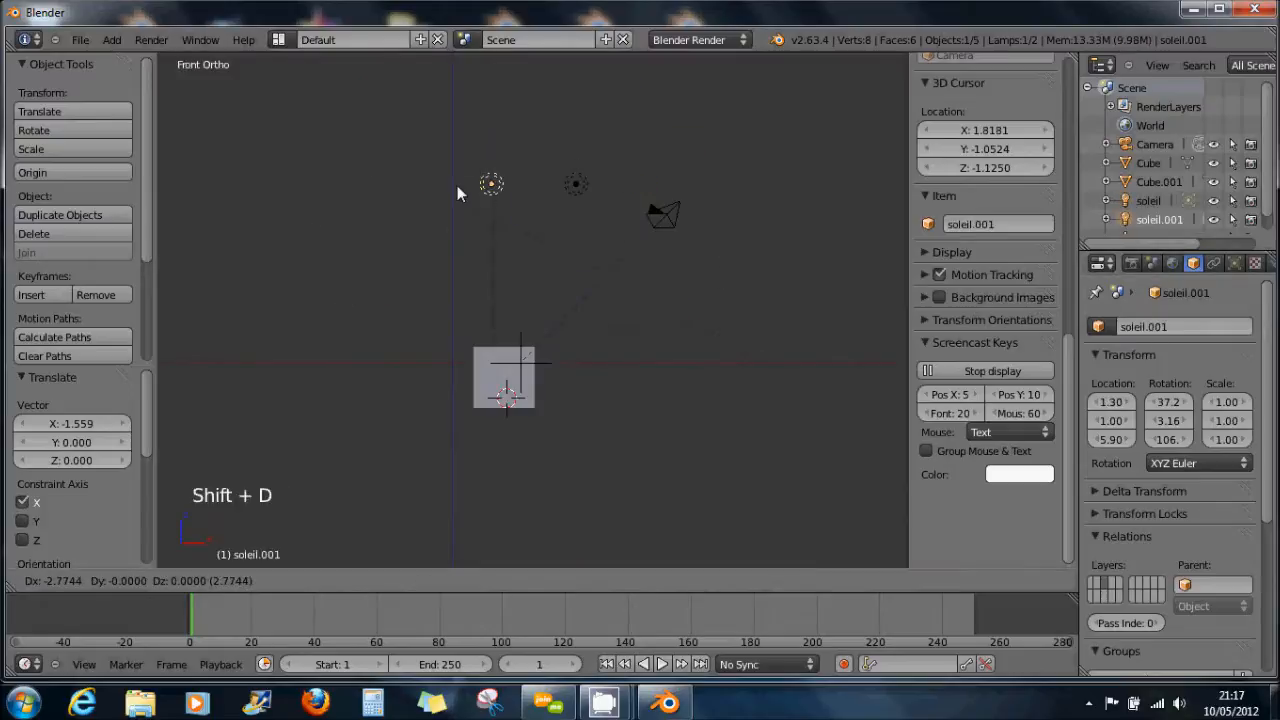
pyautogui.click(345, 188)
pyautogui.click(1200, 327)
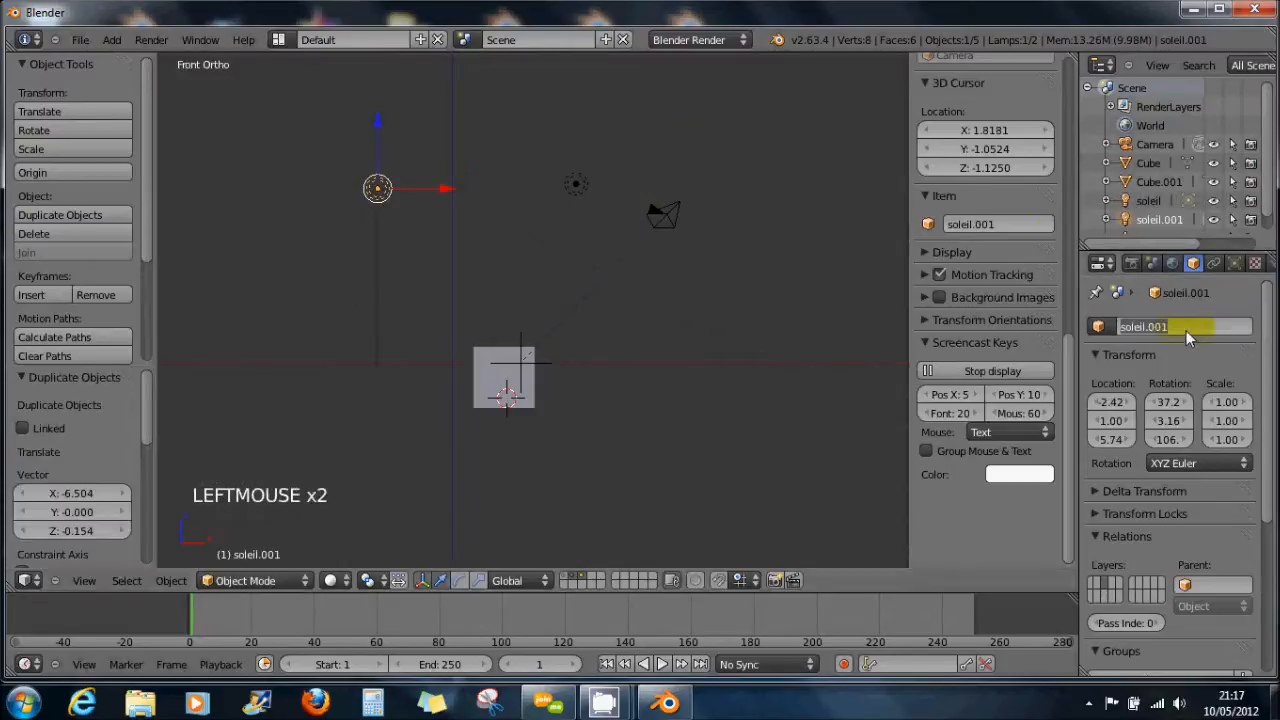
pyautogui.write('area')
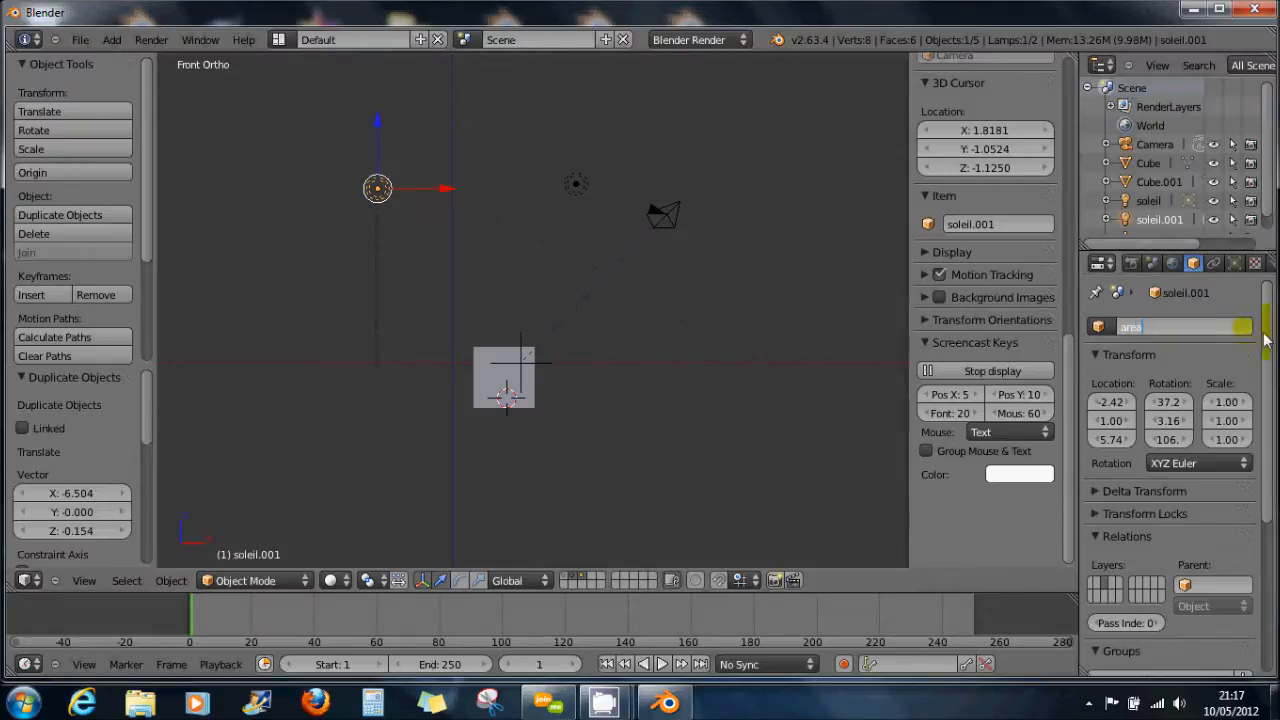
# Change the "area" lamp's type to Area and render the scene to check its lighting on the cube
pyautogui.click(1233, 263)
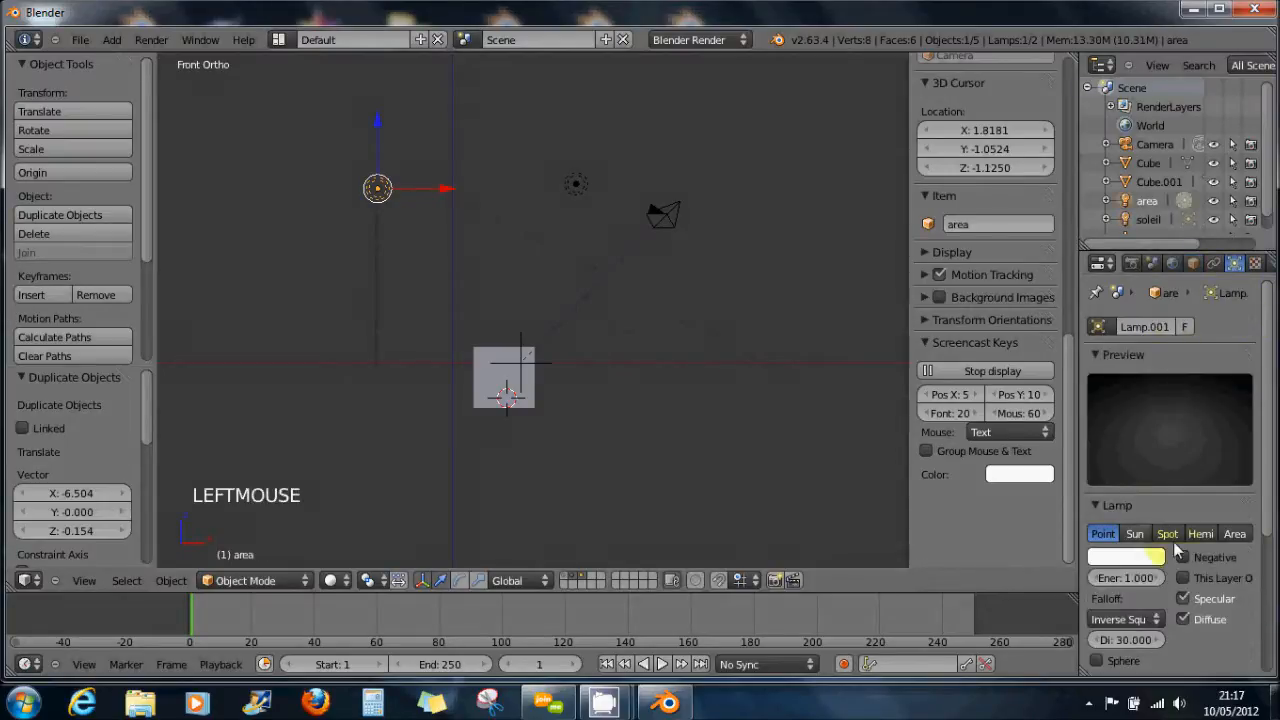
pyautogui.click(1236, 534)
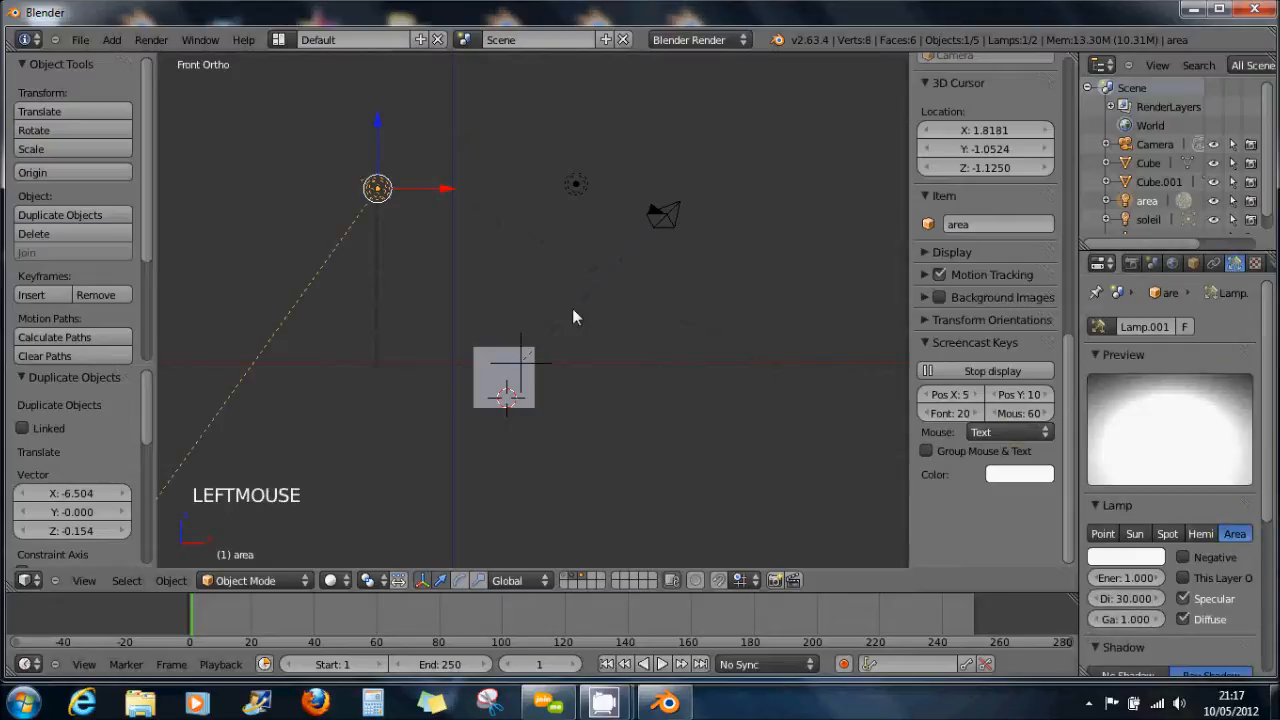
pyautogui.moveTo(551, 258); pyautogui.dragTo(456, 352, button='middle')
pyautogui.press('F12')
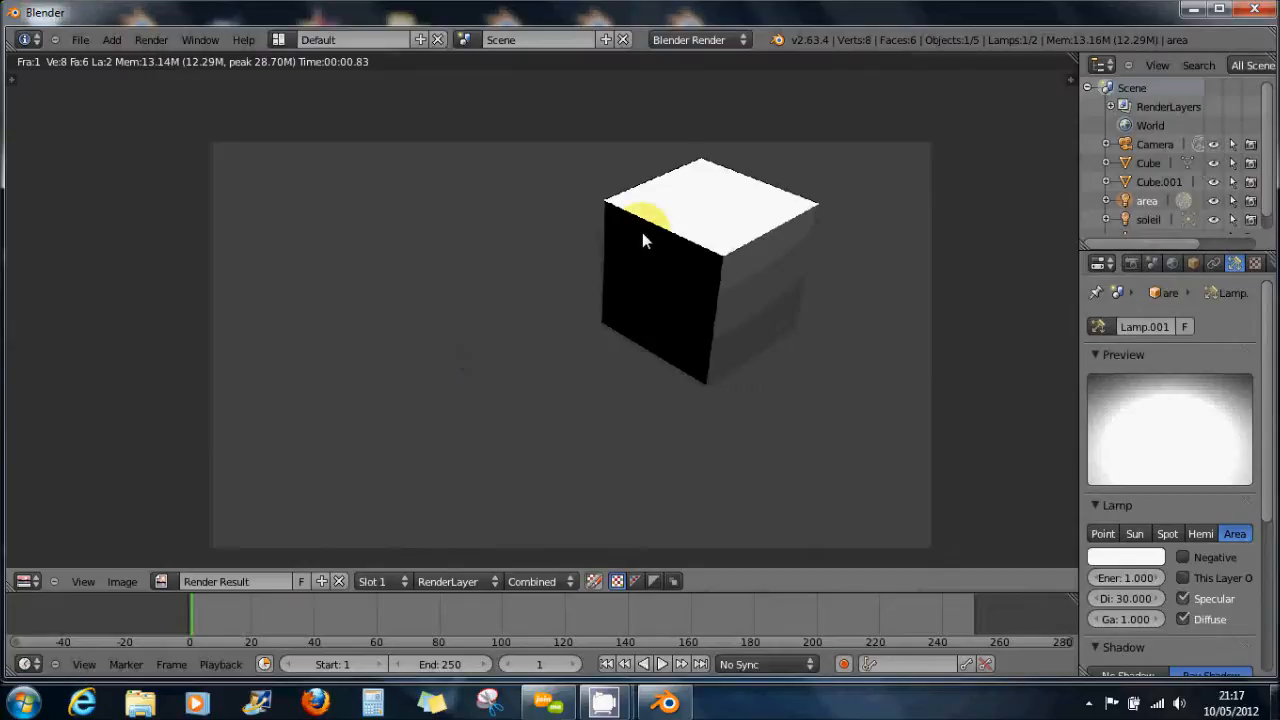
pyautogui.scroll(-1, 644, 240)
pyautogui.scroll(2, 644, 241)
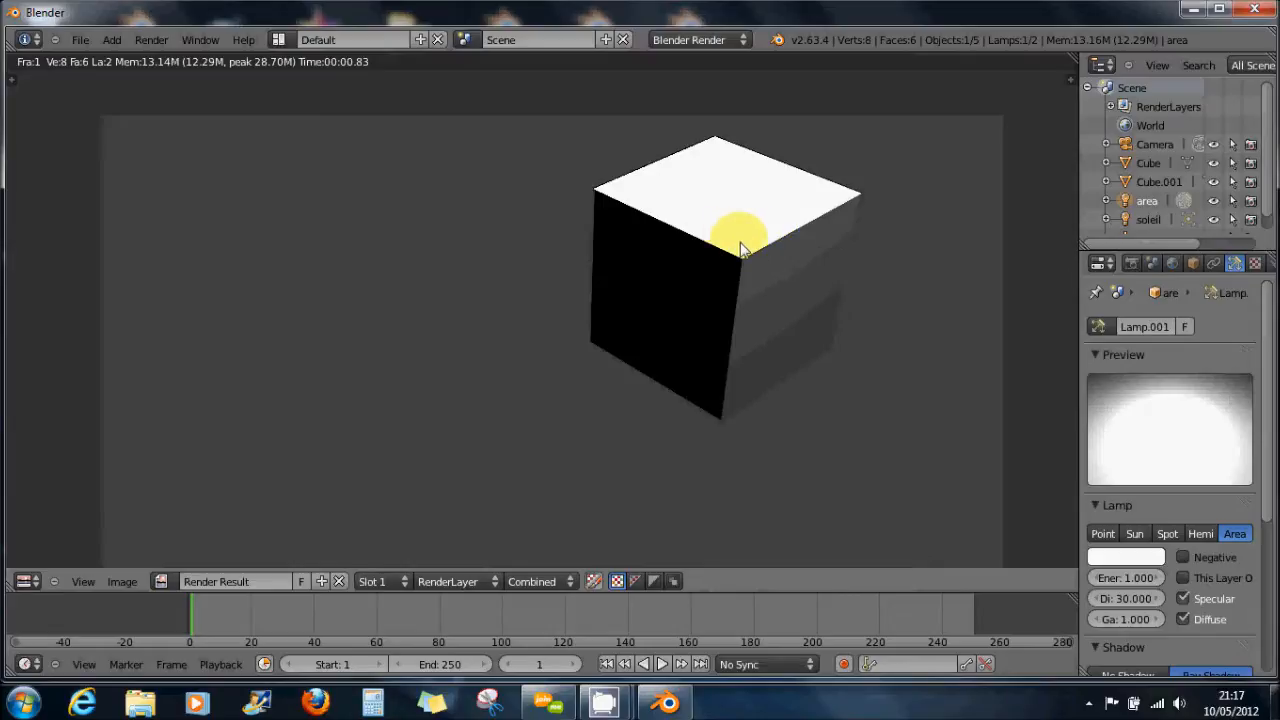
pyautogui.press('Escape')
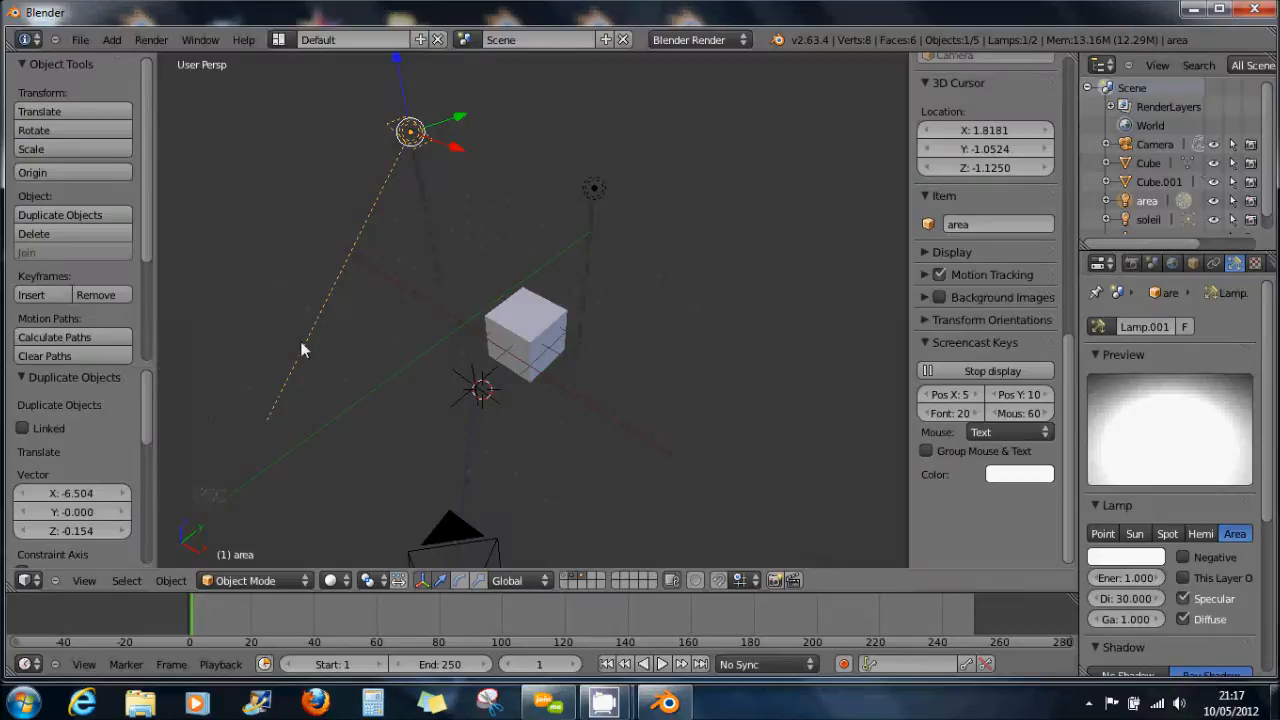
# Move the "area" lamp along X, Y and Z to high on the camera's side of the cube, beyond "soleil", and render
pyautogui.scroll(-4, 441, 284)
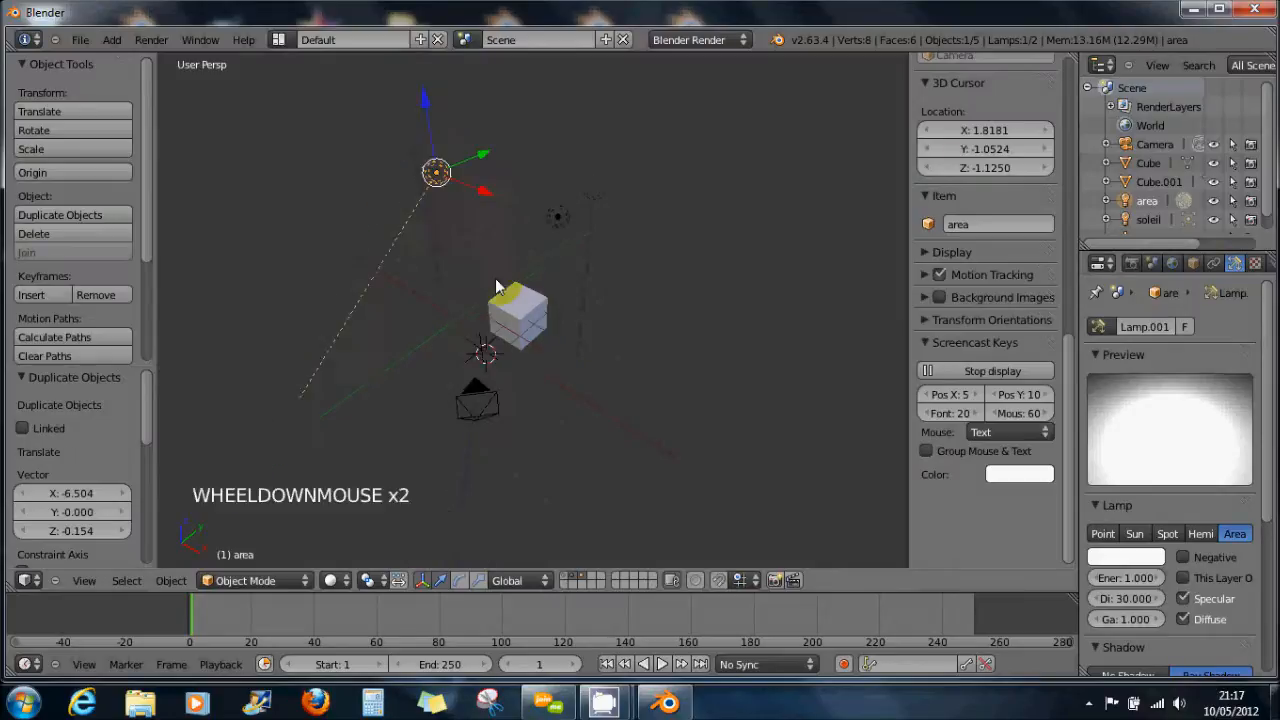
pyautogui.moveTo(505, 202); pyautogui.dragTo(722, 142)
pyautogui.moveTo(651, 276); pyautogui.dragTo(621, 380, button='middle')
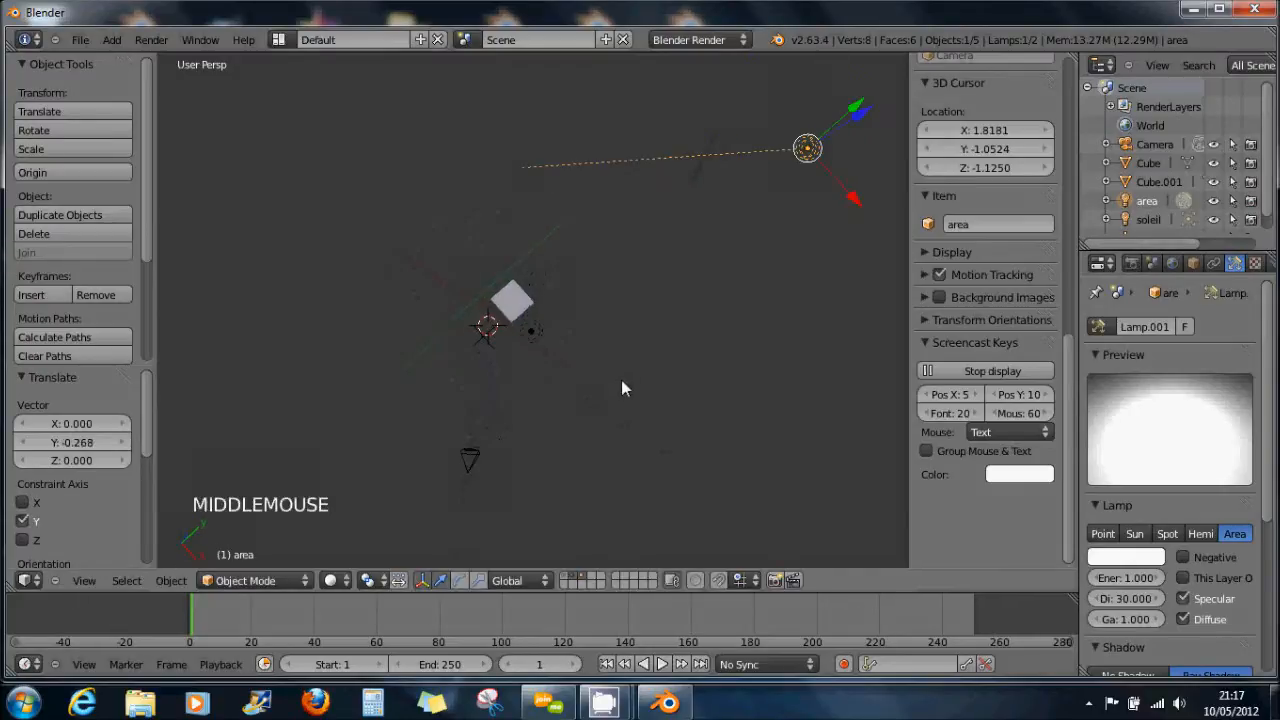
pyautogui.moveTo(859, 123); pyautogui.dragTo(823, 178)
pyautogui.press('z')
pyautogui.scroll(-3, 824, 179)
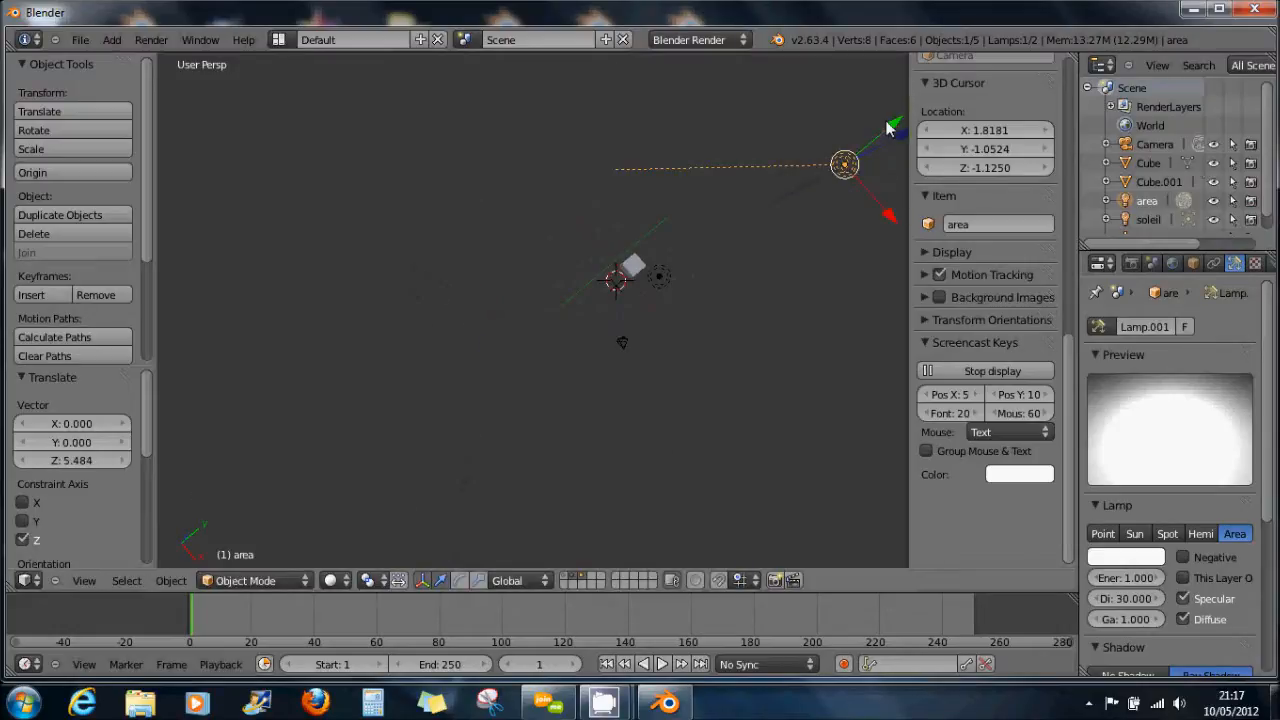
pyautogui.moveTo(887, 127); pyautogui.dragTo(797, 366)
pyautogui.moveTo(713, 323); pyautogui.dragTo(782, 174, button='middle')
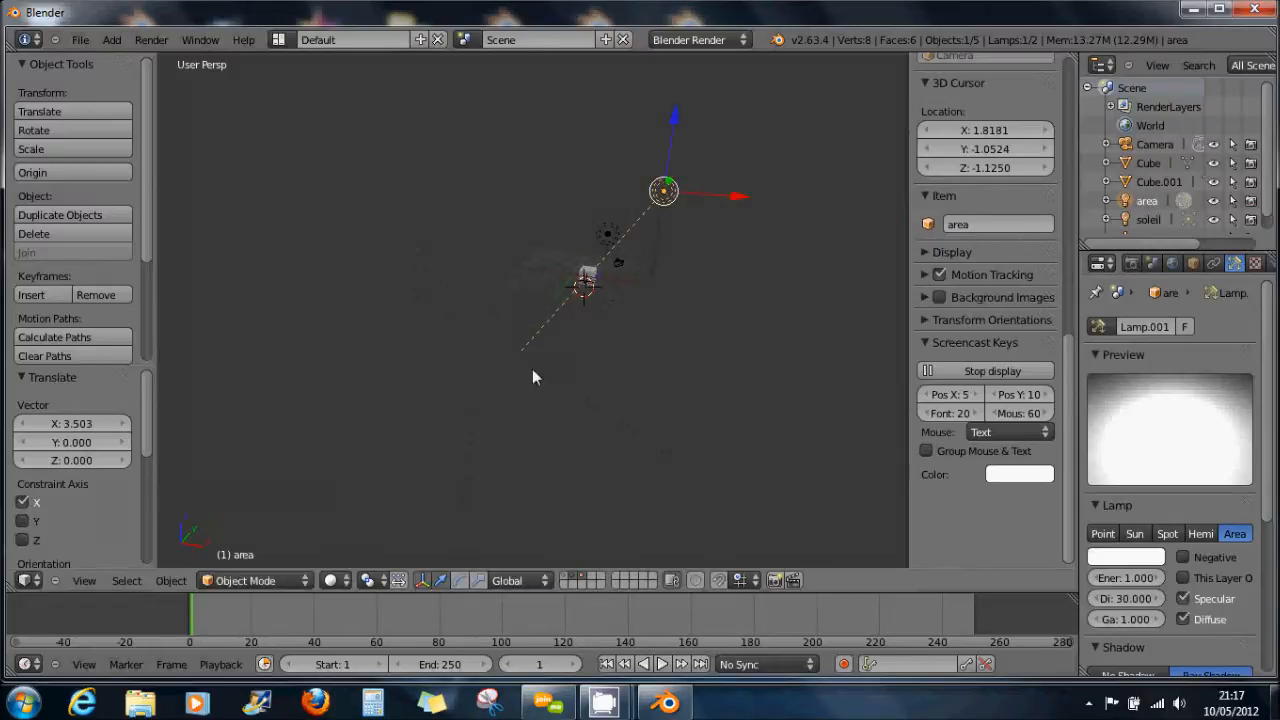
pyautogui.moveTo(612, 274); pyautogui.dragTo(633, 243, button='middle')
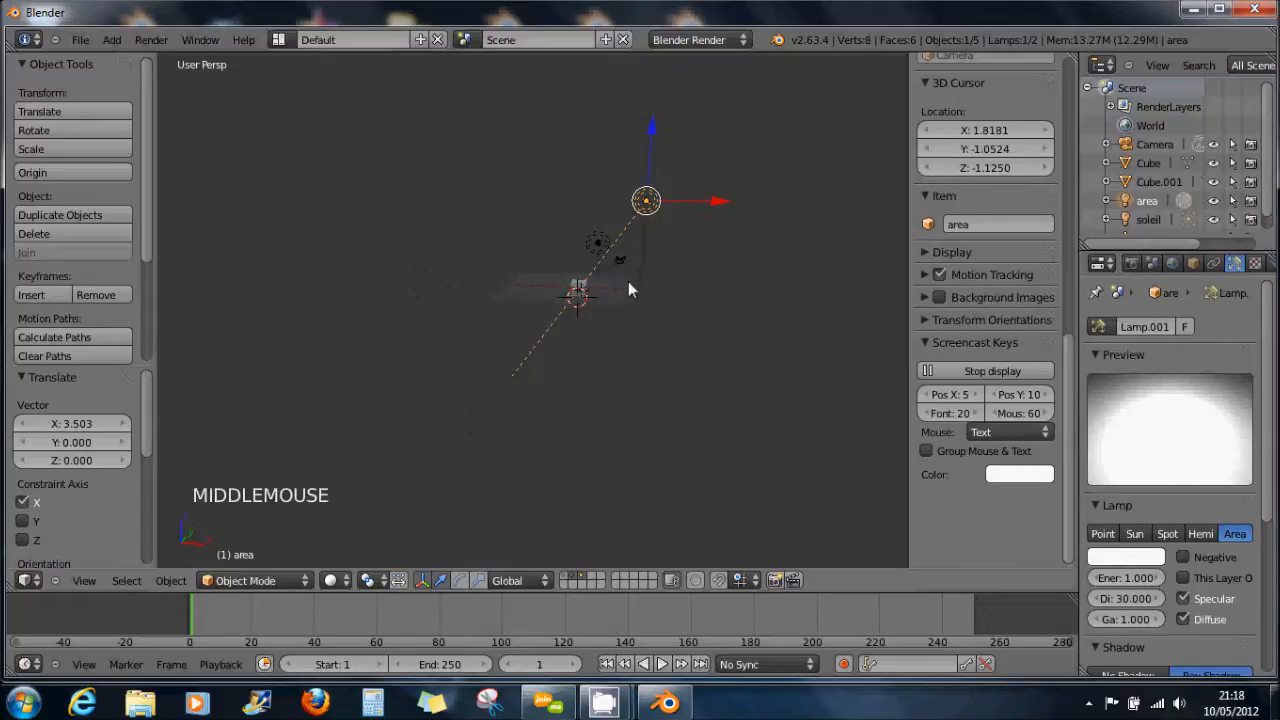
pyautogui.press('F12')
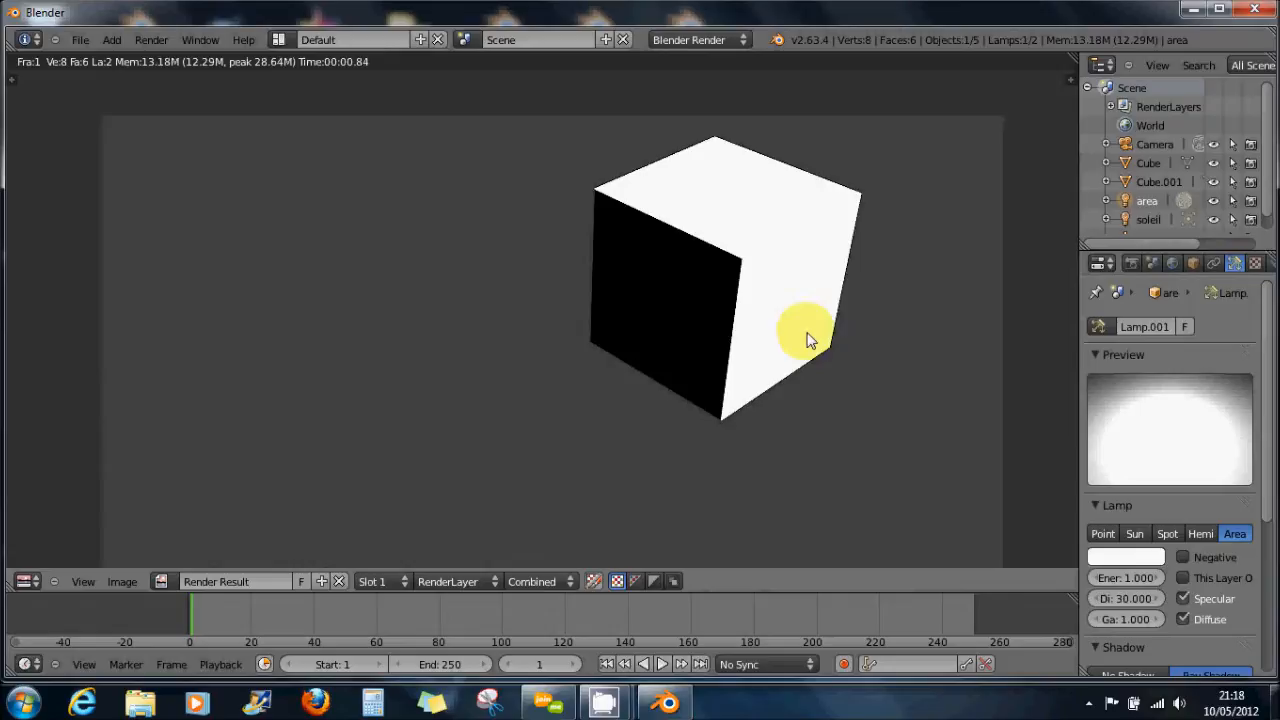
# Set the "area" lamp's energy to 0.230 and render the scene again
pyautogui.moveTo(1104, 578); pyautogui.dragTo(1030, 585)
pyautogui.press('F12')
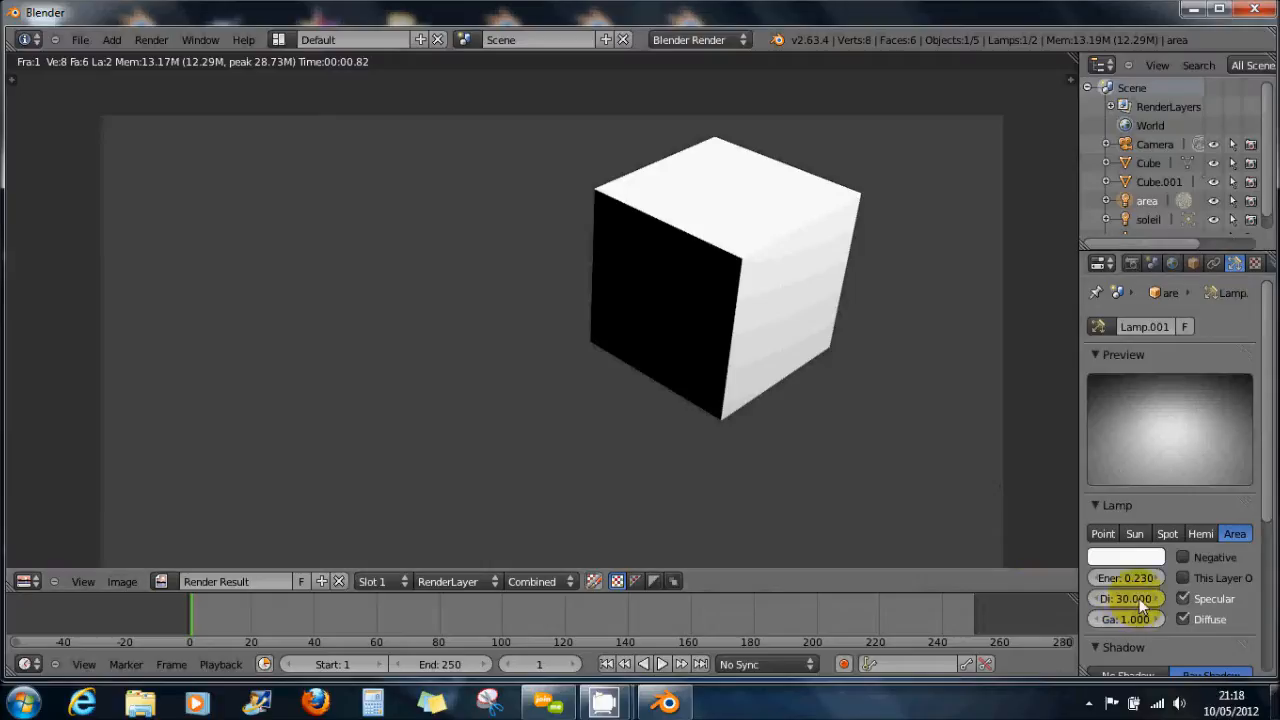
pyautogui.press('Escape')
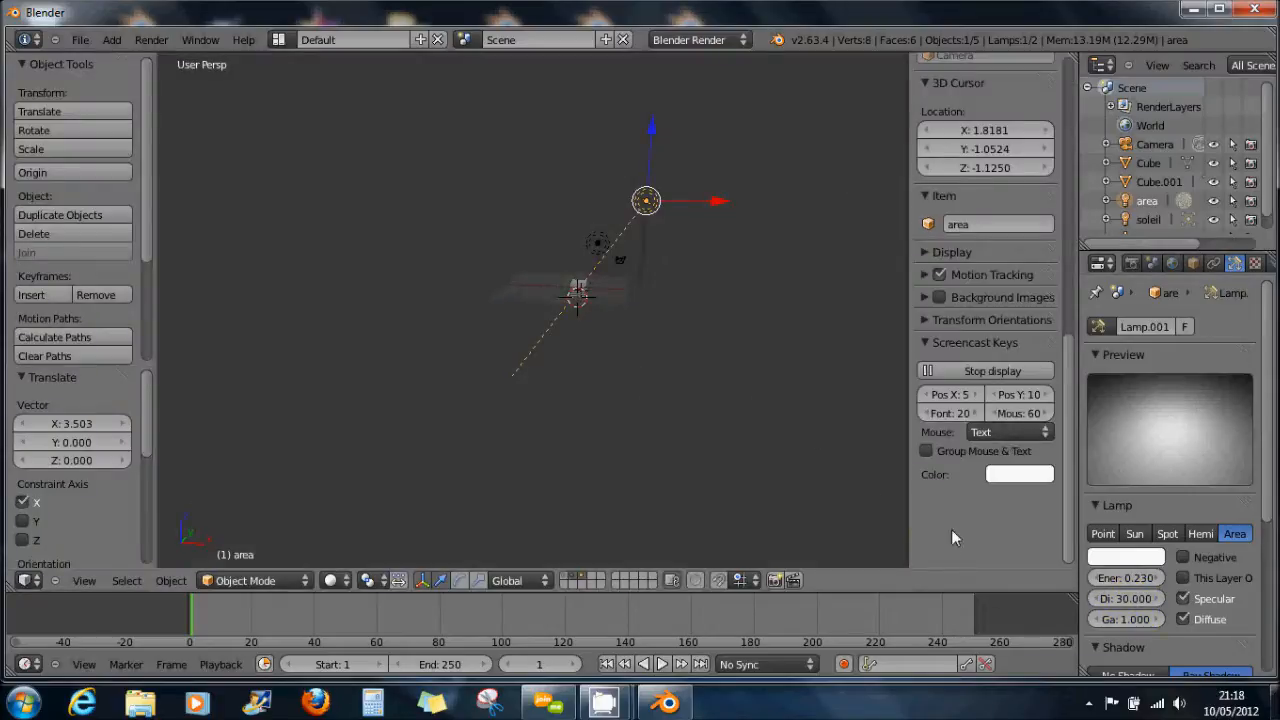
# Set the "area" lamp's distance to 60
pyautogui.moveTo(1139, 598); pyautogui.dragTo(130, 570)
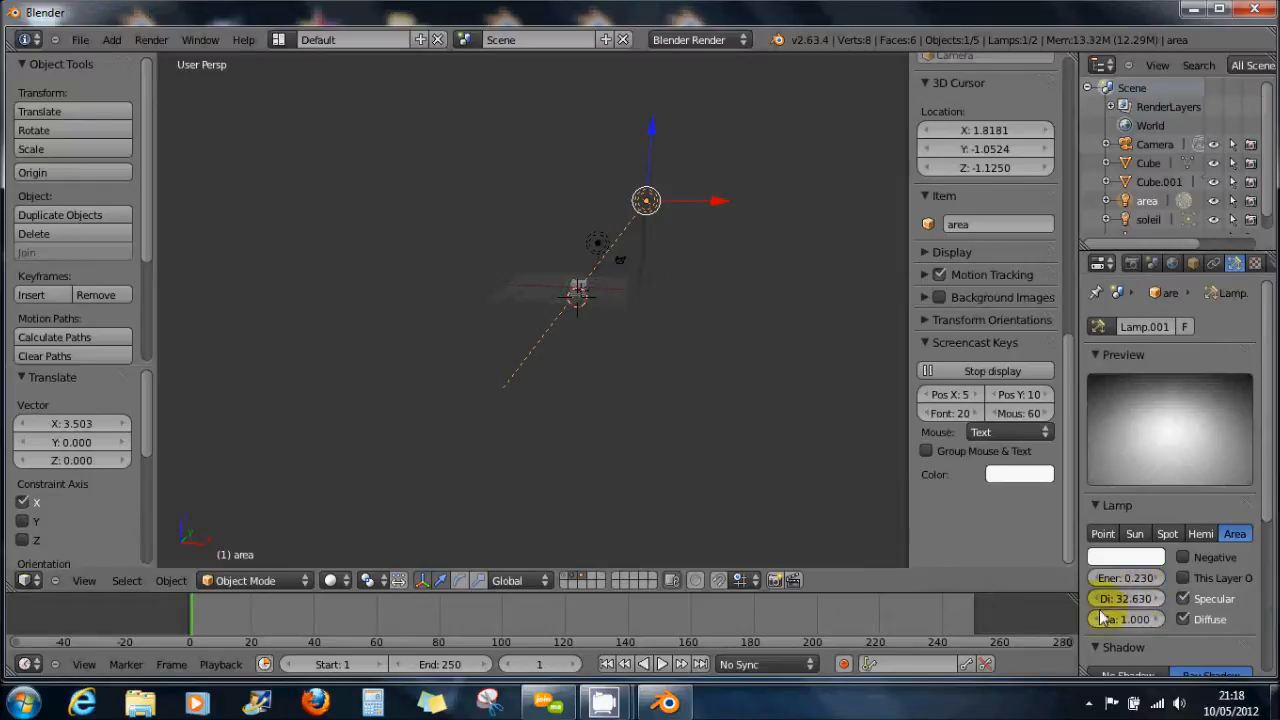
pyautogui.click(1114, 600)
pyautogui.write('60')
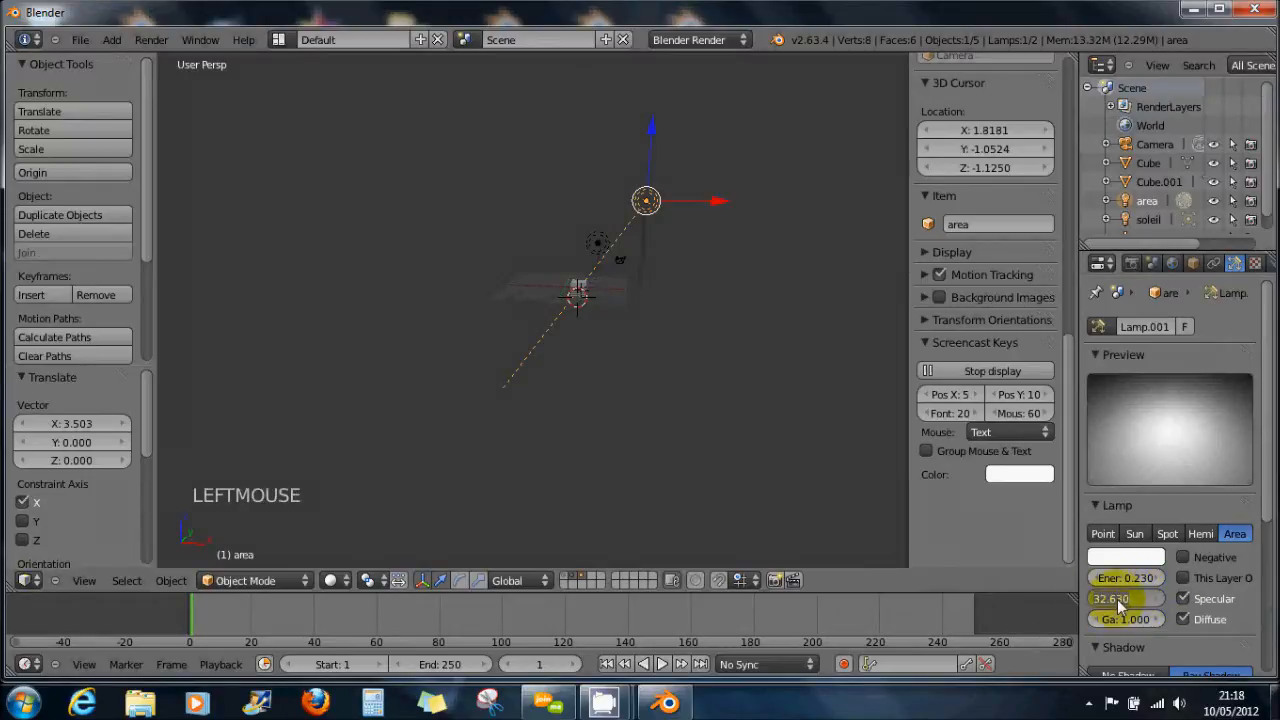
pyautogui.press('Return')
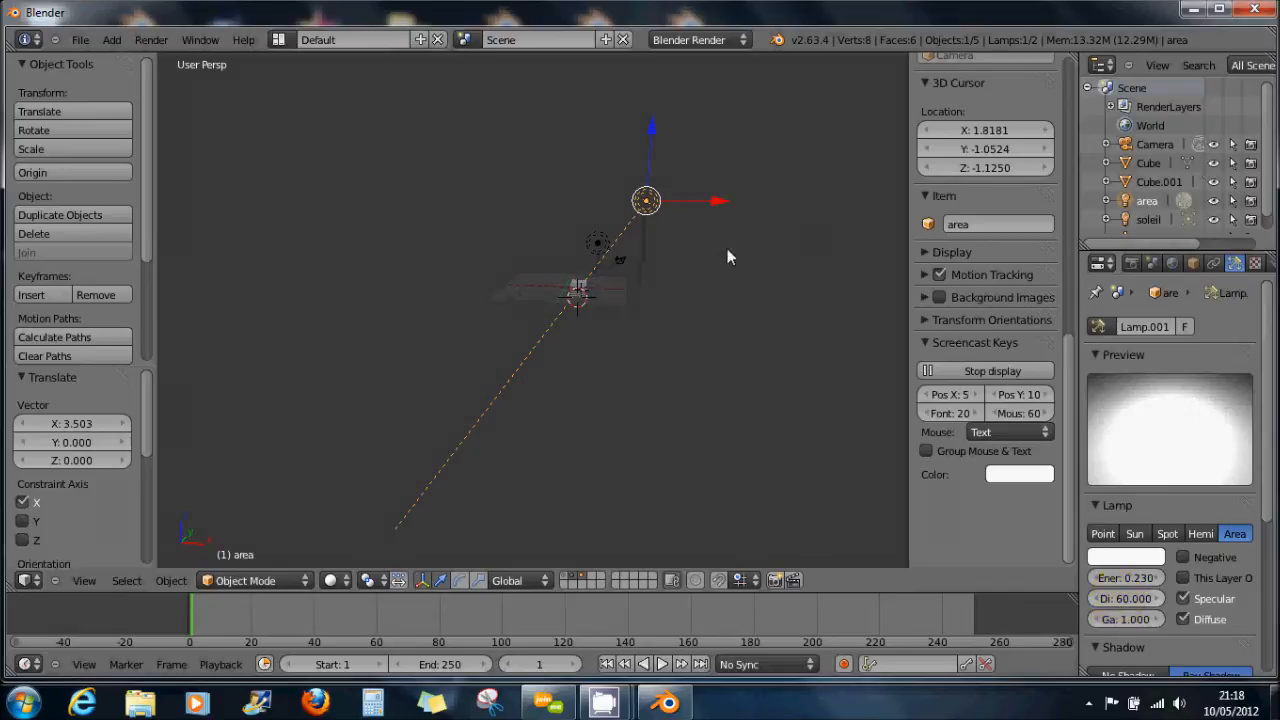
# Set the "area" lamp's distance to 15 and render the scene to check the softer light
pyautogui.click(1141, 598)
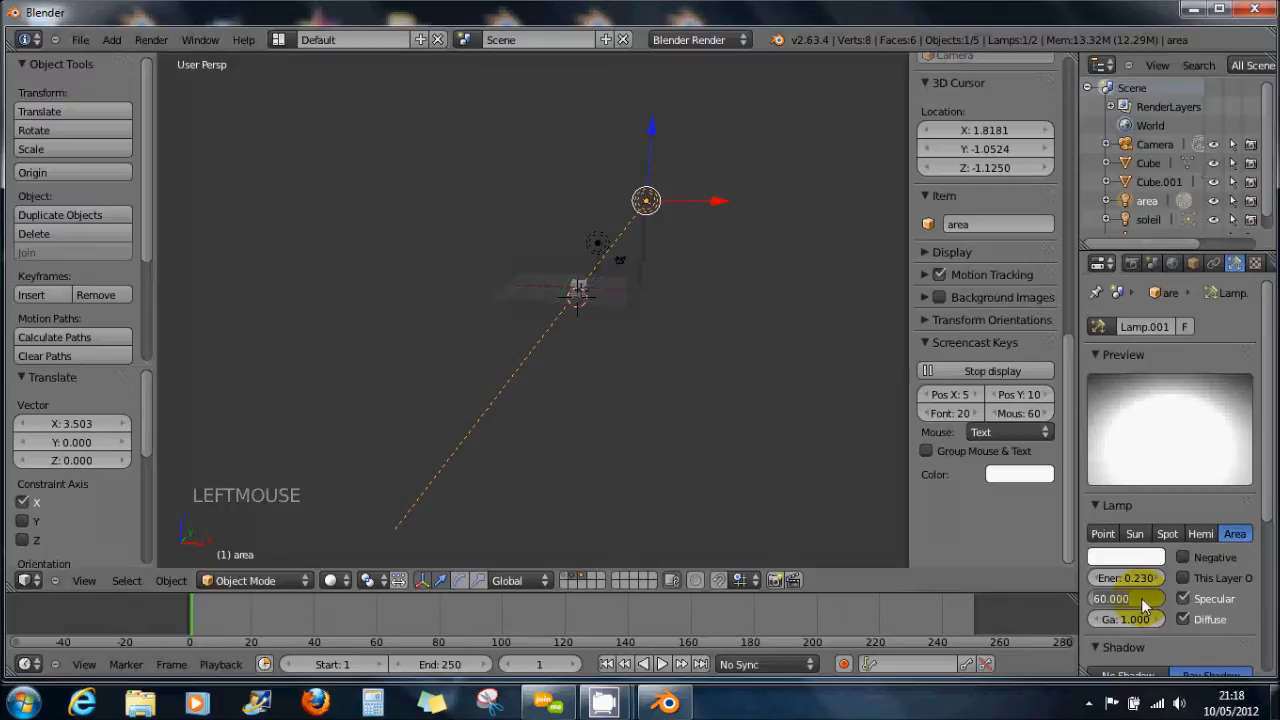
pyautogui.write('15')
pyautogui.press('Return')
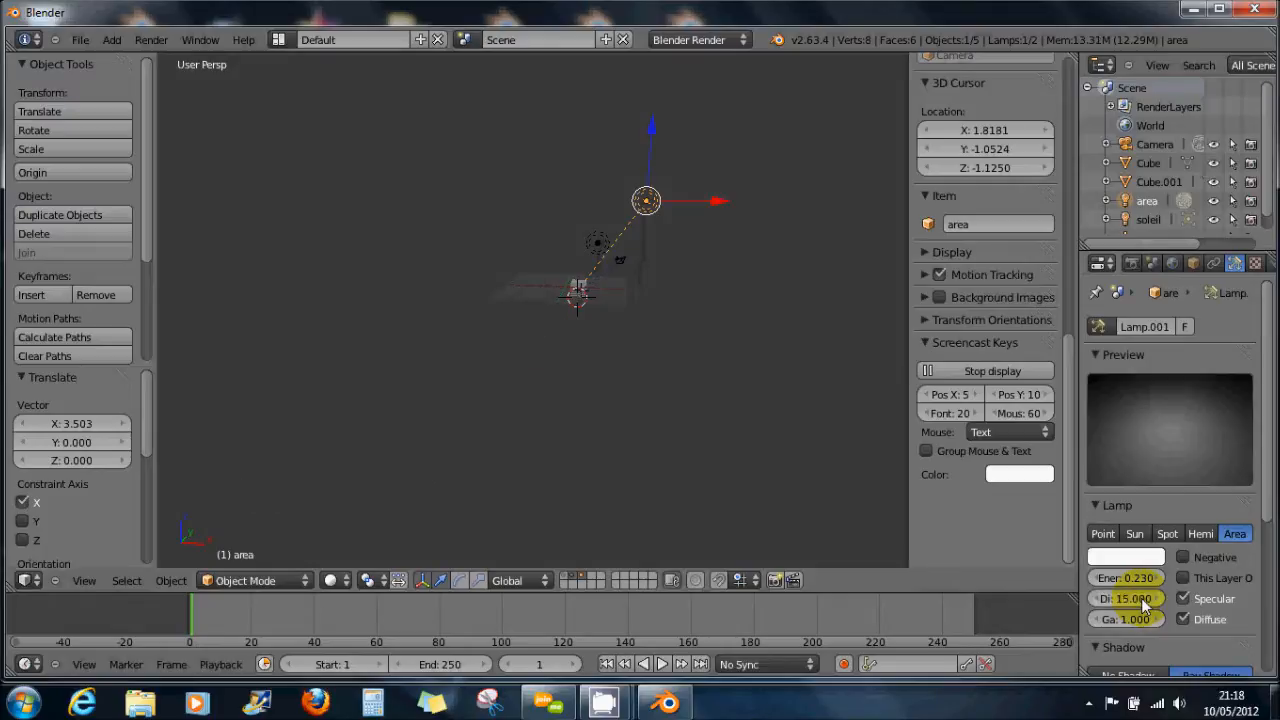
pyautogui.scroll(3, 596, 271)
pyautogui.scroll(1, 596, 271)
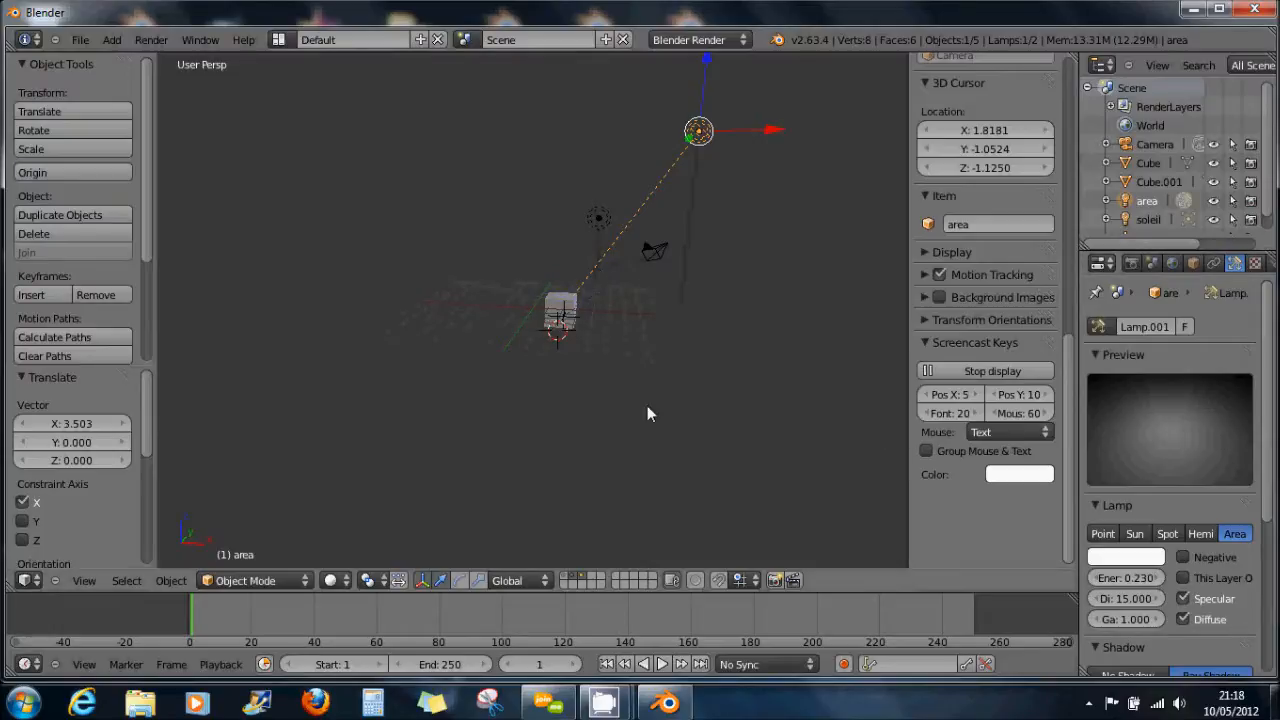
pyautogui.press('F12')
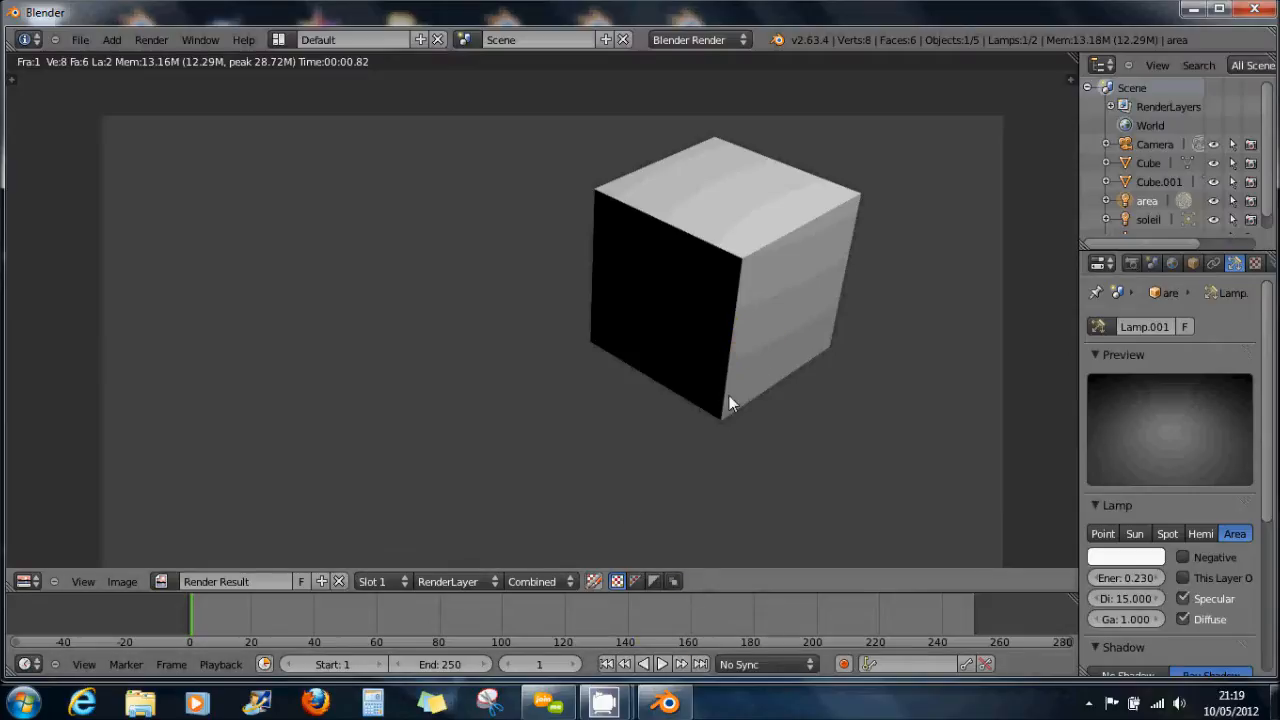
pyautogui.press('Escape')
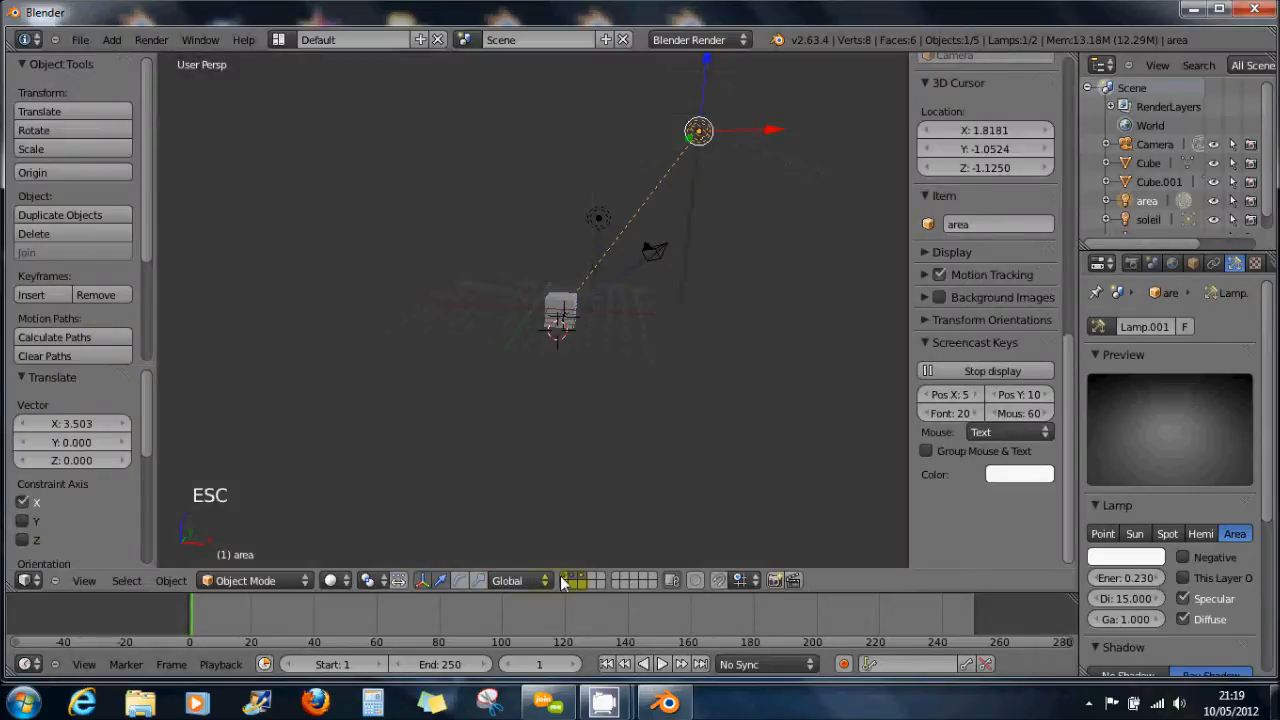
# Switch between the first three layers to examine which objects each one holds
pyautogui.click(565, 582)
pyautogui.click(571, 582)
pyautogui.click(577, 582)
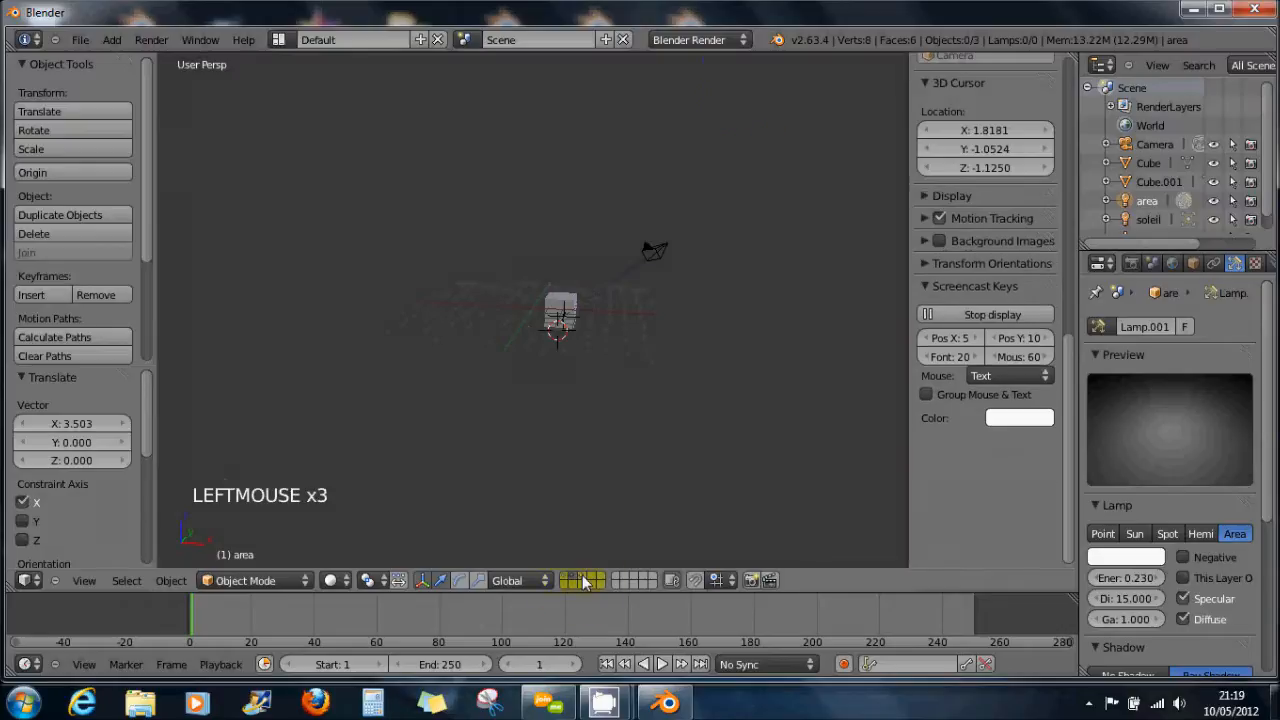
pyautogui.click(583, 582)
pyautogui.click(576, 582)
pyautogui.click(569, 582)
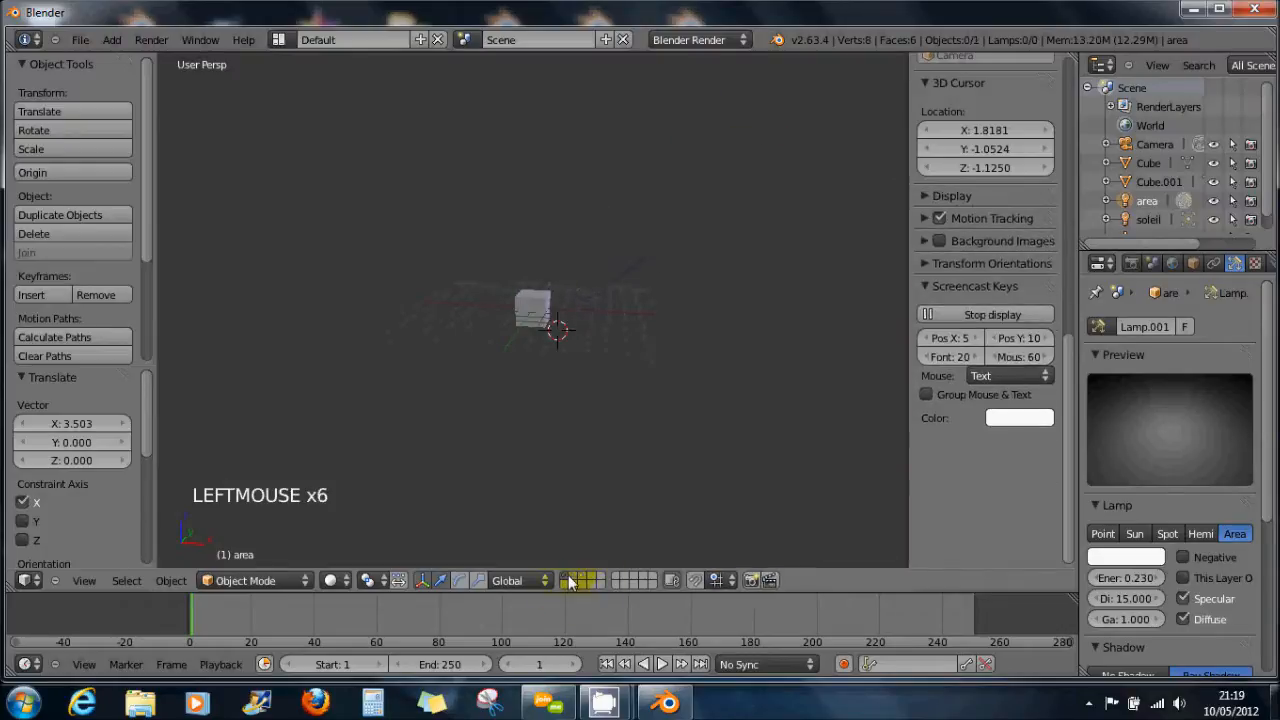
pyautogui.click(569, 582)
pyautogui.click(580, 582)
pyautogui.click(583, 582)
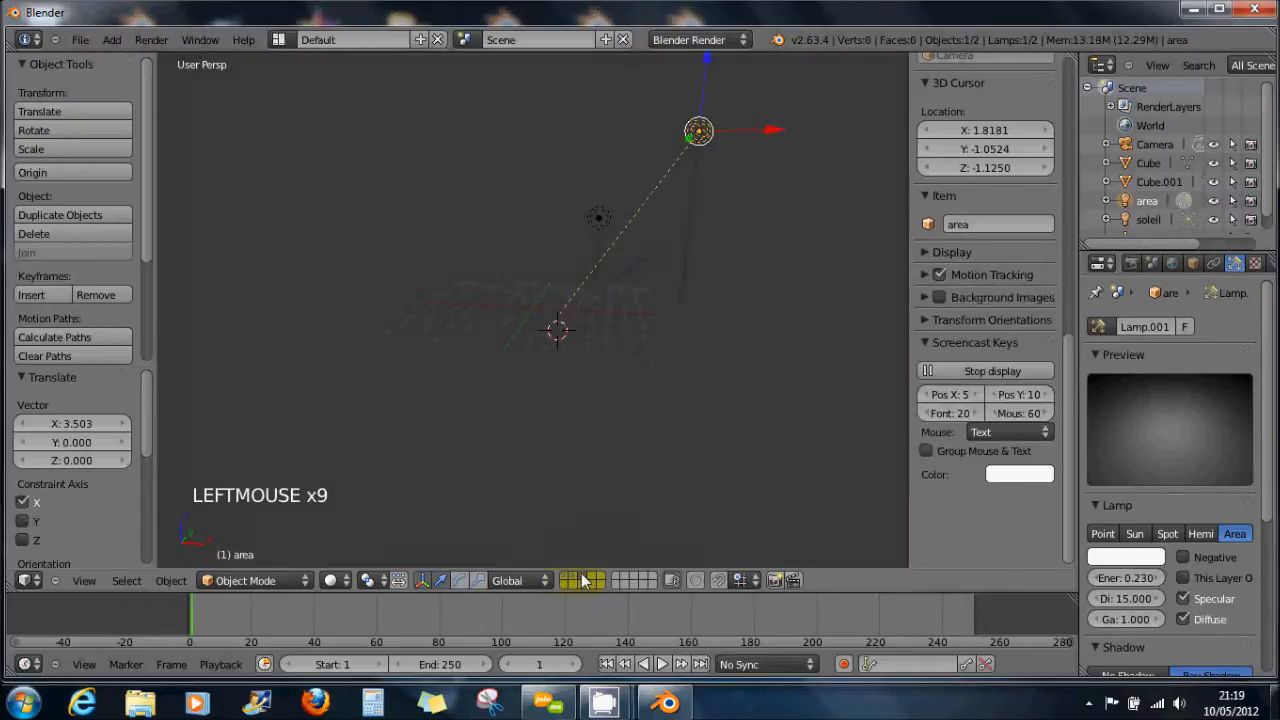
# Display only the first layer and bring its cube into closer view
pyautogui.click(569, 582)
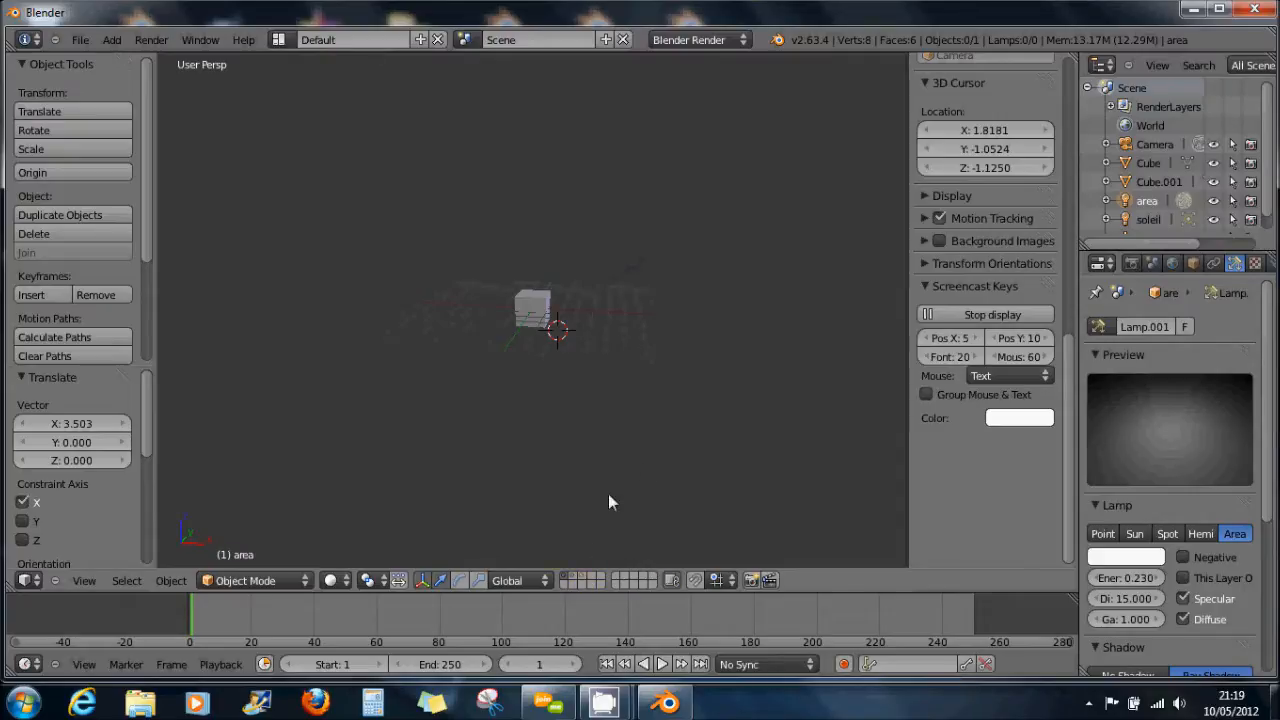
pyautogui.moveTo(527, 337); pyautogui.dragTo(543, 395, button='middle')
pyautogui.scroll(3, 545, 394)
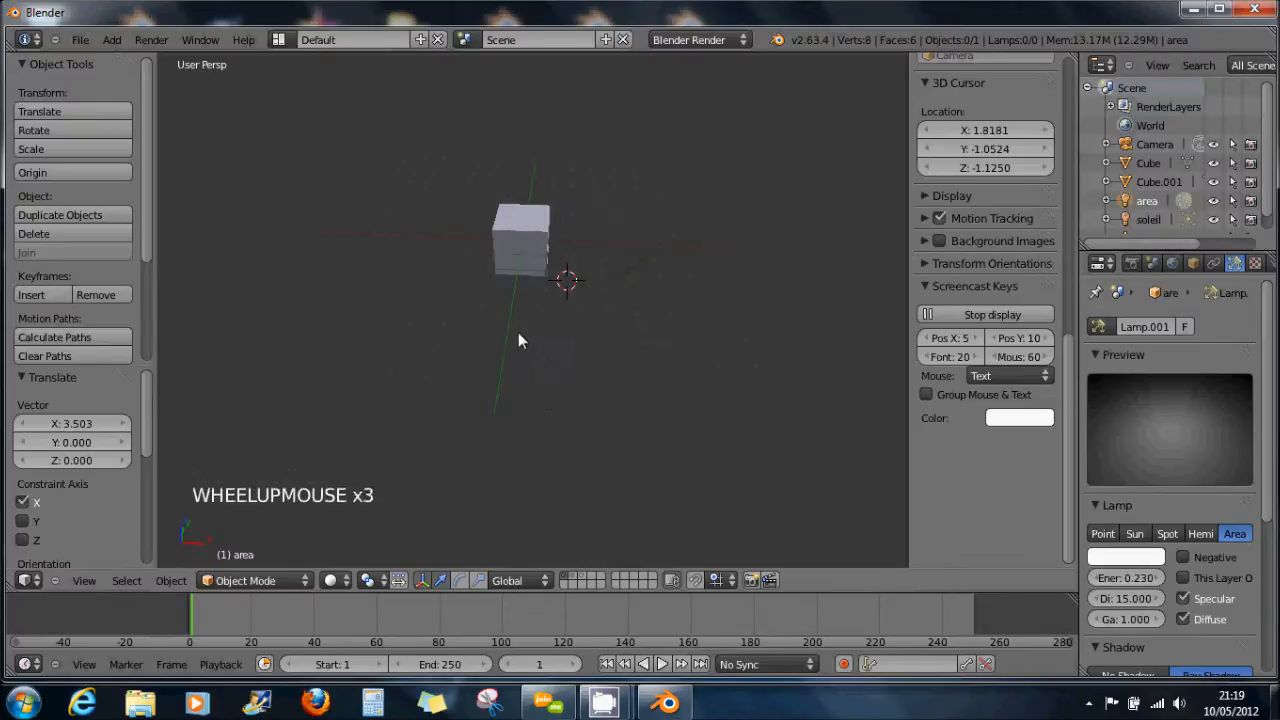
# Display only the third layer, which holds the lamps, and select the "area" lamp
pyautogui.moveTo(520, 322); pyautogui.dragTo(564, 290, button='middle')
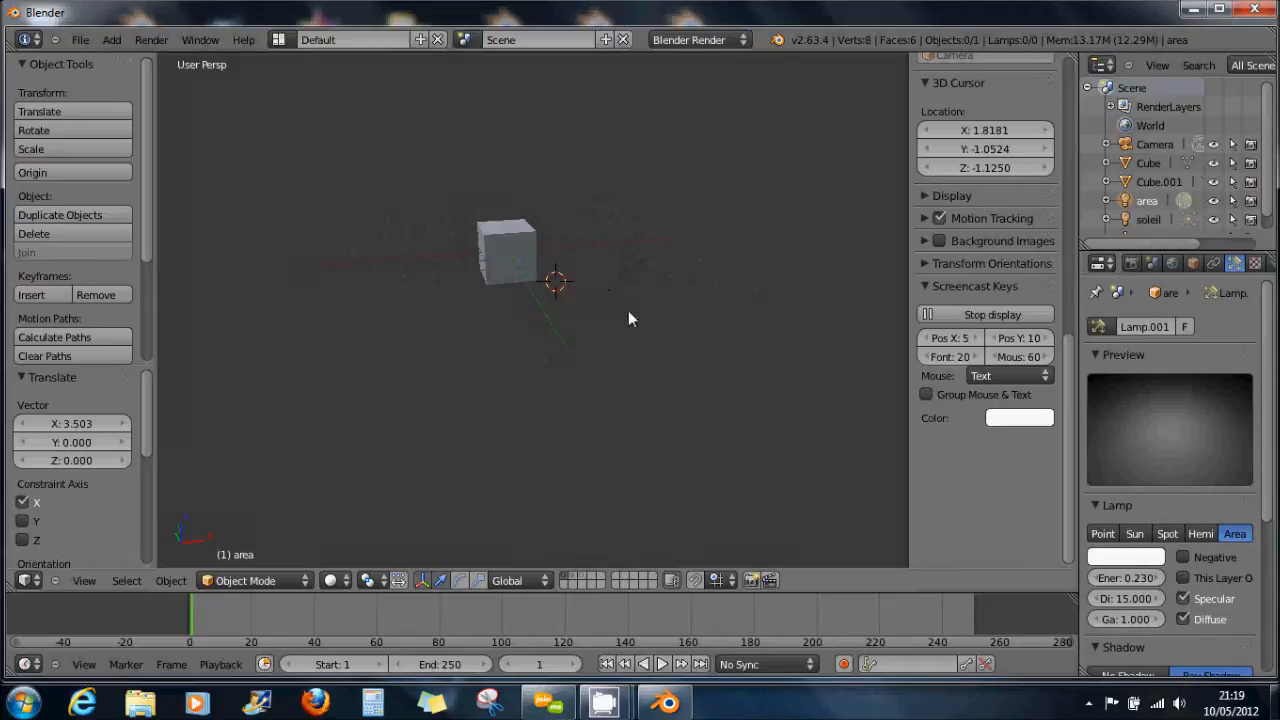
pyautogui.moveTo(628, 318); pyautogui.dragTo(521, 353, button='middle')
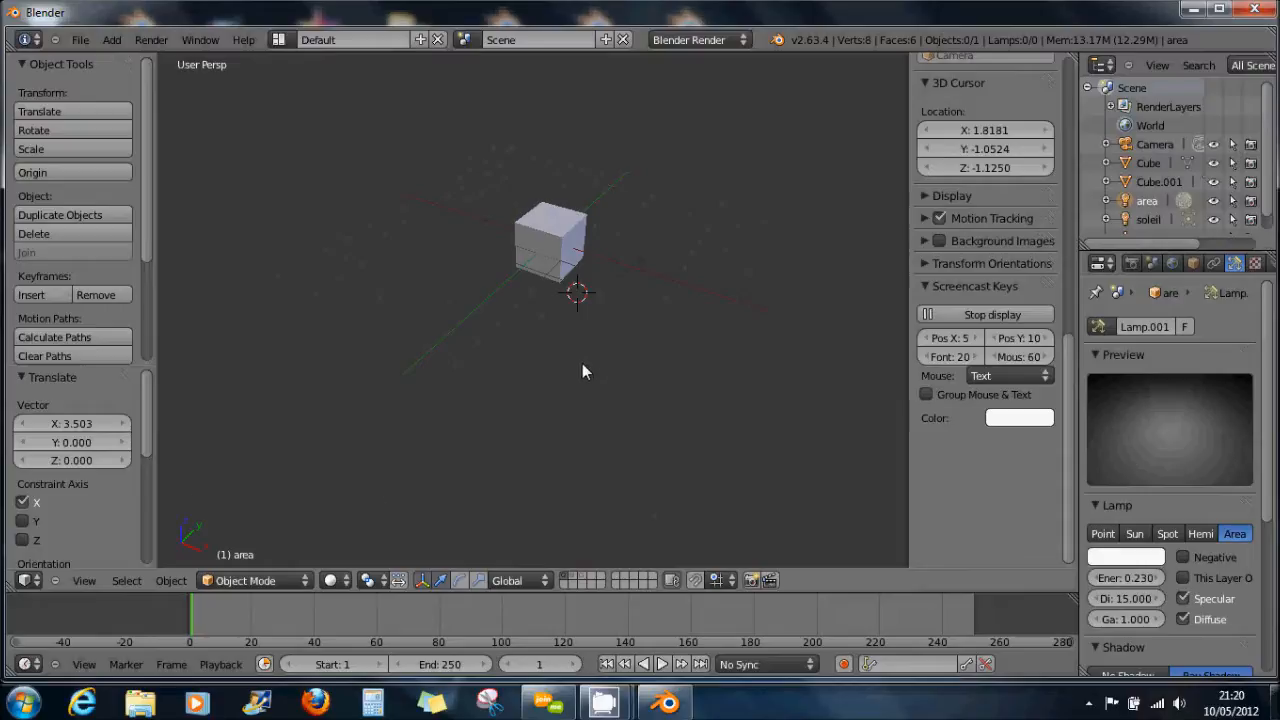
pyautogui.scroll(-2, 582, 363)
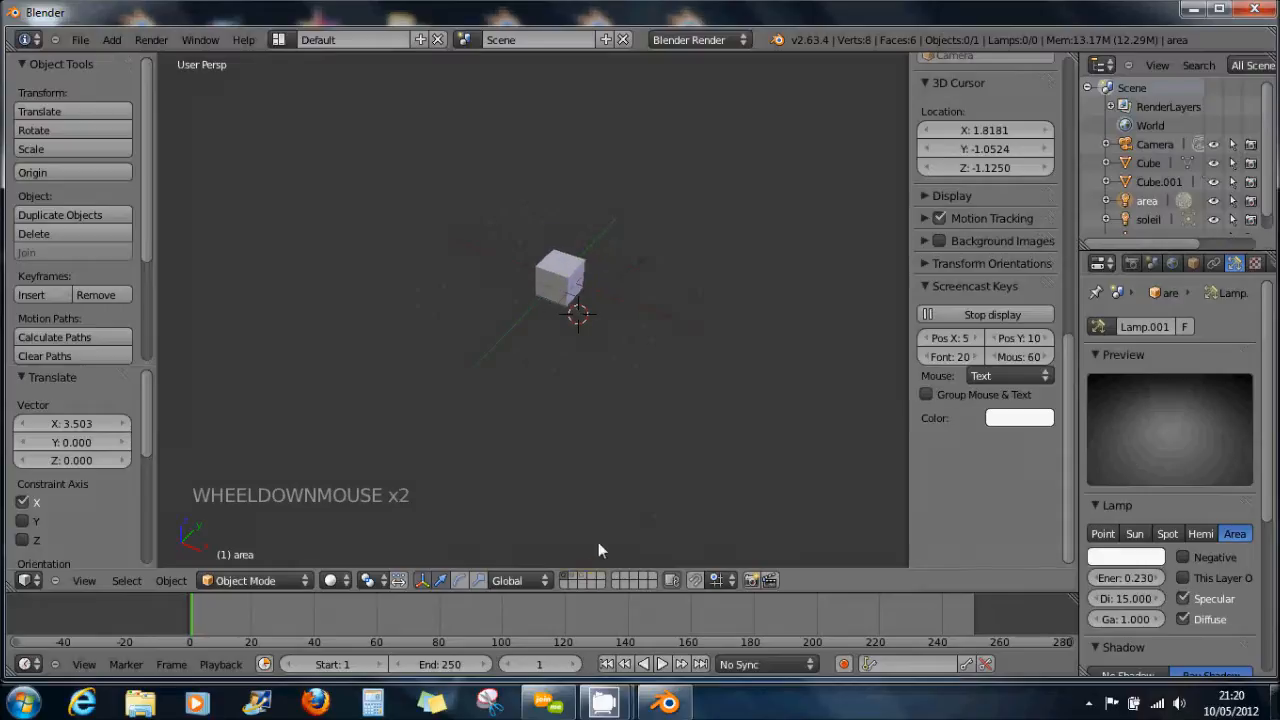
pyautogui.click(581, 576)
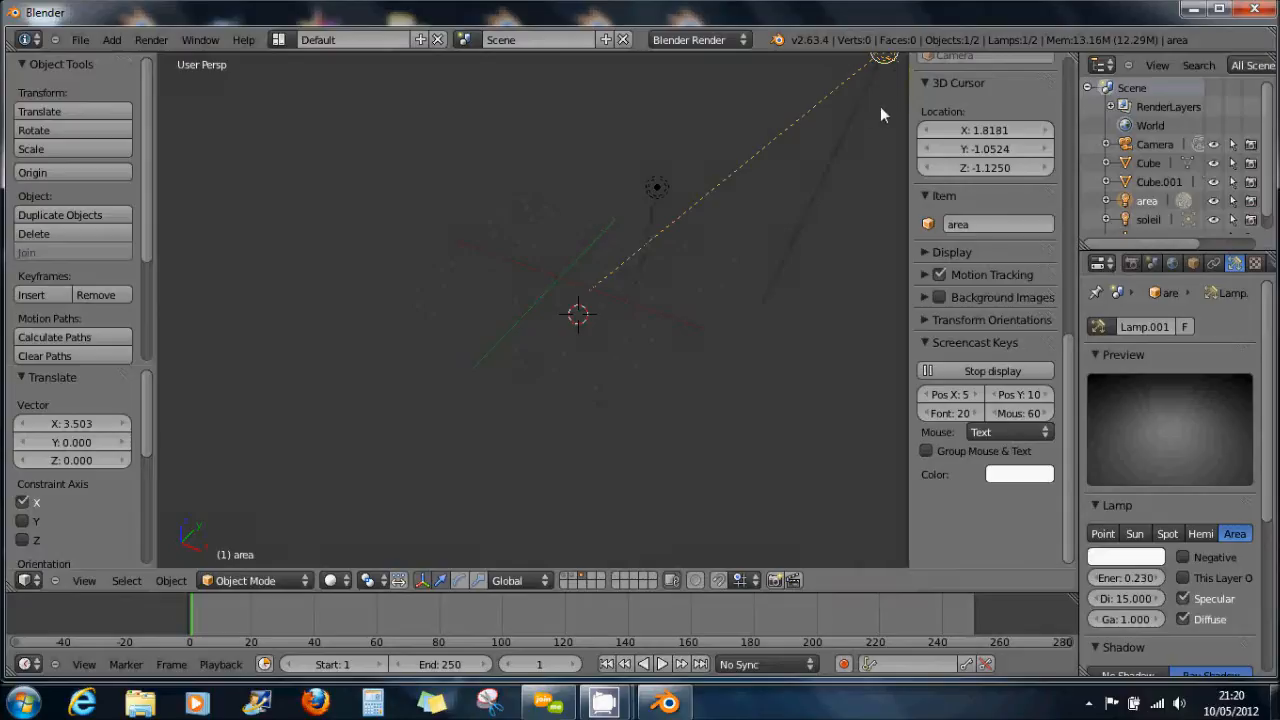
pyautogui.rightClick(886, 57)
# Add the layers holding the cubes and the camera to the visible lamp layer
pyautogui.keyDown('shift'); pyautogui.click(569, 579); pyautogui.keyUp('shift')
pyautogui.keyDown('shift'); pyautogui.click(590, 578); pyautogui.keyUp('shift')
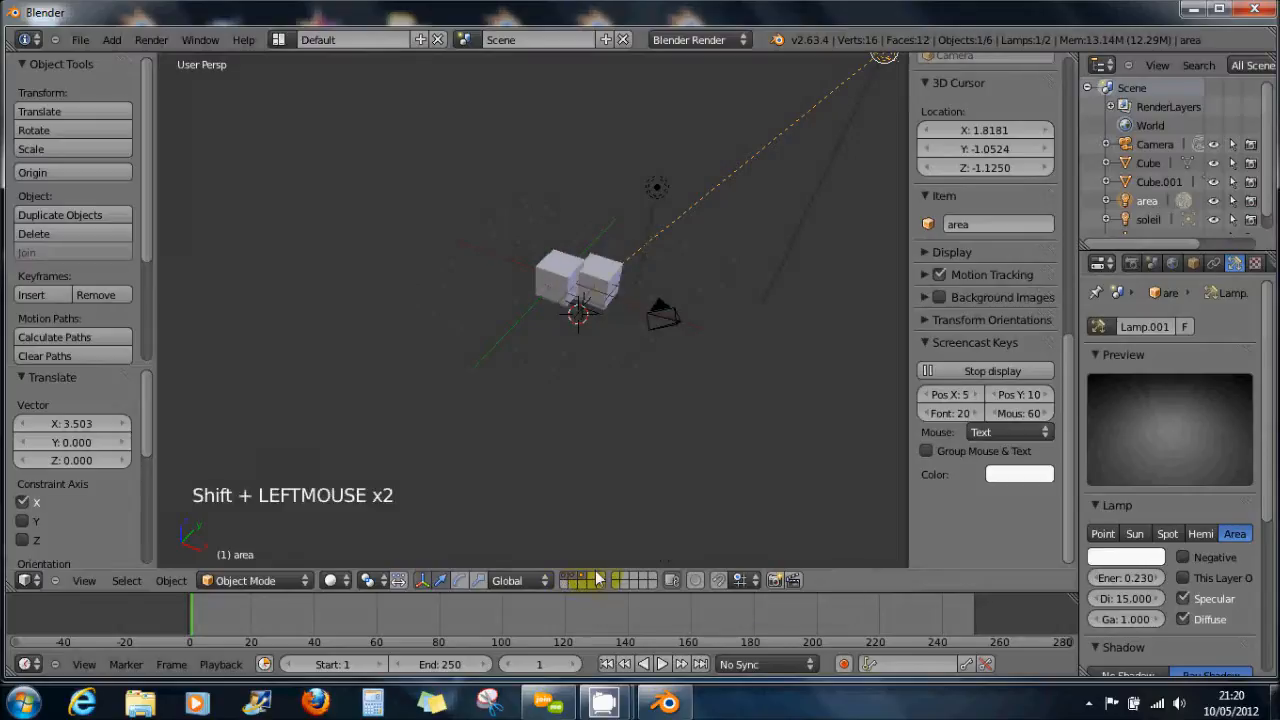
pyautogui.scroll(3, 591, 428)
pyautogui.scroll(-1, 591, 430)
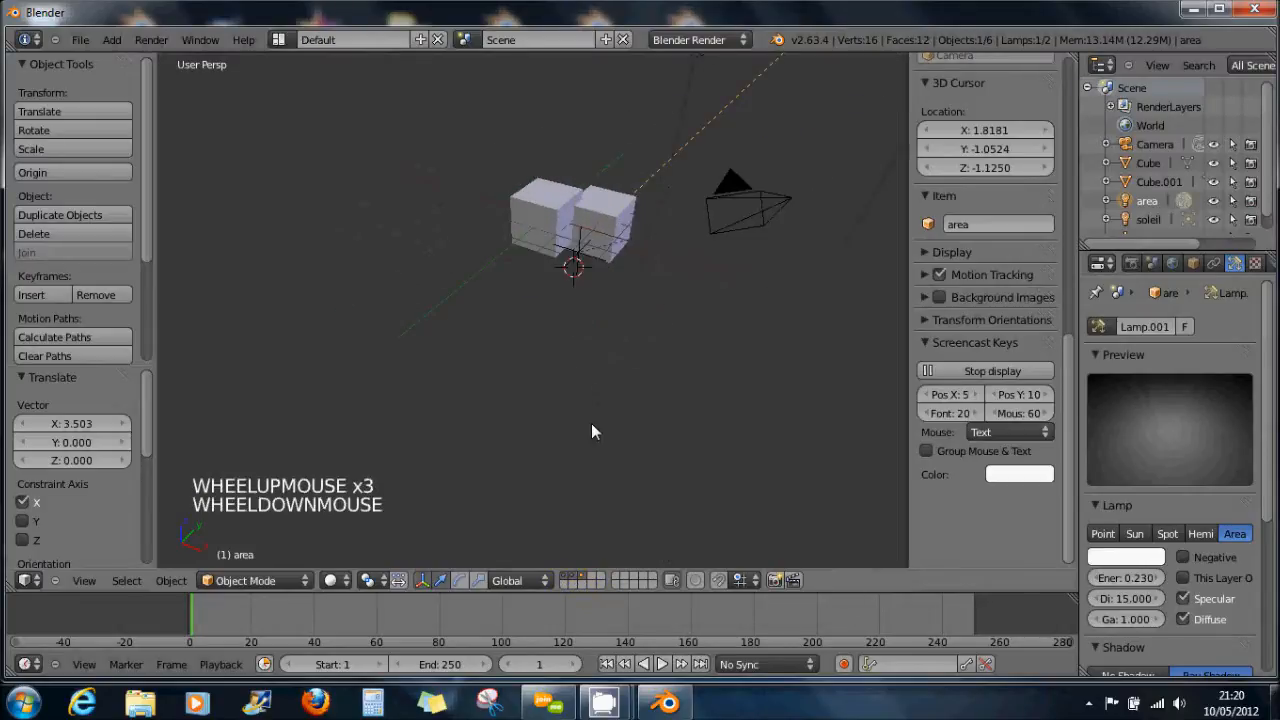
pyautogui.scroll(-1, 591, 431)
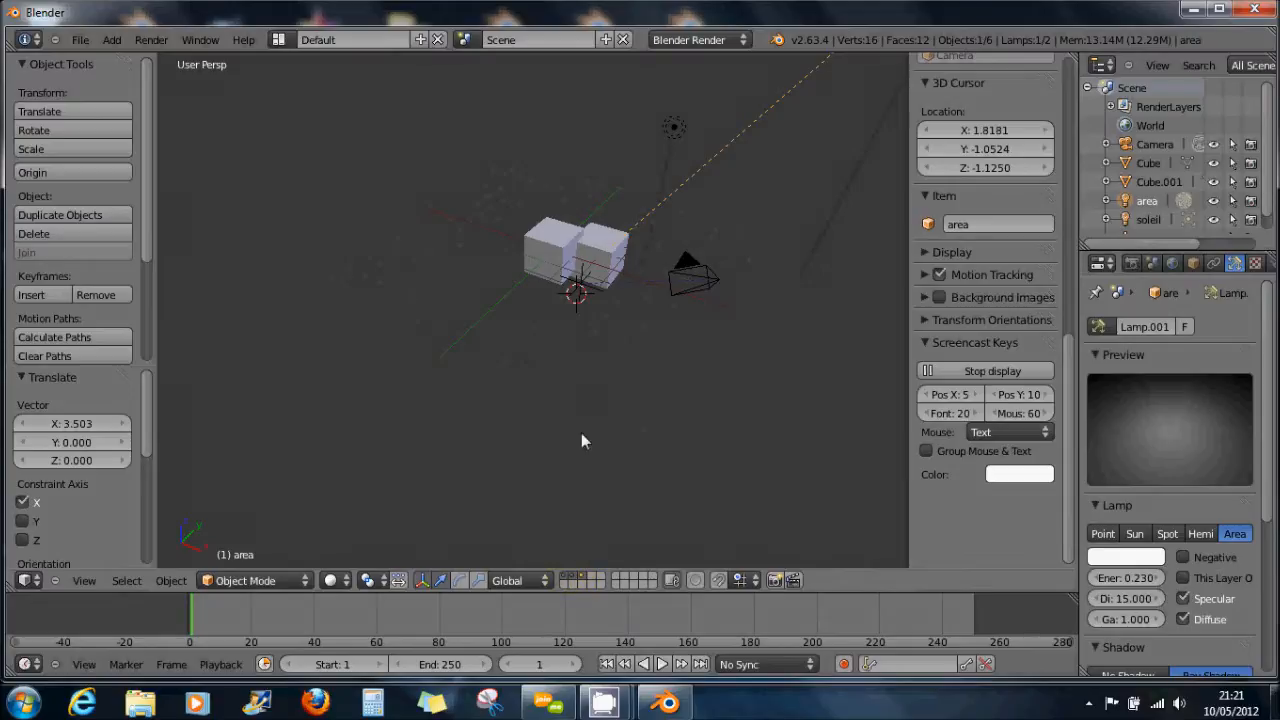
# Move Cube.001 to the second layer, then move it to the first layer
pyautogui.rightClick(607, 248)
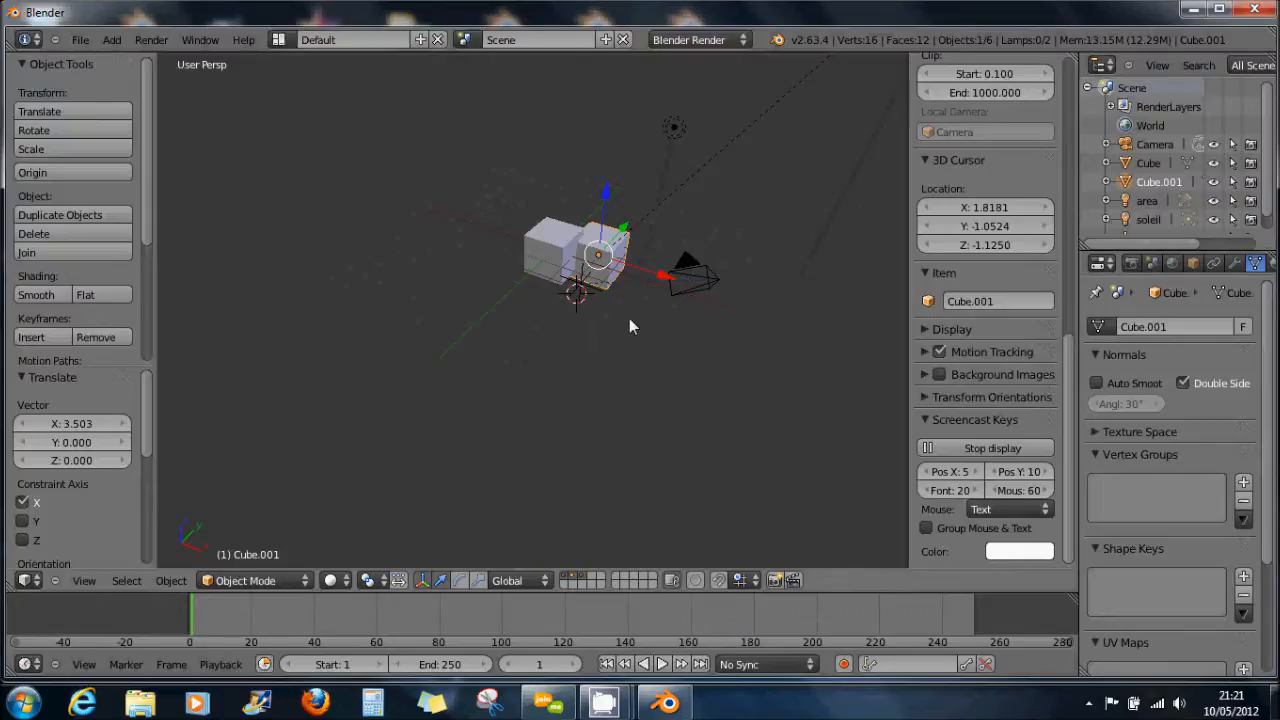
pyautogui.press('m')
pyautogui.click(779, 358)
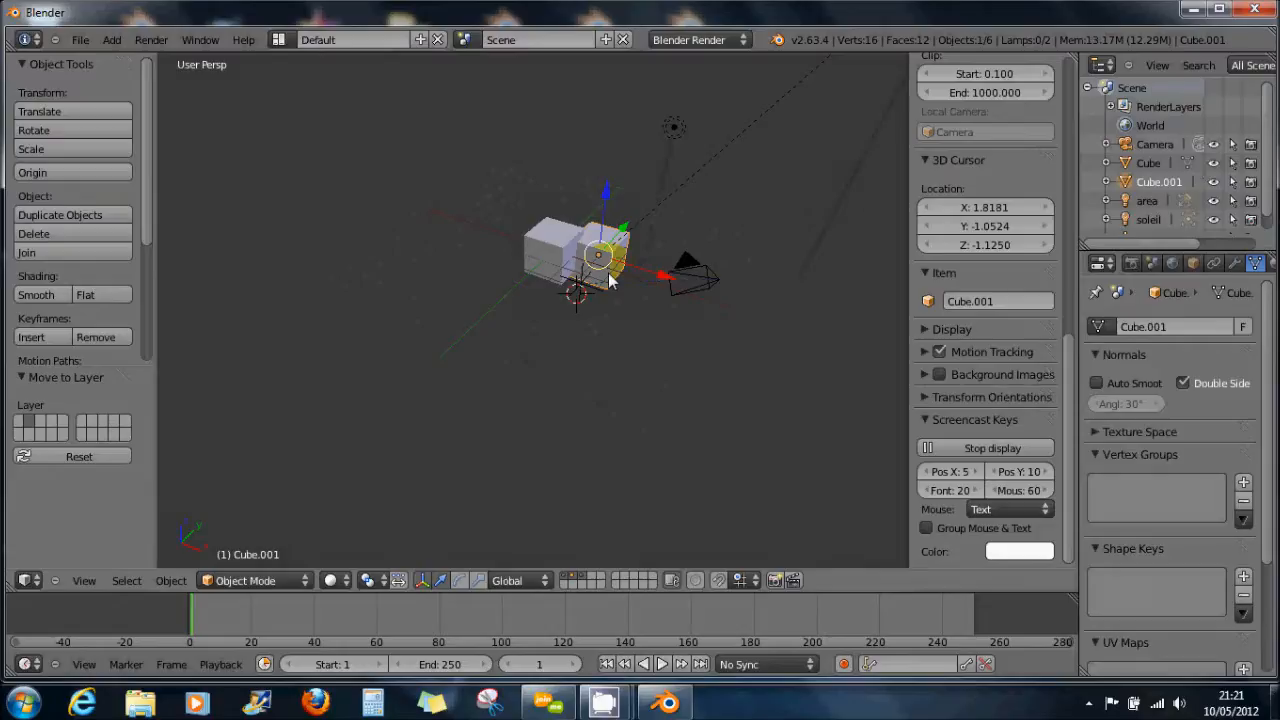
pyautogui.press('m')
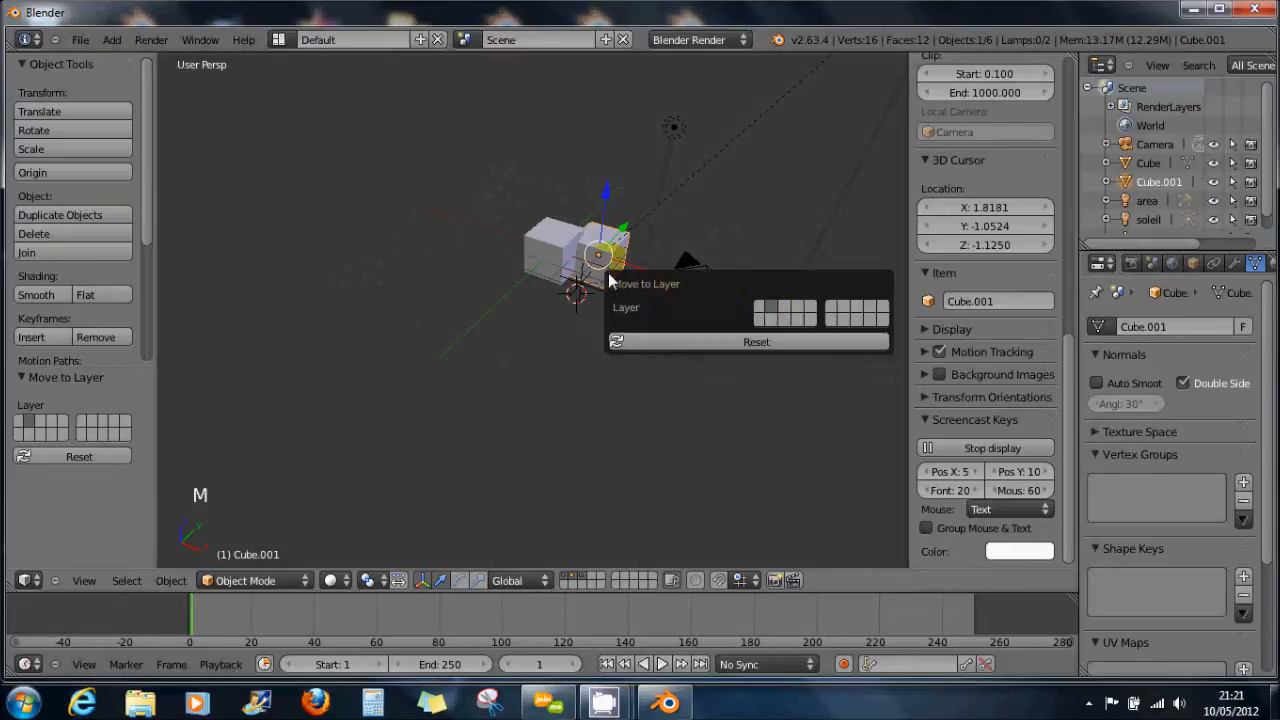
pyautogui.click(761, 308)
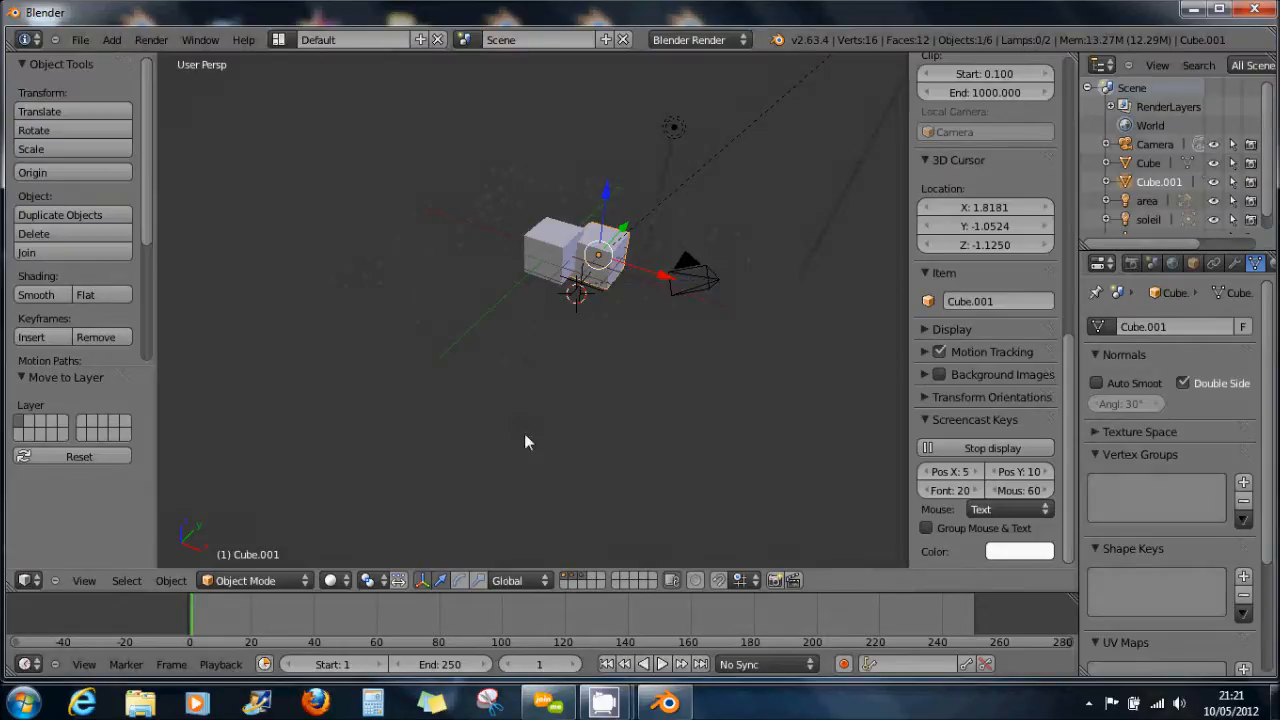
# Switch the visible layer between the first and the second to check where Cube.001 is stored
pyautogui.click(565, 578)
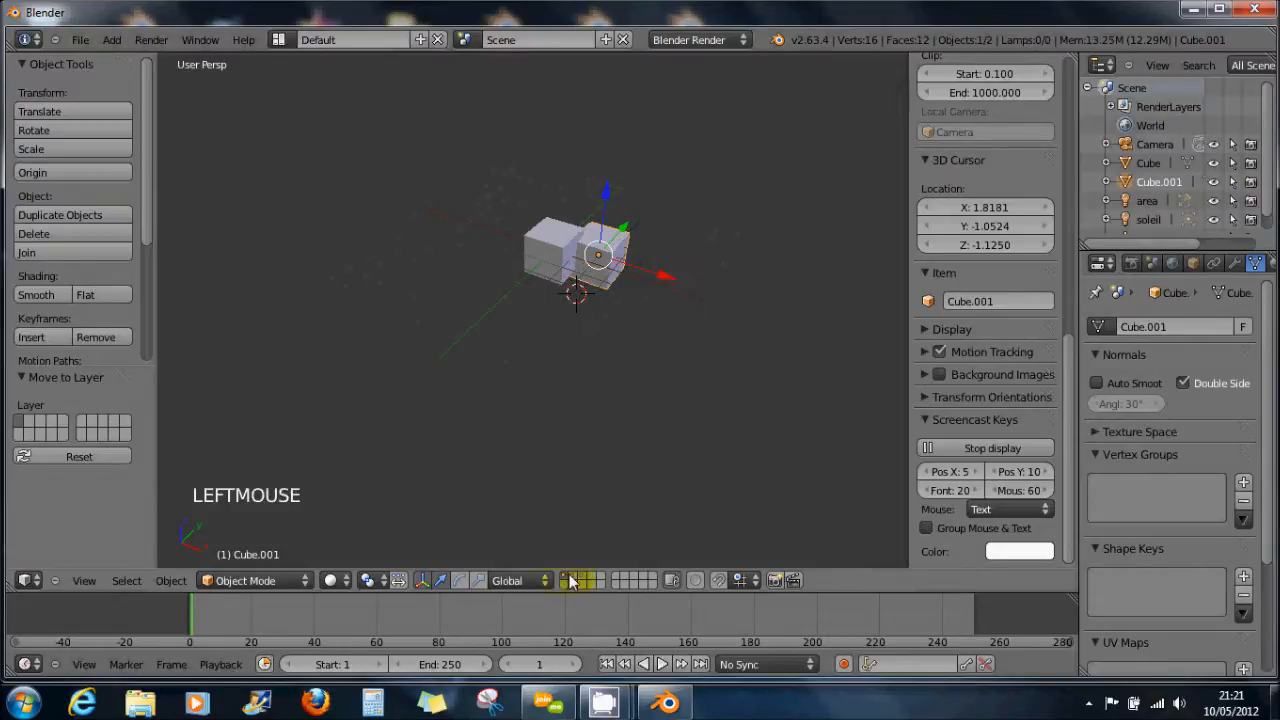
pyautogui.click(575, 578)
pyautogui.click(567, 580)
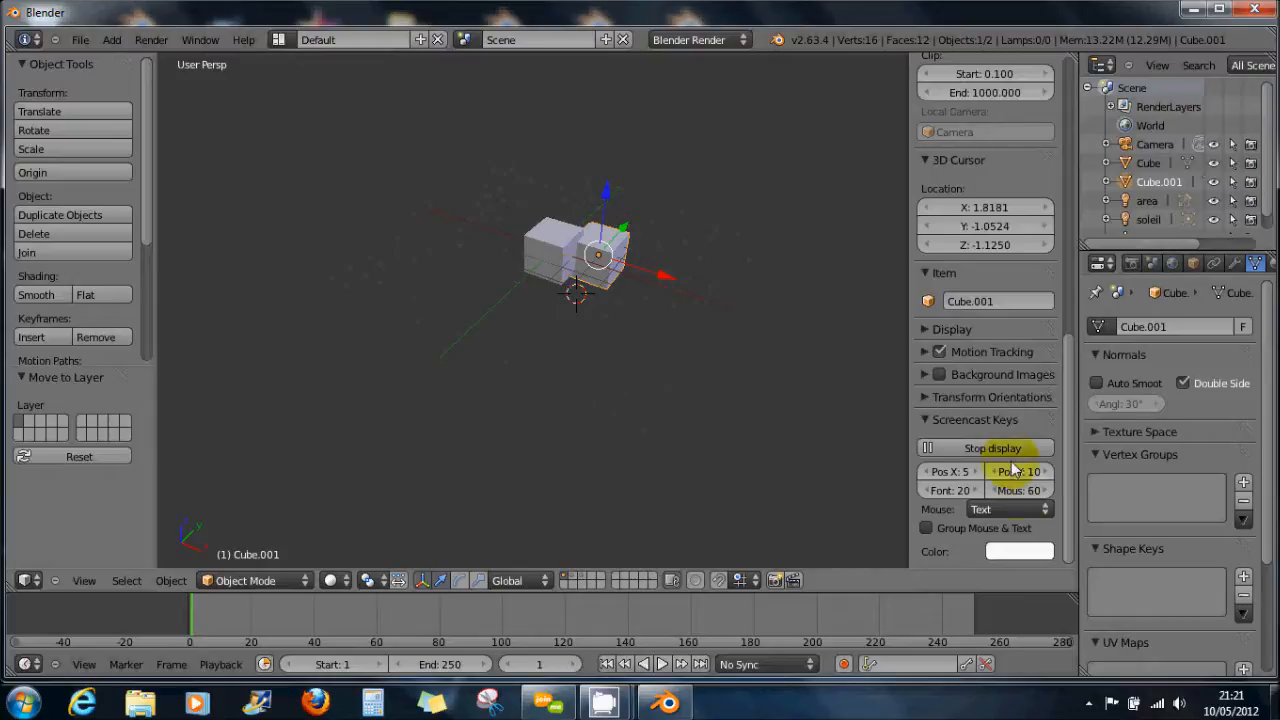
# Enable Group Mouse & Text for the Screencast Keys display
pyautogui.click(927, 528)
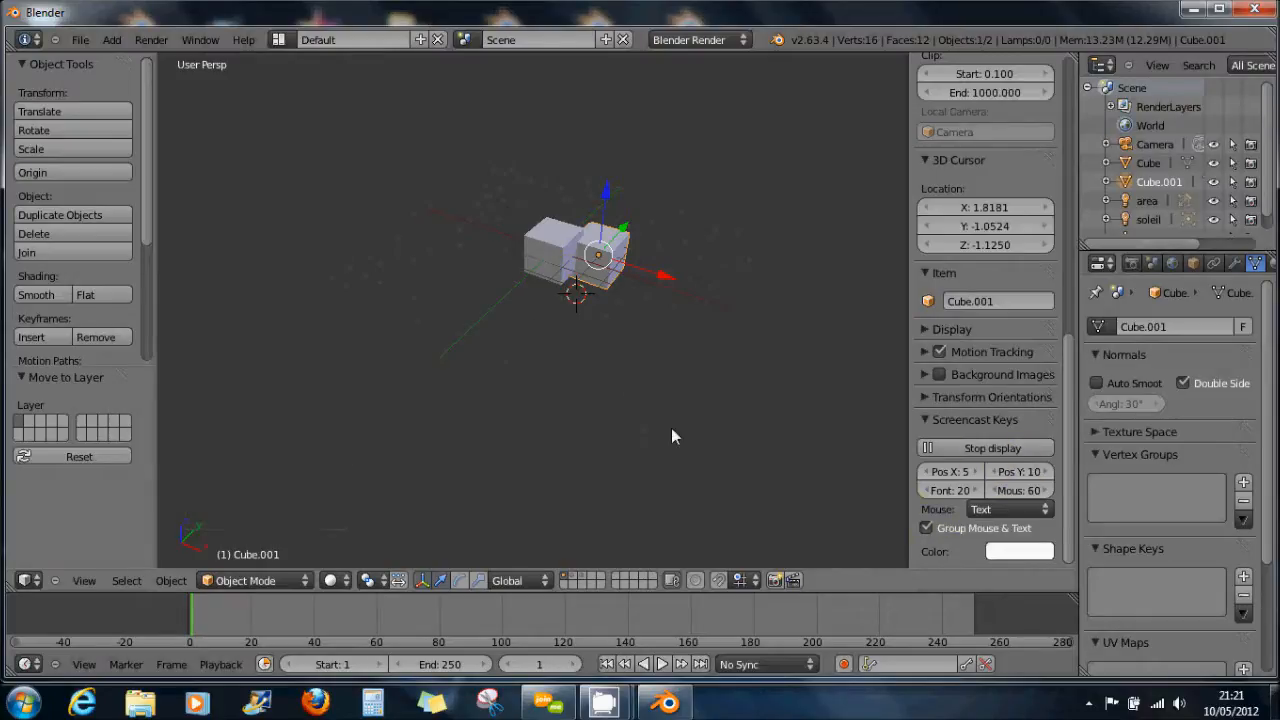
pyautogui.press('m')
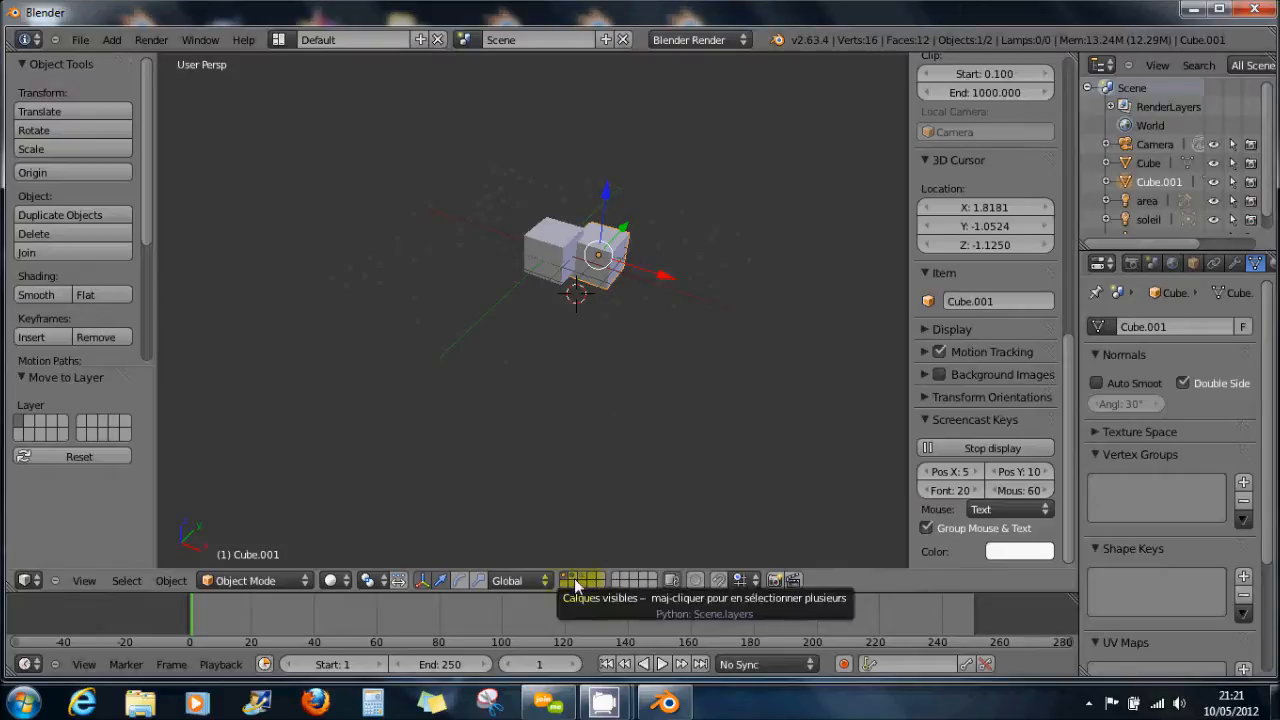
# Display the second and third layers together with the first one
pyautogui.moveTo(613, 341)
pyautogui.mouseDown(button='middle')
pyautogui.moveTo(622, 257)
pyautogui.moveTo(614, 317)
pyautogui.mouseUp(button='middle')
pyautogui.scroll(2, 614, 320)
pyautogui.scroll(2, 614, 322)
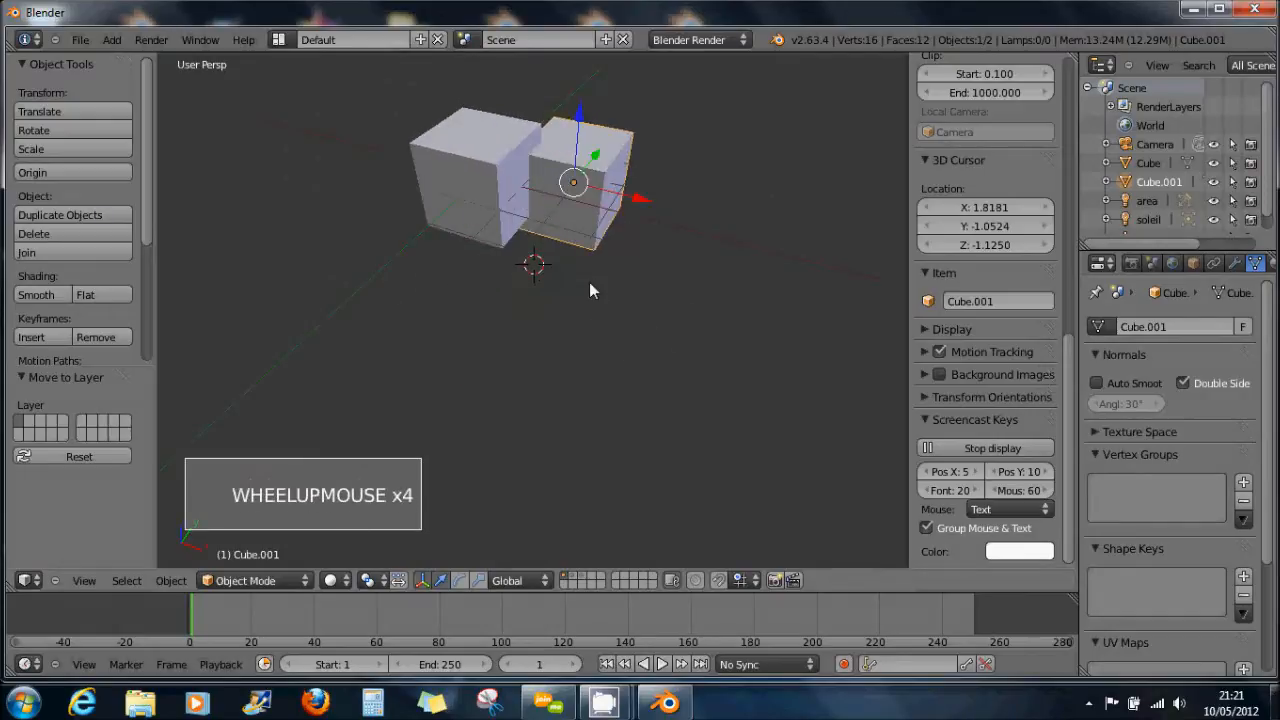
pyautogui.keyDown('shift'); pyautogui.click(574, 582); pyautogui.keyUp('shift')
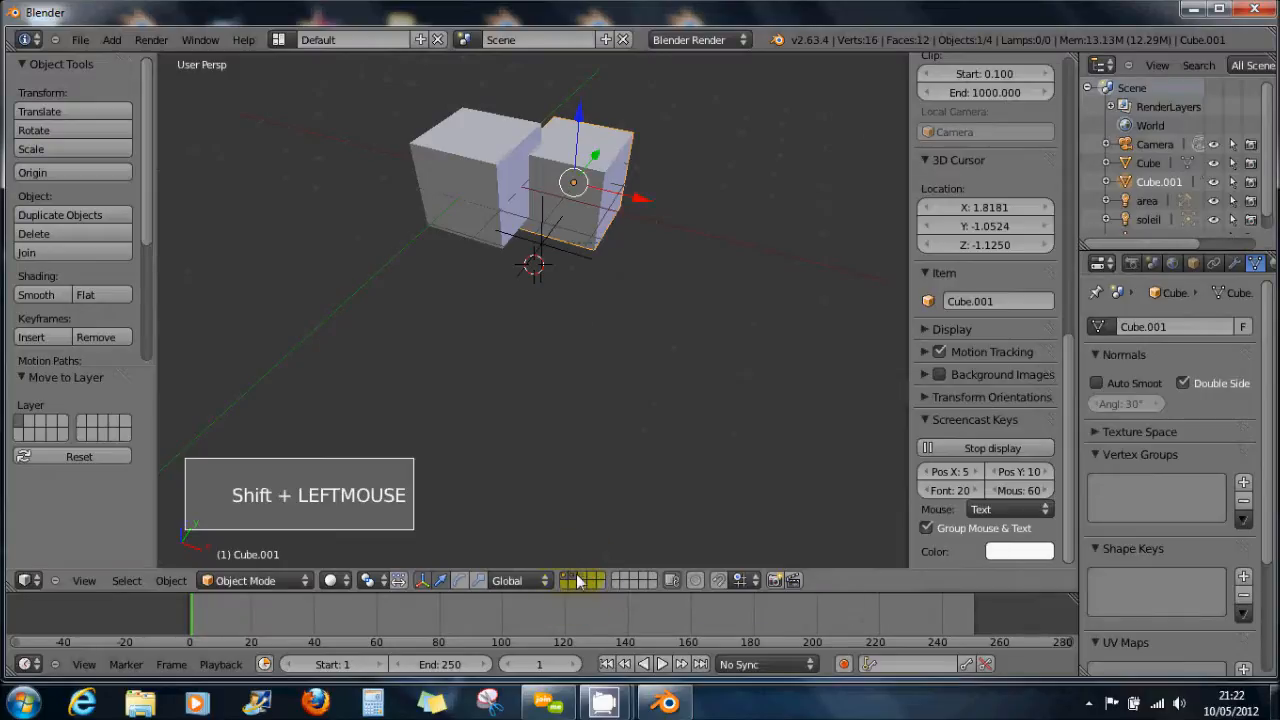
pyautogui.keyDown('shift'); pyautogui.click(589, 582); pyautogui.keyUp('shift')
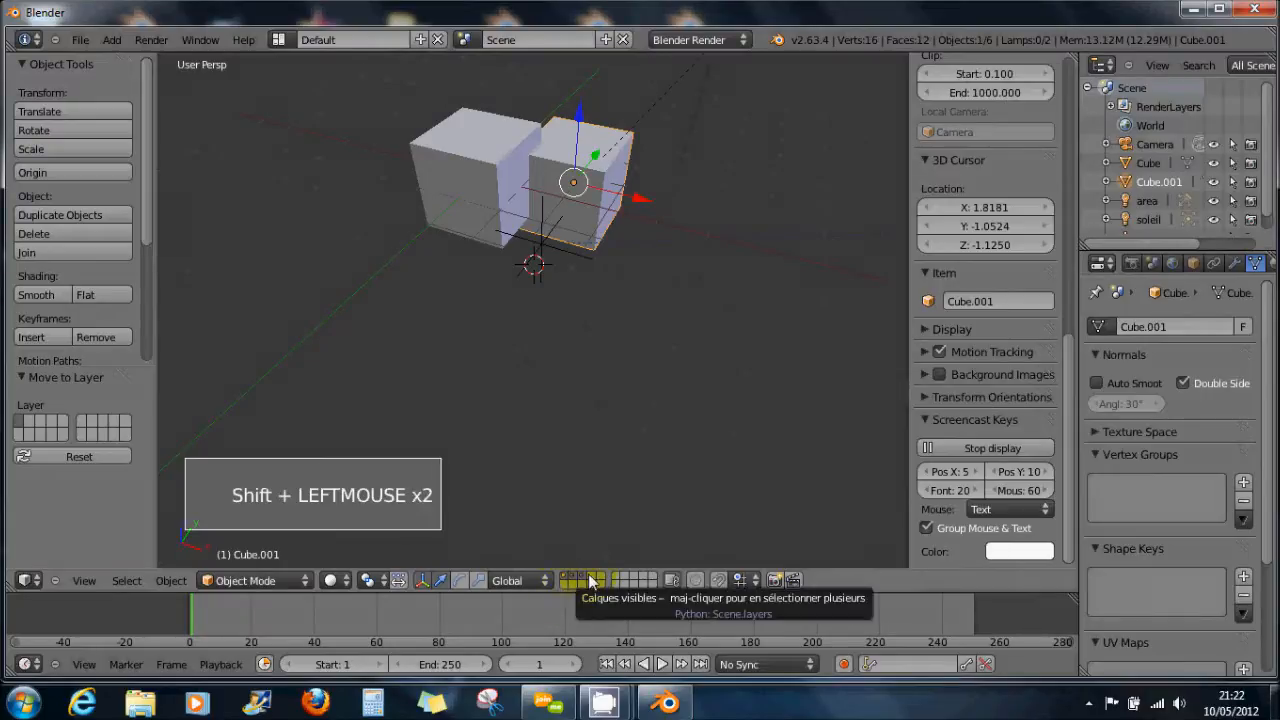
pyautogui.scroll(-4, 616, 356)
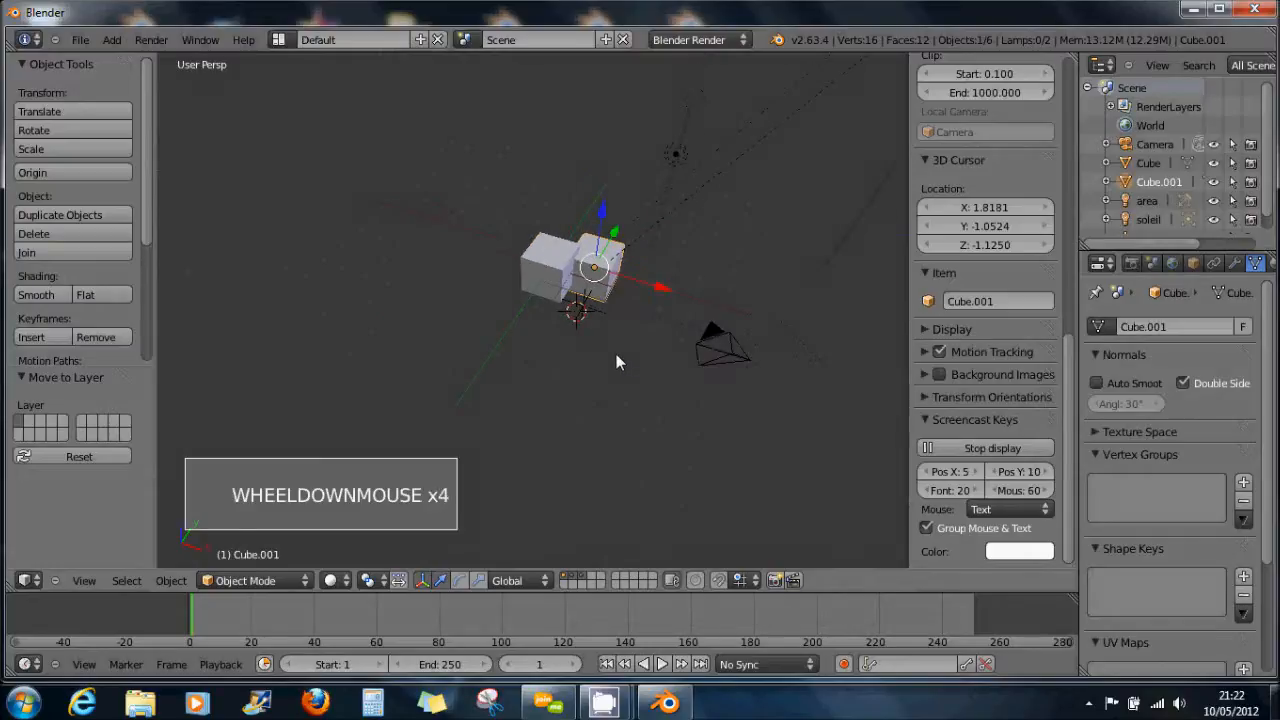
pyautogui.scroll(-2, 616, 356)
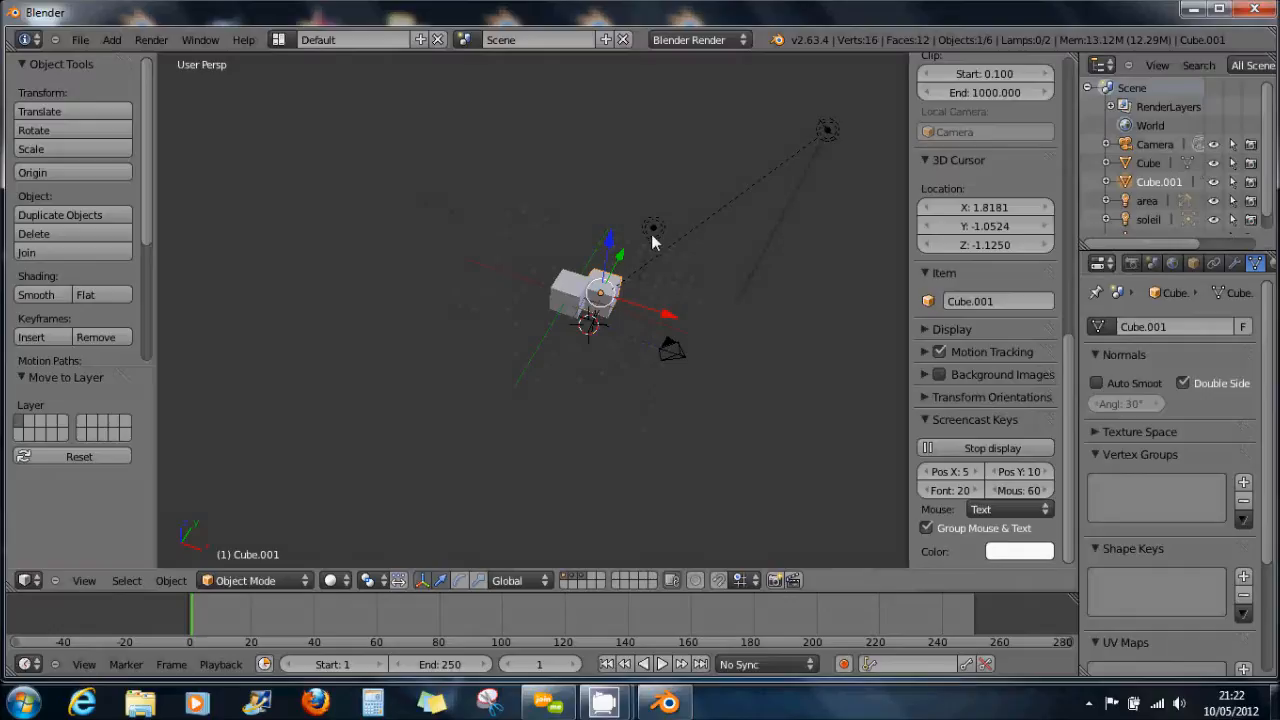
# Render the scene to check the lighting on both cubes, then return to the 3D view
pyautogui.rightClick(606, 284)
pyautogui.press('F12')
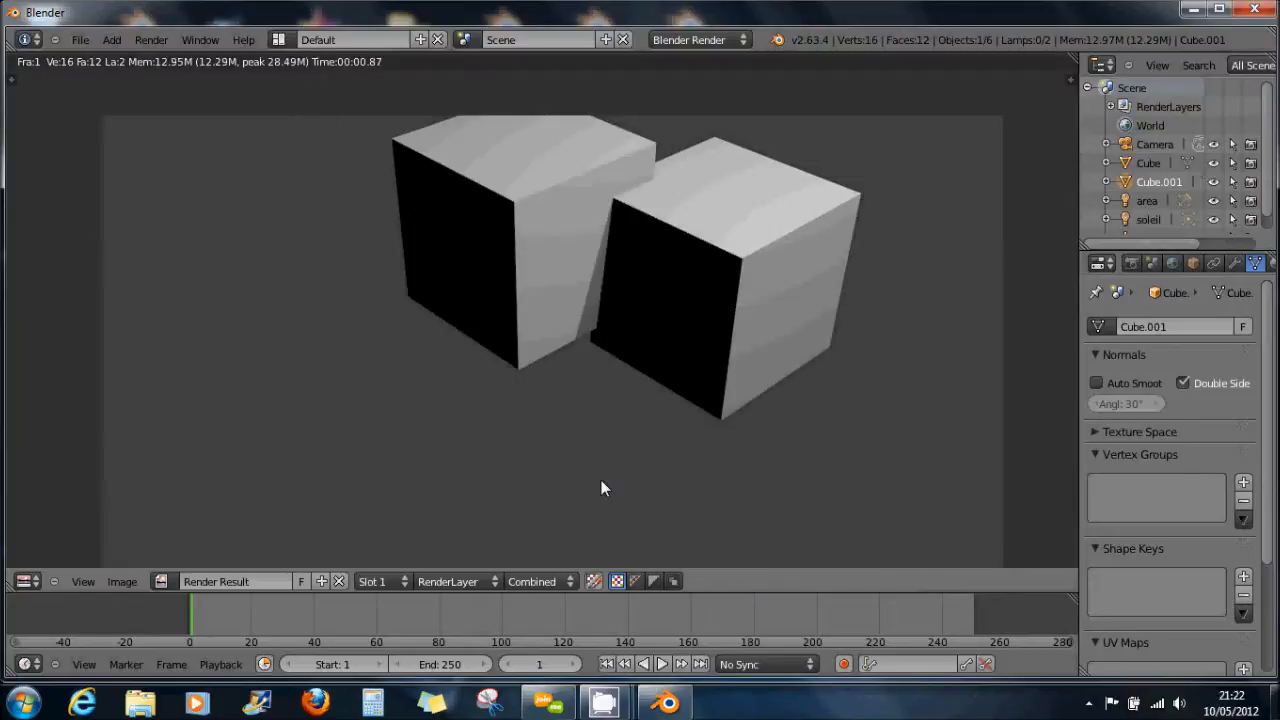
pyautogui.press('Escape')
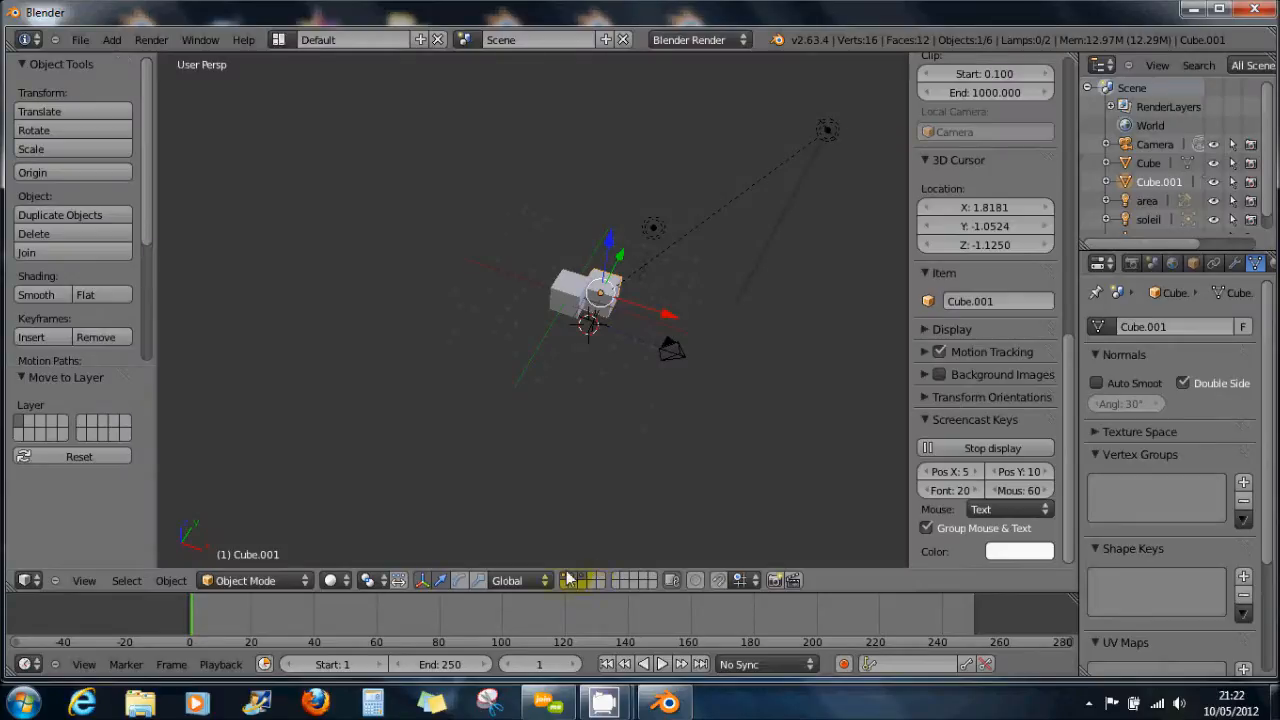
# Restrict the "area" lamp with This Layer Only and render the scene to check the lighting
pyautogui.rightClick(824, 137)
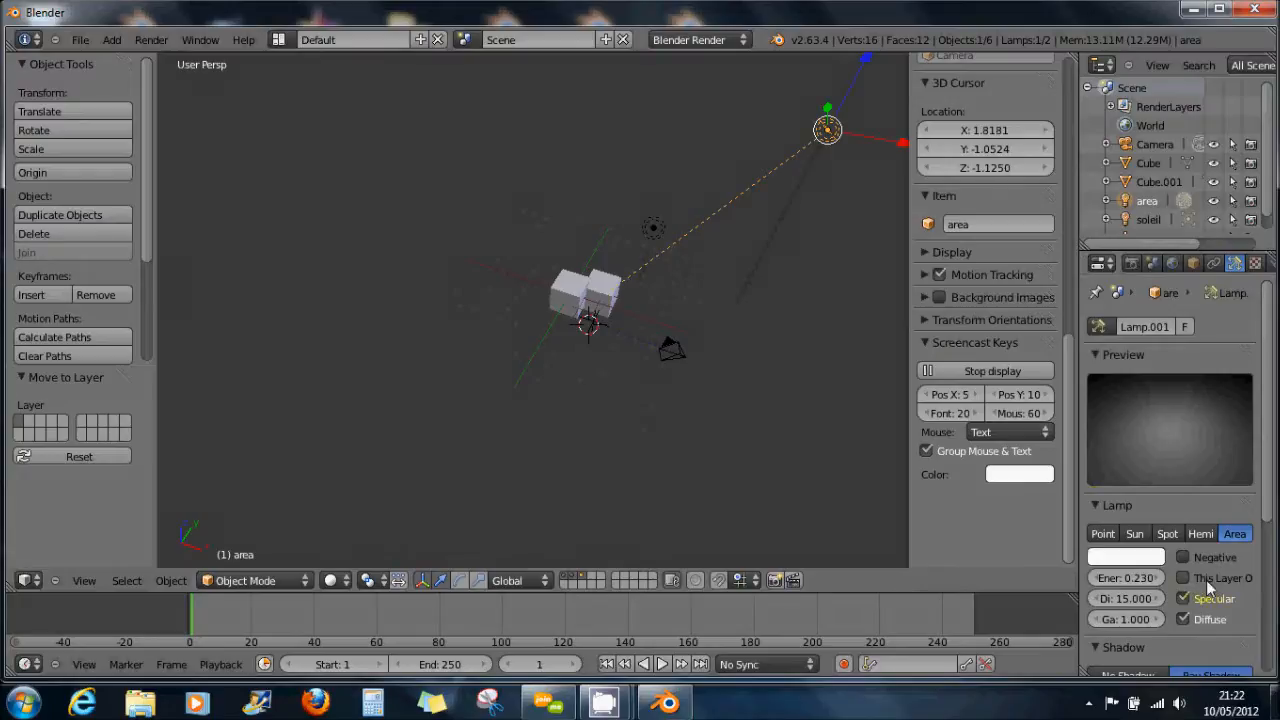
pyautogui.moveTo(1082, 555); pyautogui.dragTo(953, 548)
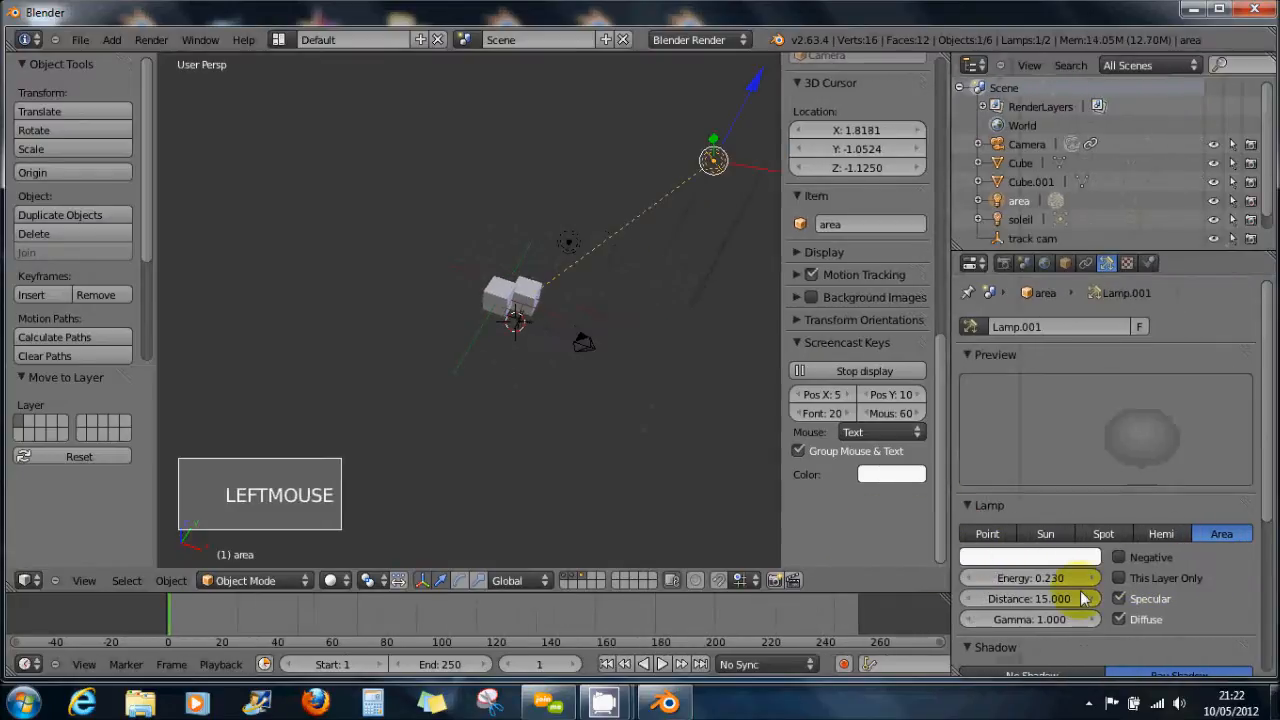
pyautogui.click(1156, 576)
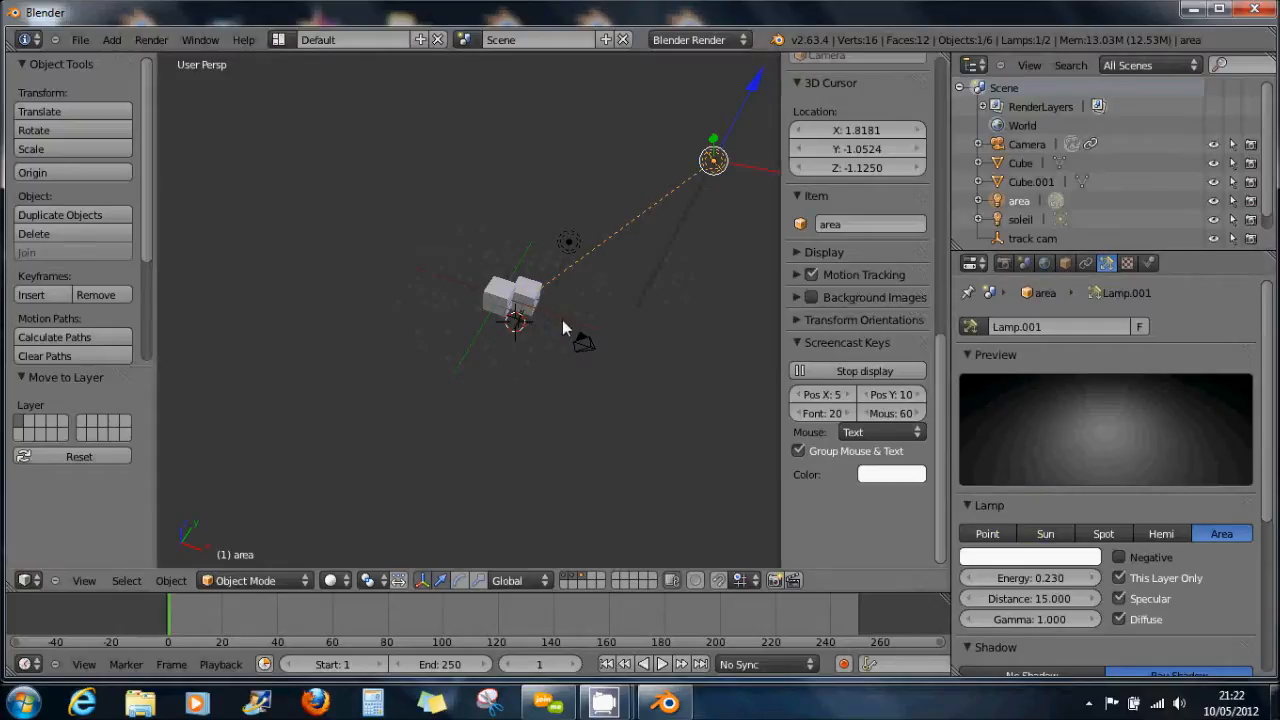
pyautogui.press('F12')
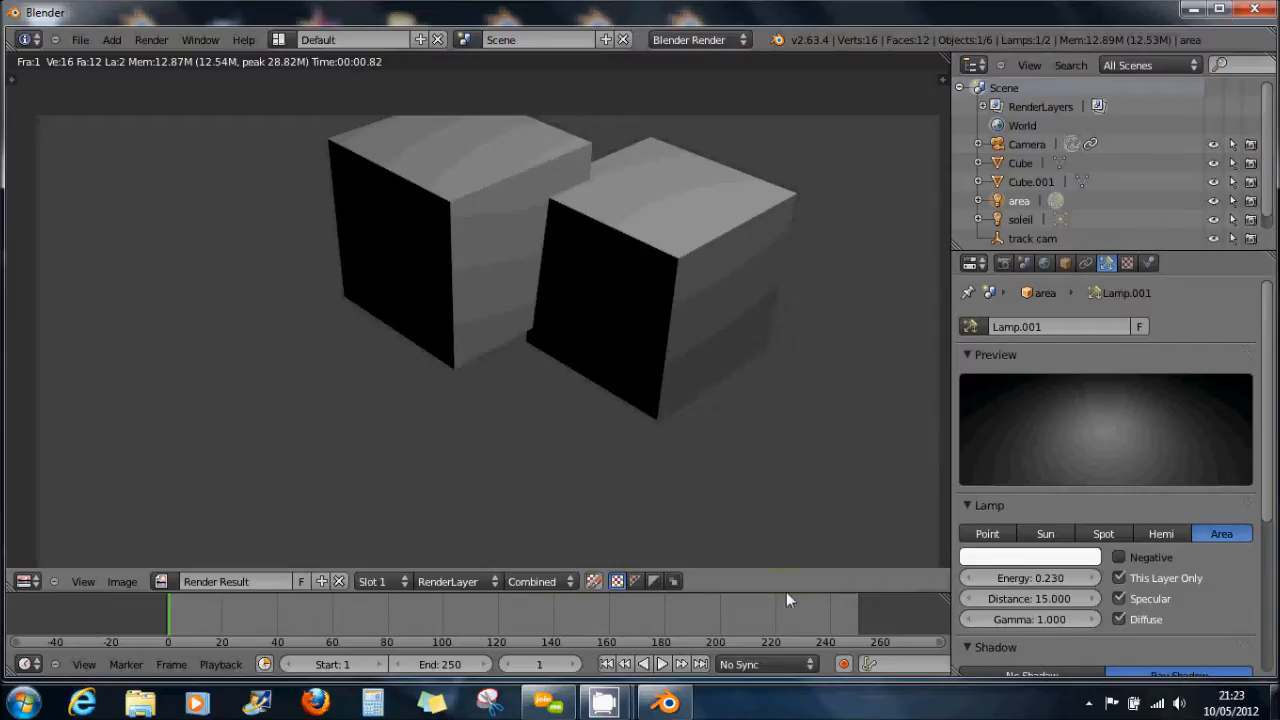
# Turn off This Layer Only for the "area" lamp and render the scene again
pyautogui.click(1124, 578)
pyautogui.press('F12')
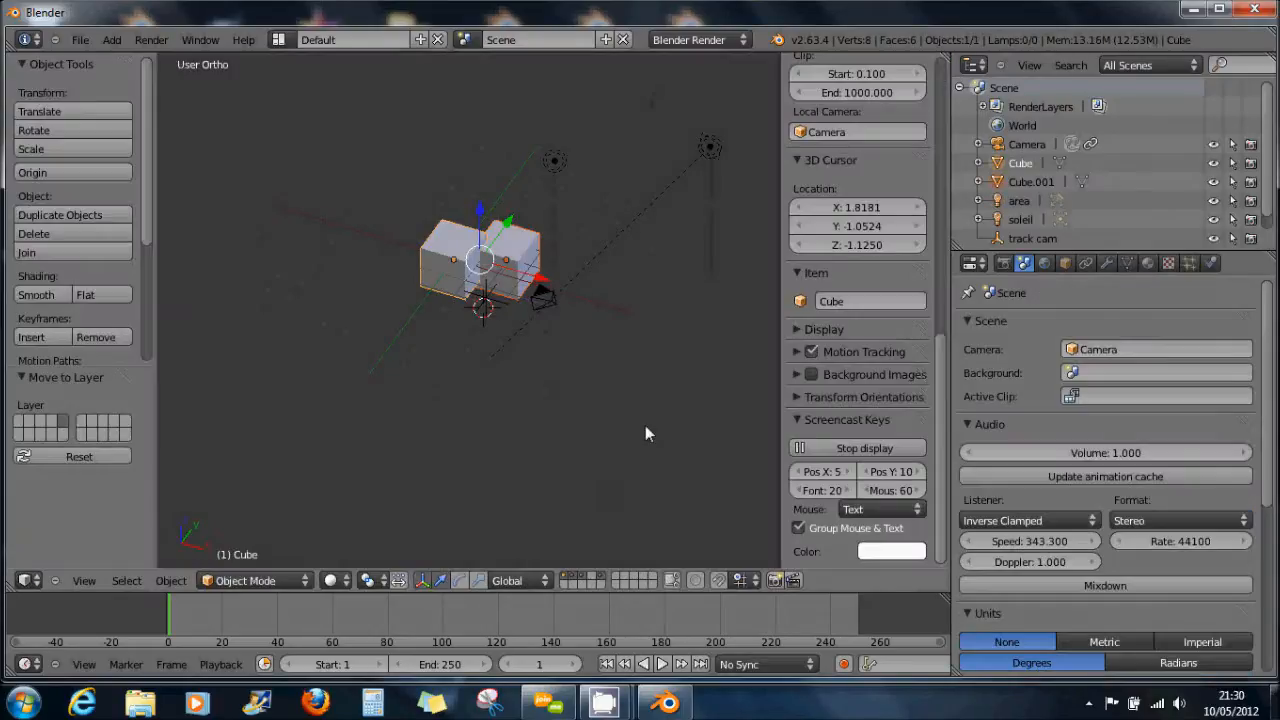
# Delete Cube.001 from the scene
pyautogui.scroll(2, 540, 345)
pyautogui.moveTo(514, 329); pyautogui.dragTo(429, 280, button='middle')
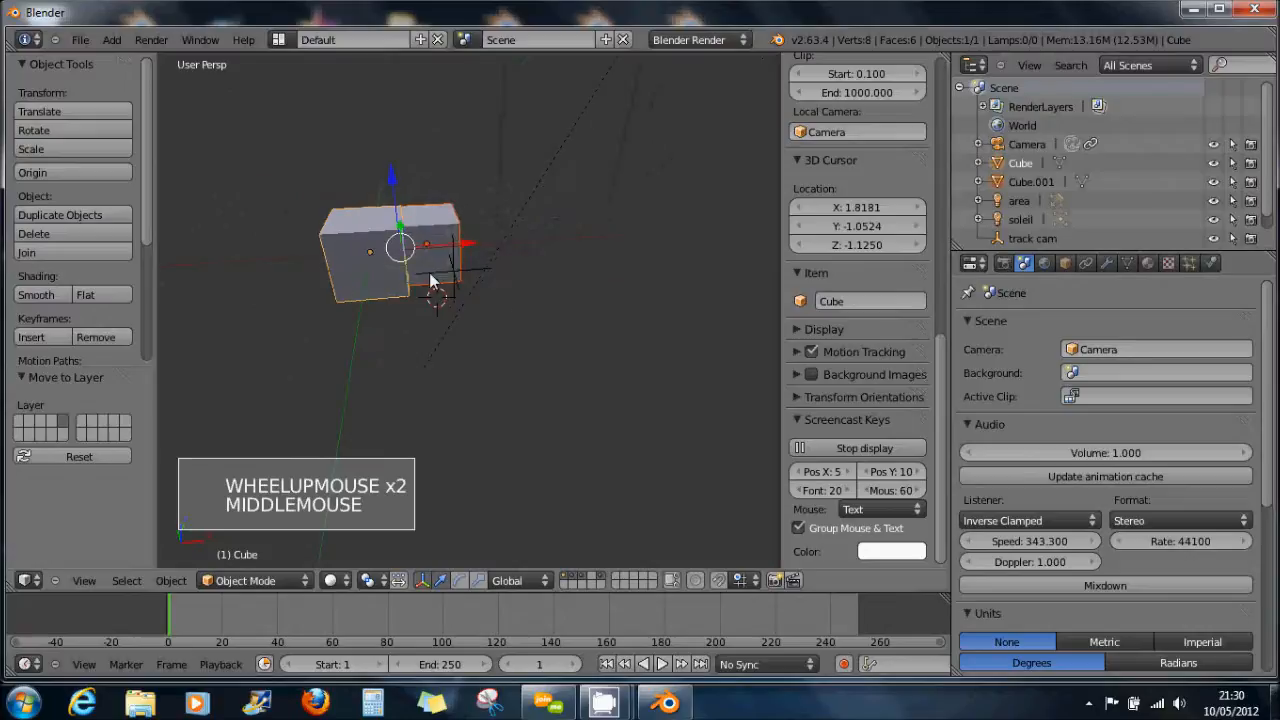
pyautogui.rightClick(444, 268)
pyautogui.press('Delete')
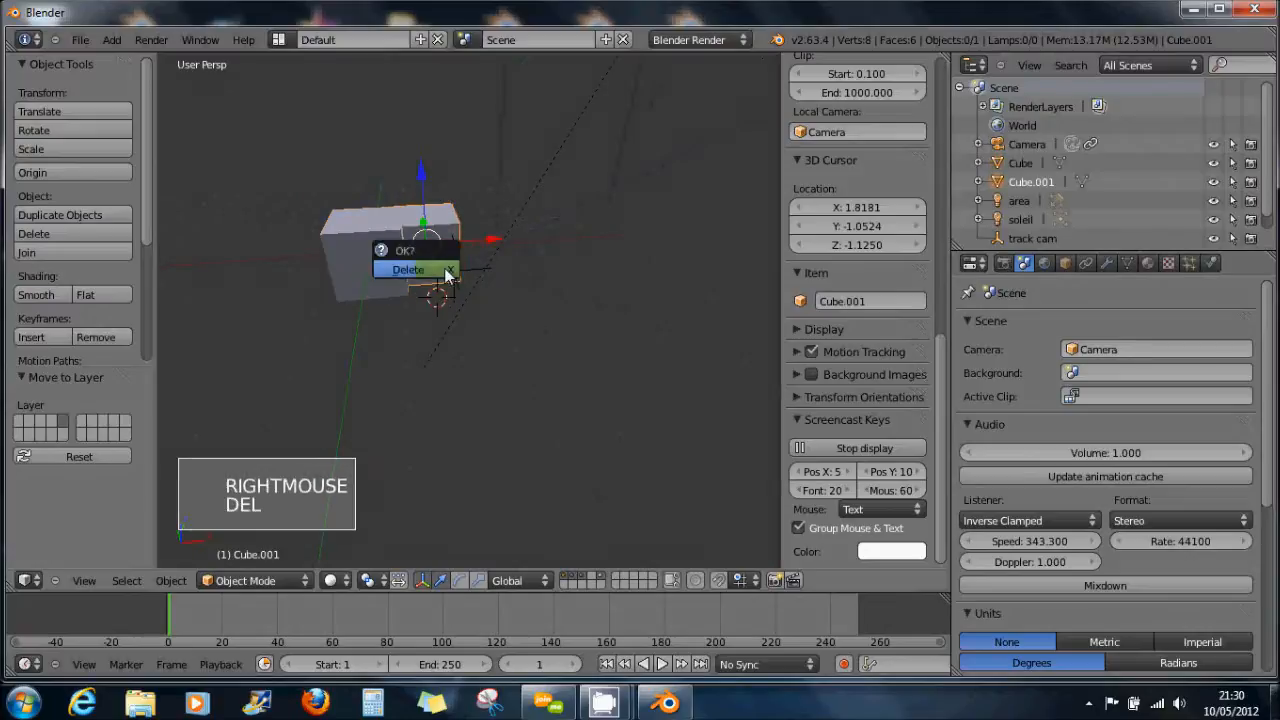
pyautogui.click(444, 268)
# Select the remaining cube and switch it to Edit Mode
pyautogui.rightClick(383, 262)
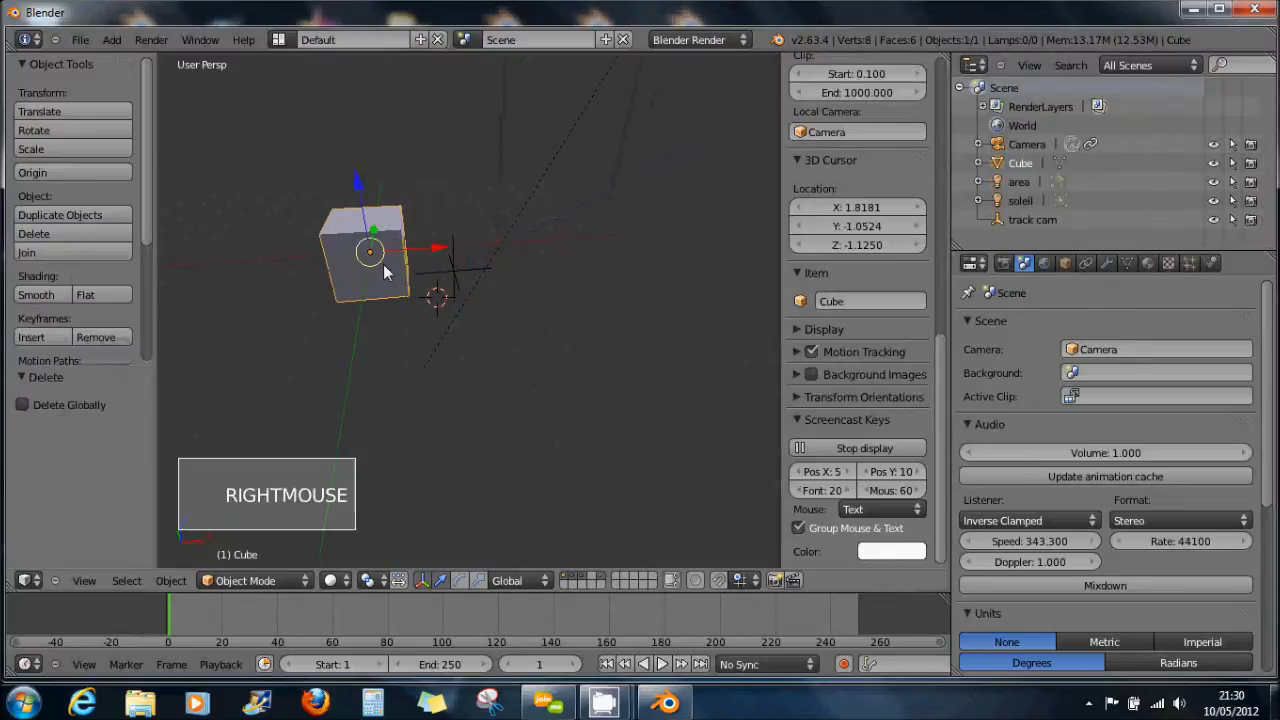
pyautogui.moveTo(432, 291)
pyautogui.mouseDown(button='middle')
pyautogui.moveTo(346, 289)
pyautogui.moveTo(540, 282)
pyautogui.moveTo(412, 290)
pyautogui.mouseUp(button='middle')
pyautogui.moveTo(669, 314); pyautogui.dragTo(493, 273, button='middle')
pyautogui.scroll(-2, 493, 273)
pyautogui.moveTo(600, 309); pyautogui.dragTo(572, 318, button='middle')
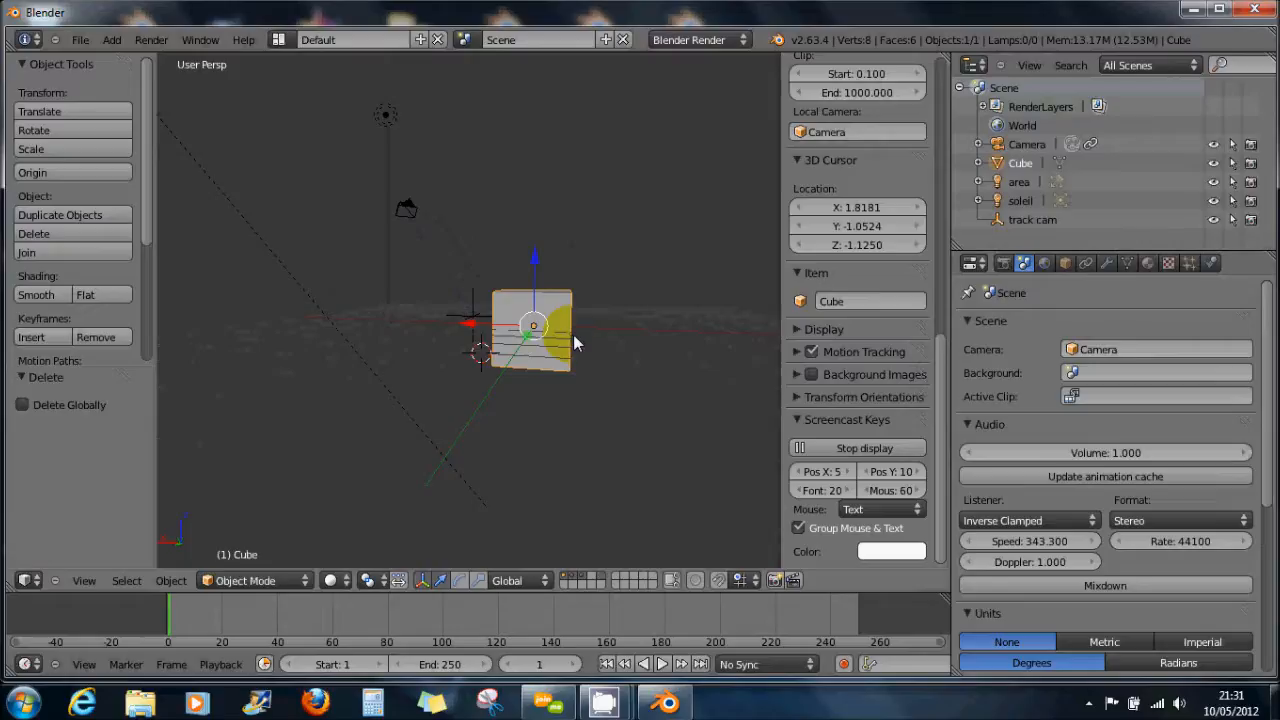
pyautogui.moveTo(573, 334)
pyautogui.mouseDown(button='middle')
pyautogui.moveTo(562, 350)
pyautogui.moveTo(727, 358)
pyautogui.moveTo(620, 318)
pyautogui.moveTo(566, 318)
pyautogui.mouseUp(button='middle')
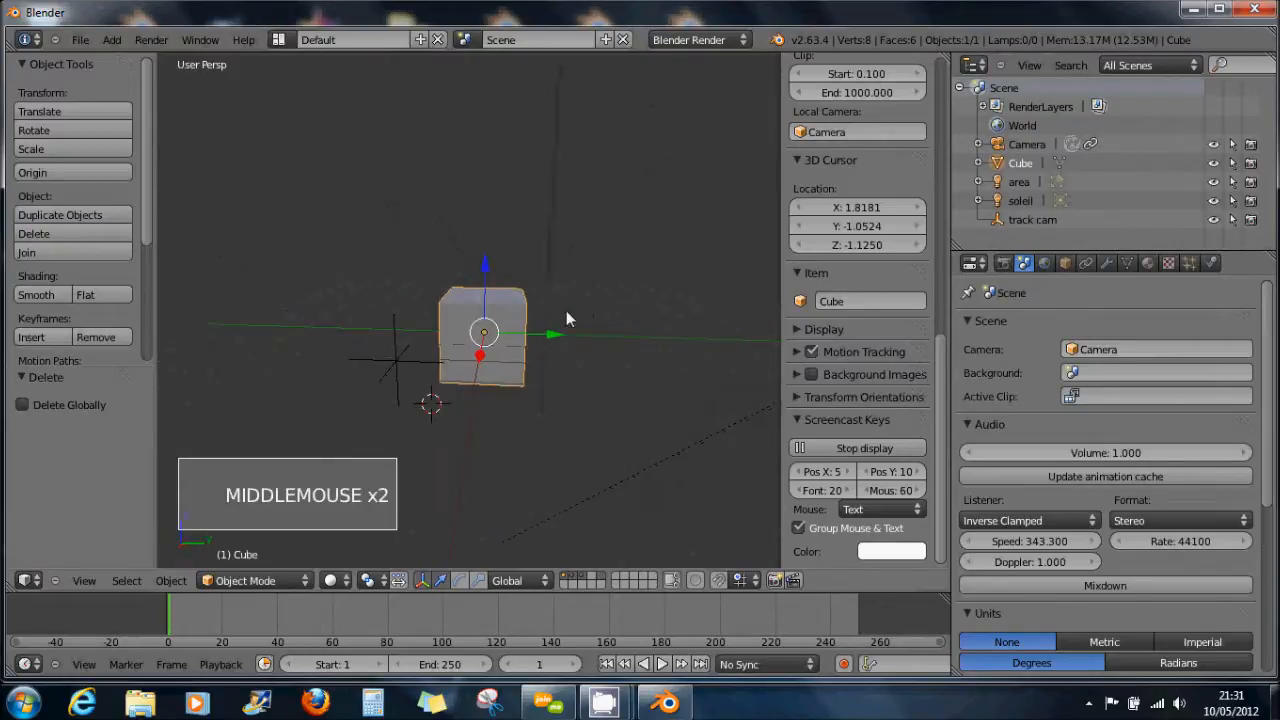
pyautogui.click(276, 579)
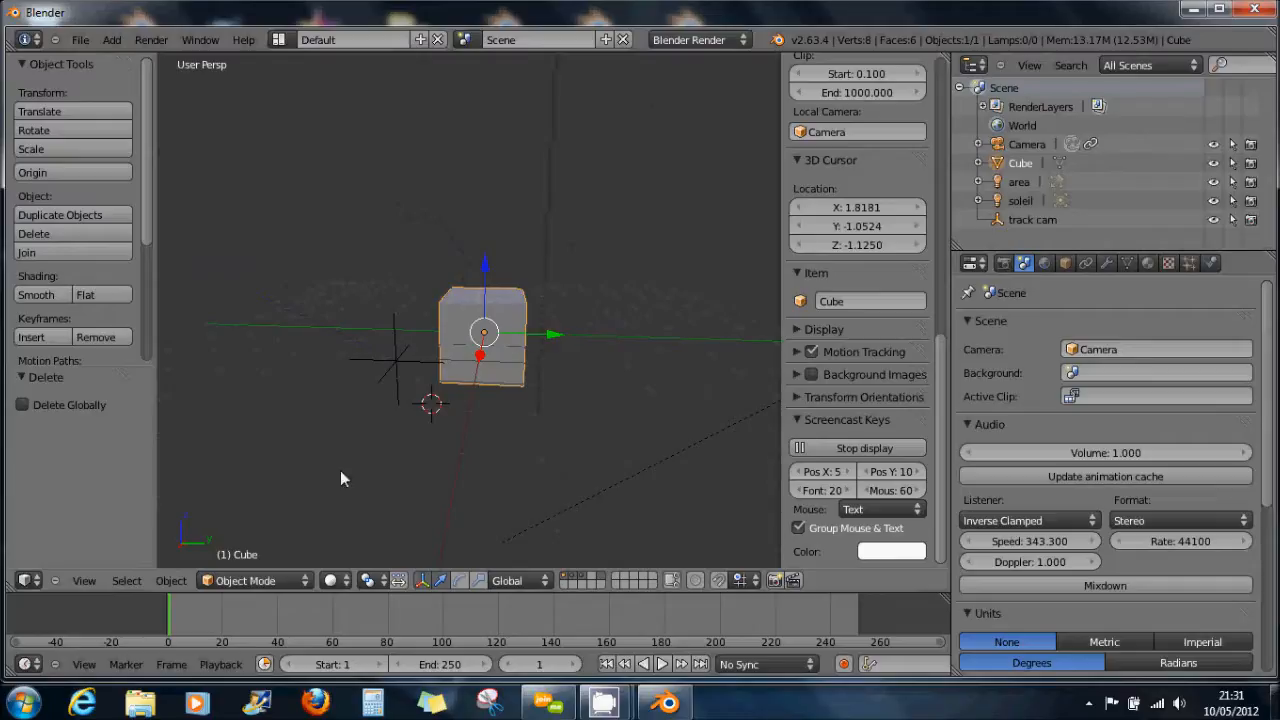
pyautogui.click(257, 587)
pyautogui.click(300, 540)
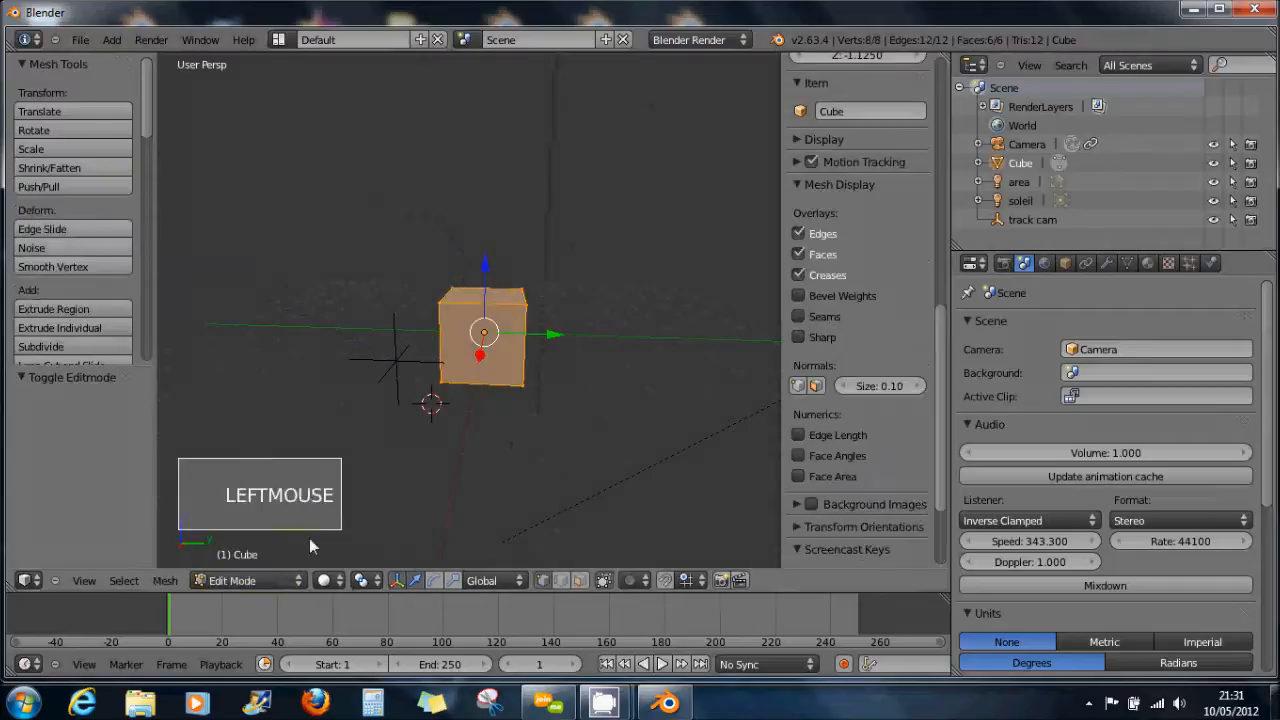
pyautogui.moveTo(511, 450)
pyautogui.mouseDown(button='middle')
pyautogui.moveTo(446, 443)
pyautogui.moveTo(494, 446)
pyautogui.mouseUp(button='middle')
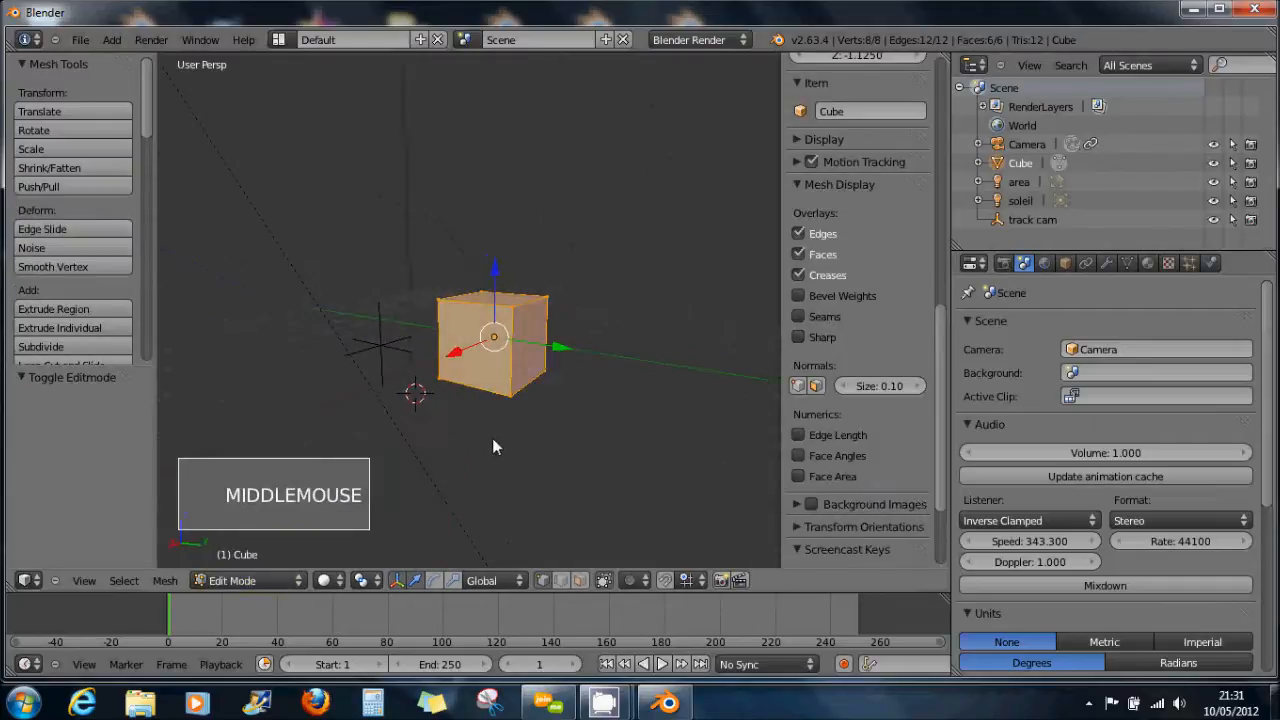
# Switch to face selection, select the cube's face on its positive Y side and view it from the front
pyautogui.rightClick(538, 366)
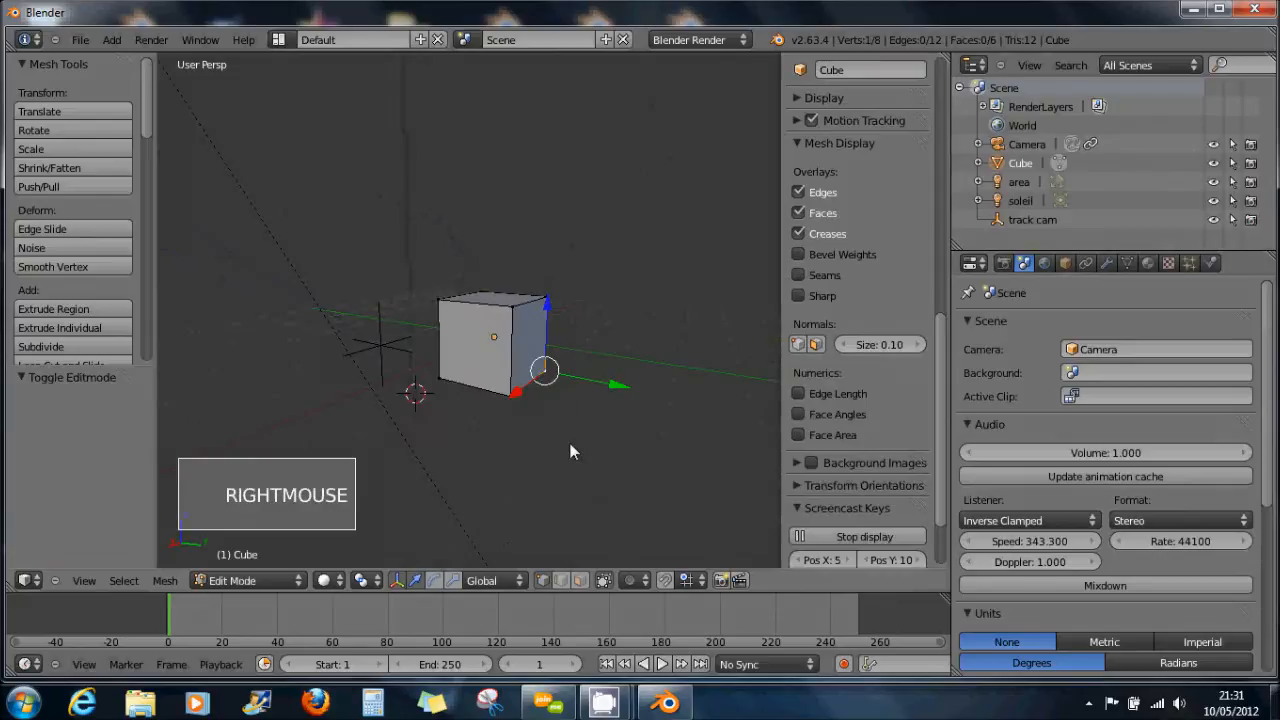
pyautogui.click(579, 580)
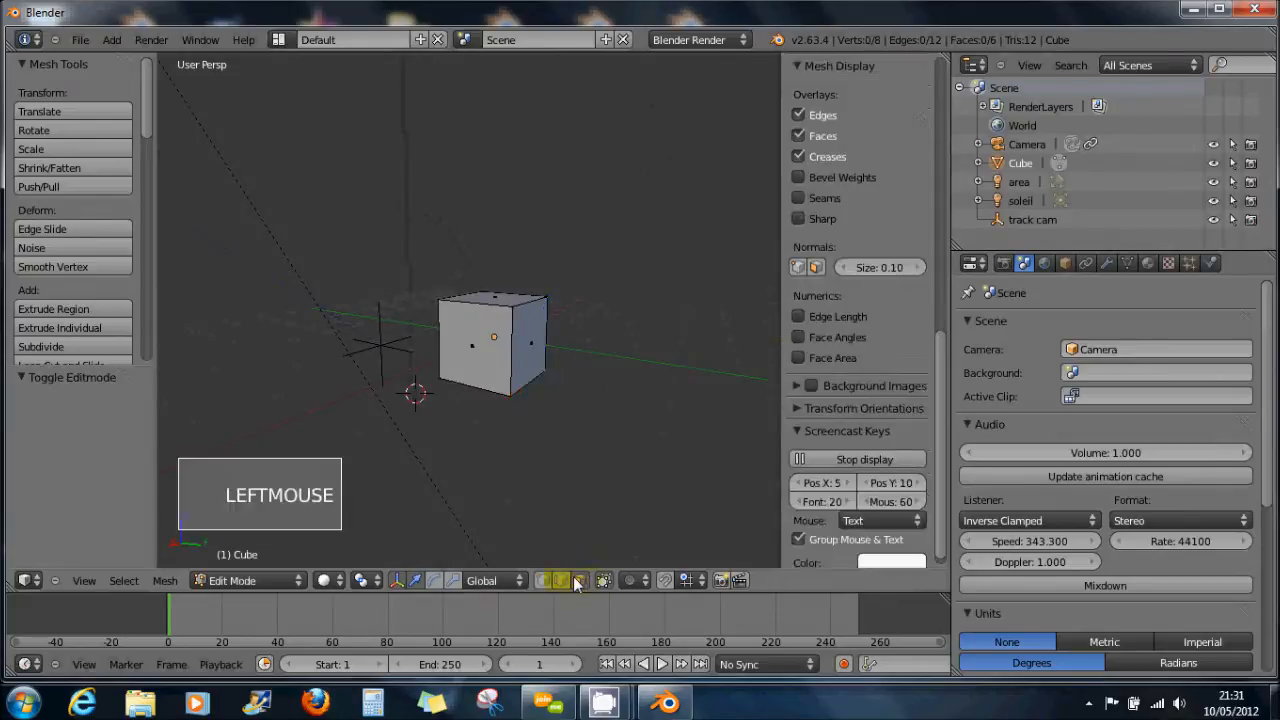
pyautogui.rightClick(536, 337)
pyautogui.moveTo(540, 464); pyautogui.dragTo(560, 371, button='middle')
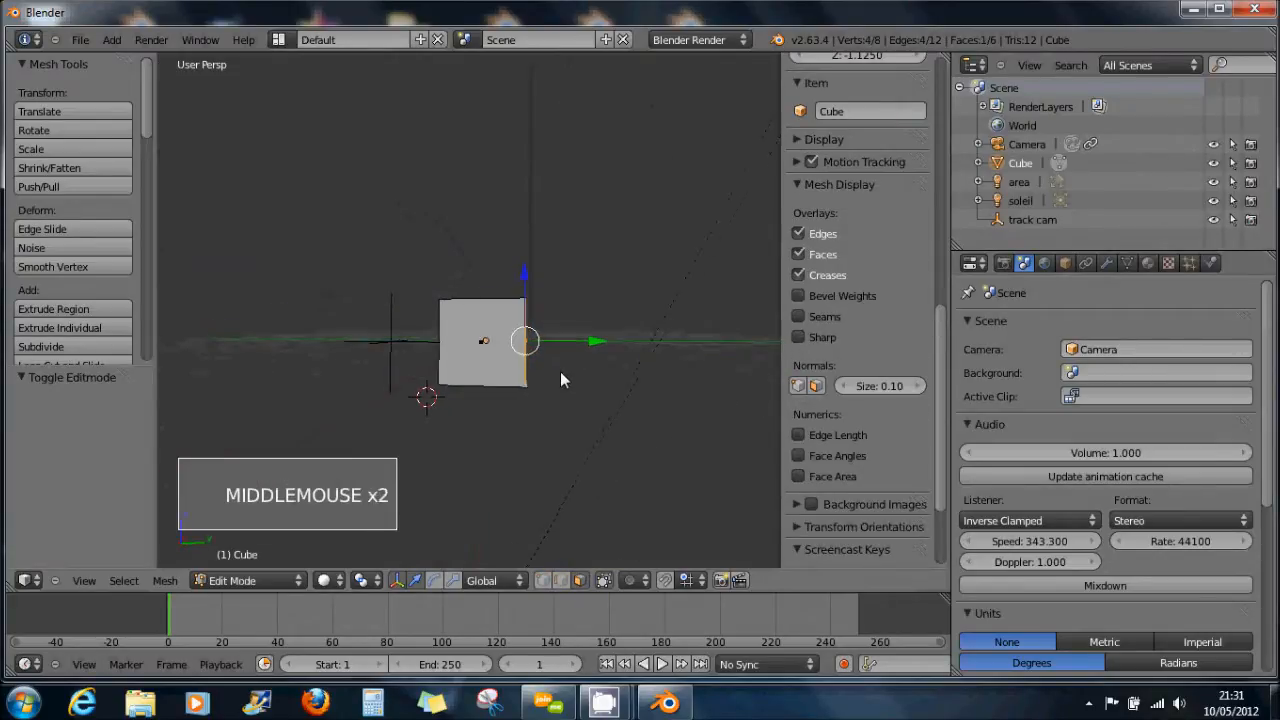
pyautogui.scroll(1, 548, 417)
pyautogui.scroll(2, 548, 418)
pyautogui.scroll(-2, 548, 418)
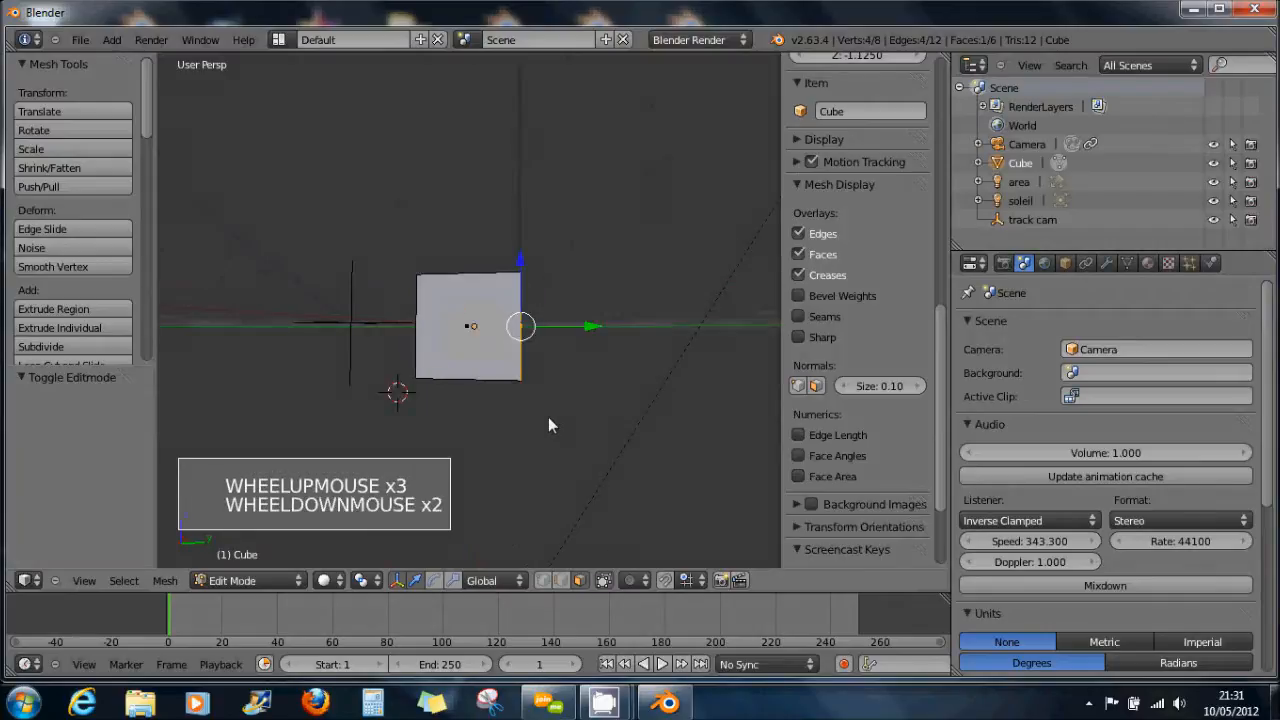
pyautogui.press('KP_1')
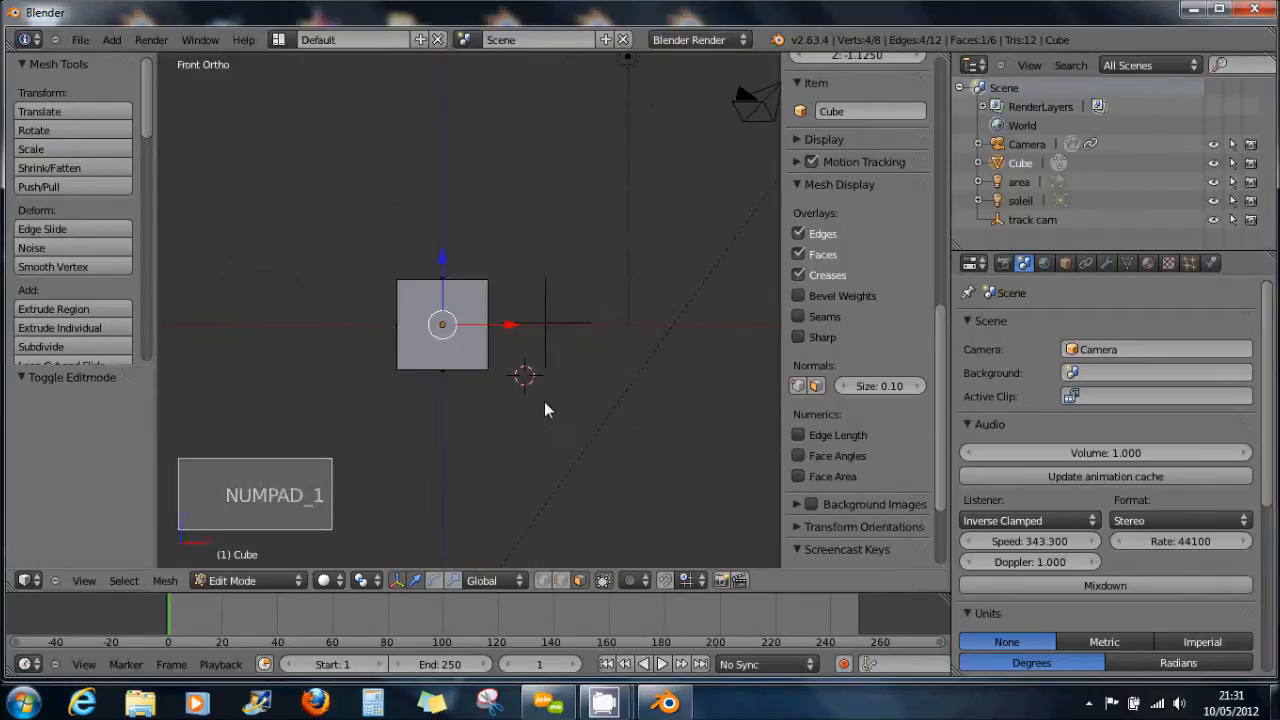
# Clear the selection and select the cube's face on its positive X side, shown edge-on in the front view
pyautogui.press('a')
pyautogui.press('a')
pyautogui.moveTo(511, 340); pyautogui.dragTo(496, 340, button='middle')
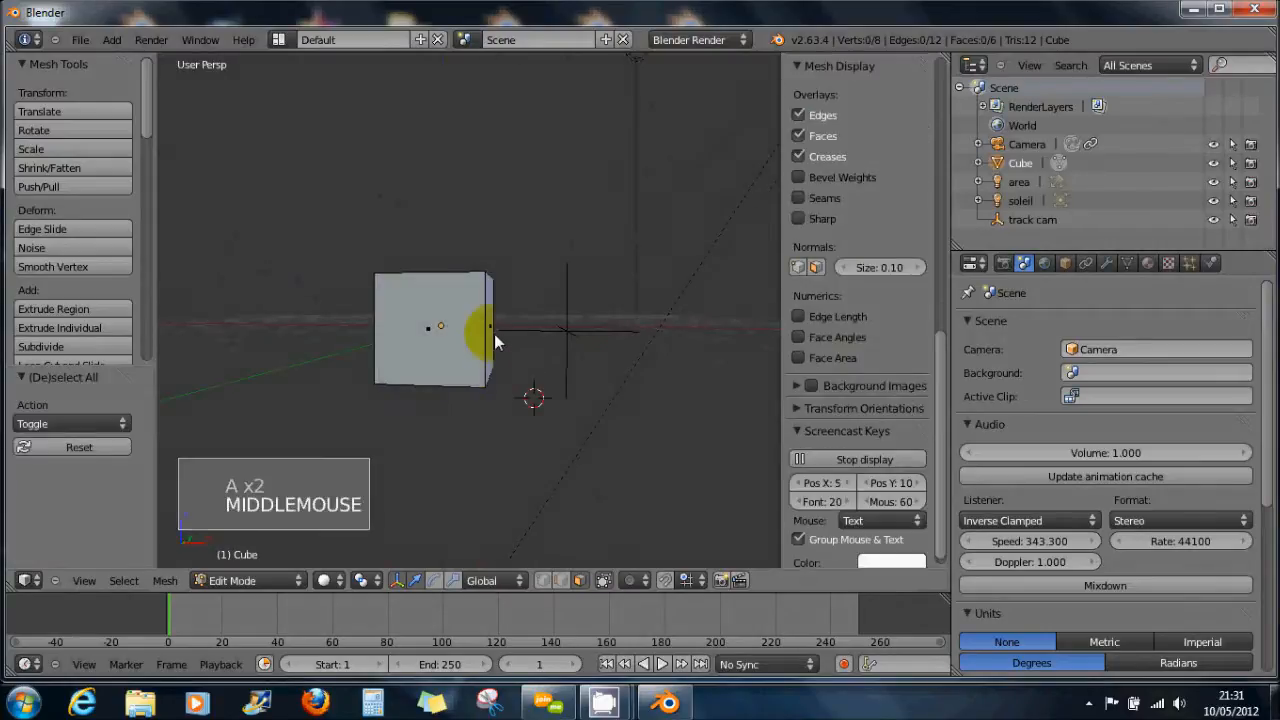
pyautogui.rightClick(494, 334)
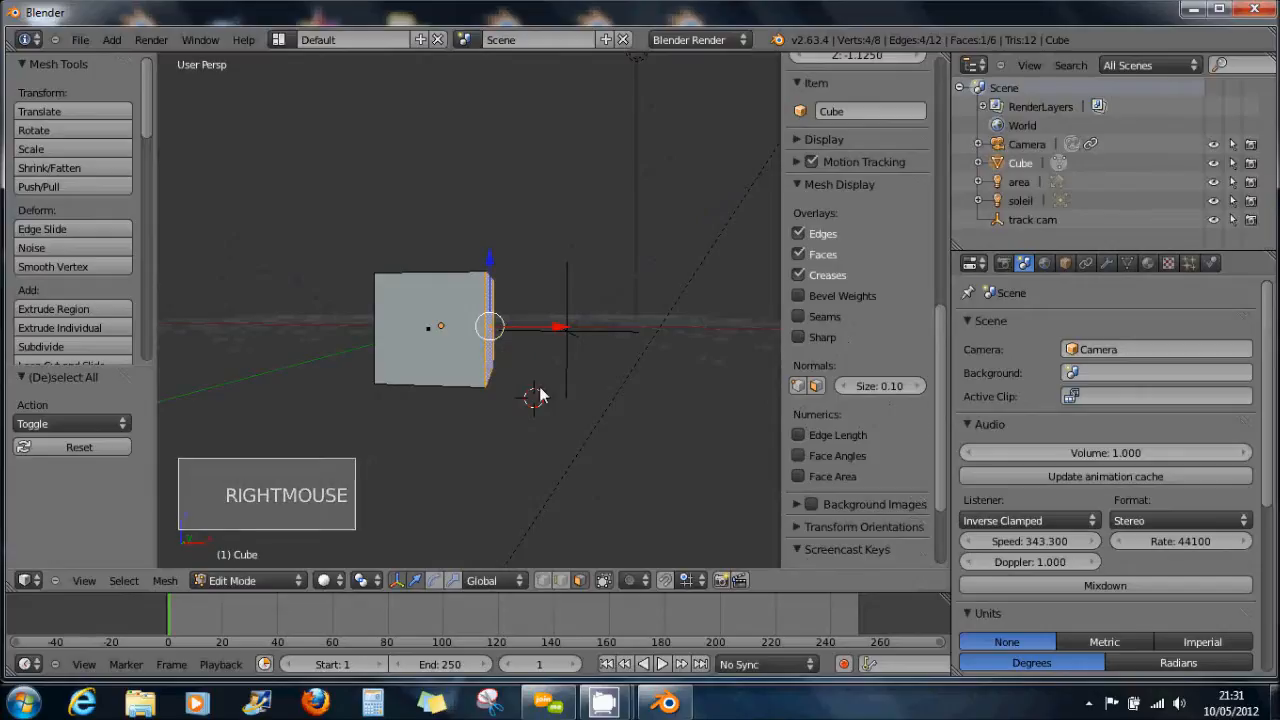
pyautogui.press('KP_1')
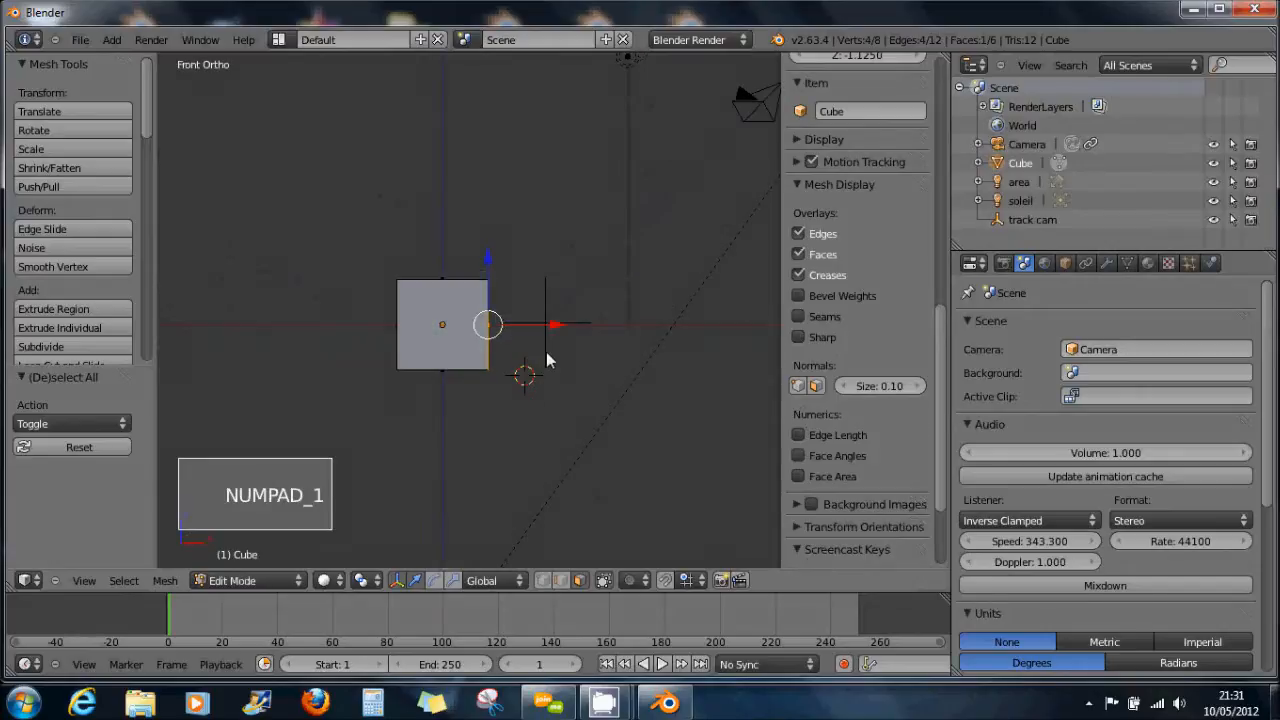
# Place the 3D cursor directly below the selected face in the front view and Spin the face 90 degrees around it
pyautogui.click(536, 413)
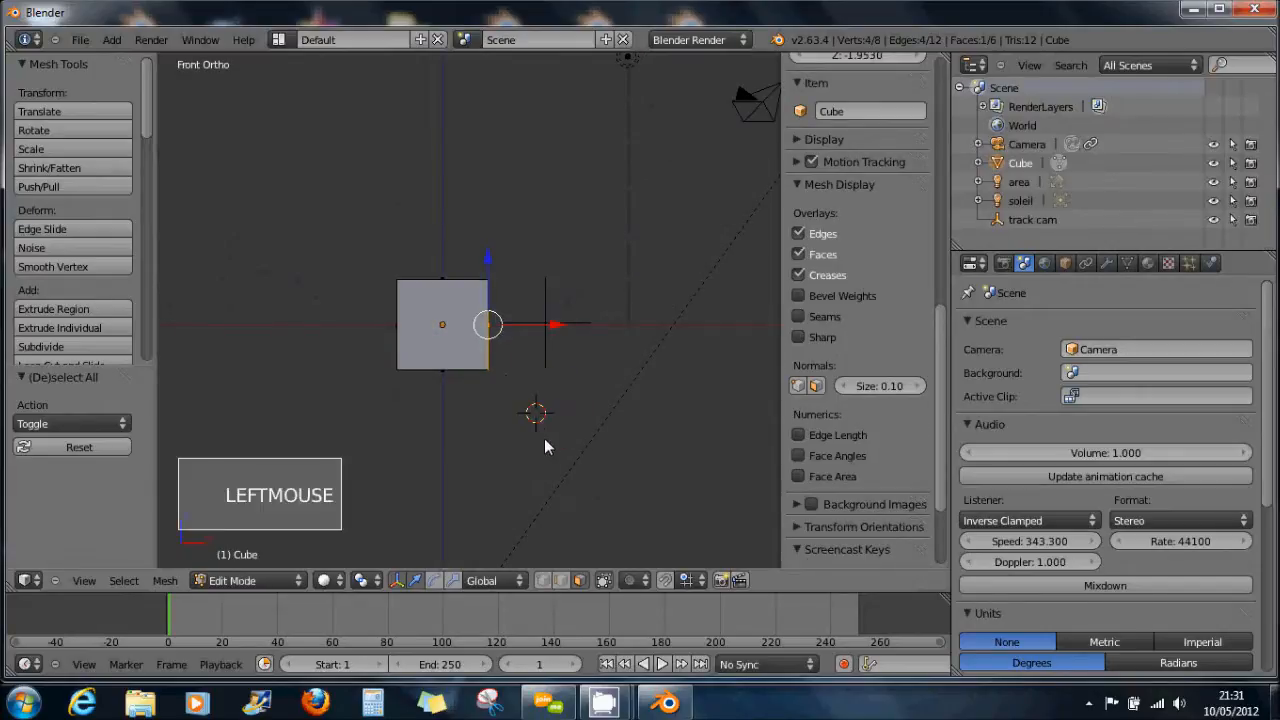
pyautogui.moveTo(147, 132); pyautogui.dragTo(155, 178)
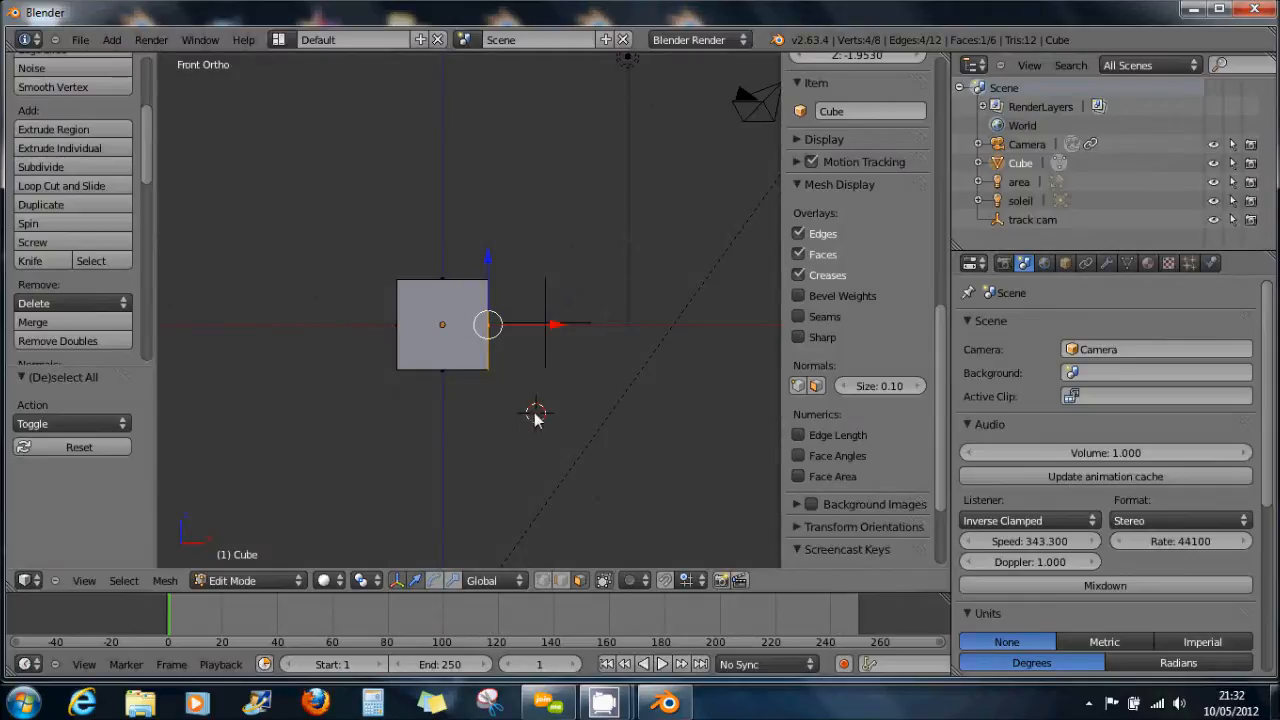
pyautogui.click(487, 414)
pyautogui.click(62, 230)
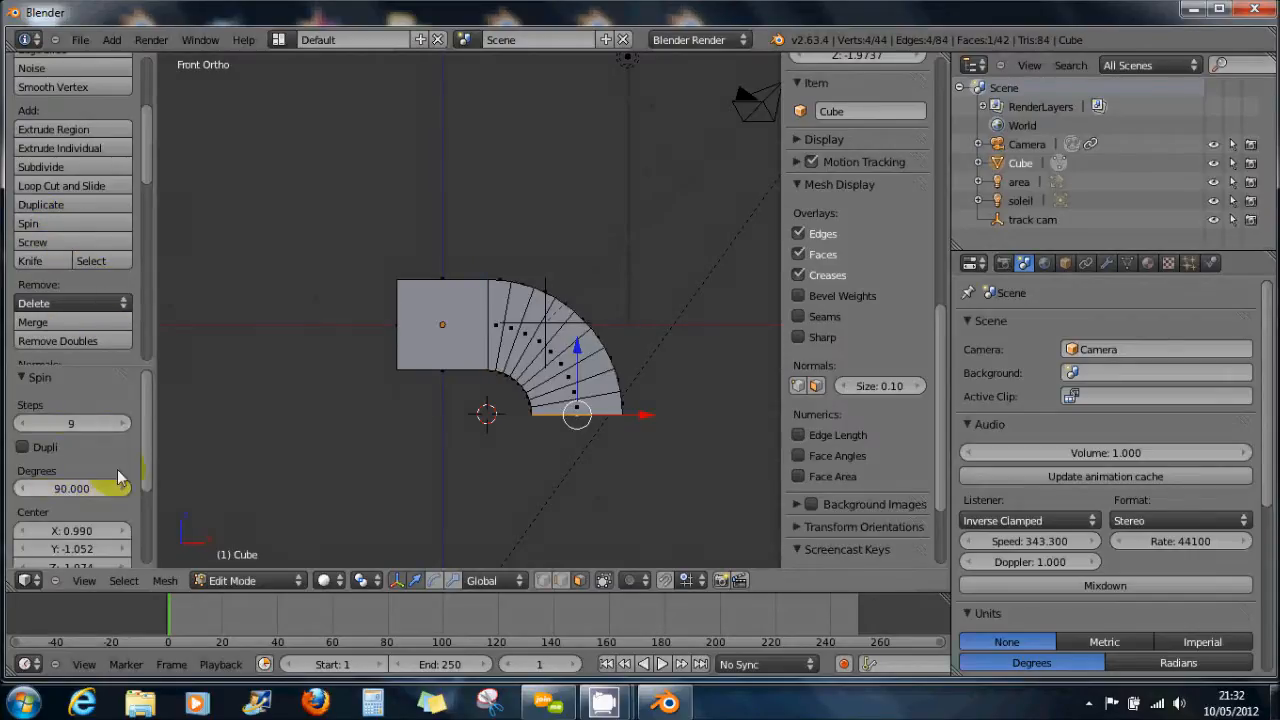
# Review the Spin options and reduce the bend to 3 steps
pyautogui.moveTo(143, 457); pyautogui.dragTo(134, 523)
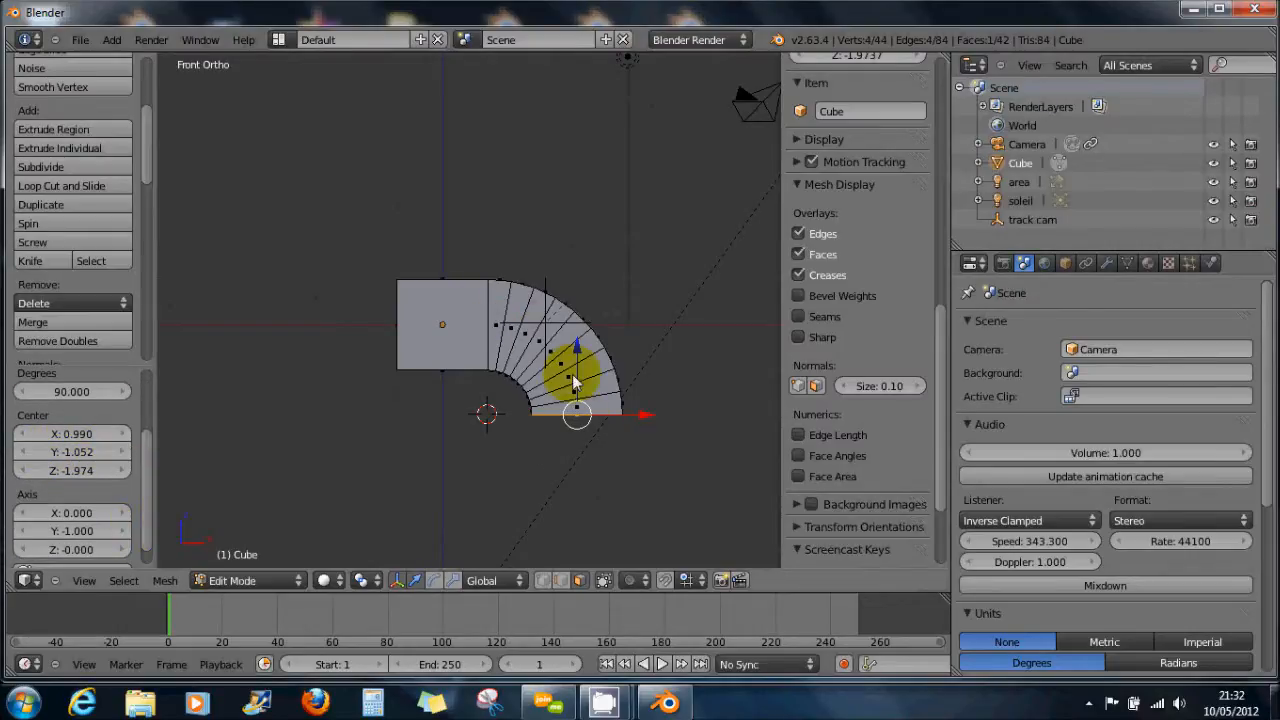
pyautogui.moveTo(600, 457); pyautogui.dragTo(570, 435, button='middle')
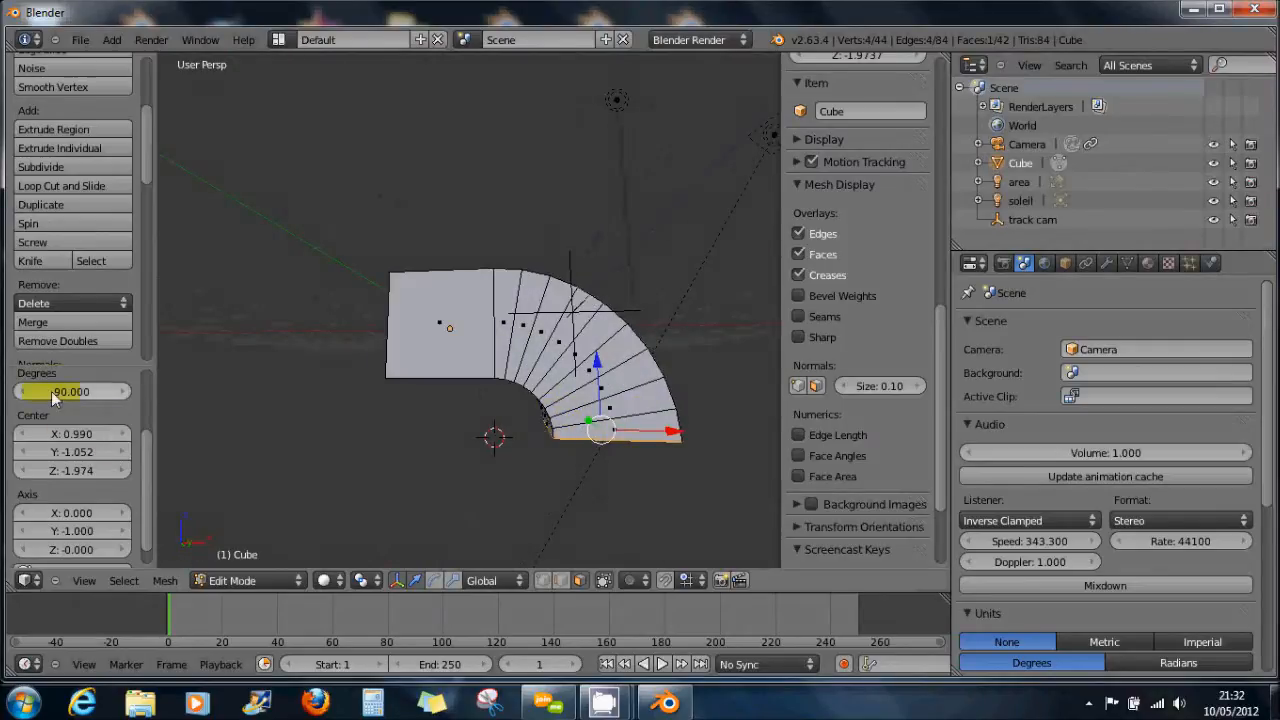
pyautogui.moveTo(144, 434); pyautogui.dragTo(146, 371)
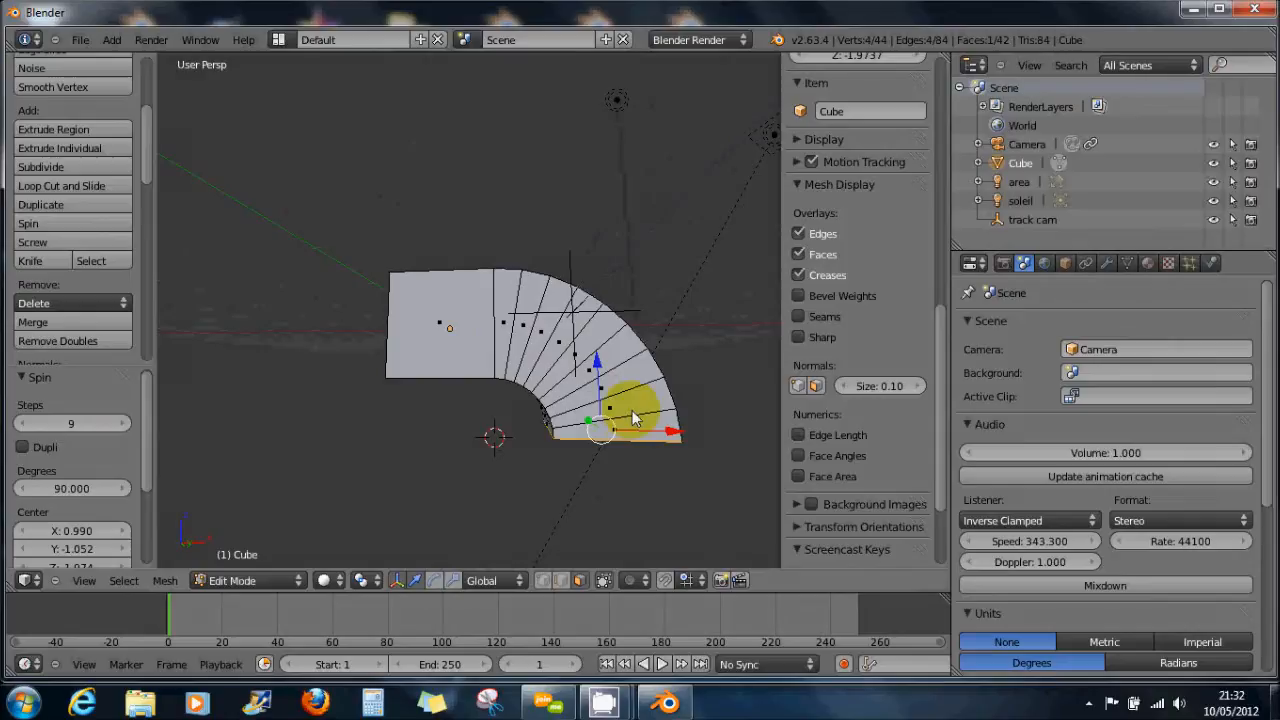
pyautogui.click(21, 424)
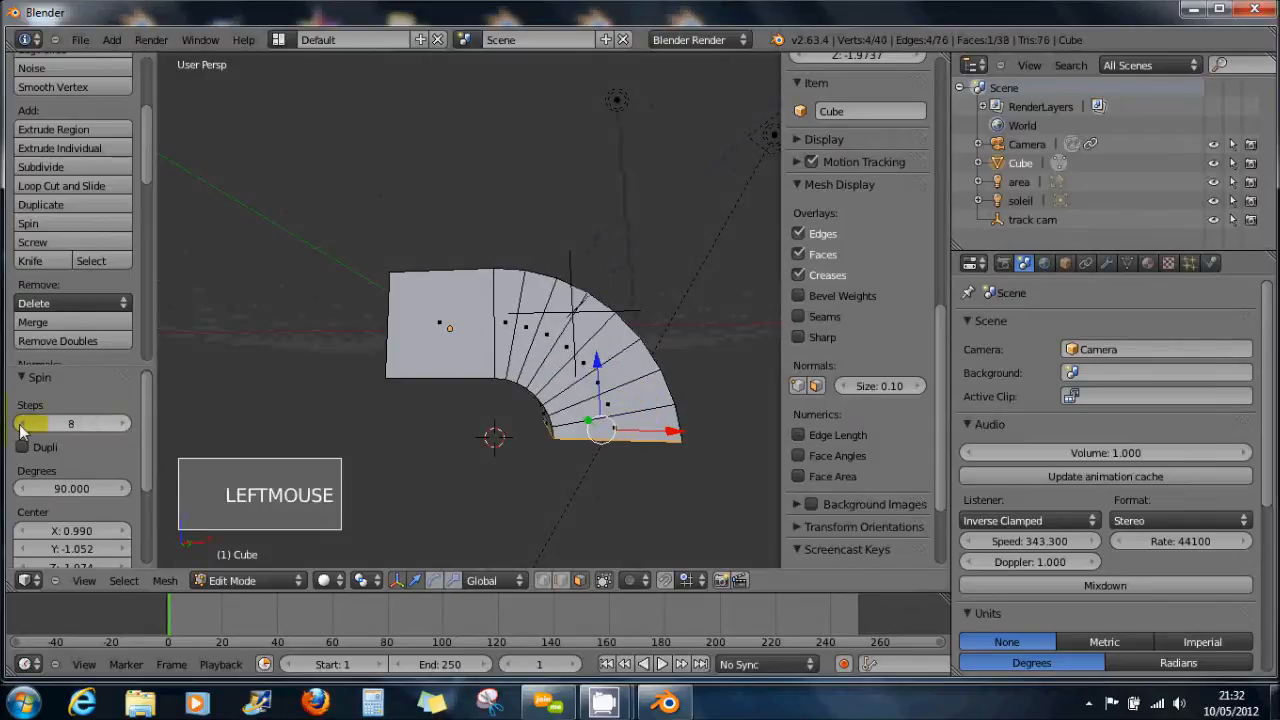
pyautogui.click(21, 424)
pyautogui.click(21, 424)
pyautogui.click(21, 424)
pyautogui.click(21, 424)
pyautogui.click(21, 424)
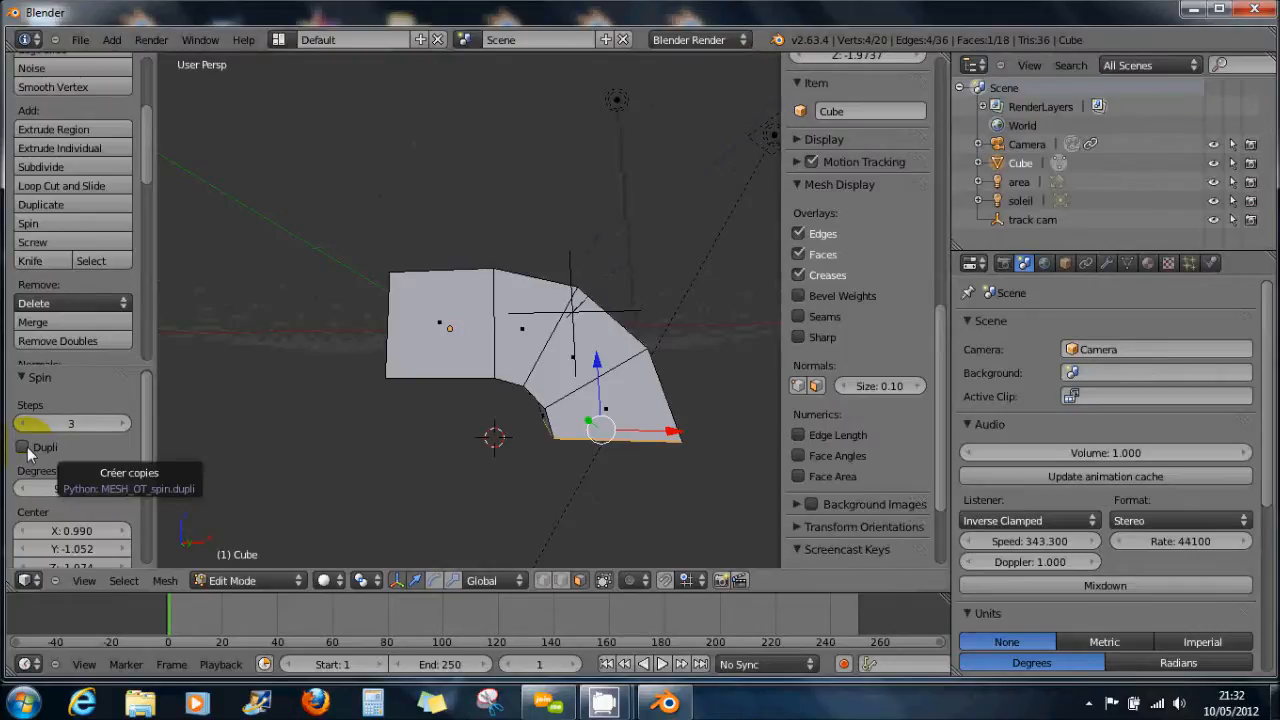
# Enable Dupli for the spin, inspect the face copies from different angles and disable it again
pyautogui.click(23, 447)
pyautogui.moveTo(570, 438); pyautogui.dragTo(557, 332, button='middle')
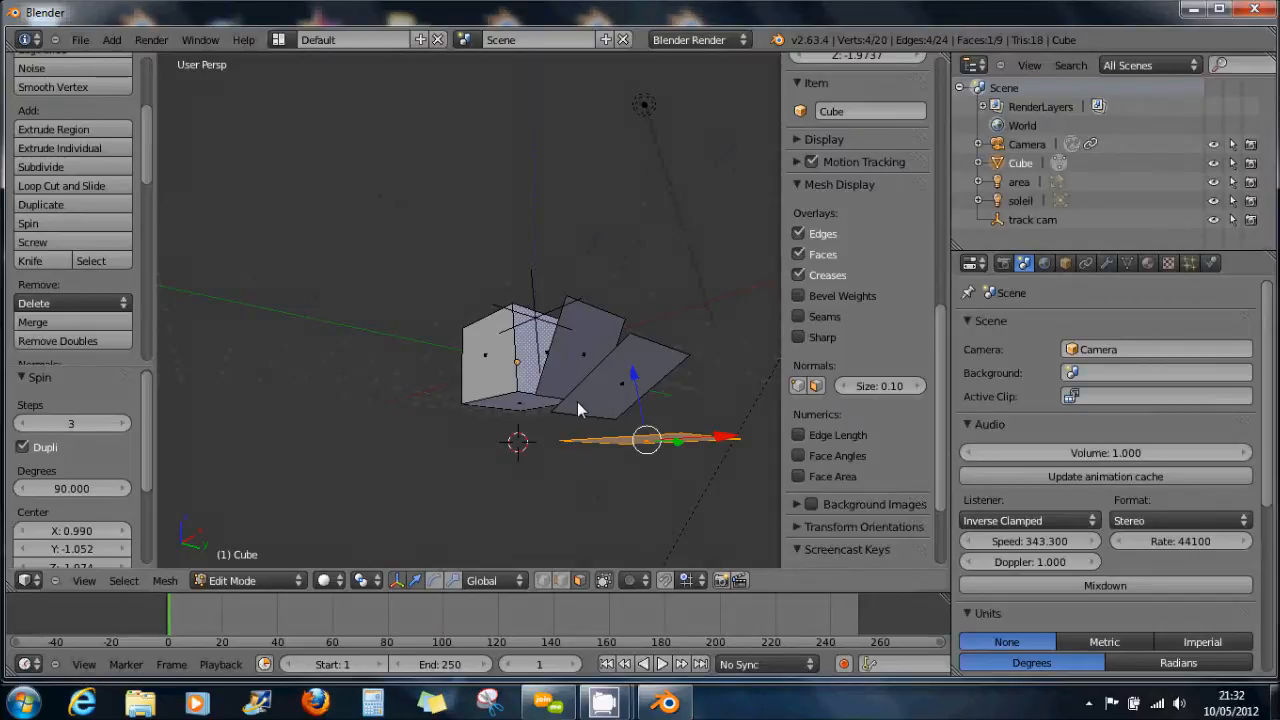
pyautogui.moveTo(542, 418); pyautogui.dragTo(584, 443, button='middle')
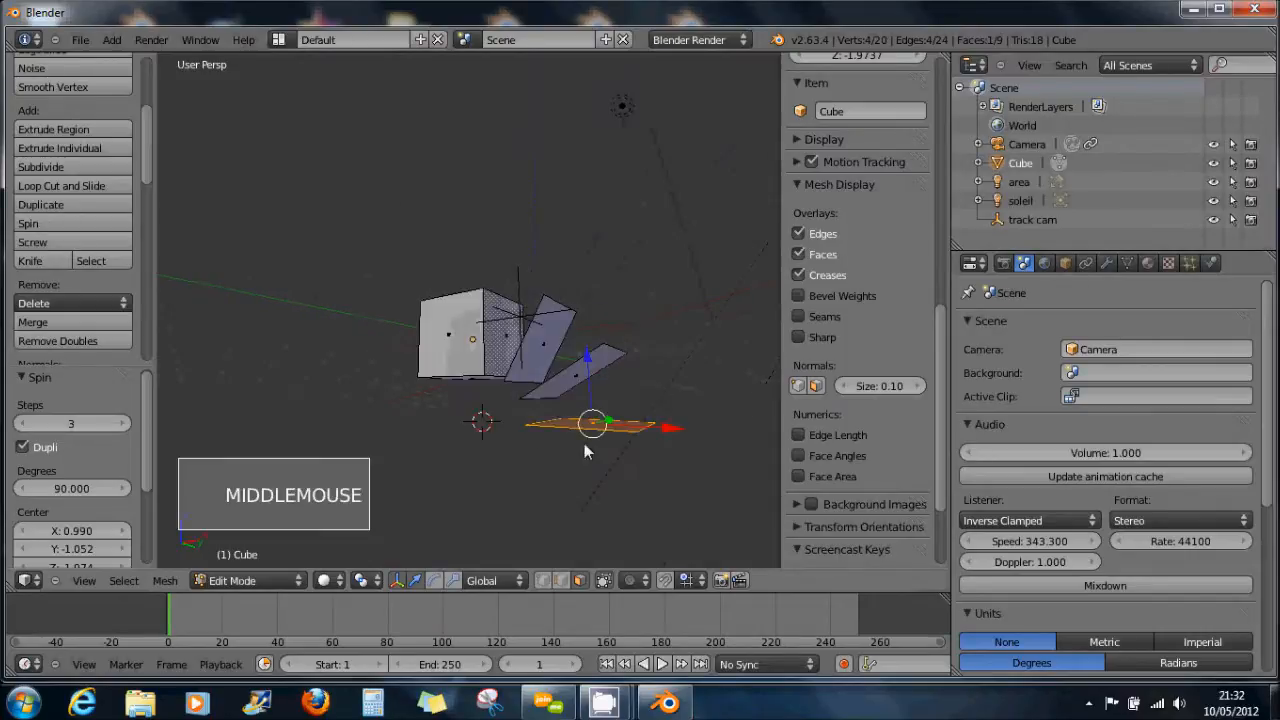
pyautogui.click(22, 447)
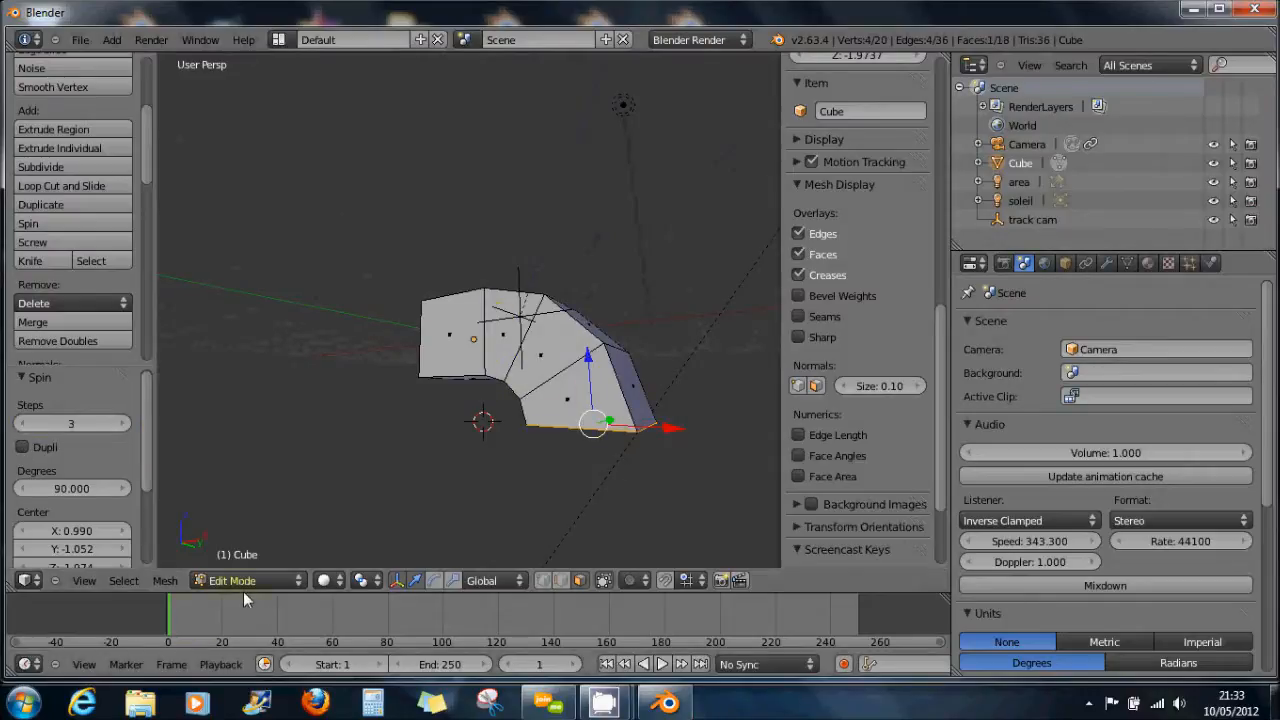
# Switch the display to wireframe and examine the selected end face of the bend from several angles
pyautogui.press('z')
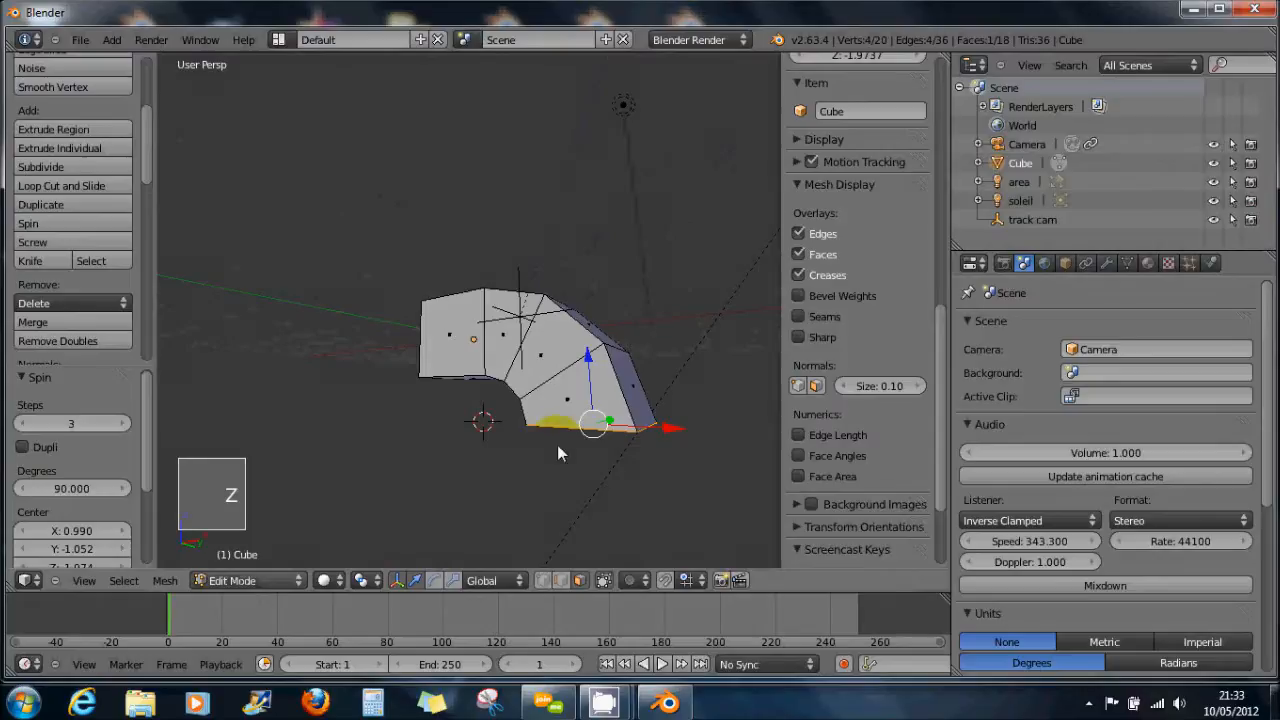
pyautogui.press('z')
pyautogui.moveTo(550, 446); pyautogui.dragTo(484, 536, button='middle')
pyautogui.scroll(4, 595, 515)
pyautogui.moveTo(600, 512); pyautogui.dragTo(728, 238, button='middle')
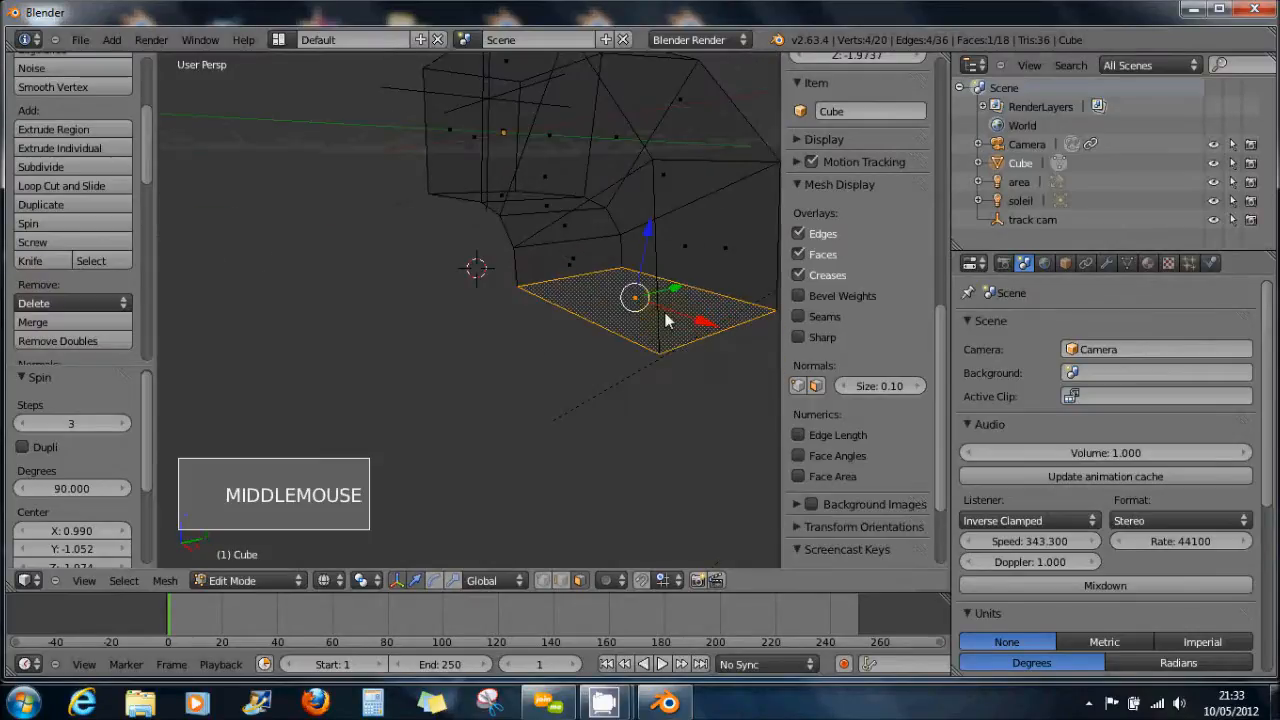
pyautogui.moveTo(690, 227)
pyautogui.mouseDown(button='middle')
pyautogui.moveTo(629, 184)
pyautogui.moveTo(703, 213)
pyautogui.mouseUp(button='middle')
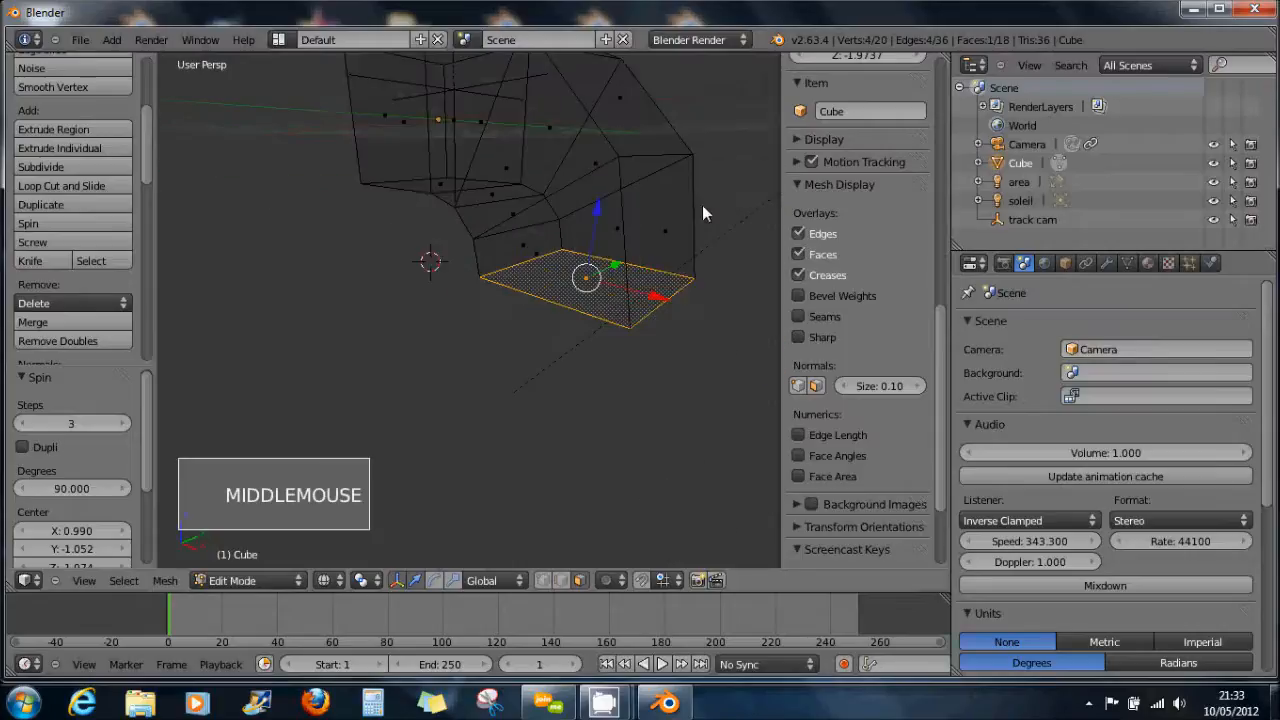
pyautogui.moveTo(509, 129); pyautogui.dragTo(470, 127, button='middle')
pyautogui.scroll(-2, 566, 175)
pyautogui.scroll(-2, 540, 166)
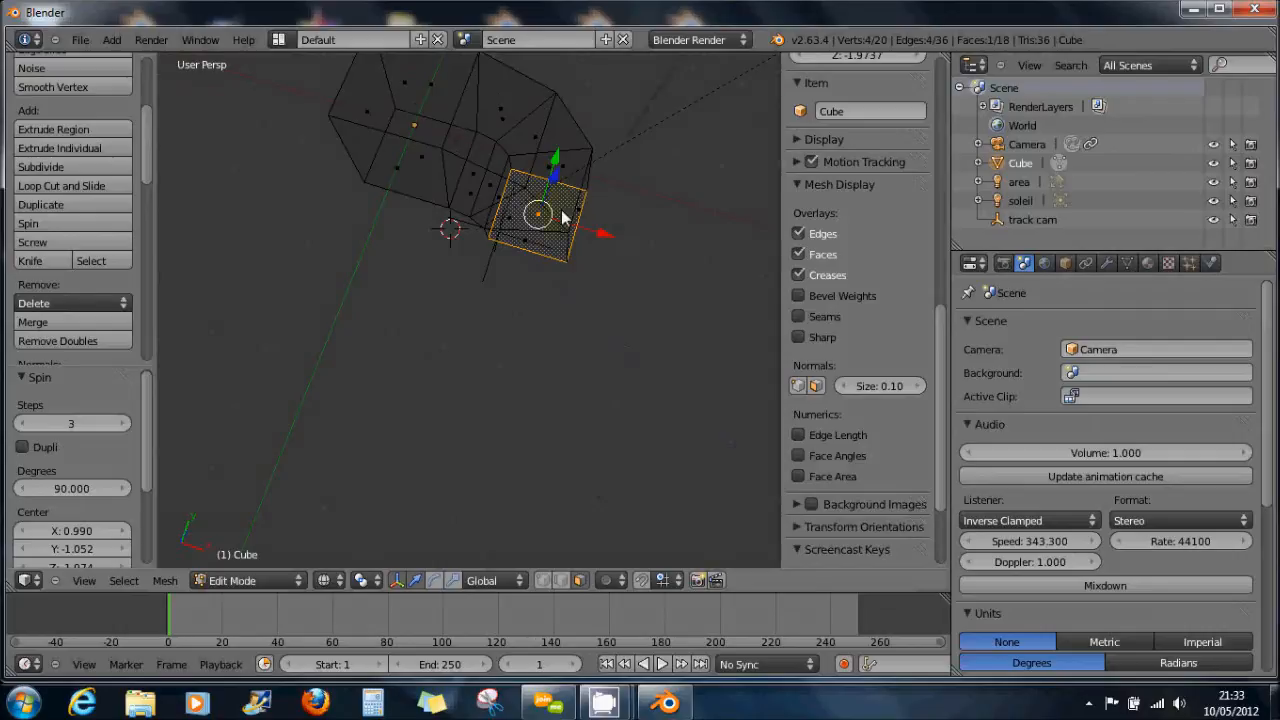
pyautogui.moveTo(573, 280); pyautogui.dragTo(539, 305, button='middle')
pyautogui.scroll(-2, 527, 314)
# Use vertex selection to pick the bend's outer lower corner in the front view and snap the 3D cursor to it
pyautogui.press('KP_1')
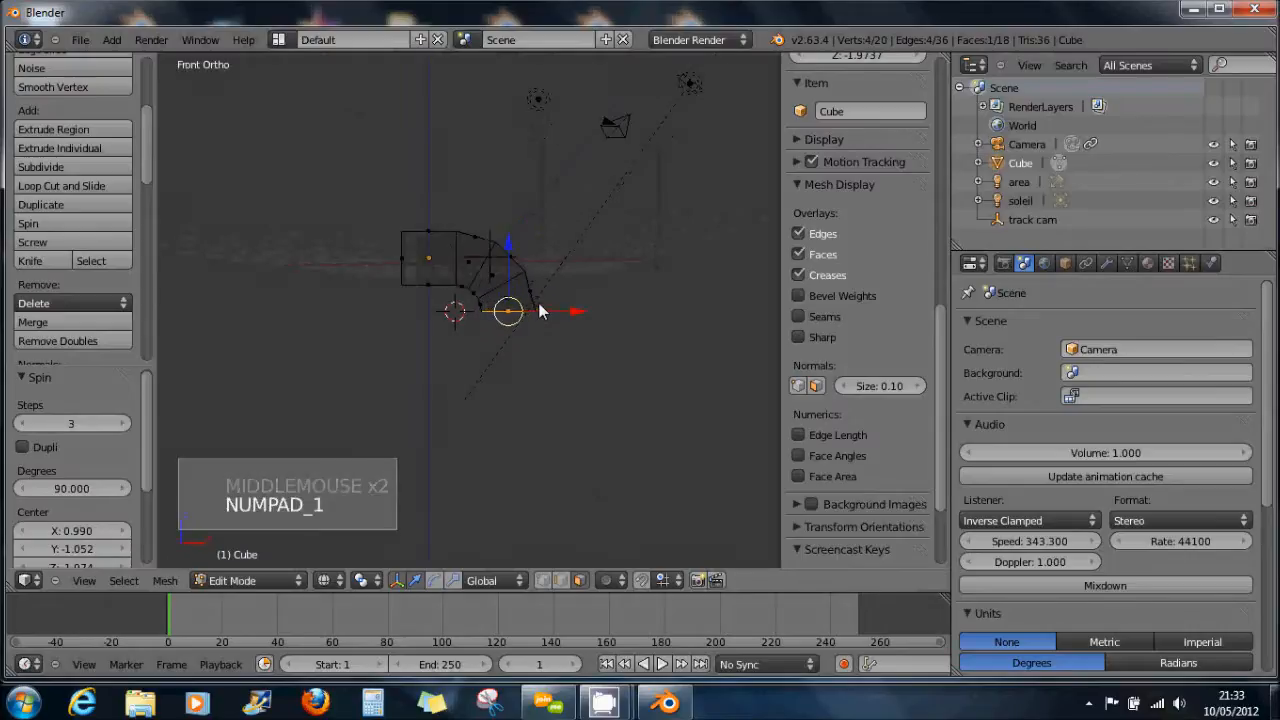
pyautogui.scroll(6, 538, 310)
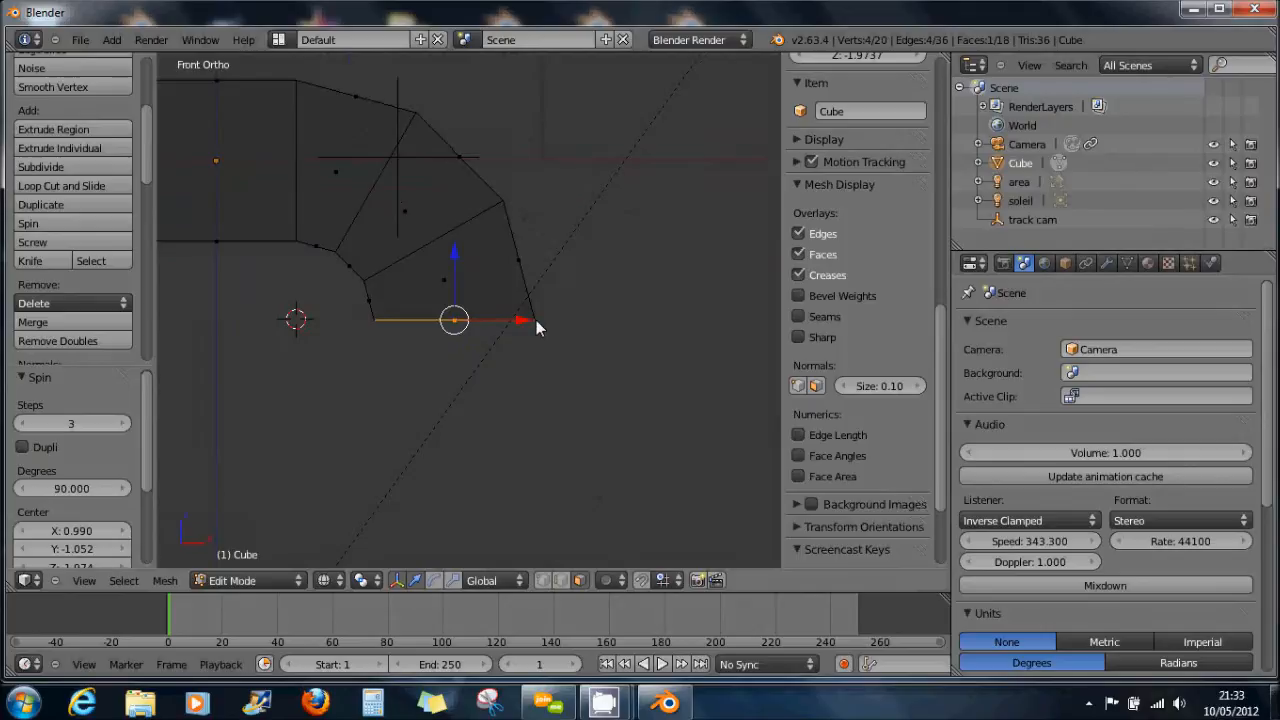
pyautogui.click(560, 580)
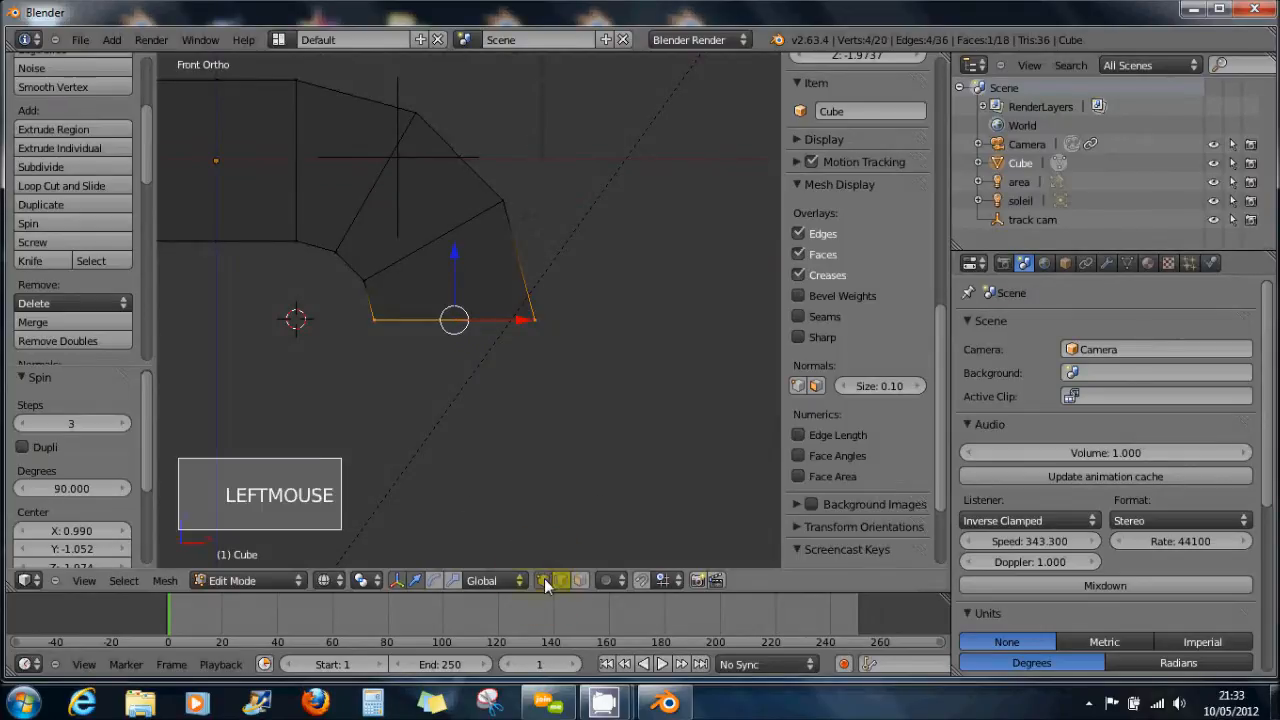
pyautogui.rightClick(537, 322)
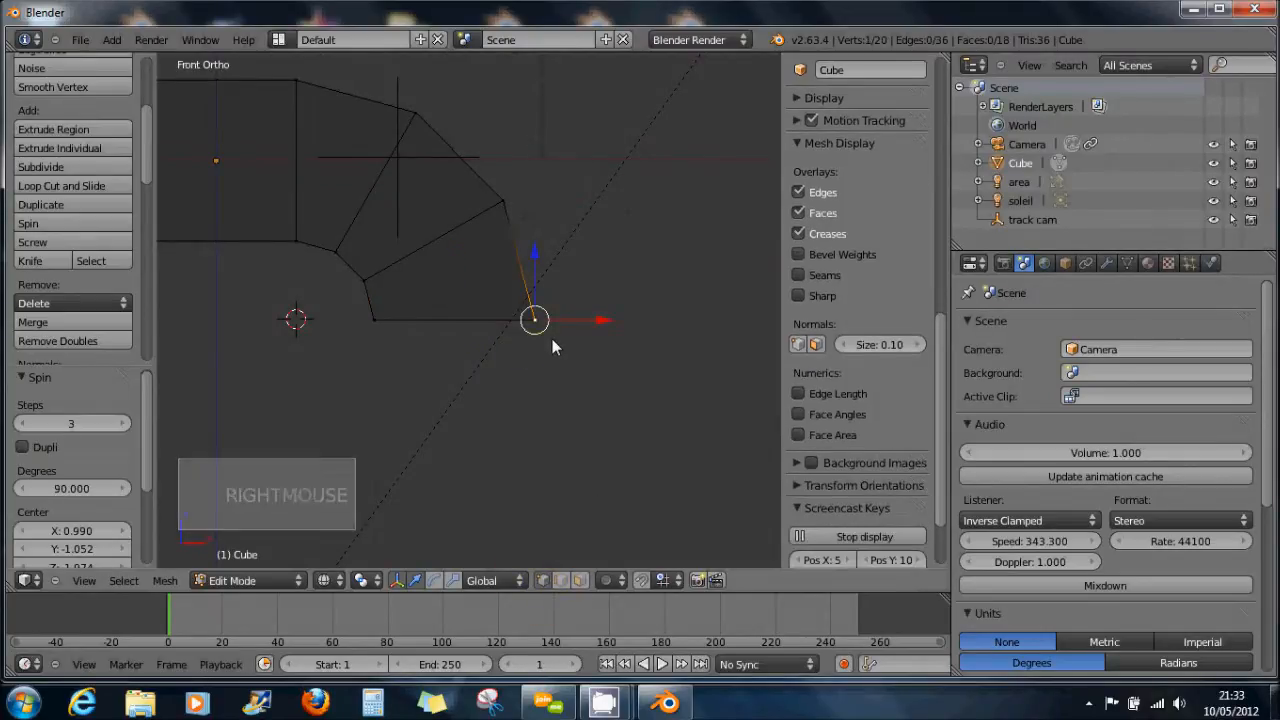
pyautogui.hotkey('shift', 's')
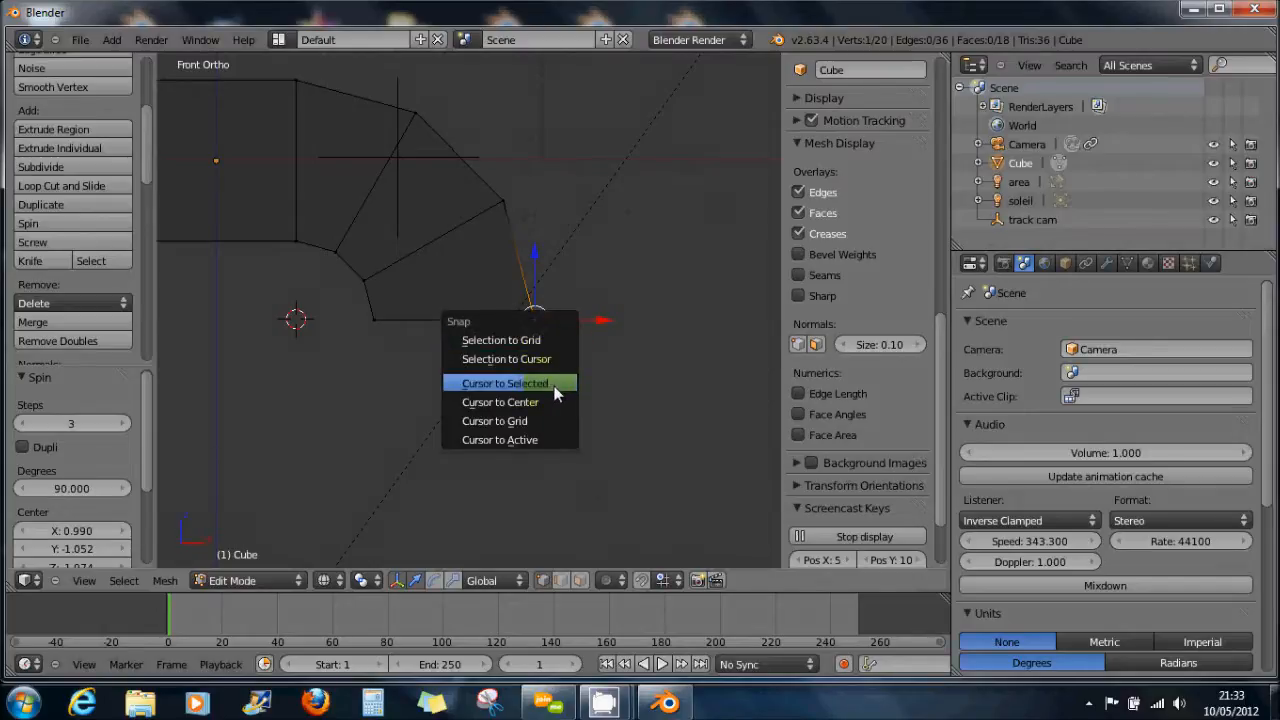
pyautogui.click(548, 385)
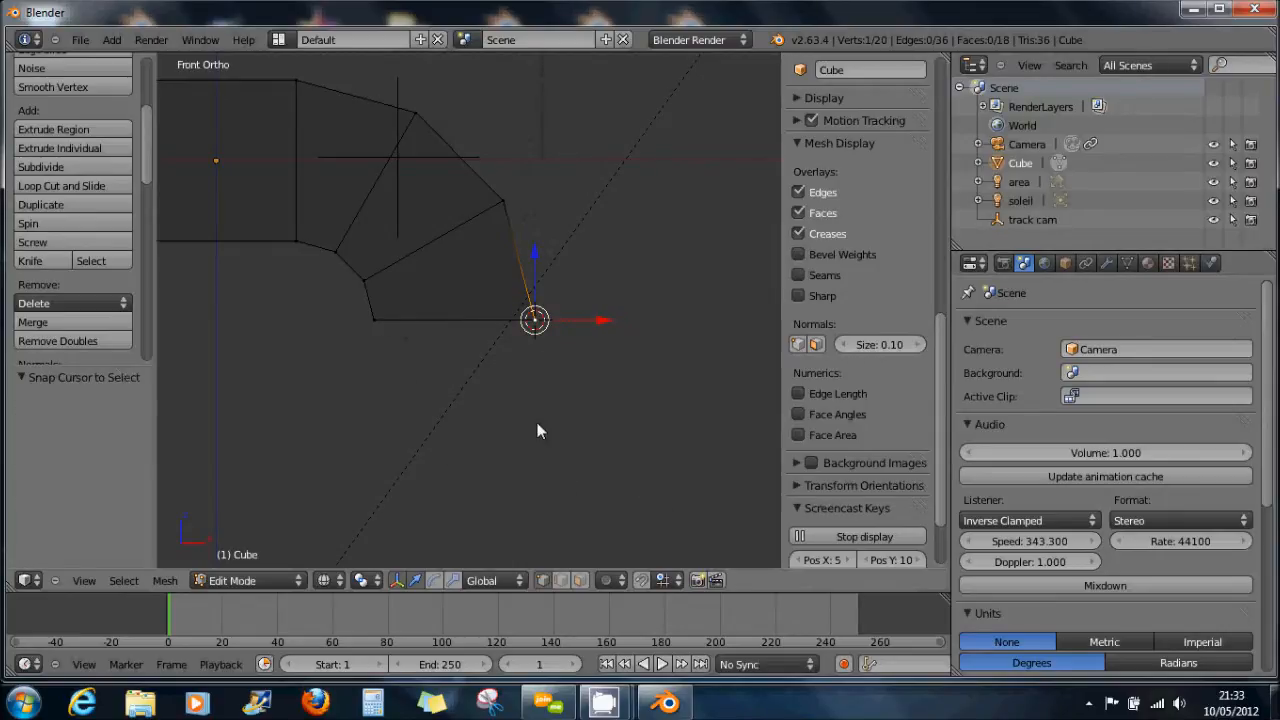
# Spin the selected corner vertex around the 3D cursor twice, using 3 steps and 90 degrees, and review the Spin options
pyautogui.click(43, 224)
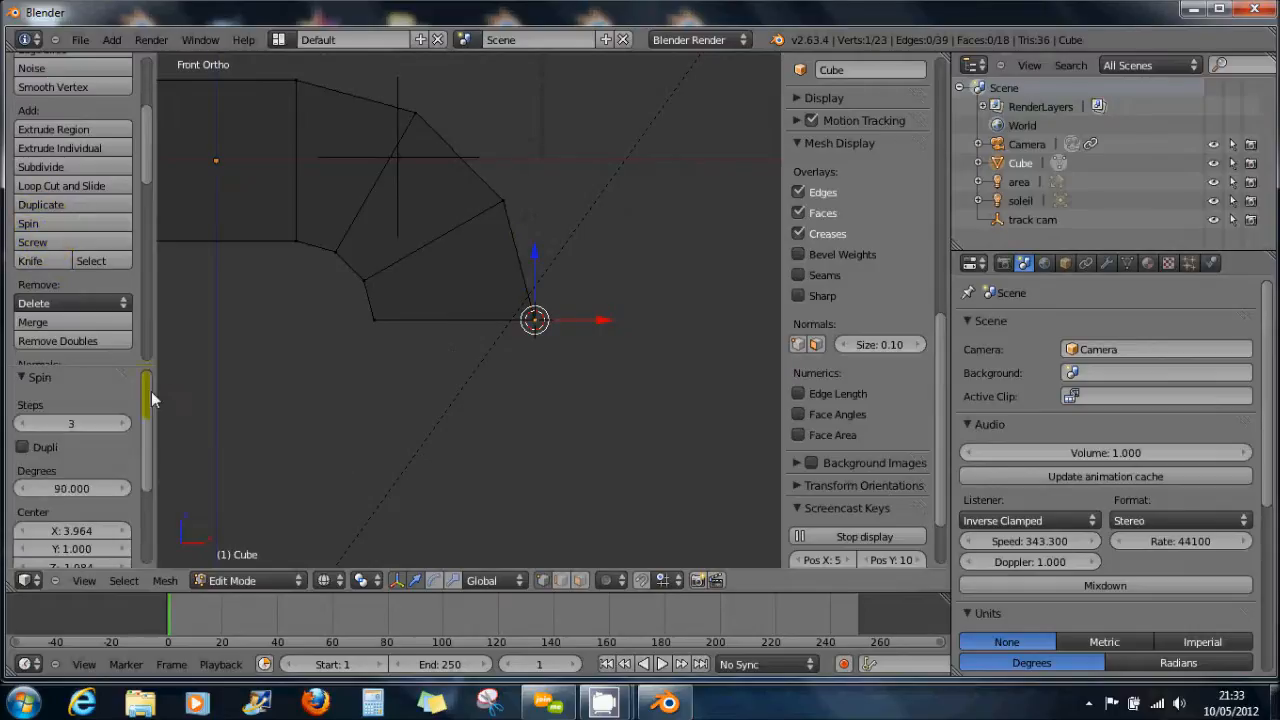
pyautogui.moveTo(148, 403); pyautogui.dragTo(145, 416)
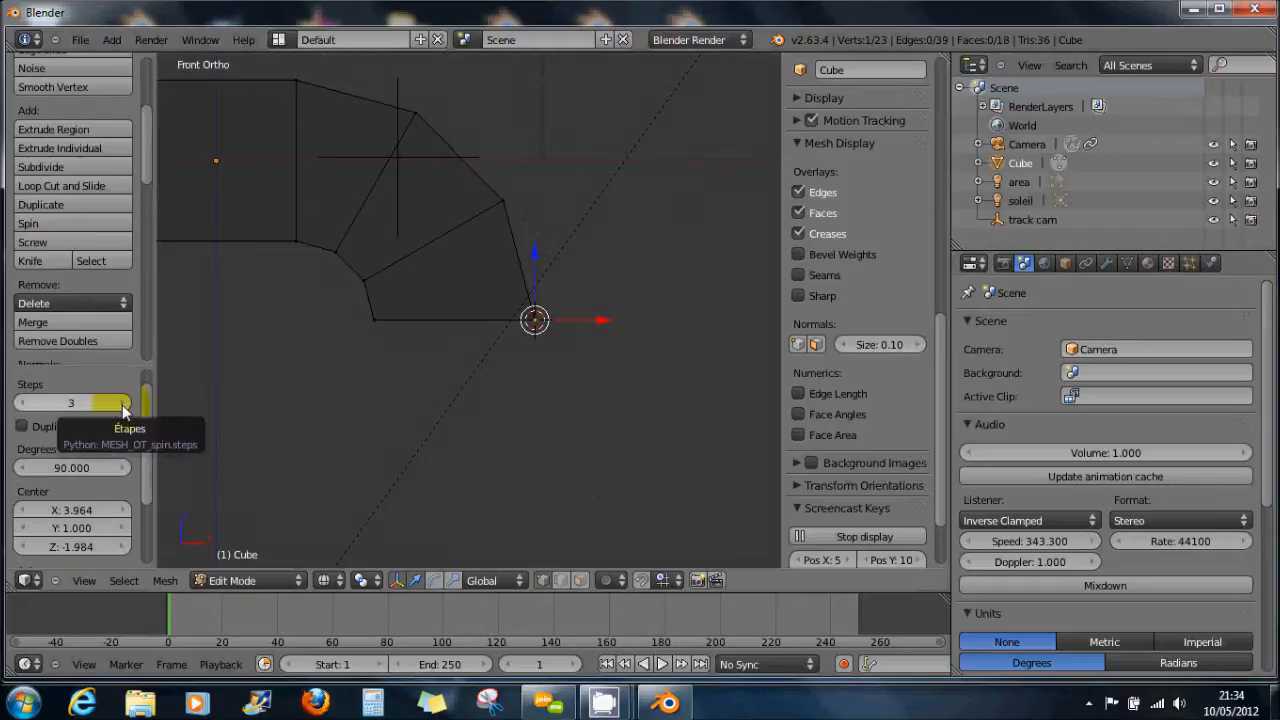
pyautogui.moveTo(122, 466); pyautogui.dragTo(149, 408)
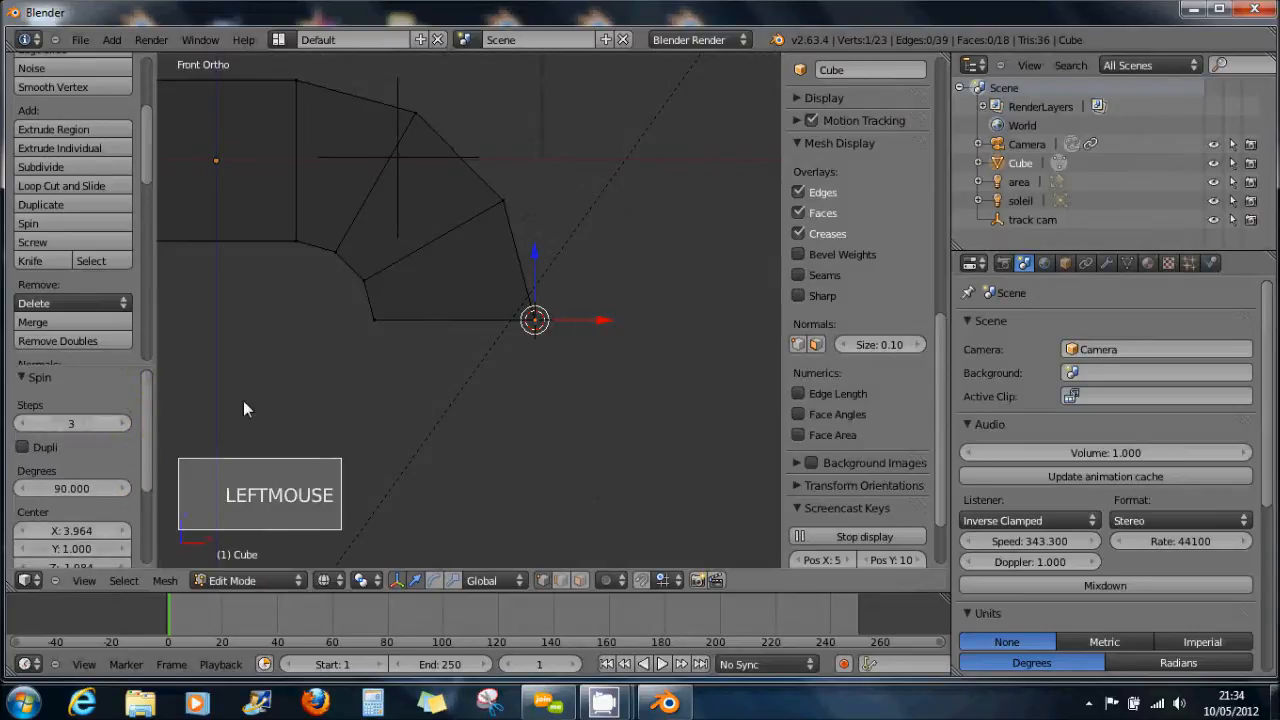
pyautogui.click(23, 377)
pyautogui.click(23, 377)
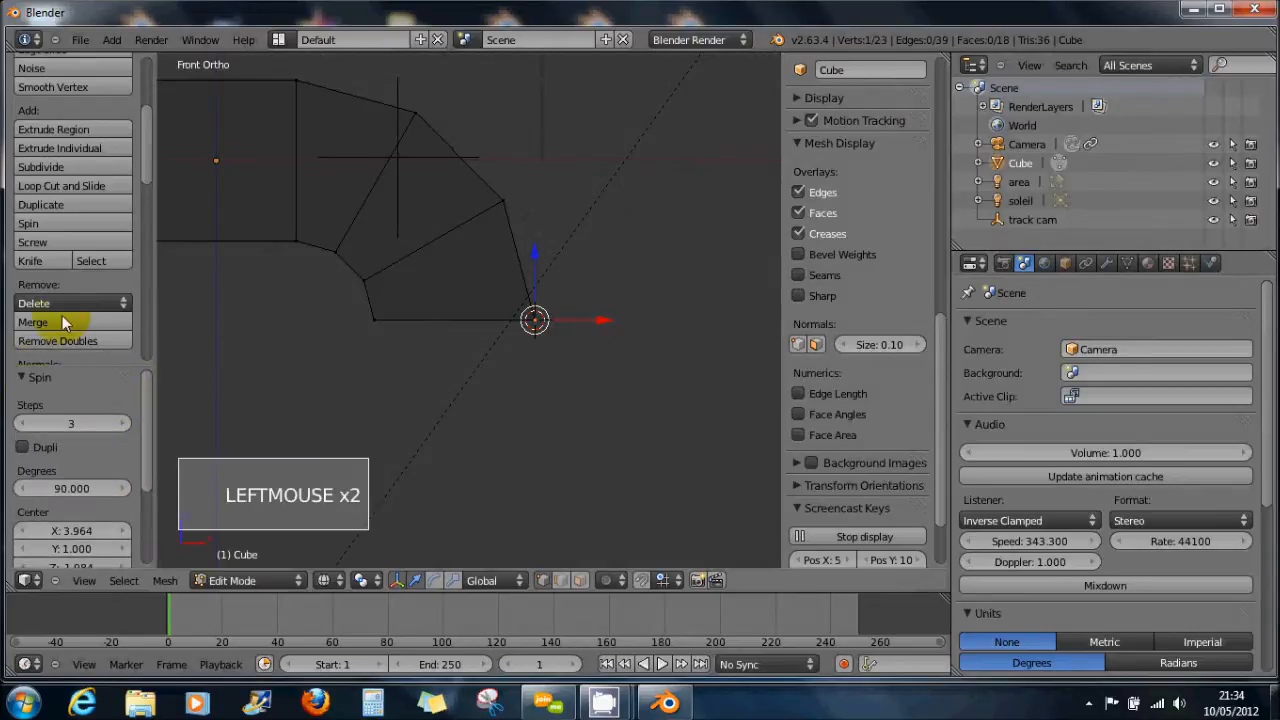
pyautogui.click(41, 225)
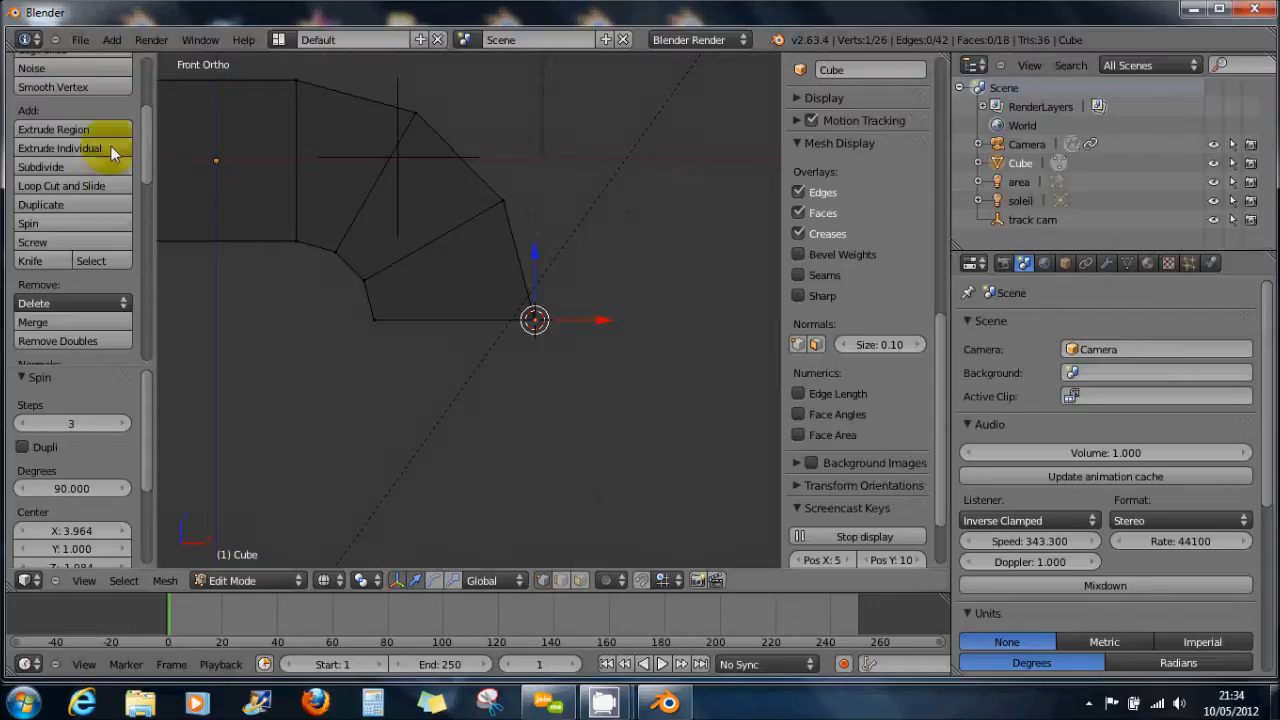
# Run Remove Doubles on the selected corner vertex
pyautogui.moveTo(145, 165)
pyautogui.mouseDown()
pyautogui.moveTo(145, 114)
pyautogui.moveTo(145, 184)
pyautogui.mouseUp()
pyautogui.click(50, 264)
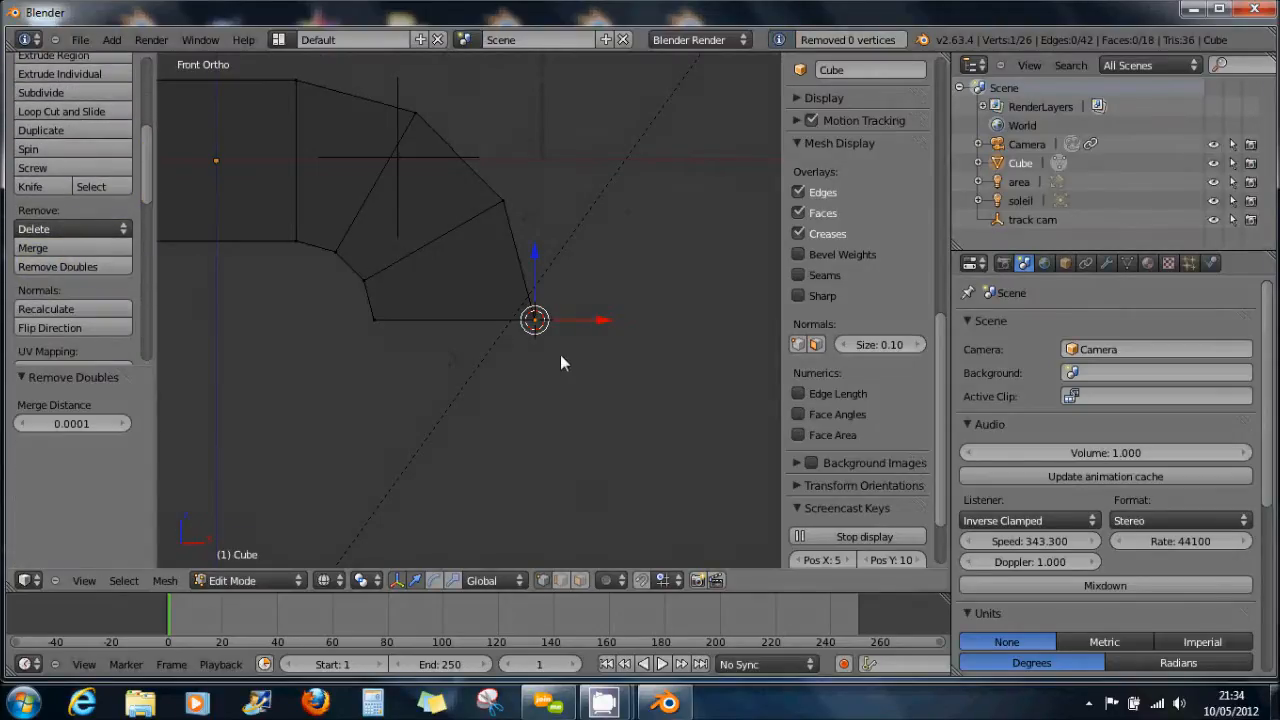
# Select the whole mesh and run Remove Doubles on it
pyautogui.press('a')
pyautogui.press('a')
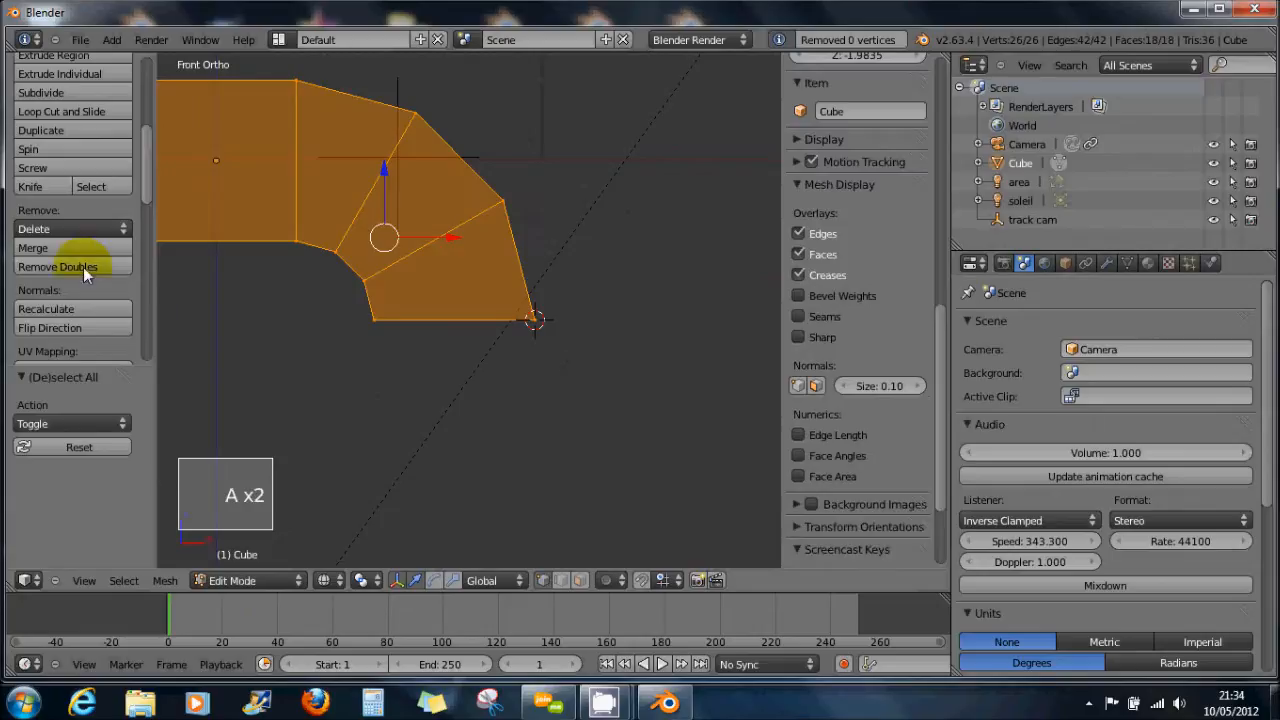
pyautogui.click(66, 268)
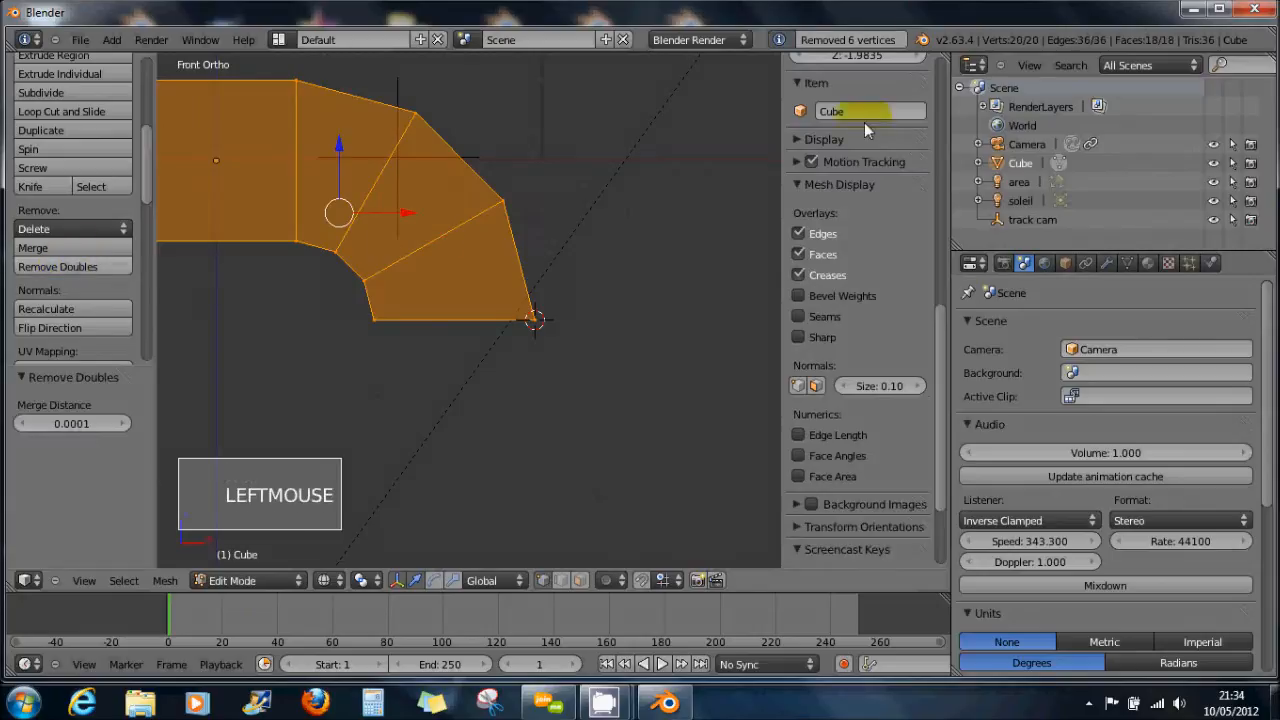
# Select the bend's outer lower corner vertex and snap the 3D cursor to it
pyautogui.click(534, 341)
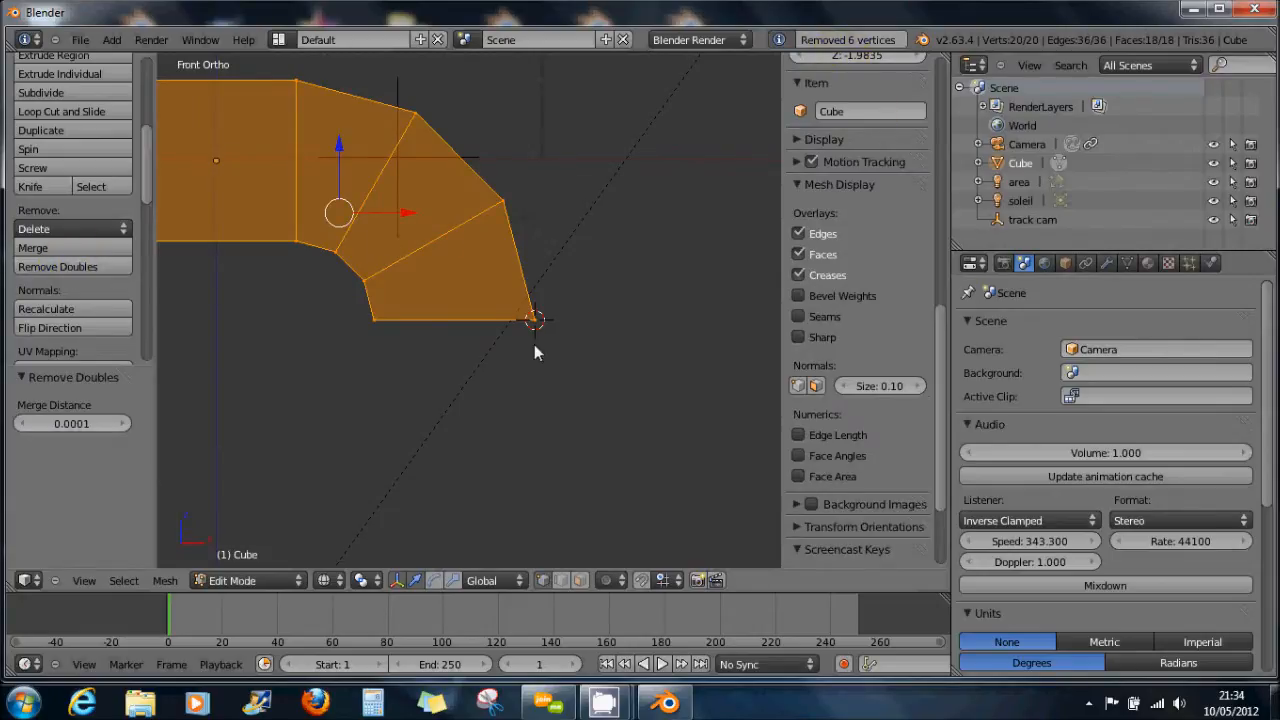
pyautogui.rightClick(536, 338)
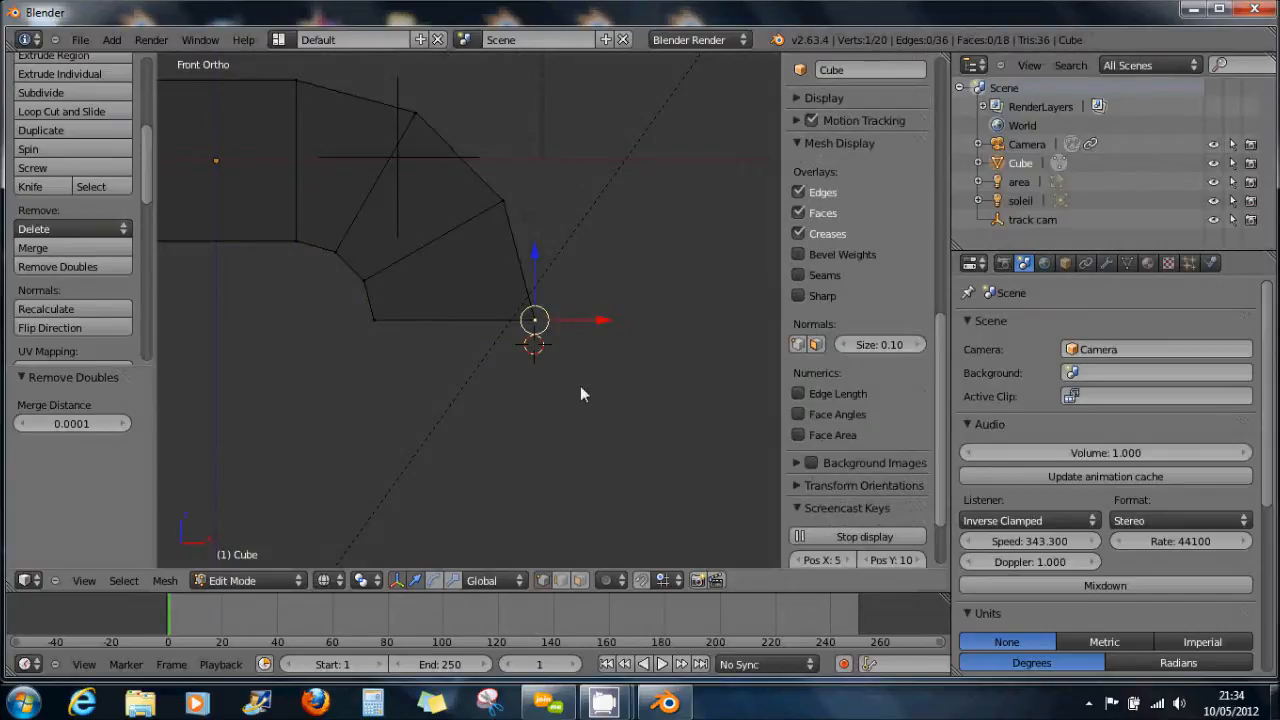
pyautogui.hotkey('shift', 's')
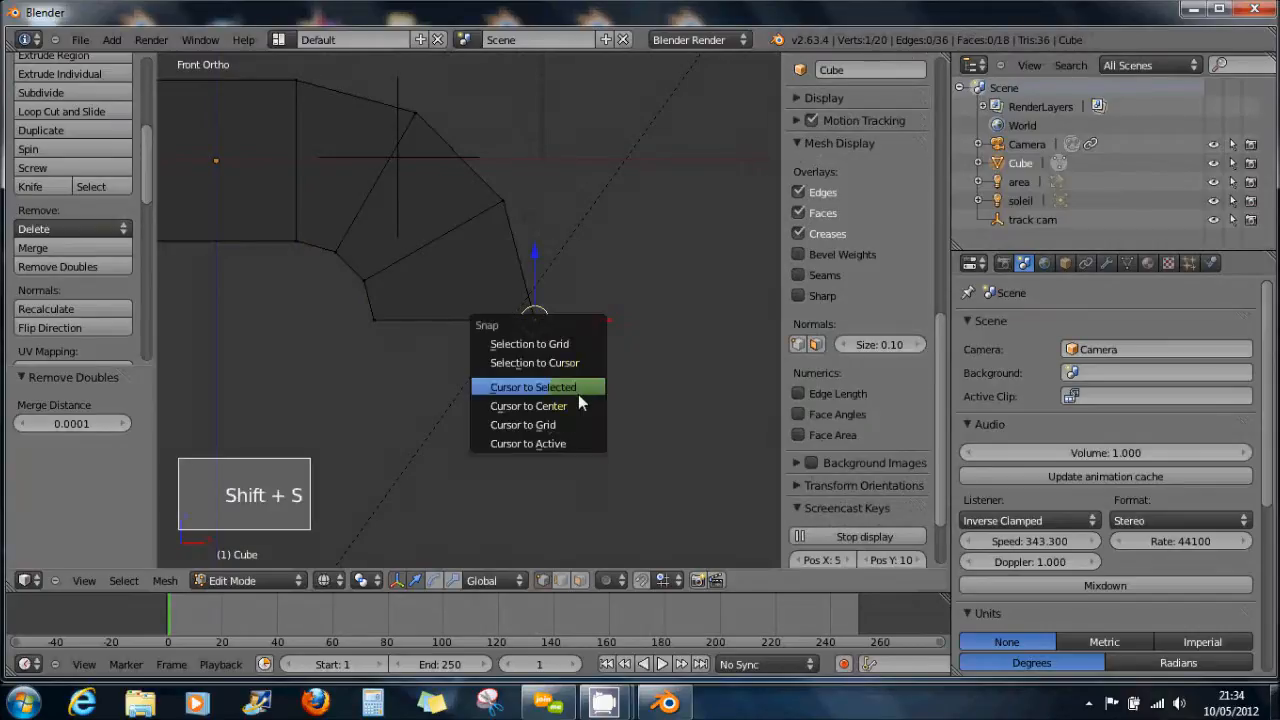
pyautogui.click(577, 392)
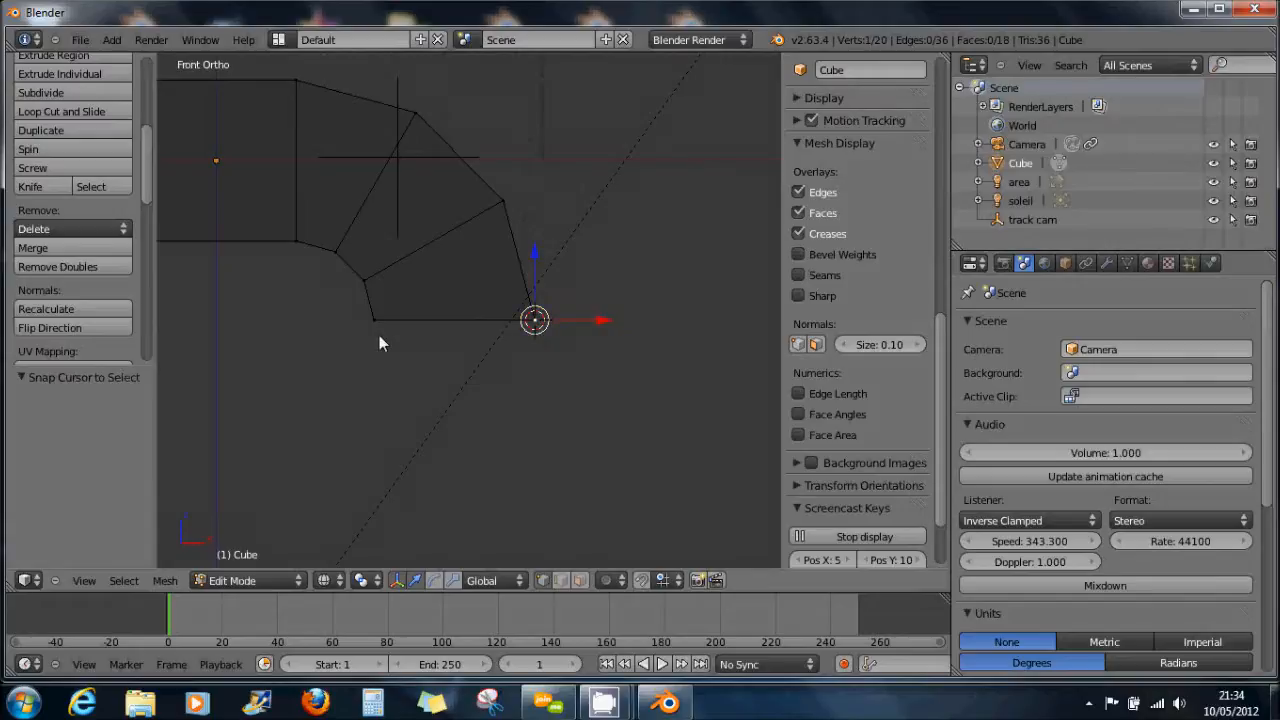
# Box-select the four vertices of the bend's lower end face and spin it around the 3D cursor by -90 degrees in 3 steps
pyautogui.press('a')
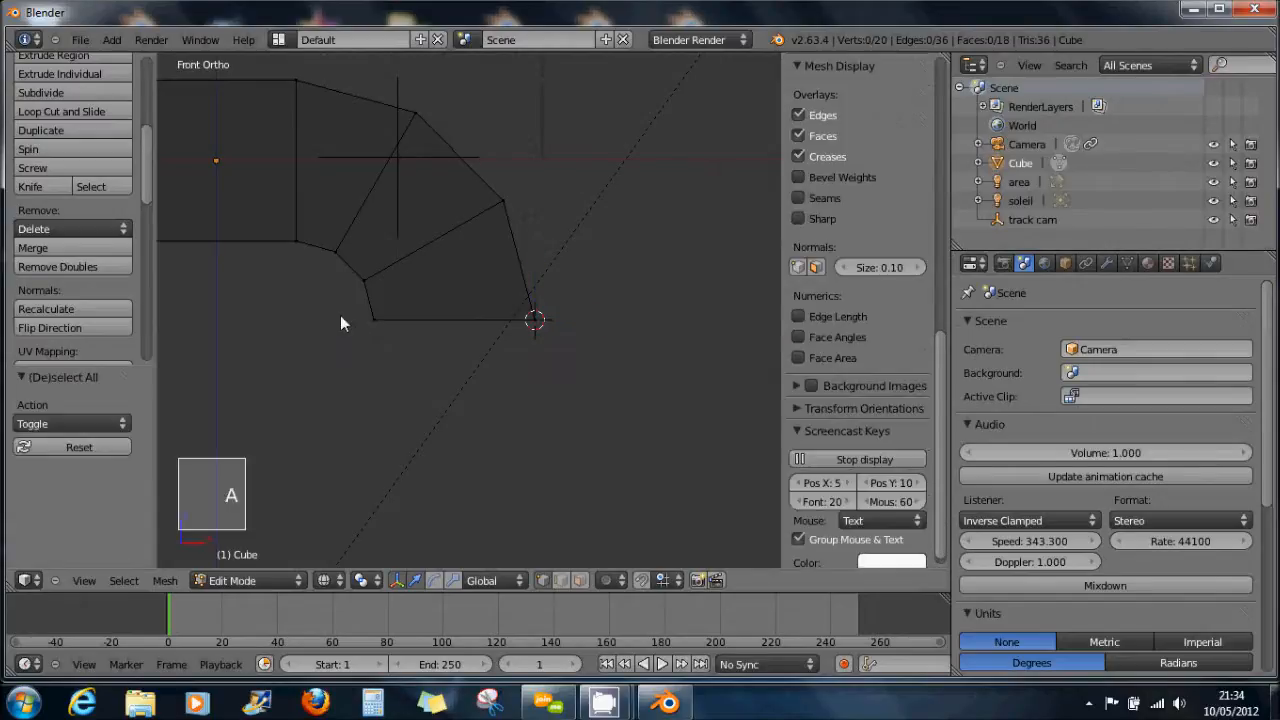
pyautogui.press('b')
pyautogui.moveTo(341, 306); pyautogui.dragTo(552, 365)
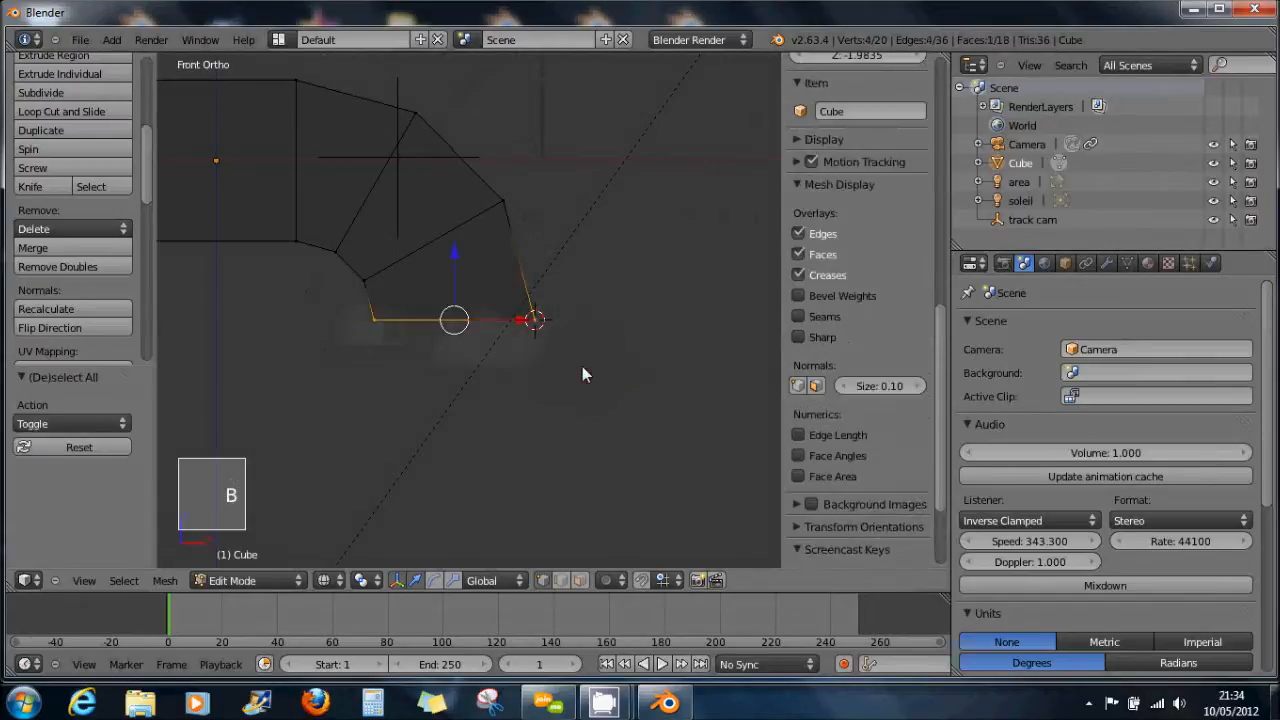
pyautogui.moveTo(582, 375); pyautogui.dragTo(576, 438, button='middle')
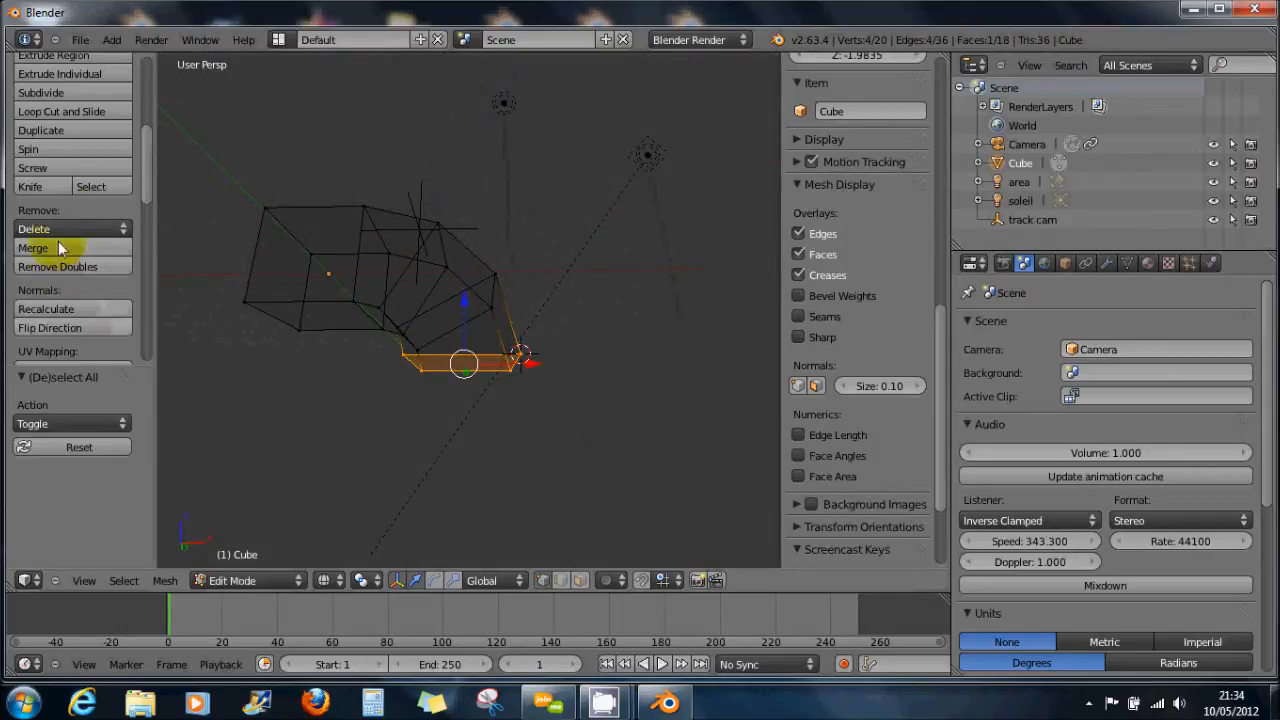
pyautogui.click(90, 148)
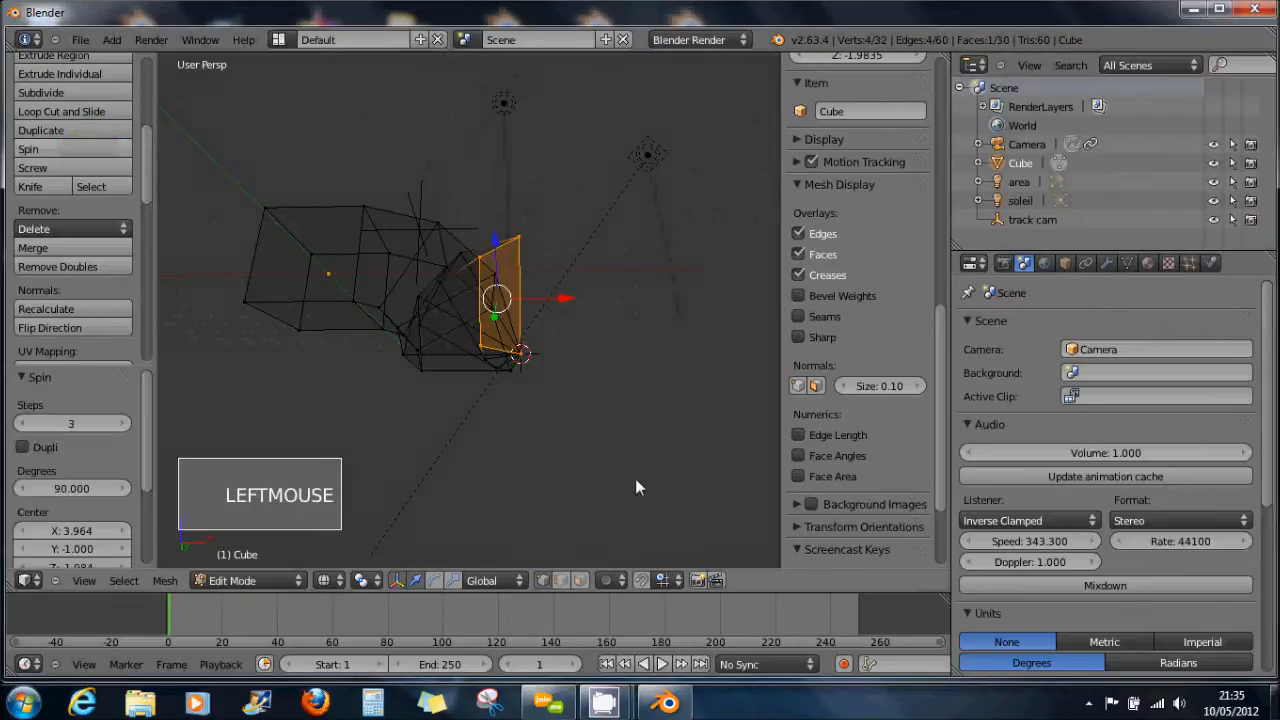
pyautogui.click(48, 488)
pyautogui.click(59, 489)
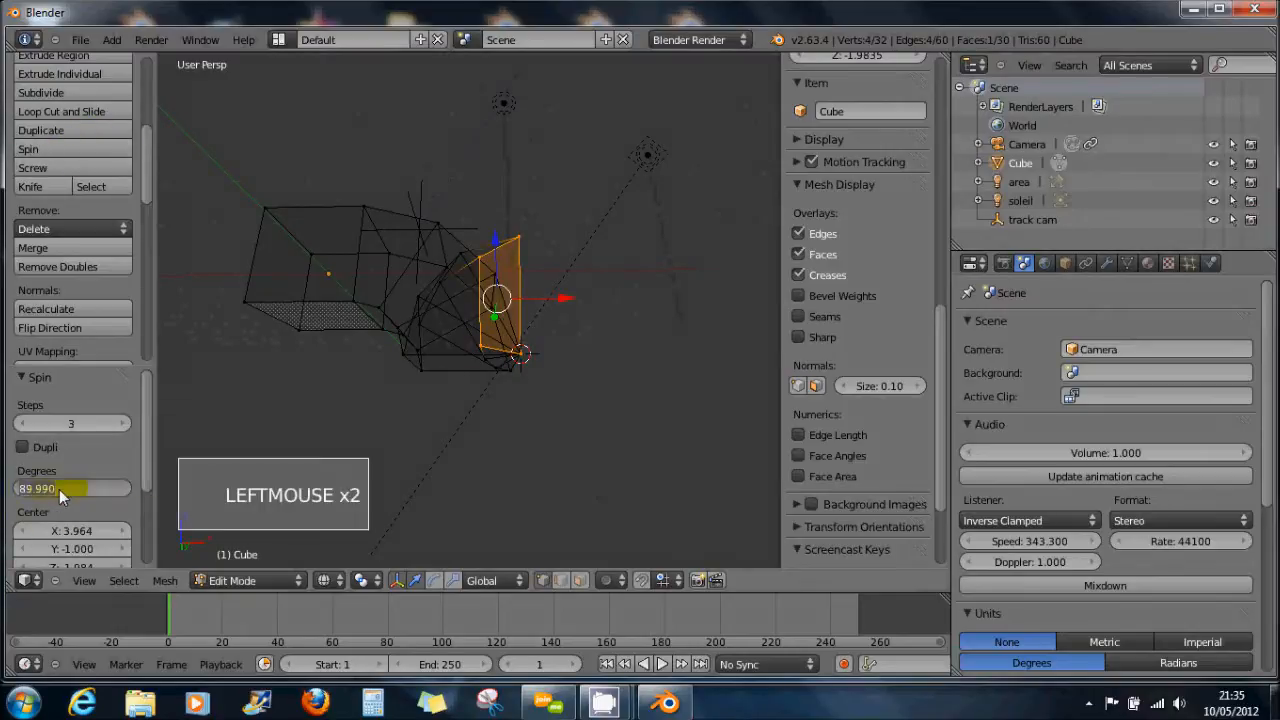
pyautogui.write('-90')
pyautogui.press('Return')
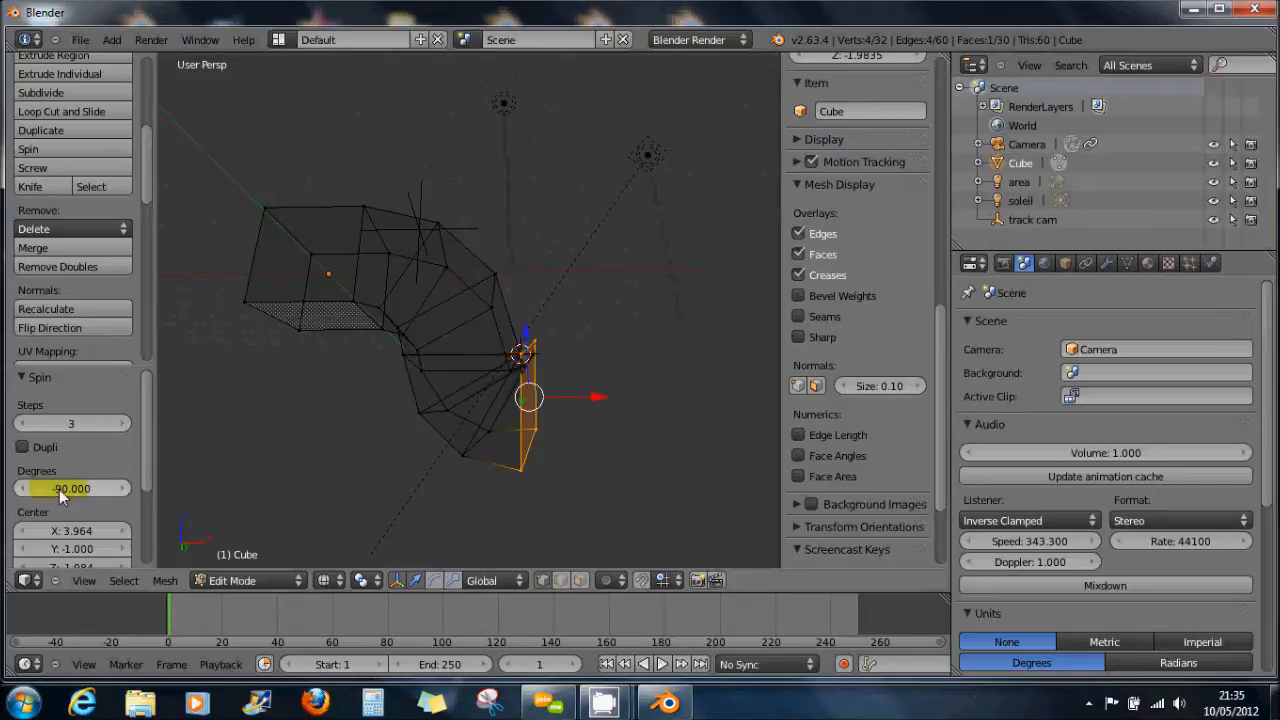
# Examine the spun section from several angles, including the front view, and undo the spin
pyautogui.moveTo(213, 560); pyautogui.dragTo(351, 531, button='middle')
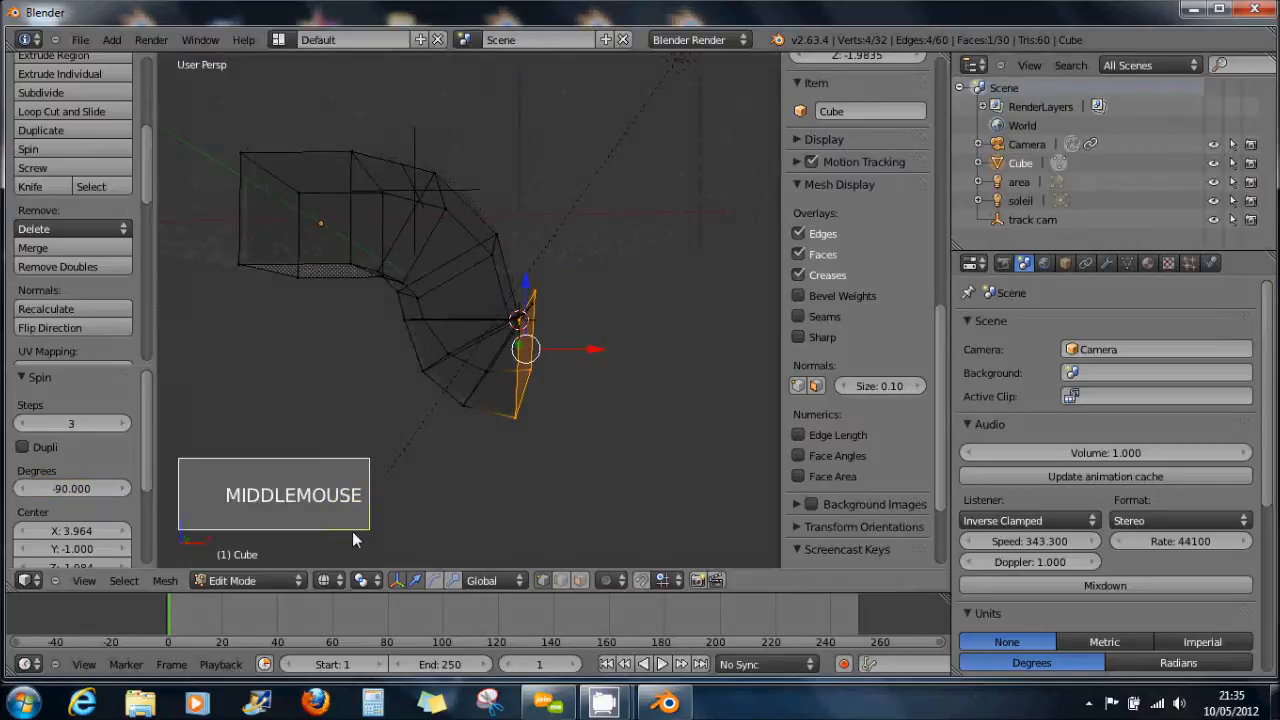
pyautogui.press('KP_1')
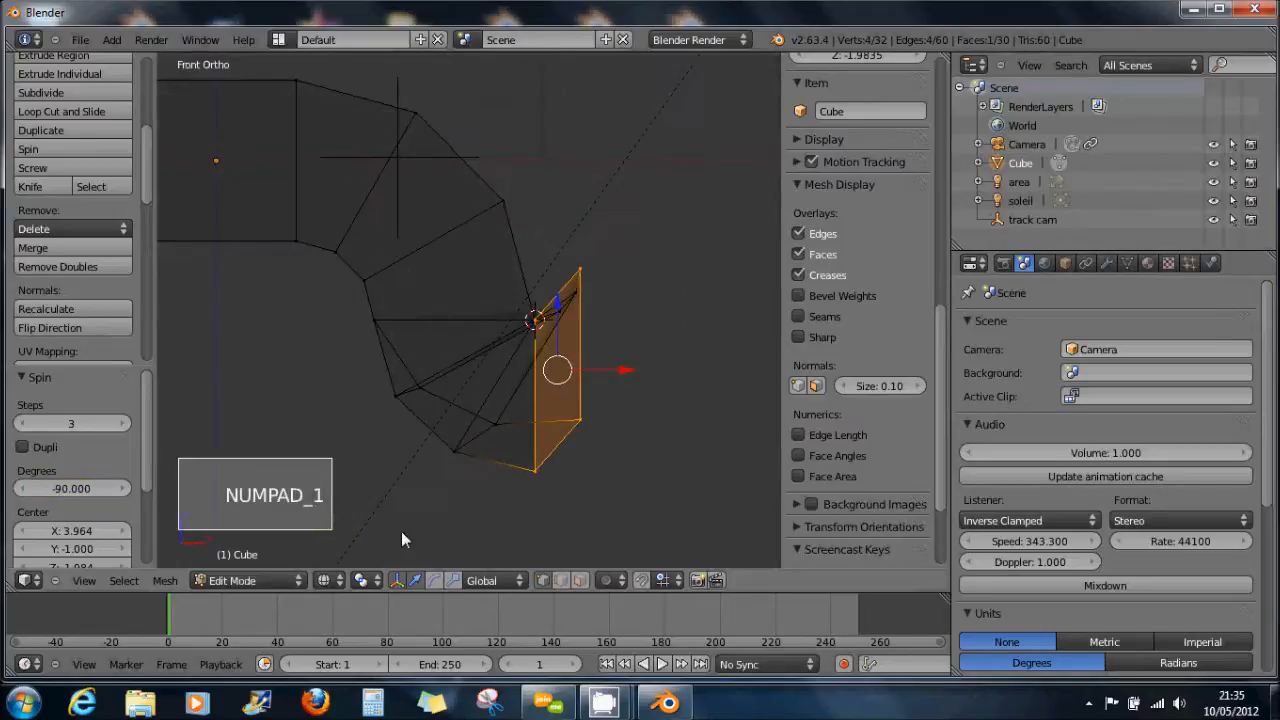
pyautogui.moveTo(499, 476); pyautogui.dragTo(322, 477, button='middle')
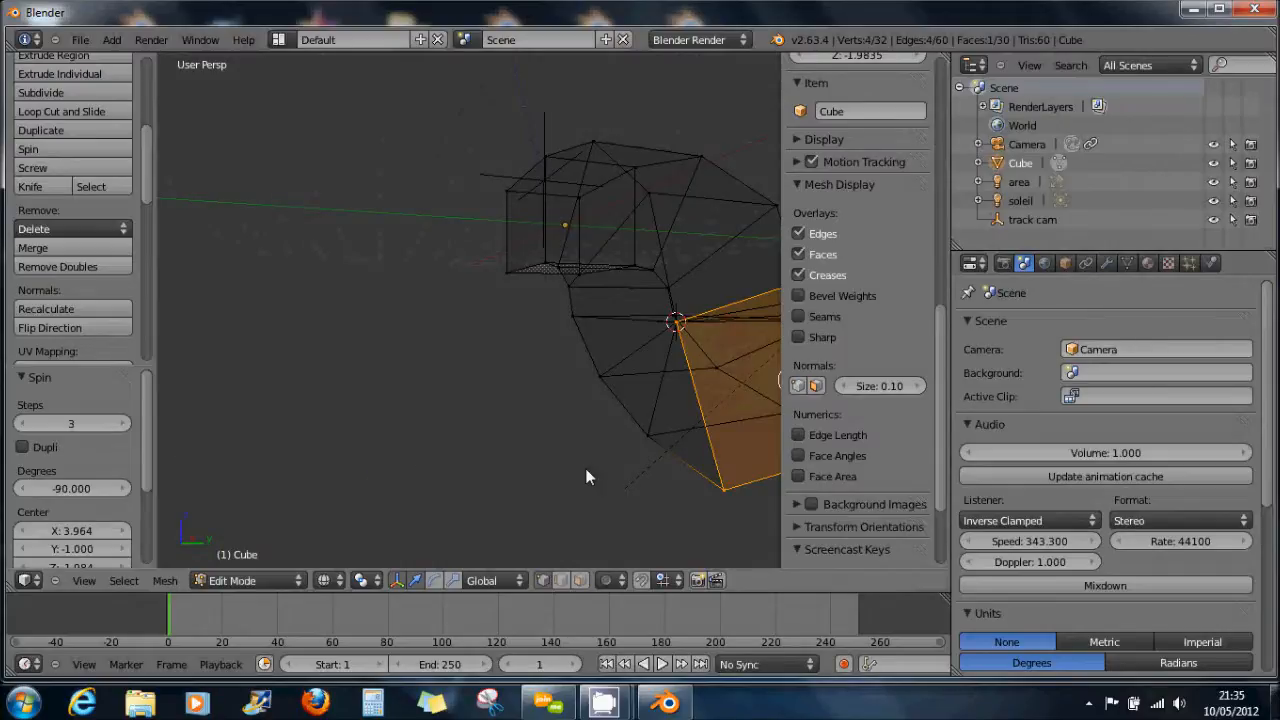
pyautogui.scroll(-3, 649, 463)
pyautogui.moveTo(649, 463); pyautogui.dragTo(713, 449, button='middle')
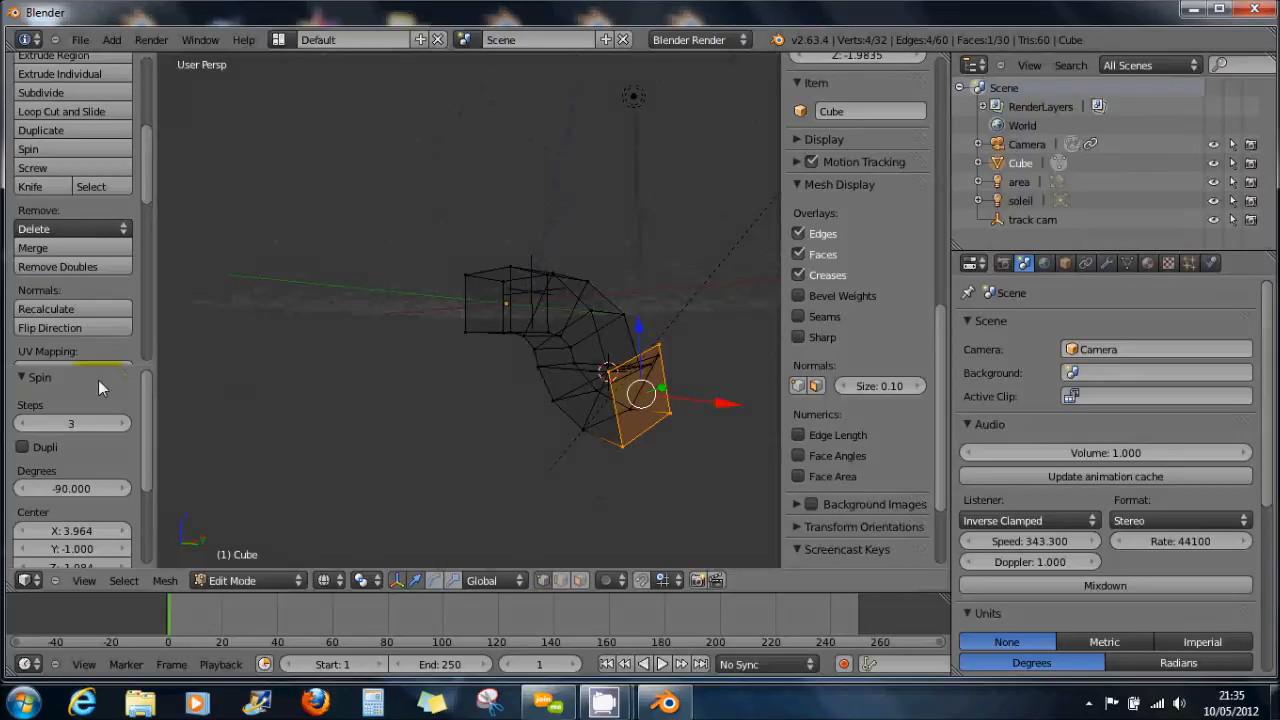
pyautogui.moveTo(141, 421)
pyautogui.mouseDown()
pyautogui.moveTo(145, 515)
pyautogui.moveTo(149, 430)
pyautogui.mouseUp()
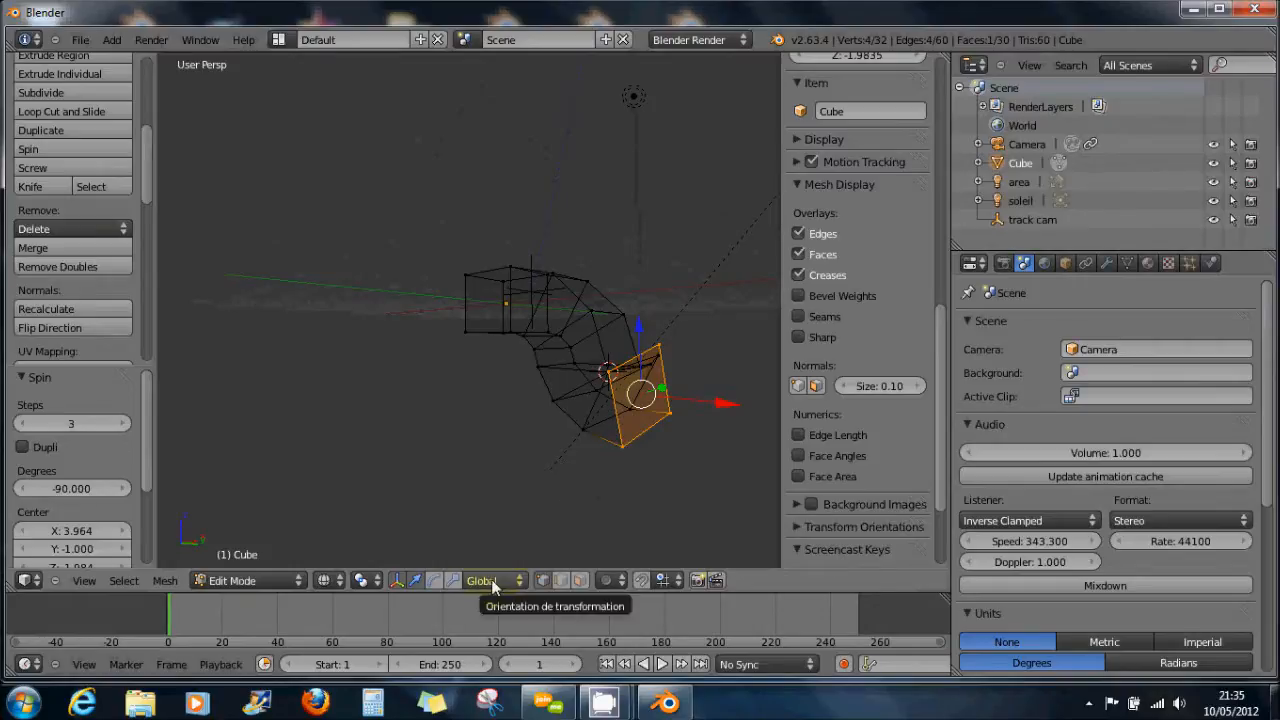
pyautogui.moveTo(688, 450); pyautogui.dragTo(677, 390, button='middle')
pyautogui.hotkey('ctrl', 'z')
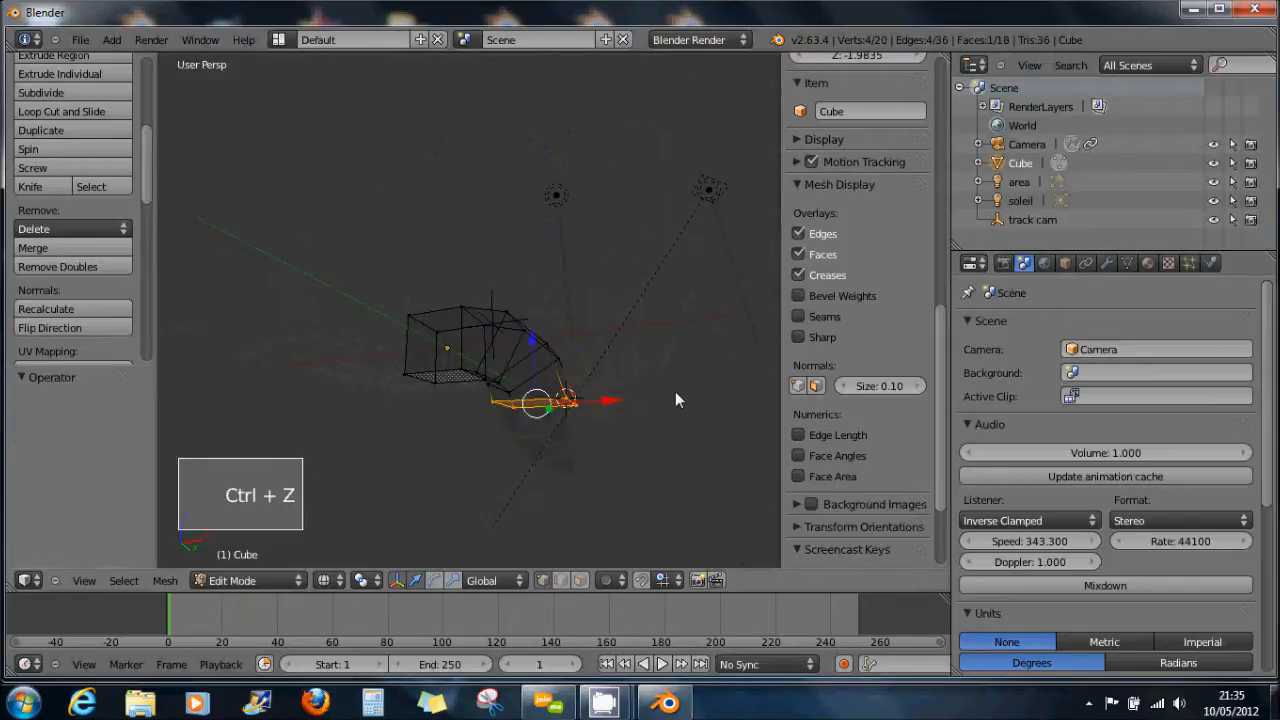
# Try spinning the end face by -90 degrees from an angled view, inspect it in solid shading and from the front, and undo the spin
pyautogui.moveTo(626, 457); pyautogui.dragTo(553, 438, button='middle')
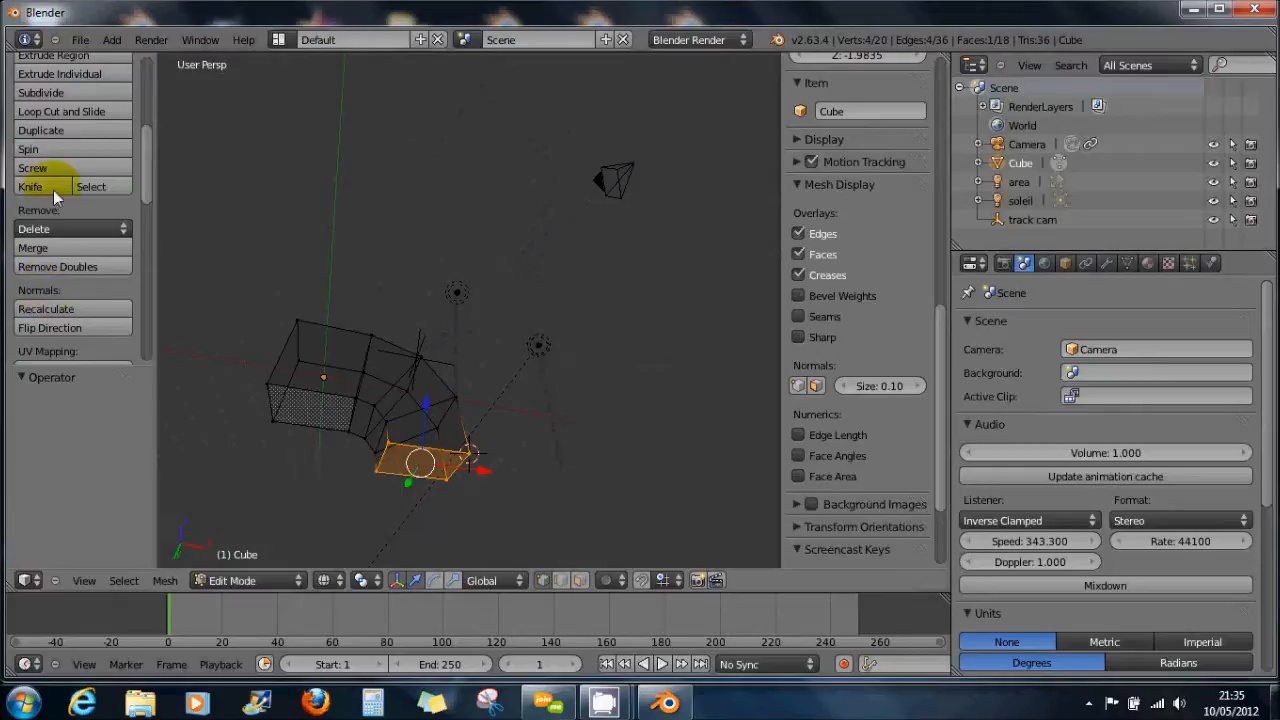
pyautogui.click(62, 150)
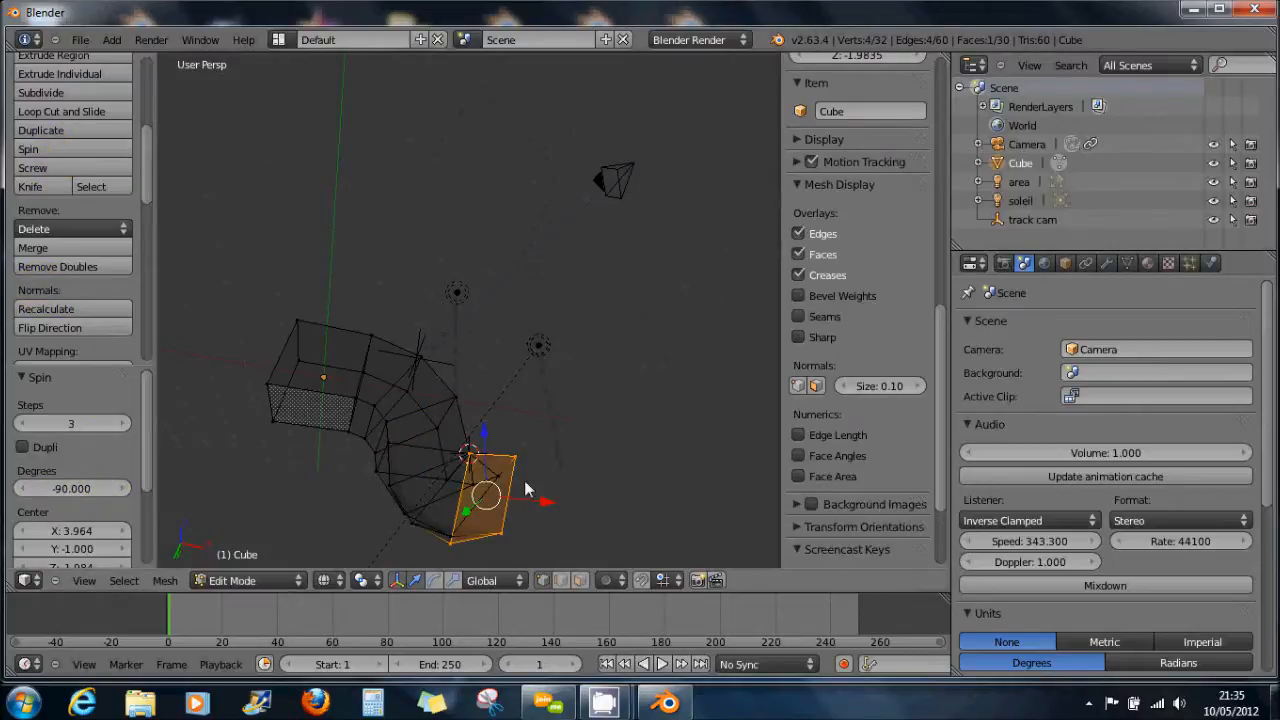
pyautogui.moveTo(478, 487)
pyautogui.mouseDown(button='middle')
pyautogui.moveTo(392, 561)
pyautogui.moveTo(537, 457)
pyautogui.moveTo(443, 530)
pyautogui.moveTo(566, 457)
pyautogui.moveTo(549, 450)
pyautogui.moveTo(512, 521)
pyautogui.moveTo(632, 381)
pyautogui.moveTo(543, 357)
pyautogui.moveTo(605, 381)
pyautogui.moveTo(582, 401)
pyautogui.mouseUp(button='middle')
pyautogui.press('z')
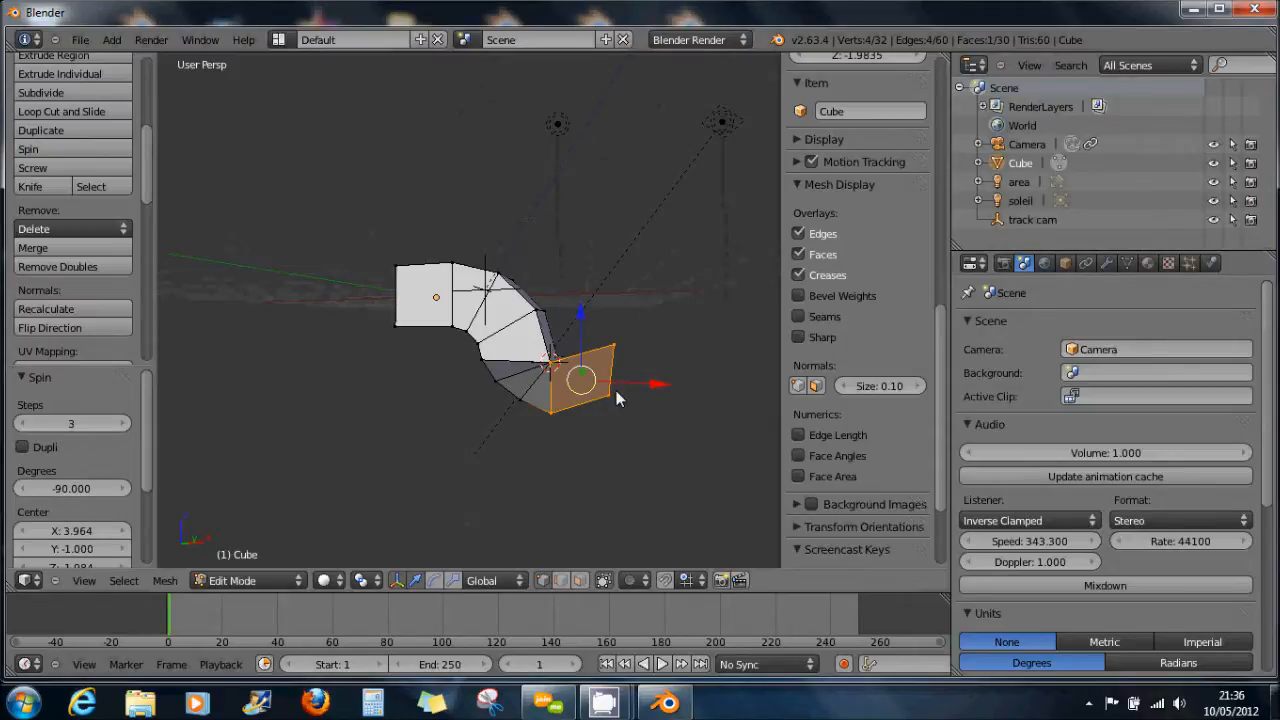
pyautogui.press('KP_1')
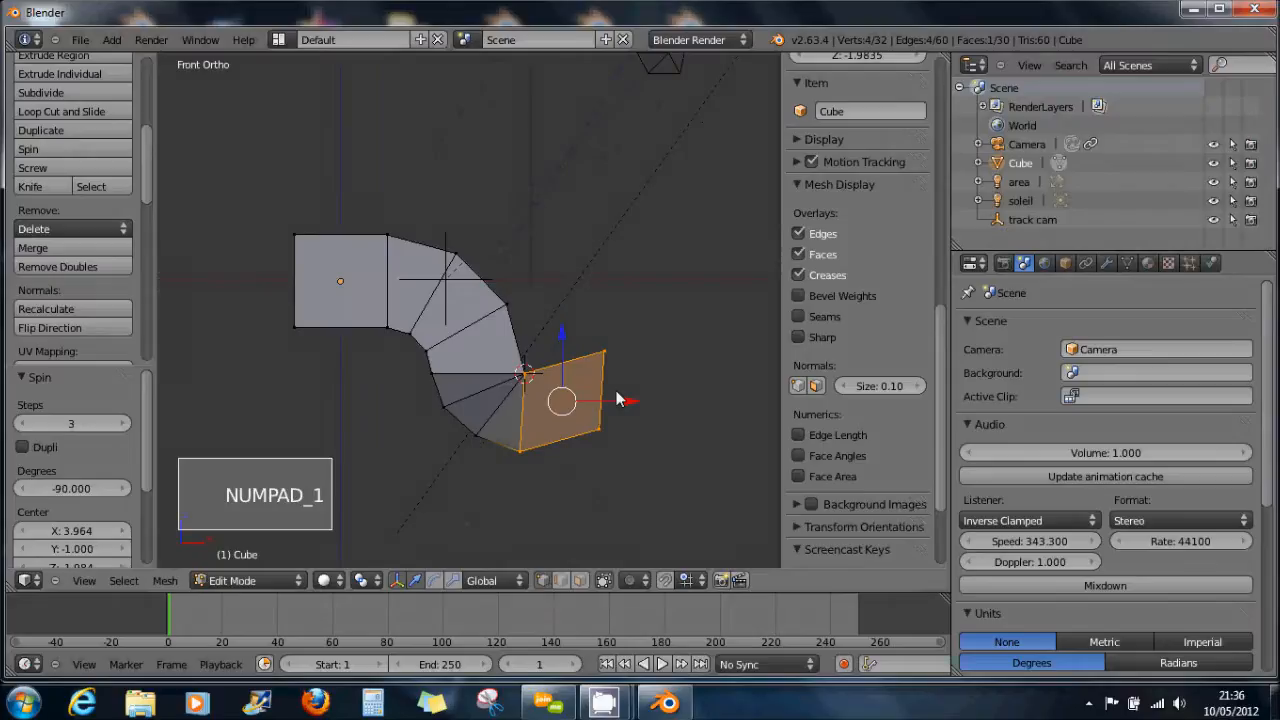
pyautogui.hotkey('ctrl', 'z')
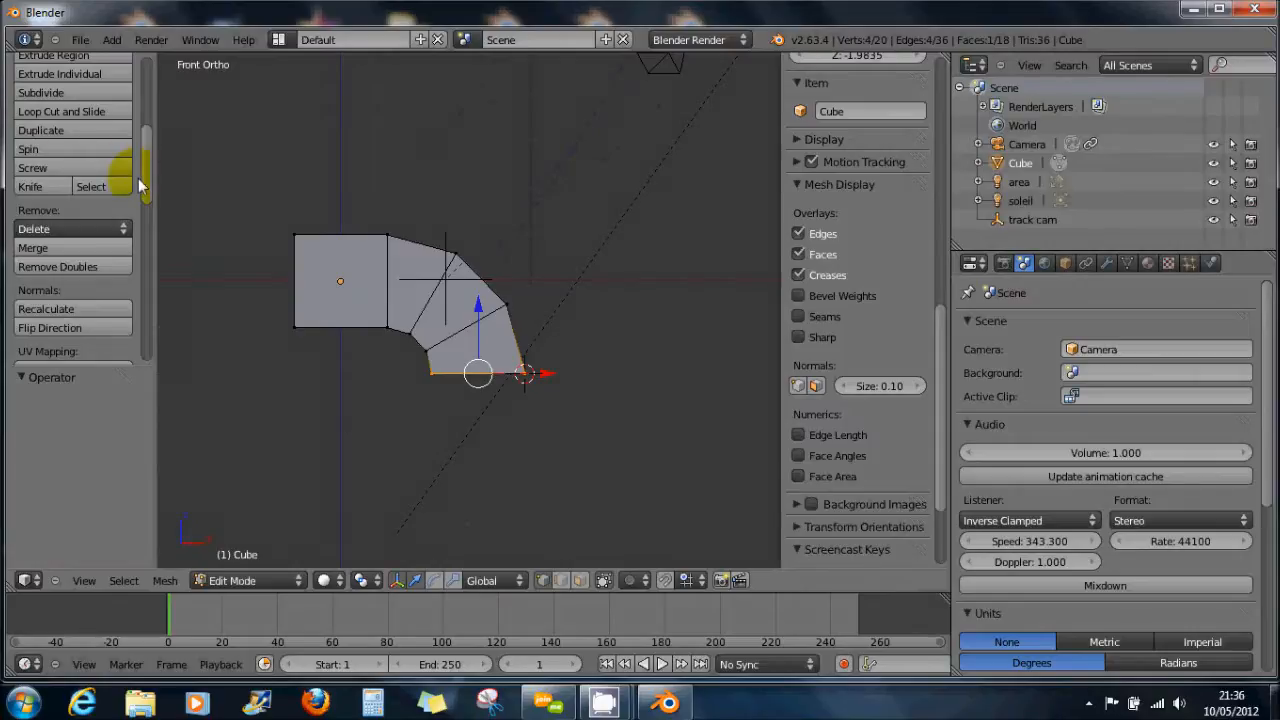
# In front view, spin the end face by -90 degrees in 3 steps and extrude it about 2.02 units along X
pyautogui.click(50, 149)
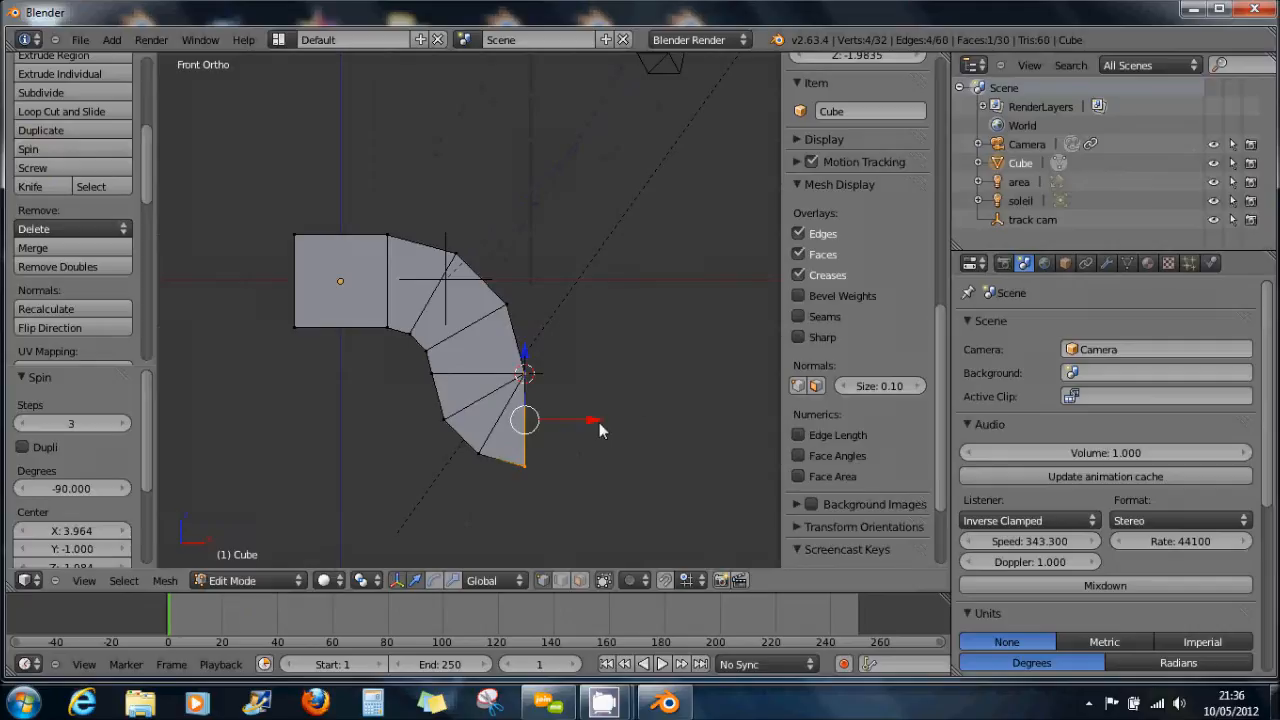
pyautogui.press('e')
pyautogui.click(693, 431)
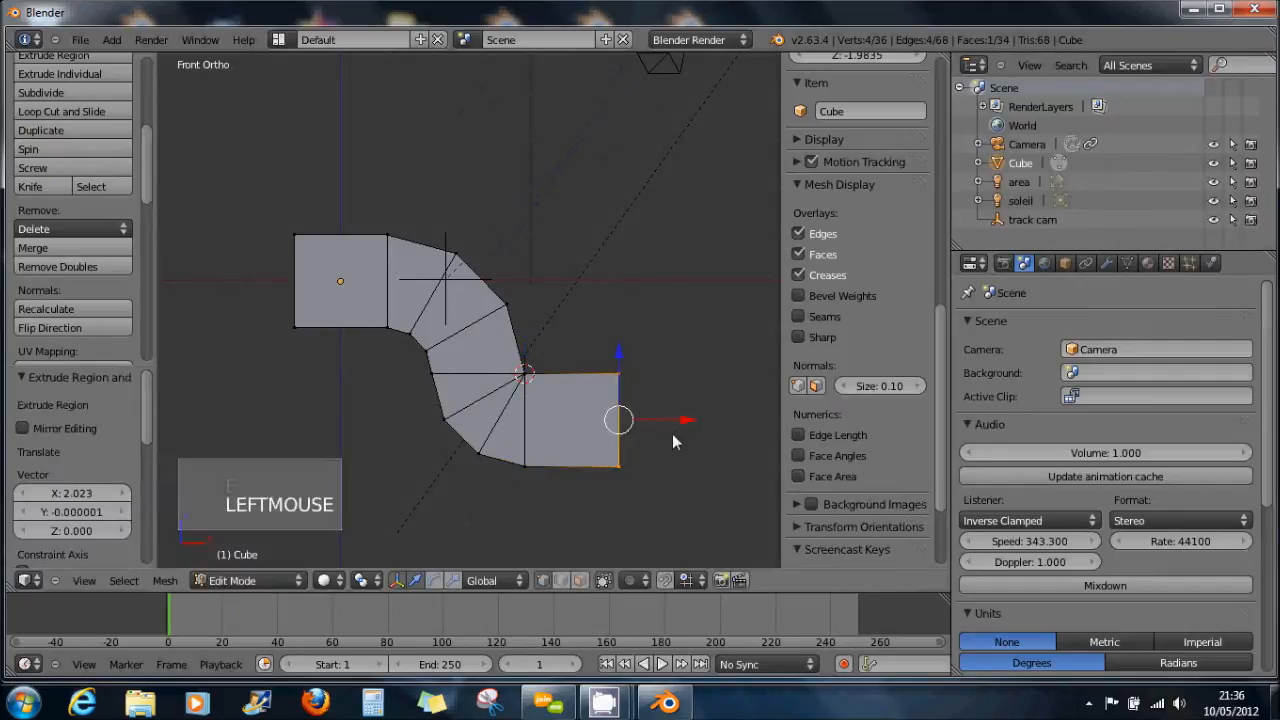
# Select the upper corner vertex of the extruded block's end and snap the 3D cursor to it
pyautogui.rightClick(620, 378)
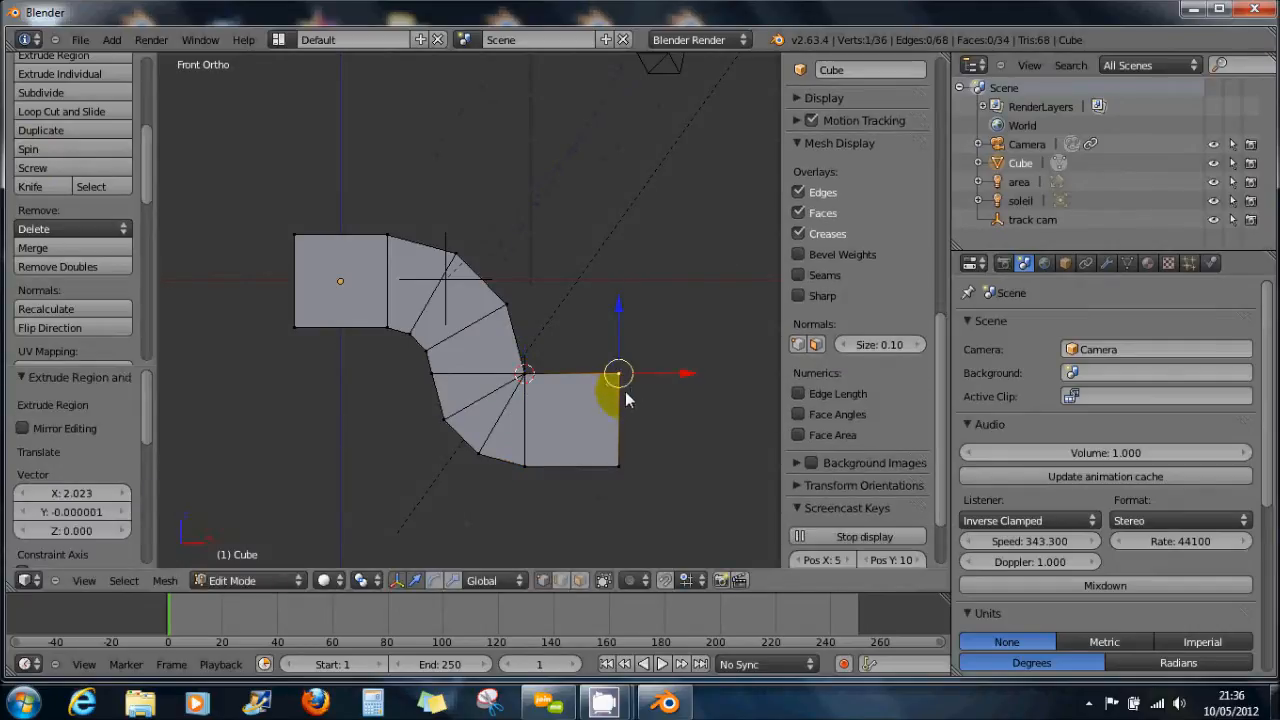
pyautogui.hotkey('shift', 's')
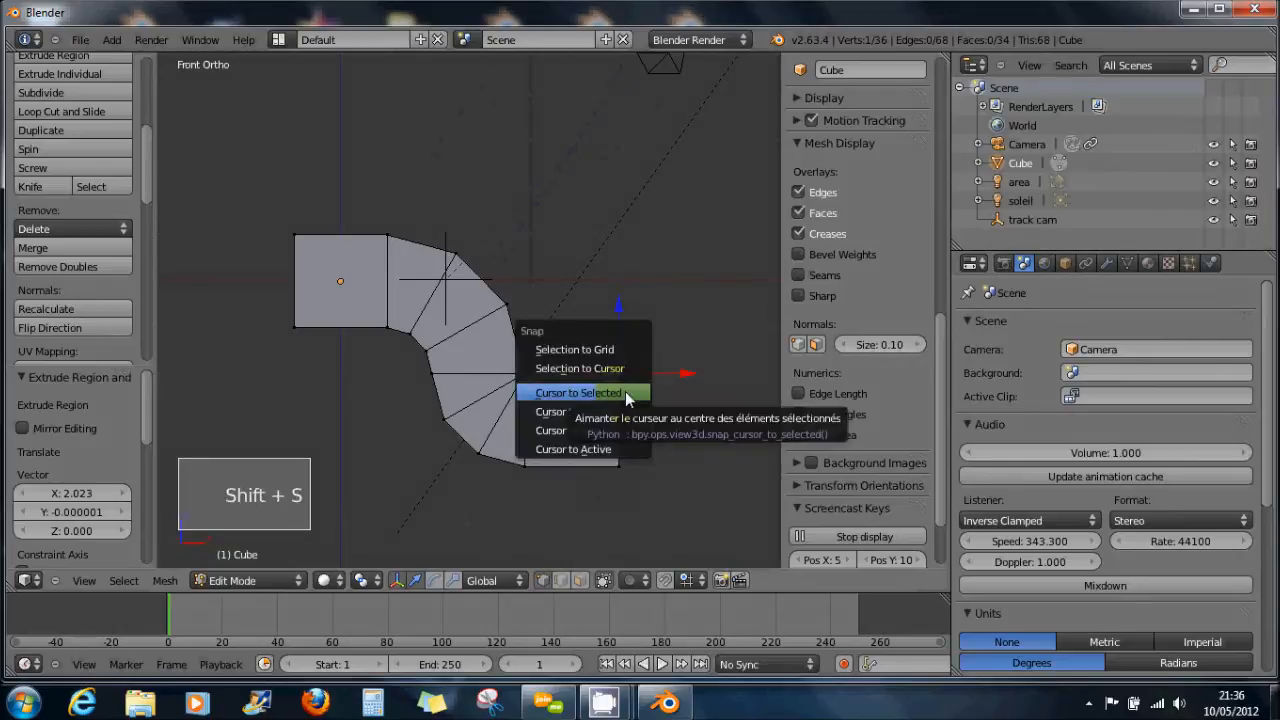
pyautogui.click(625, 392)
# Turn off limiting selection to visible and box-select all four vertices of the extruded block's end face
pyautogui.press('b')
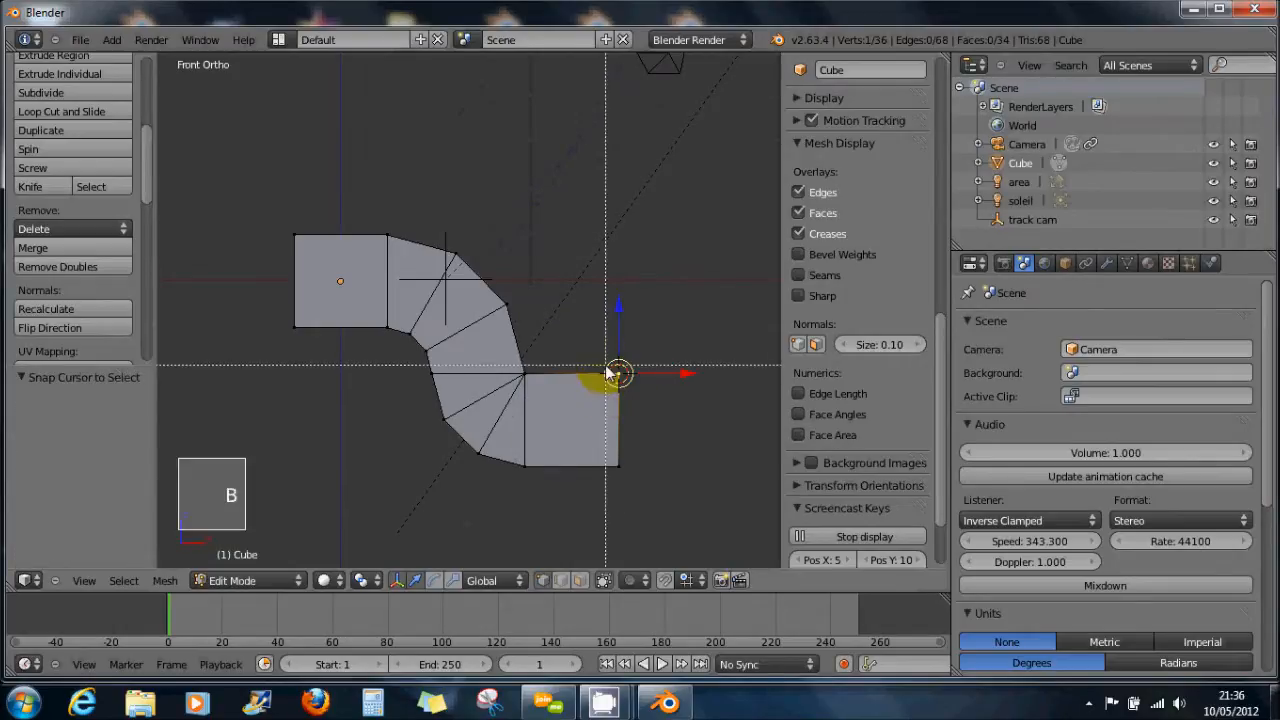
pyautogui.moveTo(612, 362); pyautogui.dragTo(666, 512)
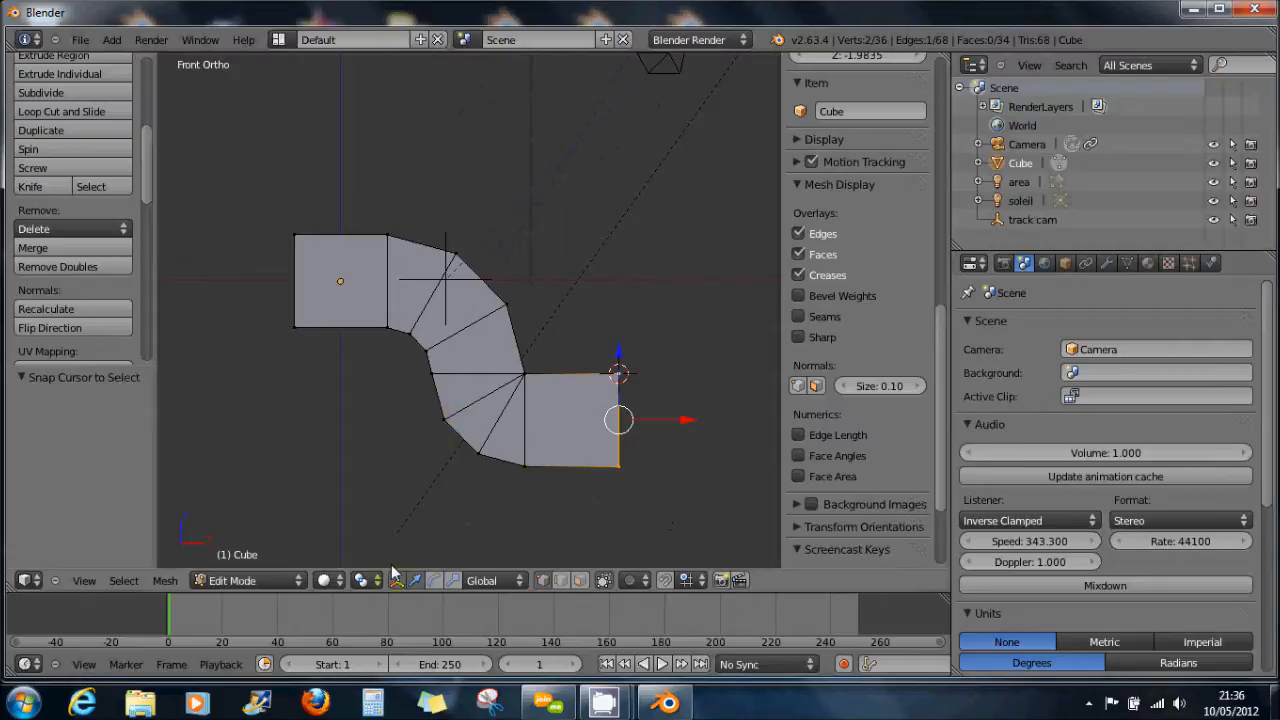
pyautogui.click(606, 582)
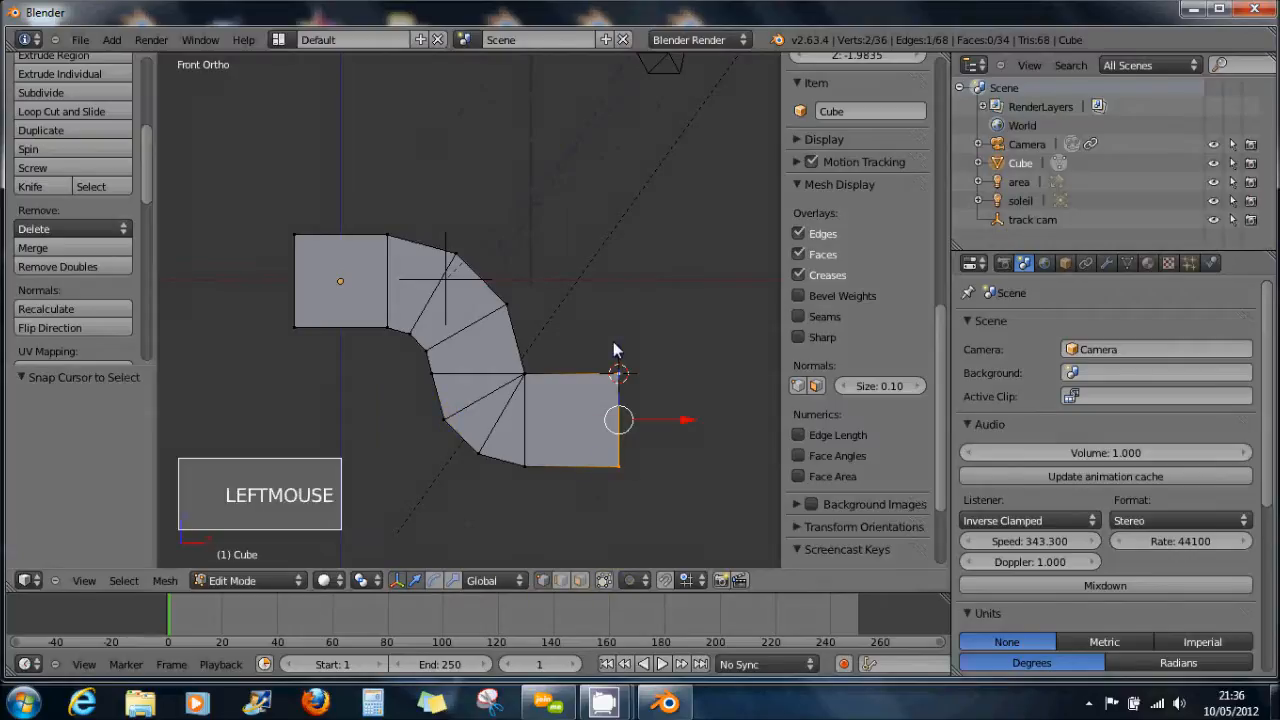
pyautogui.press('b')
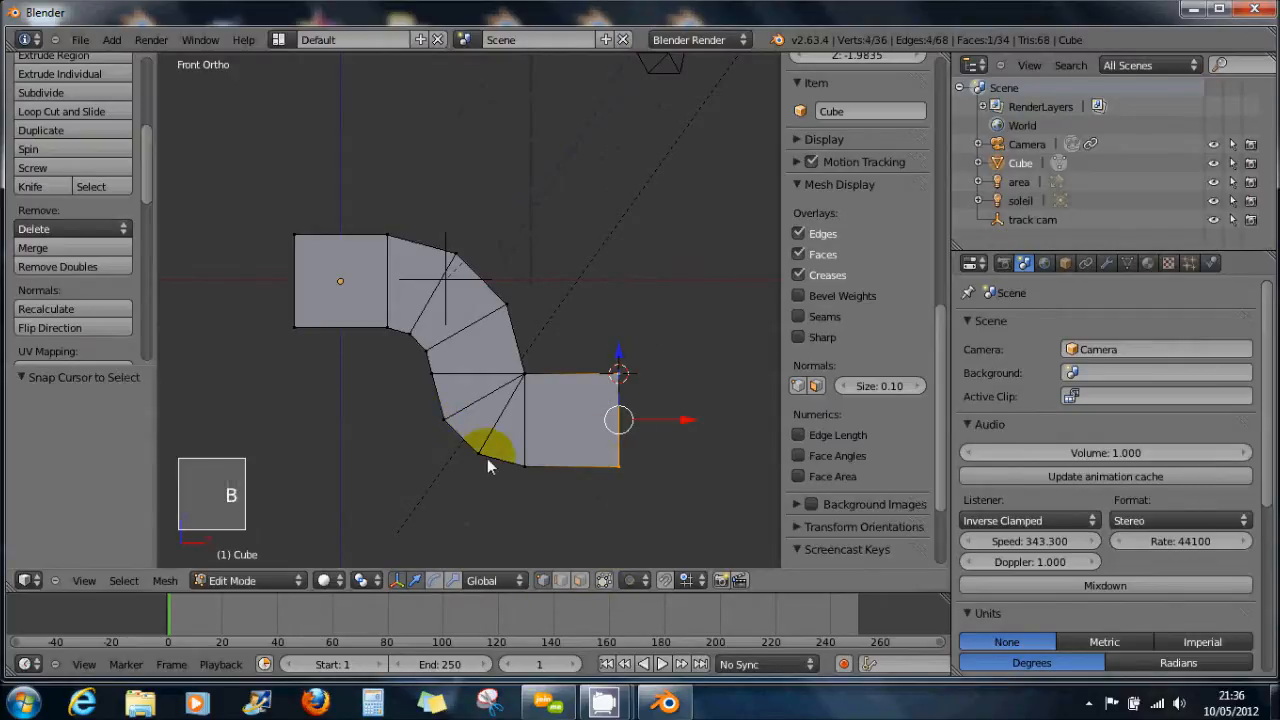
# Spin the extruded block's end face around the 3D cursor by -90 degrees in 3 steps
pyautogui.click(110, 328)
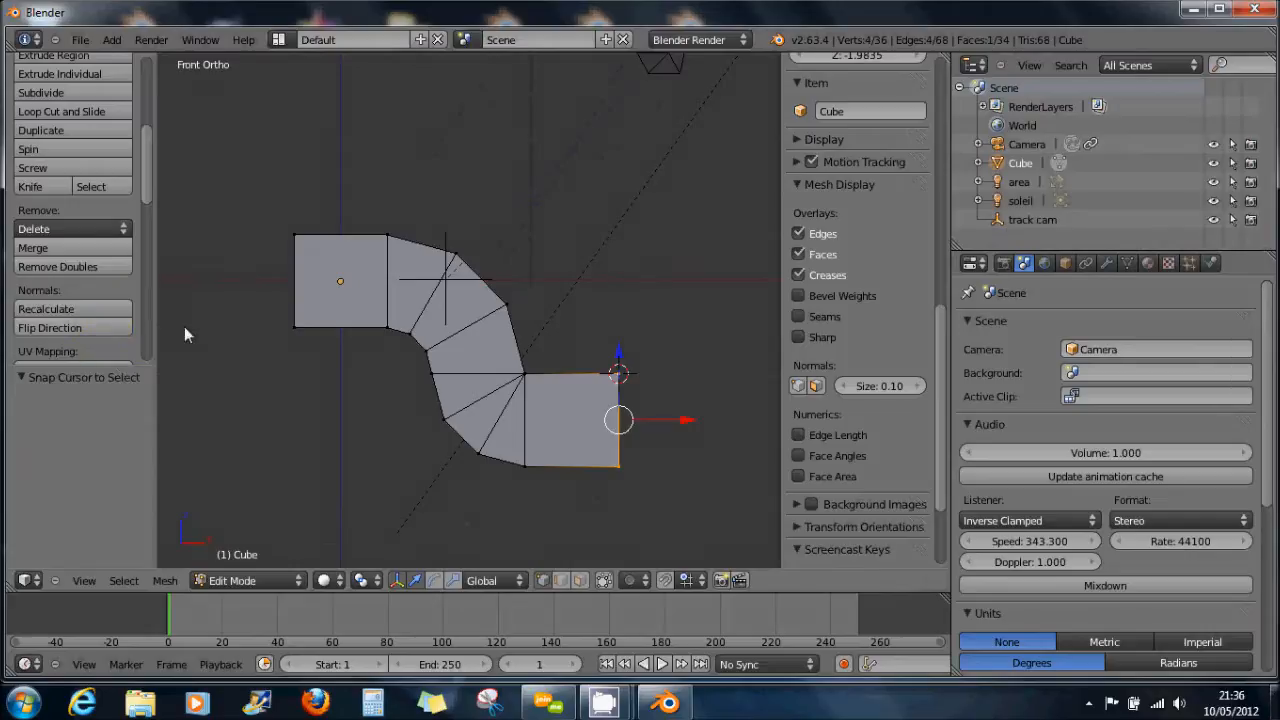
pyautogui.click(122, 311)
pyautogui.click(57, 151)
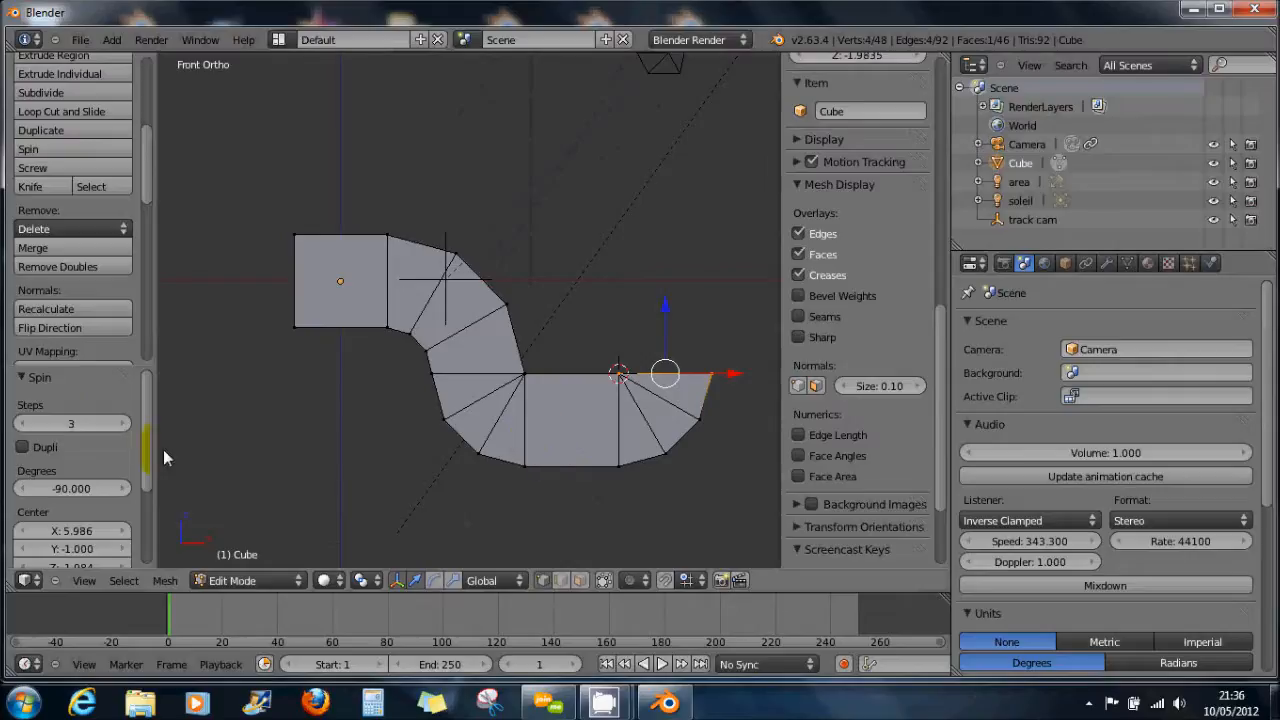
# Move the newly spun end face up about 2.14 units along Z and inspect the resulting shape
pyautogui.moveTo(669, 314); pyautogui.dragTo(666, 214)
pyautogui.click(577, 434)
pyautogui.moveTo(577, 434); pyautogui.dragTo(489, 379, button='middle')
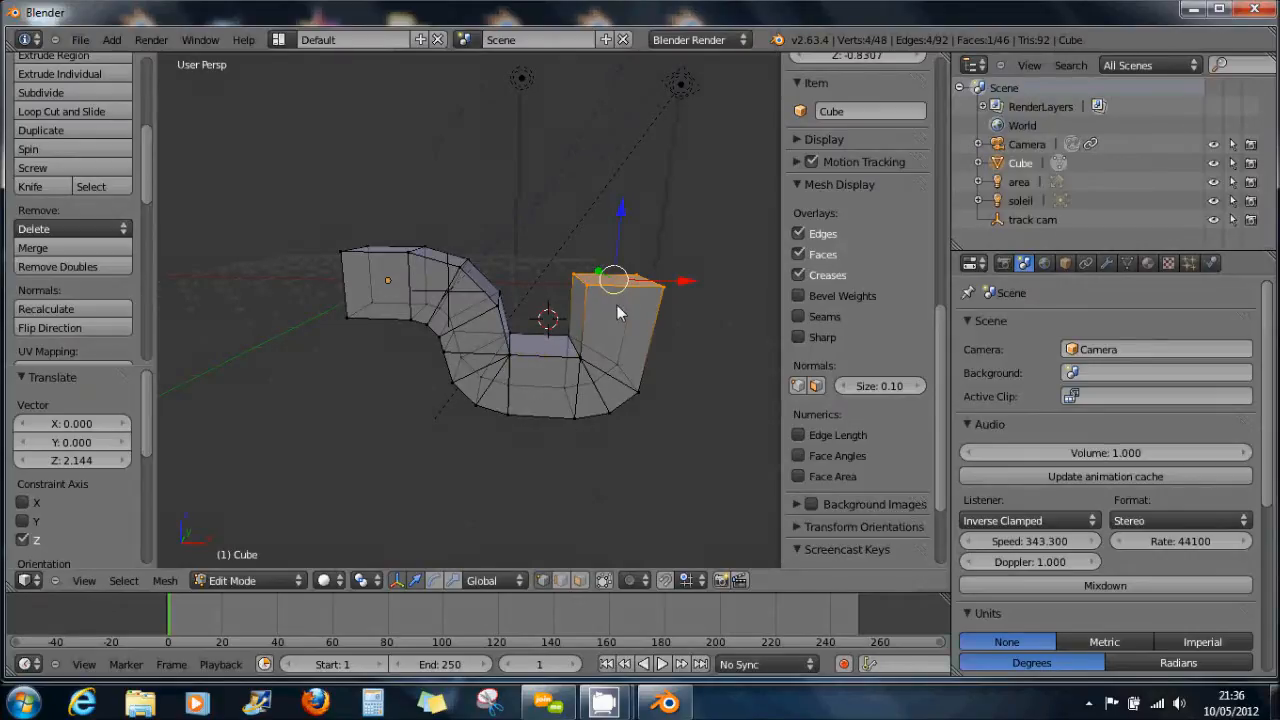
pyautogui.scroll(-2, 645, 300)
pyautogui.press('KP_1')
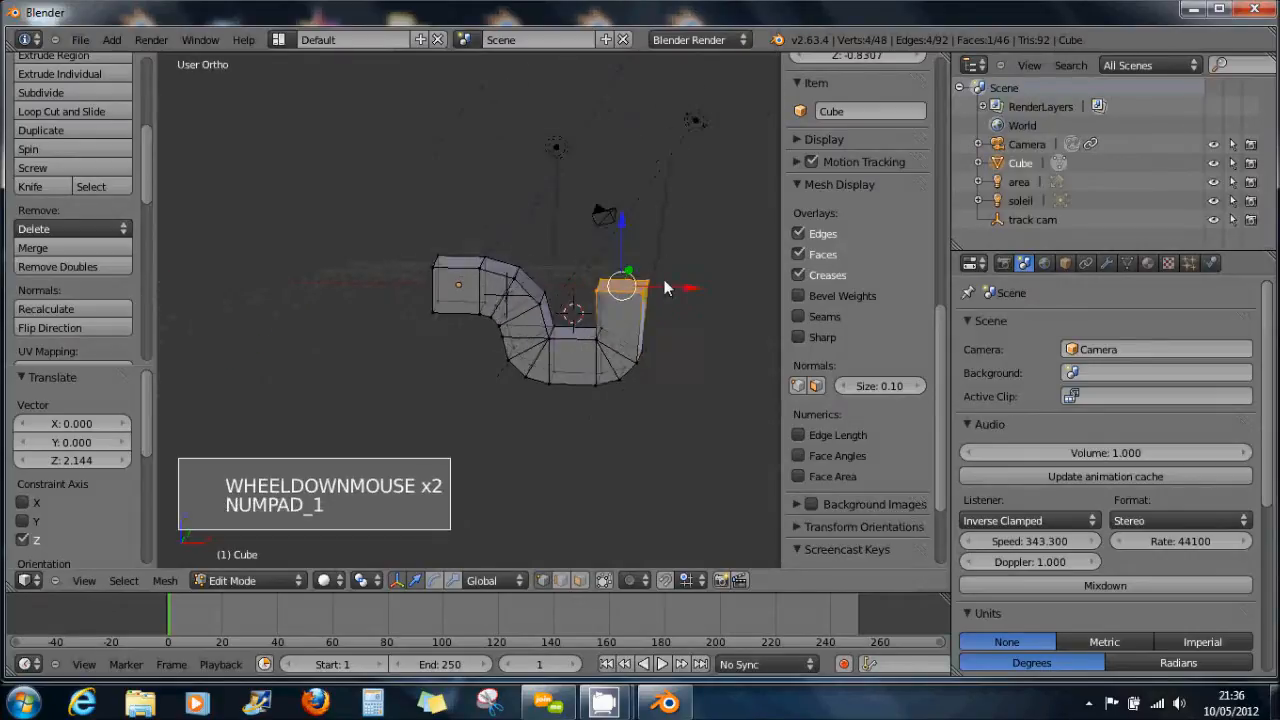
# Place the 3D cursor above and beside the raised end face, and spin that face around it by 90 degrees in 19 steps
pyautogui.click(666, 226)
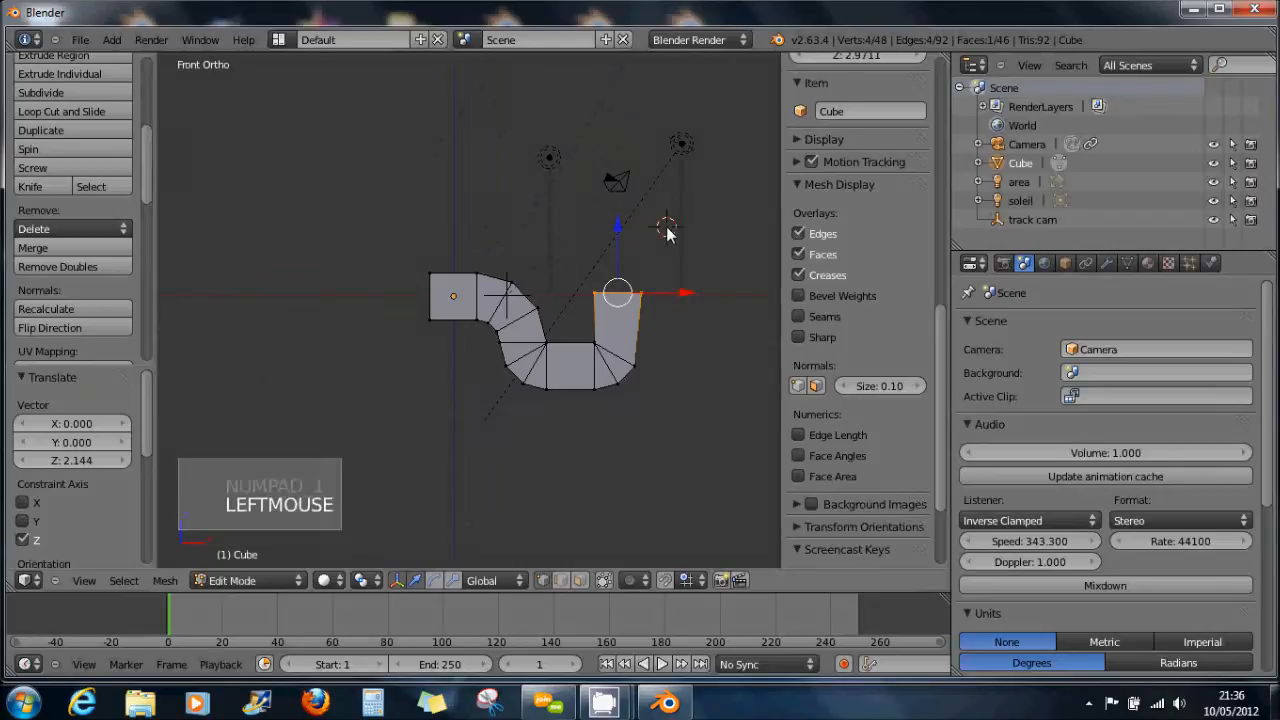
pyautogui.click(45, 150)
pyautogui.click(42, 424)
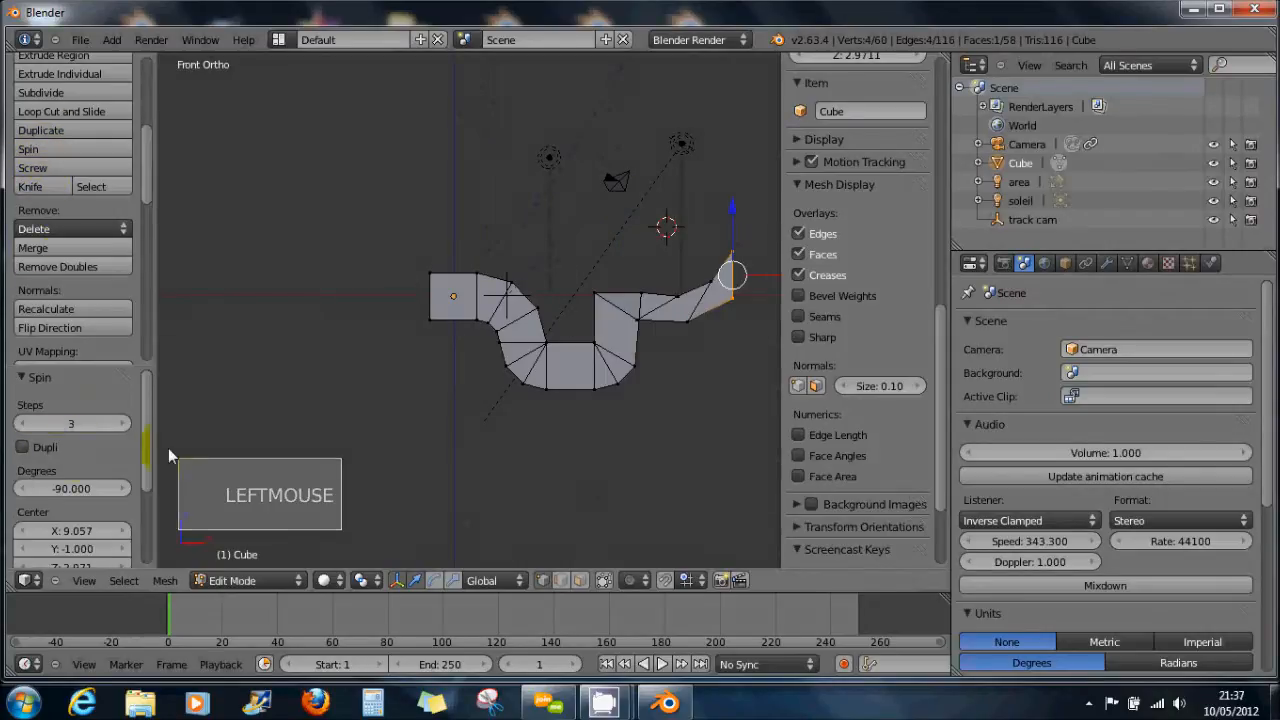
pyautogui.click(51, 490)
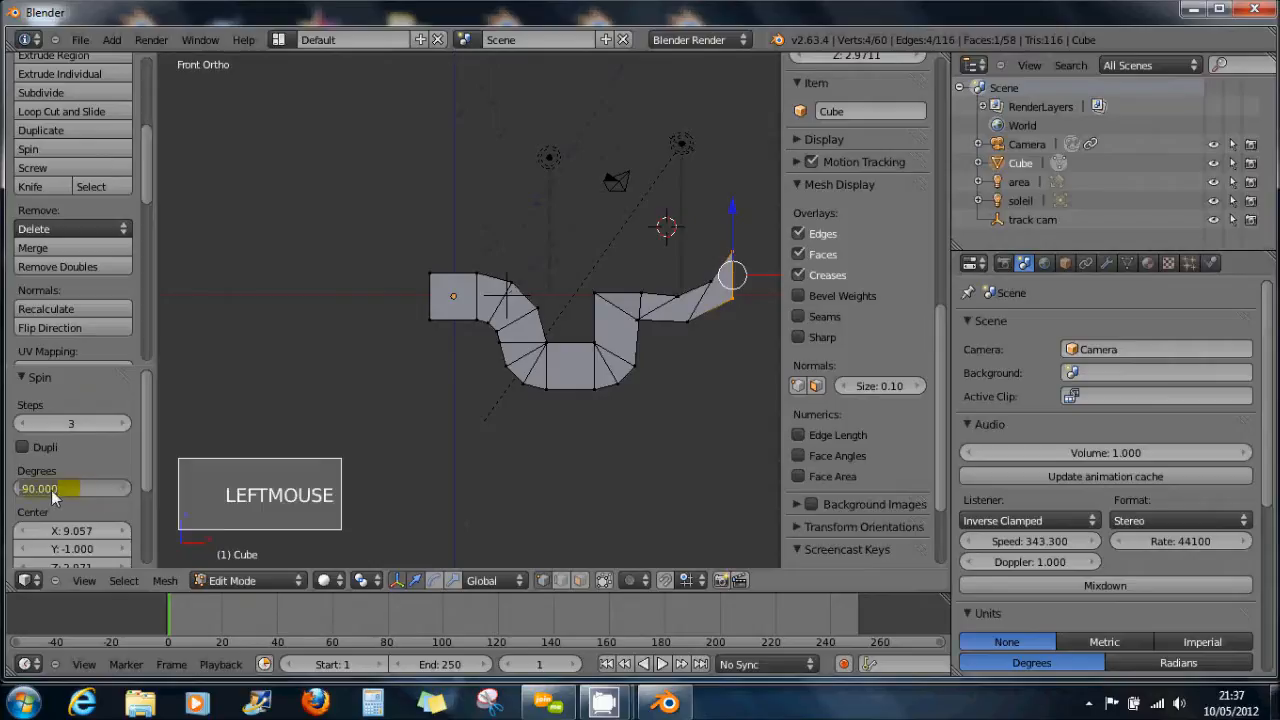
pyautogui.write('90')
pyautogui.press('Return')
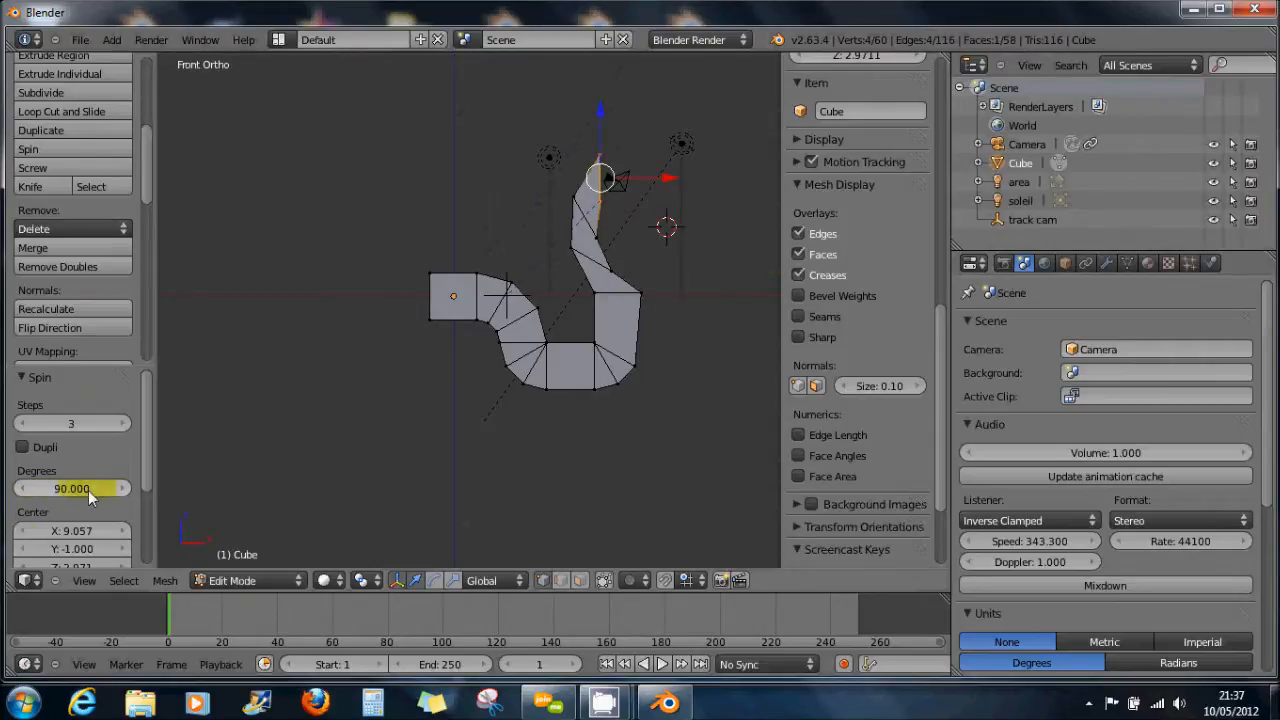
pyautogui.moveTo(82, 427); pyautogui.dragTo(101, 425)
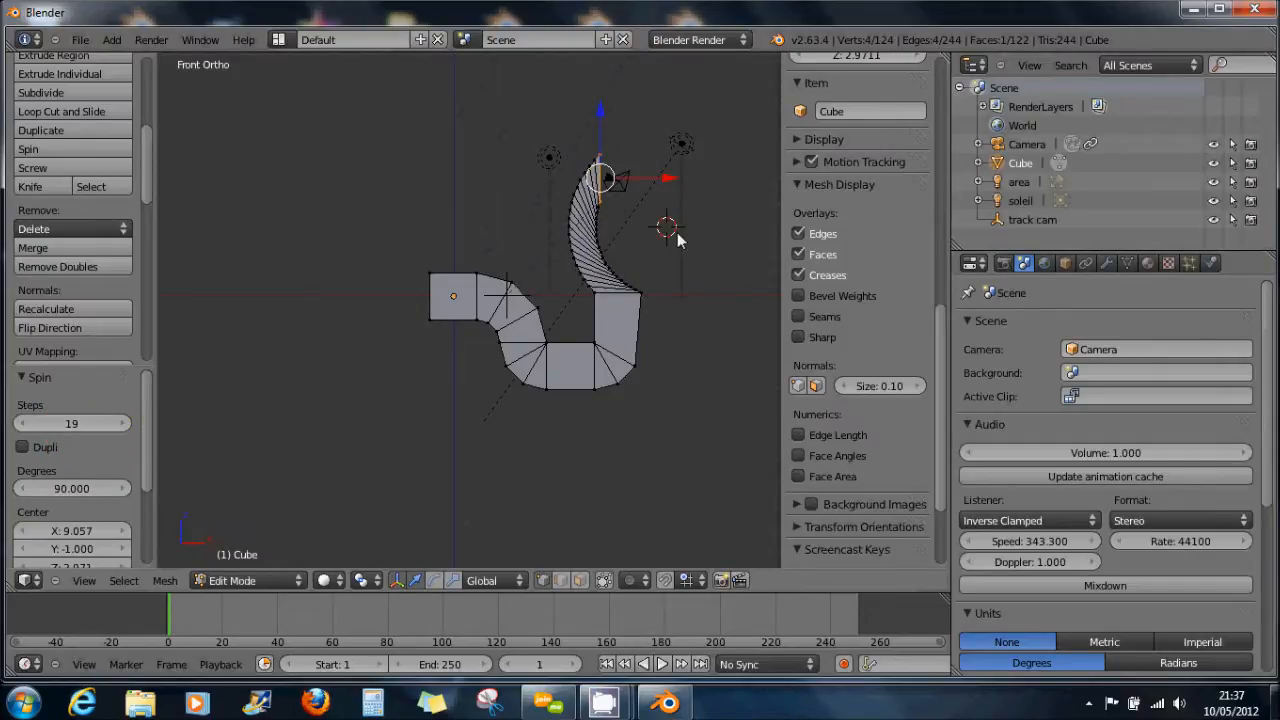
# Move the spun end face about 1.56 units along X, and undo both the move and the spin
pyautogui.moveTo(675, 185); pyautogui.dragTo(710, 182)
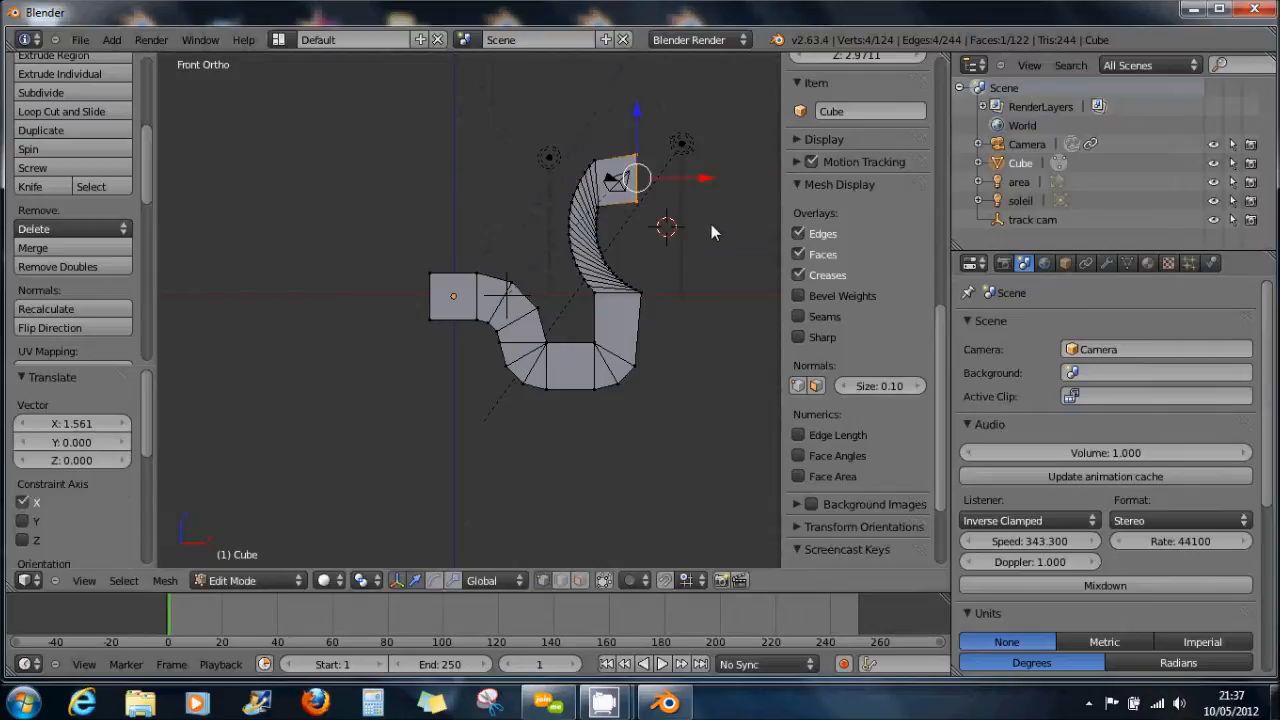
pyautogui.hotkey('ctrl', 'z')
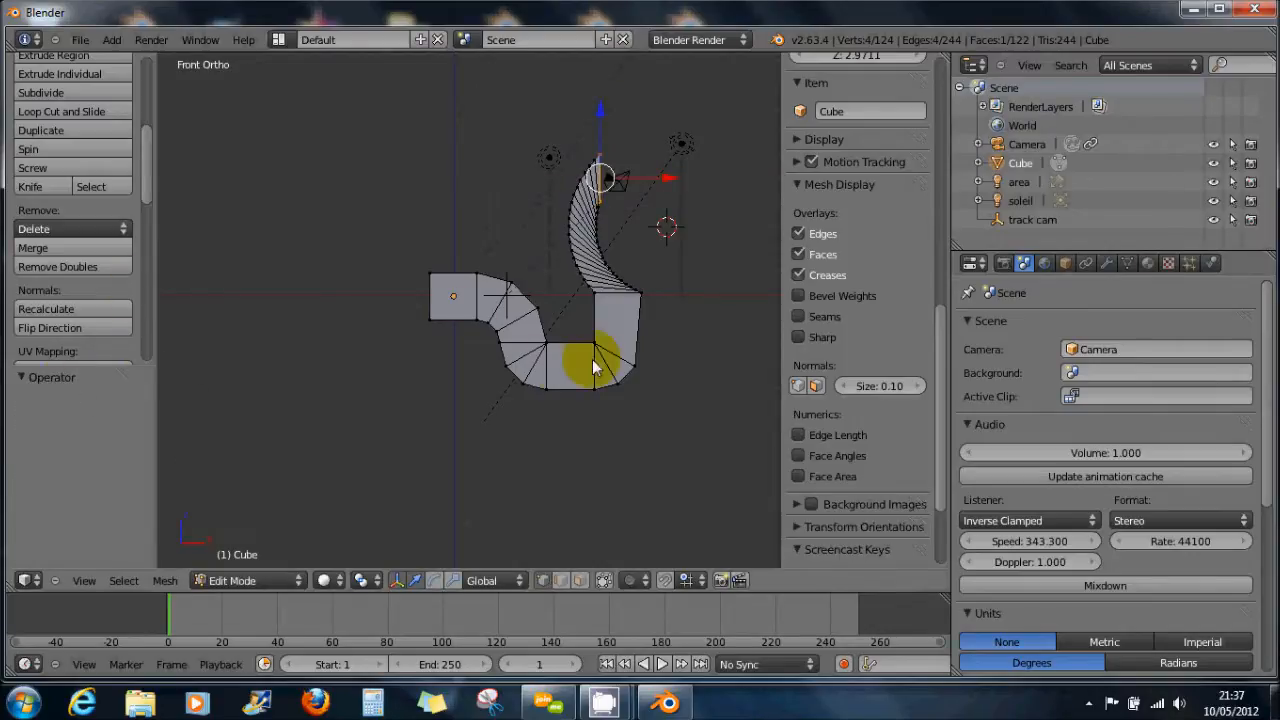
pyautogui.hotkey('ctrl', 'z')
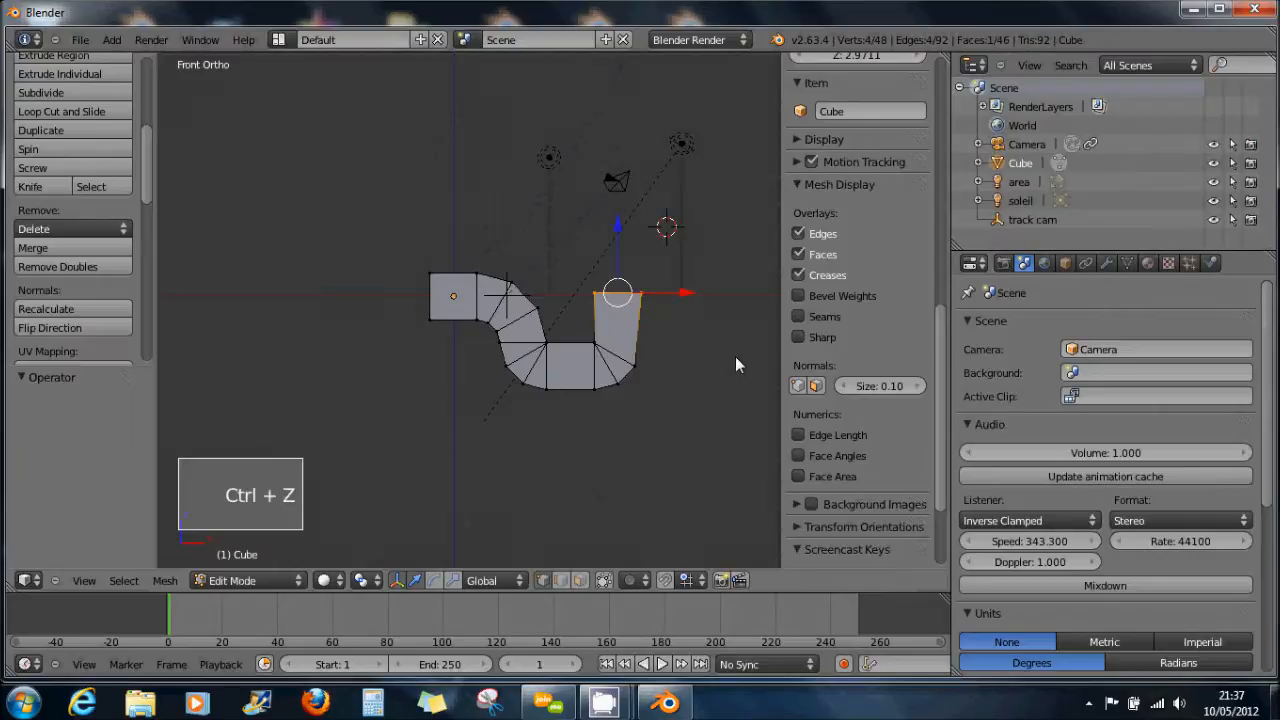
# Spin the raised end face by 90 degrees in 19 steps with the spin center at X 12.547, Y -0.380, Z 0.09109
pyautogui.click(48, 152)
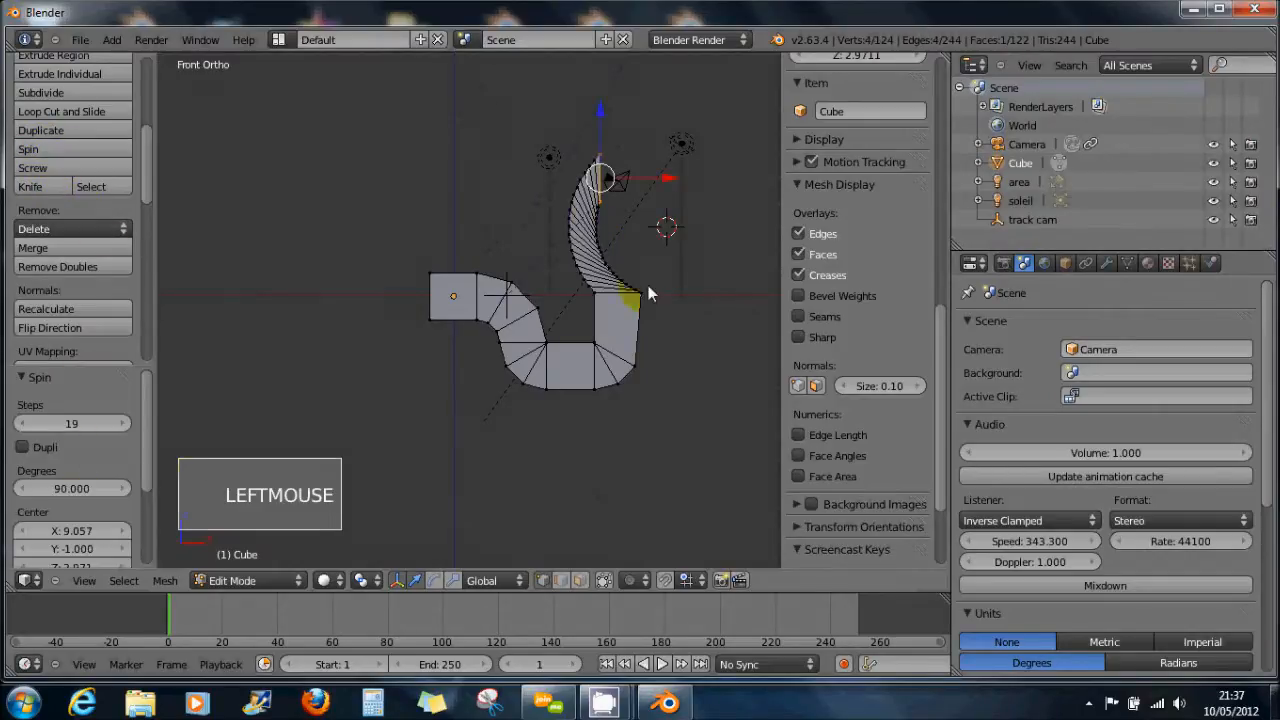
pyautogui.moveTo(148, 489); pyautogui.dragTo(139, 566)
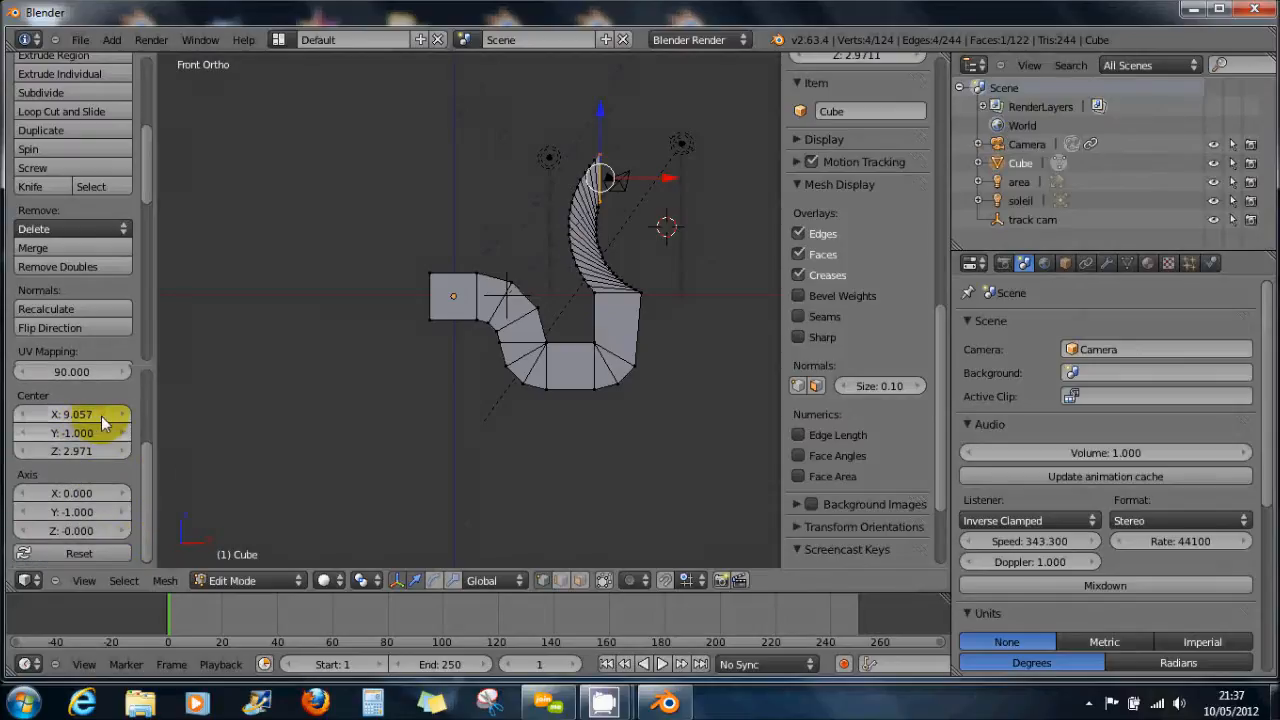
pyautogui.moveTo(122, 417); pyautogui.dragTo(462, 468)
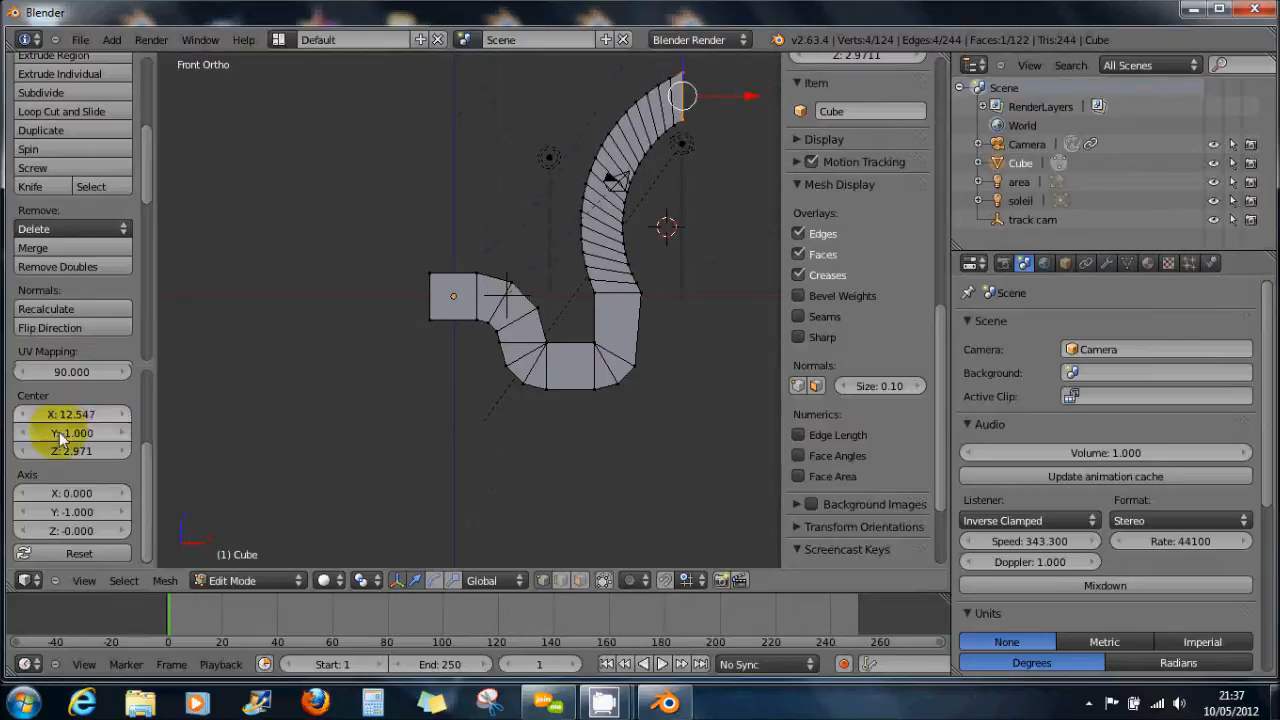
pyautogui.moveTo(61, 435); pyautogui.dragTo(1062, 408)
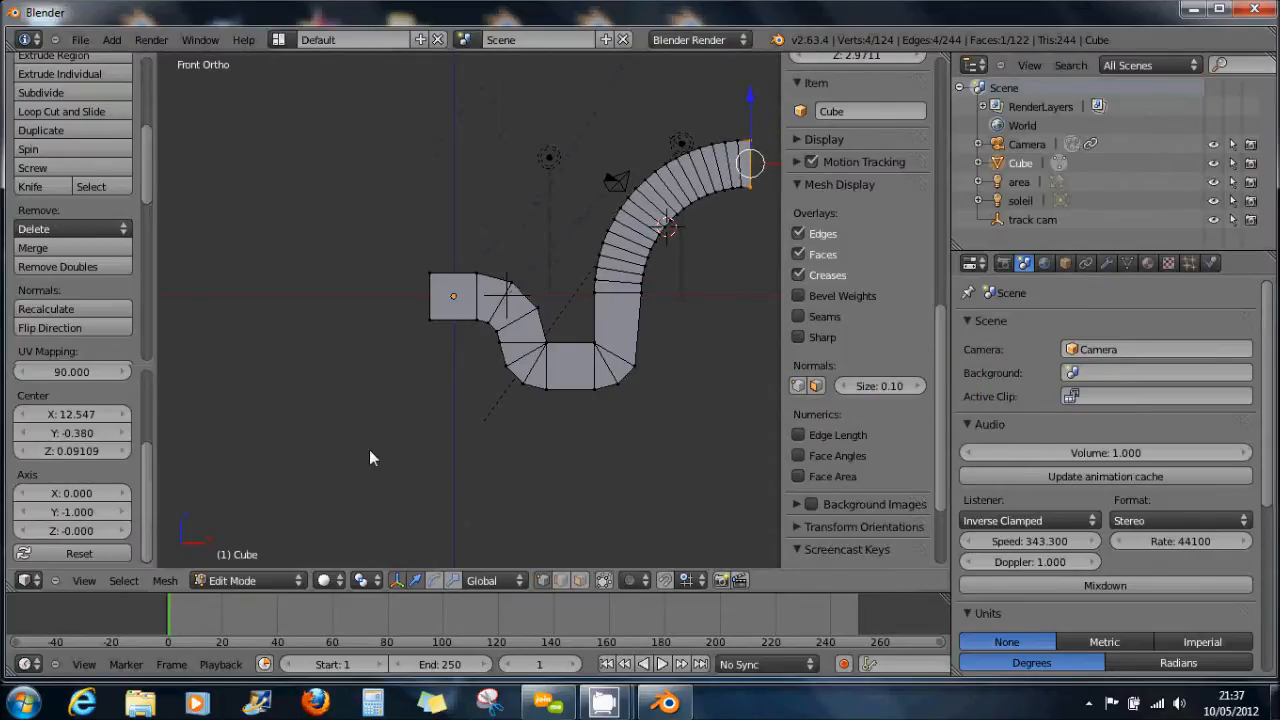
# Set the spin axis to X -0.140, Y -0.850, Z -0.460 and inspect the twisted shape
pyautogui.moveTo(87, 493)
pyautogui.mouseDown()
pyautogui.moveTo(183, 503)
pyautogui.moveTo(4, 490)
pyautogui.moveTo(1265, 496)
pyautogui.moveTo(18, 498)
pyautogui.moveTo(104, 500)
pyautogui.mouseUp()
pyautogui.moveTo(390, 447); pyautogui.dragTo(550, 382, button='middle')
pyautogui.scroll(-2, 536, 370)
pyautogui.moveTo(90, 494); pyautogui.dragTo(170, 499)
pyautogui.click(66, 515)
pyautogui.click(69, 533)
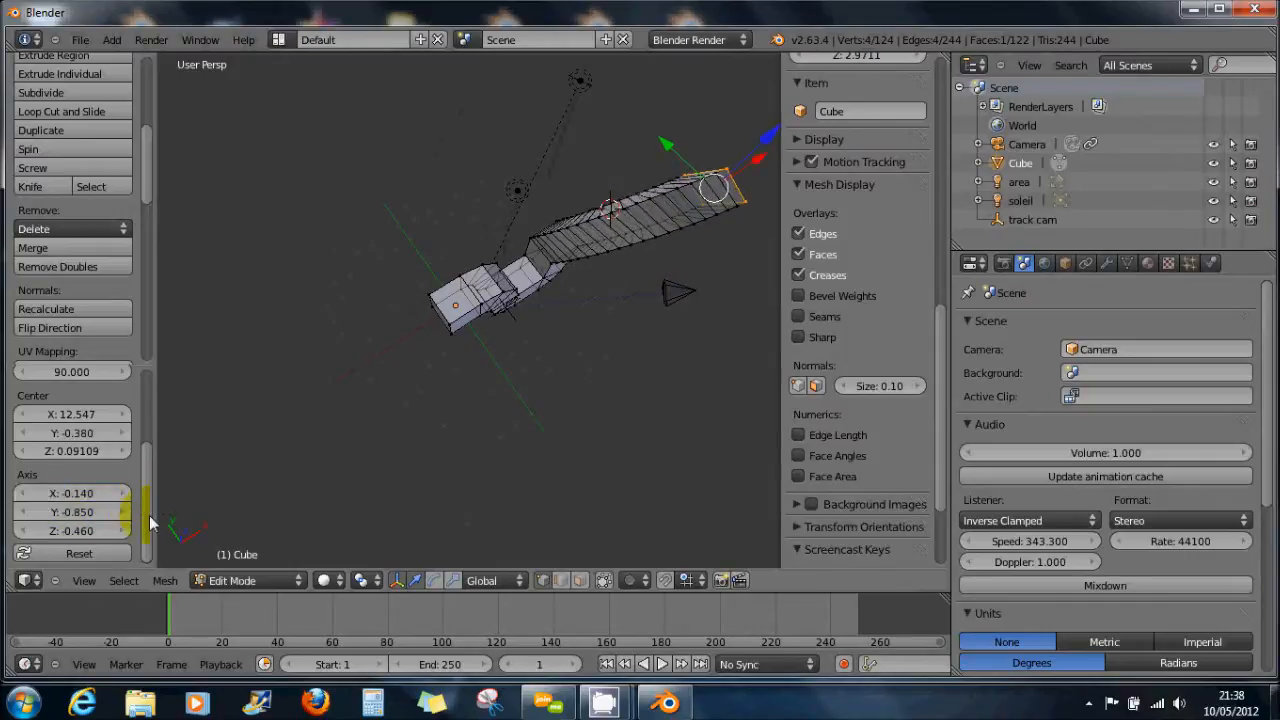
pyautogui.moveTo(510, 441); pyautogui.dragTo(423, 346, button='middle')
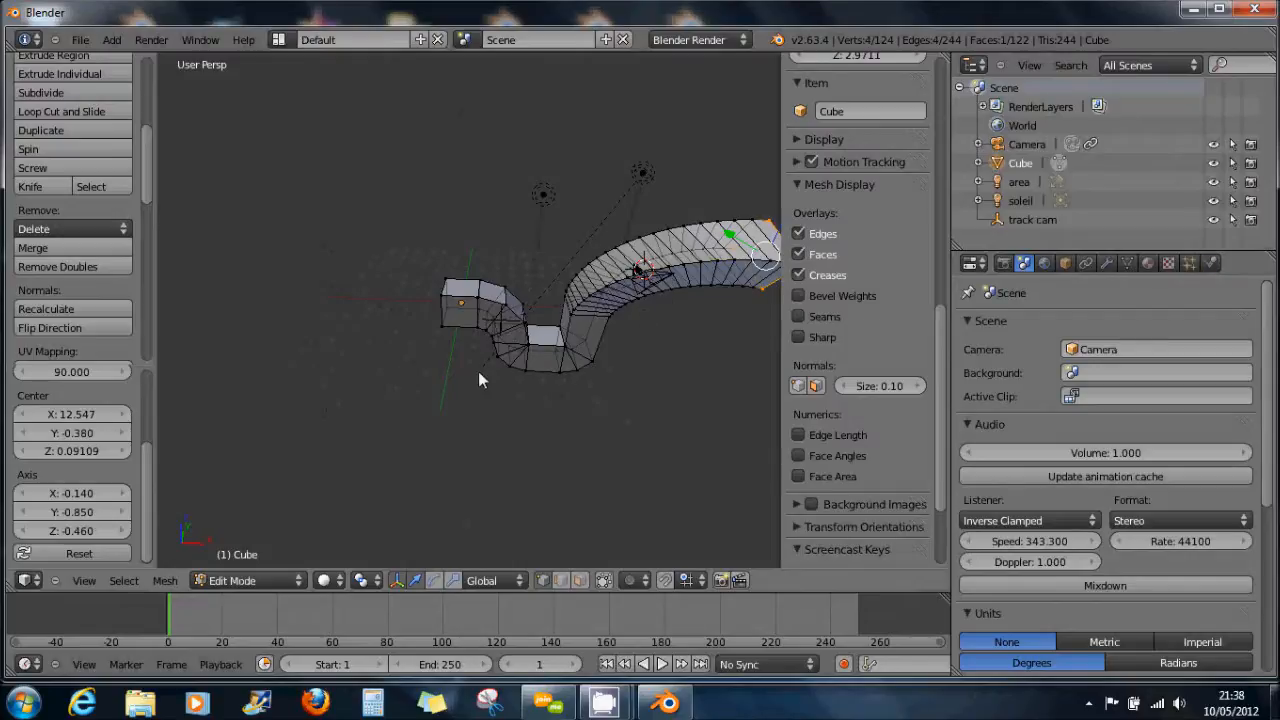
pyautogui.press('Escape')
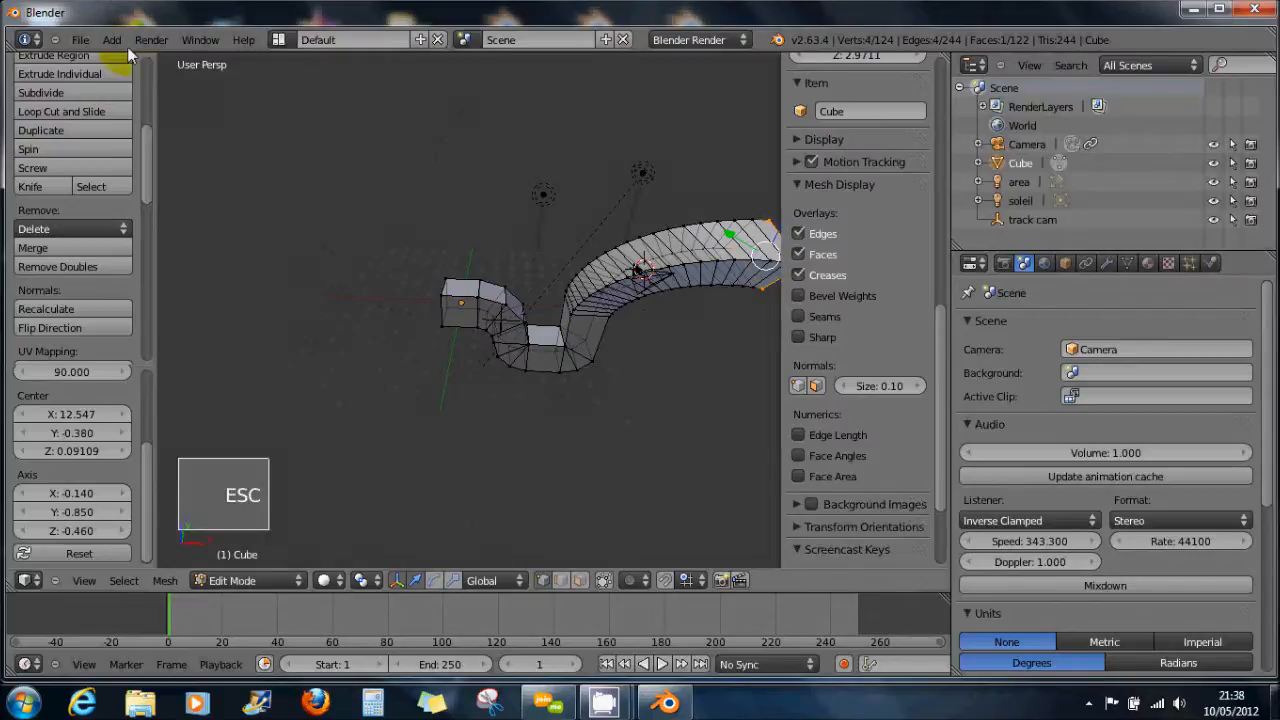
# Start a new file with the default cube scene
pyautogui.click(80, 44)
pyautogui.click(86, 55)
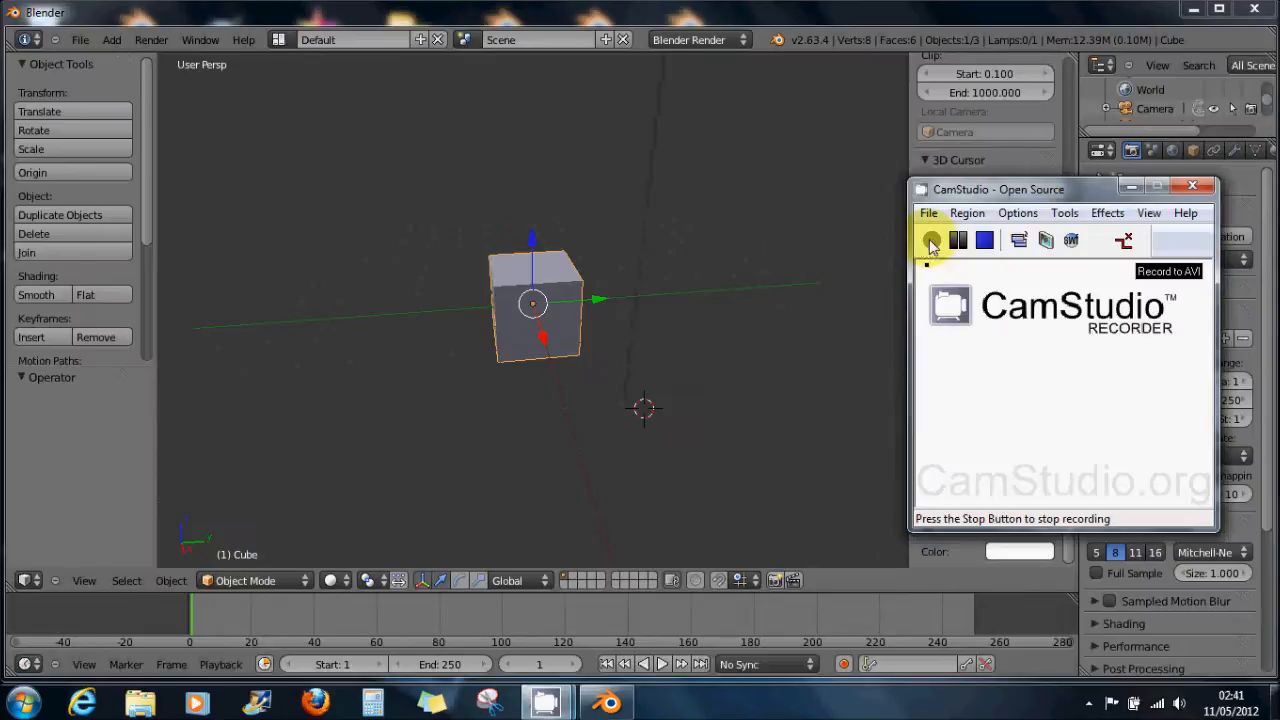
pyautogui.click(931, 246)
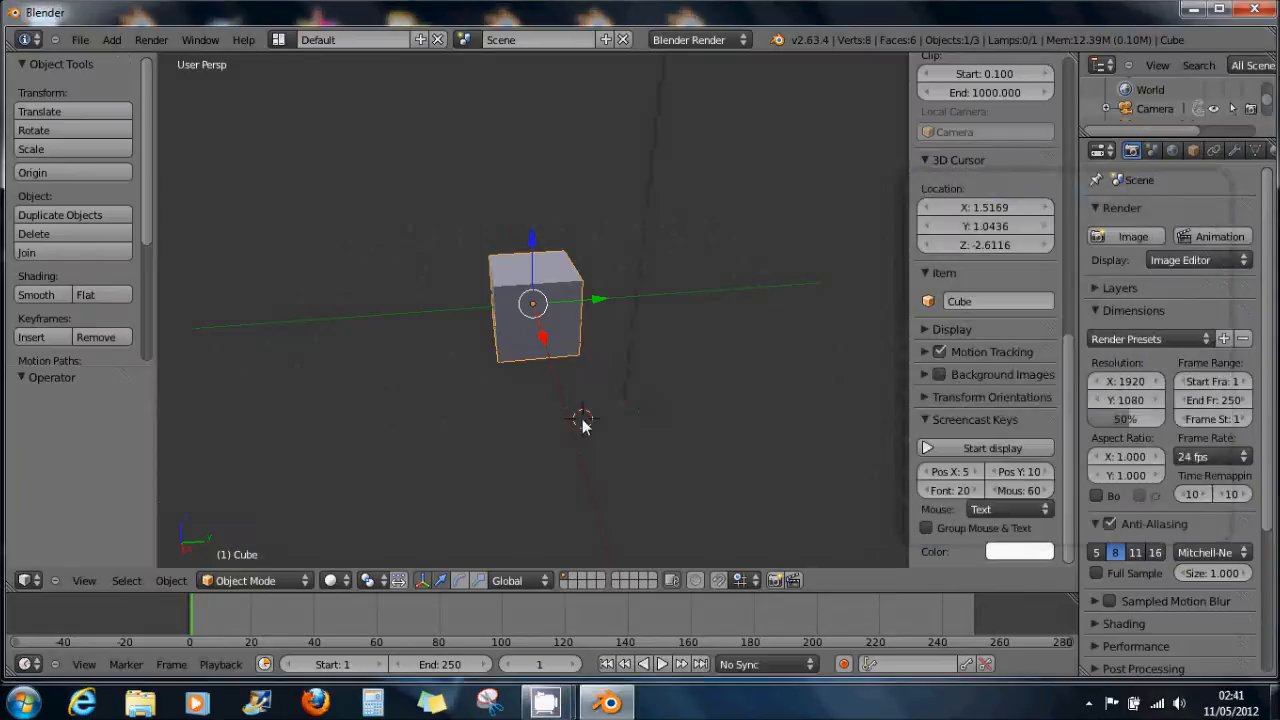
# Move the cube -6 units along X in front view
pyautogui.moveTo(583, 420); pyautogui.dragTo(576, 374, button='middle')
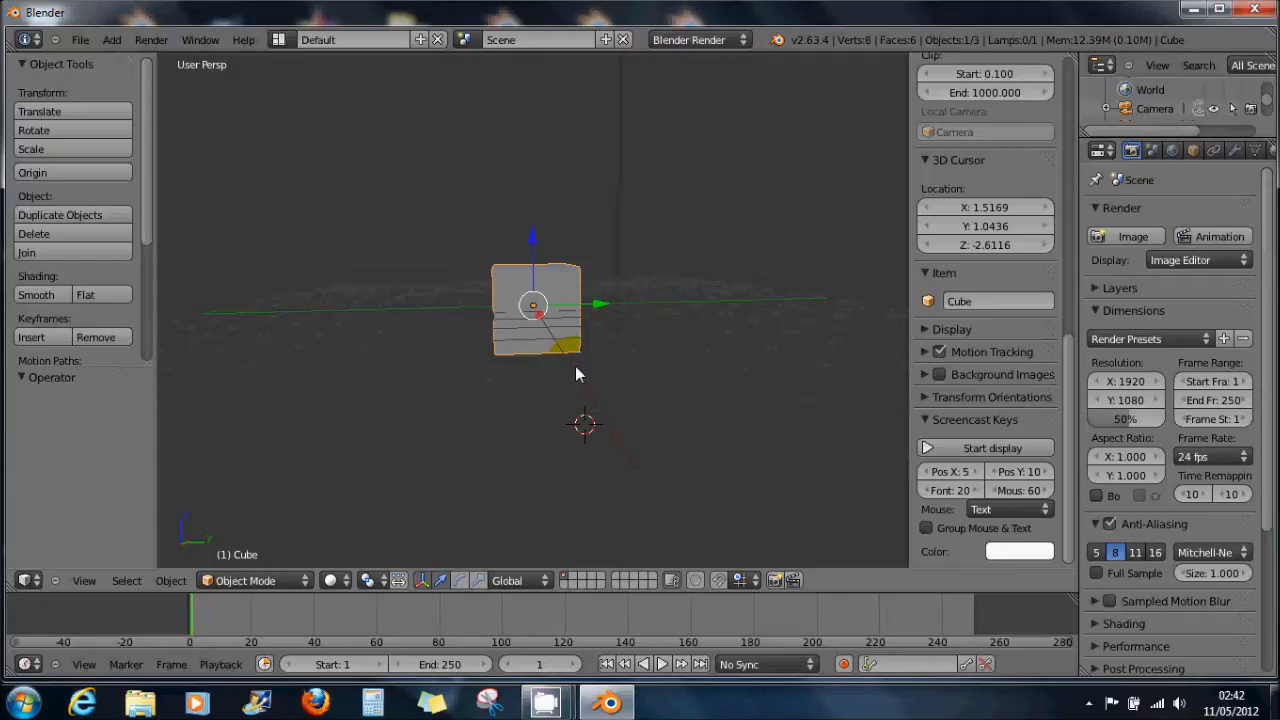
pyautogui.press('KP_1')
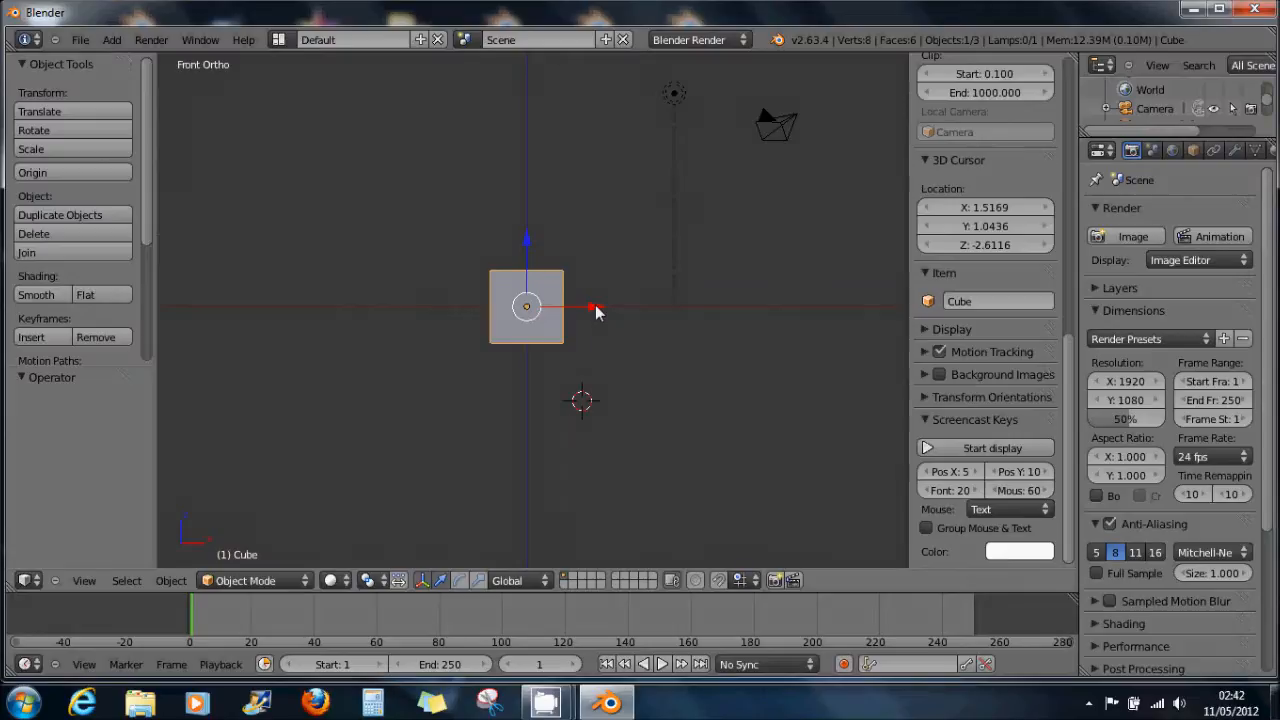
pyautogui.moveTo(595, 311); pyautogui.dragTo(520, 309)
pyautogui.moveTo(596, 309); pyautogui.dragTo(389, 322)
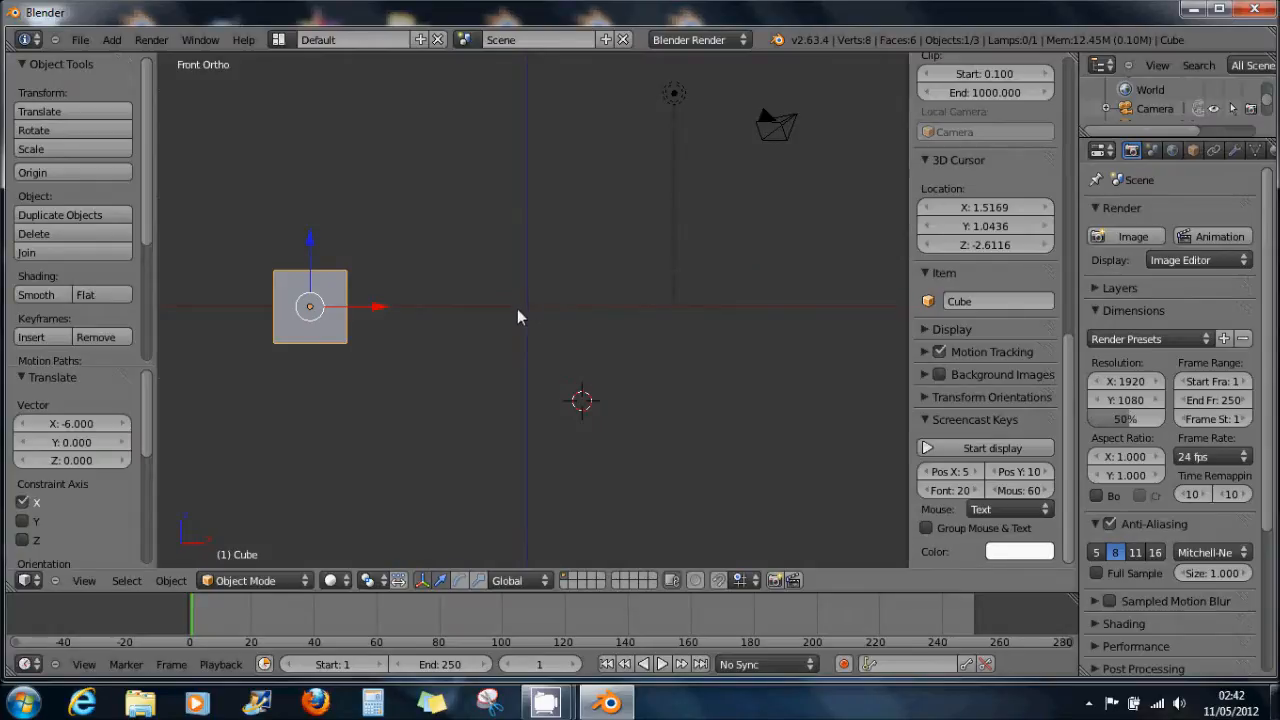
# Snap the 3D cursor to the scene center and move the cube -1 unit along Z
pyautogui.hotkey('shift', 's')
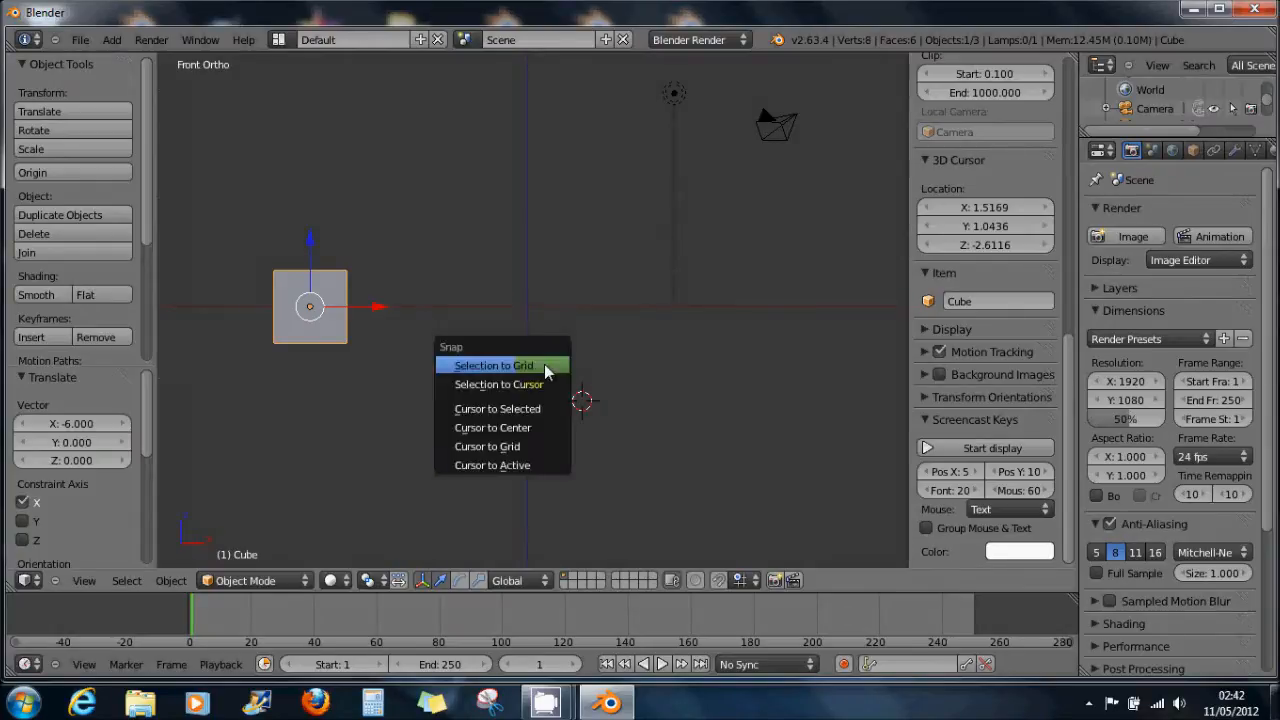
pyautogui.click(529, 430)
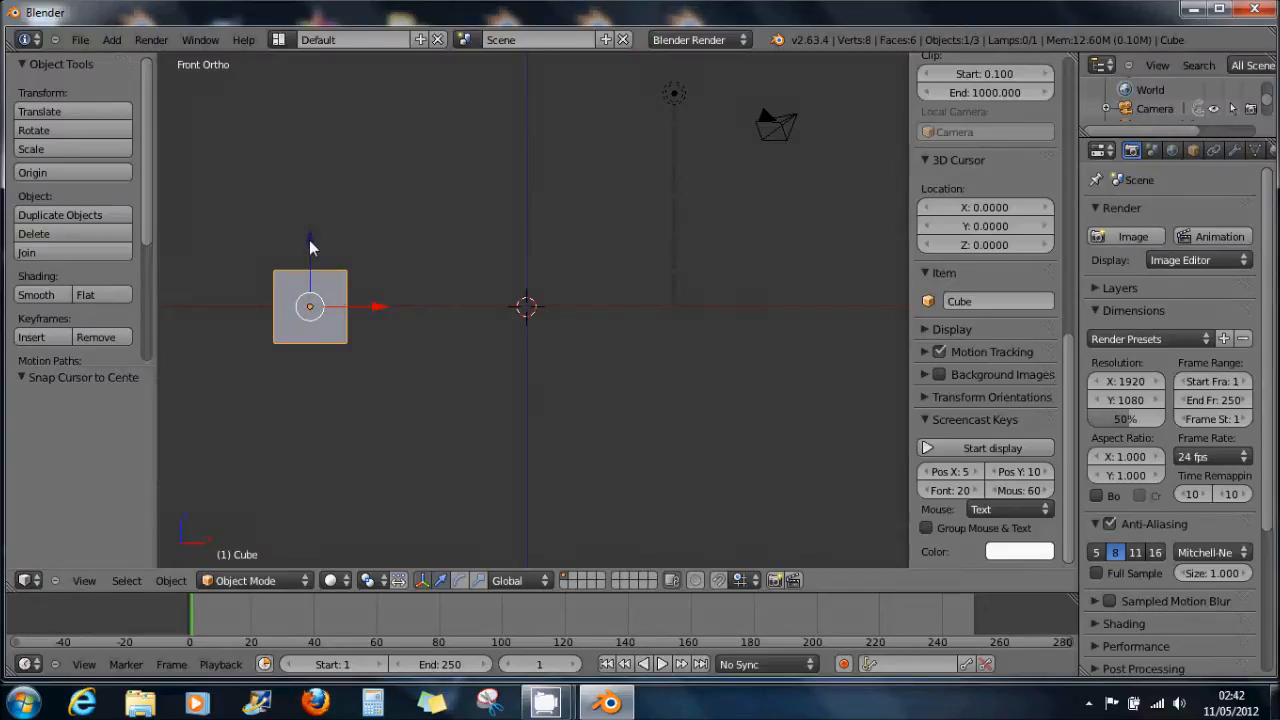
pyautogui.moveTo(310, 247); pyautogui.dragTo(309, 284)
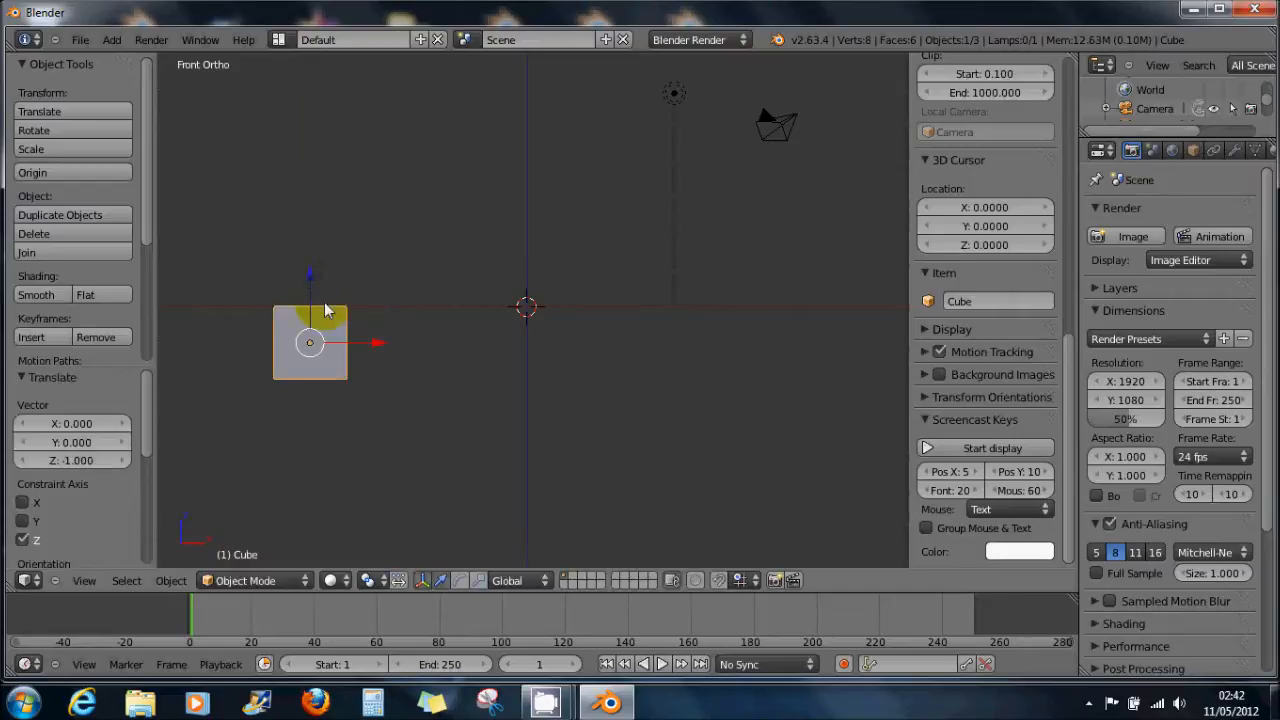
# Enter Edit Mode on the cube in wireframe display, box-select its four bottom vertices and delete them
pyautogui.moveTo(329, 323)
pyautogui.mouseDown(button='middle')
pyautogui.moveTo(336, 342)
pyautogui.moveTo(308, 302)
pyautogui.moveTo(307, 340)
pyautogui.moveTo(345, 309)
pyautogui.moveTo(322, 330)
pyautogui.mouseUp(button='middle')
pyautogui.press('Tab')
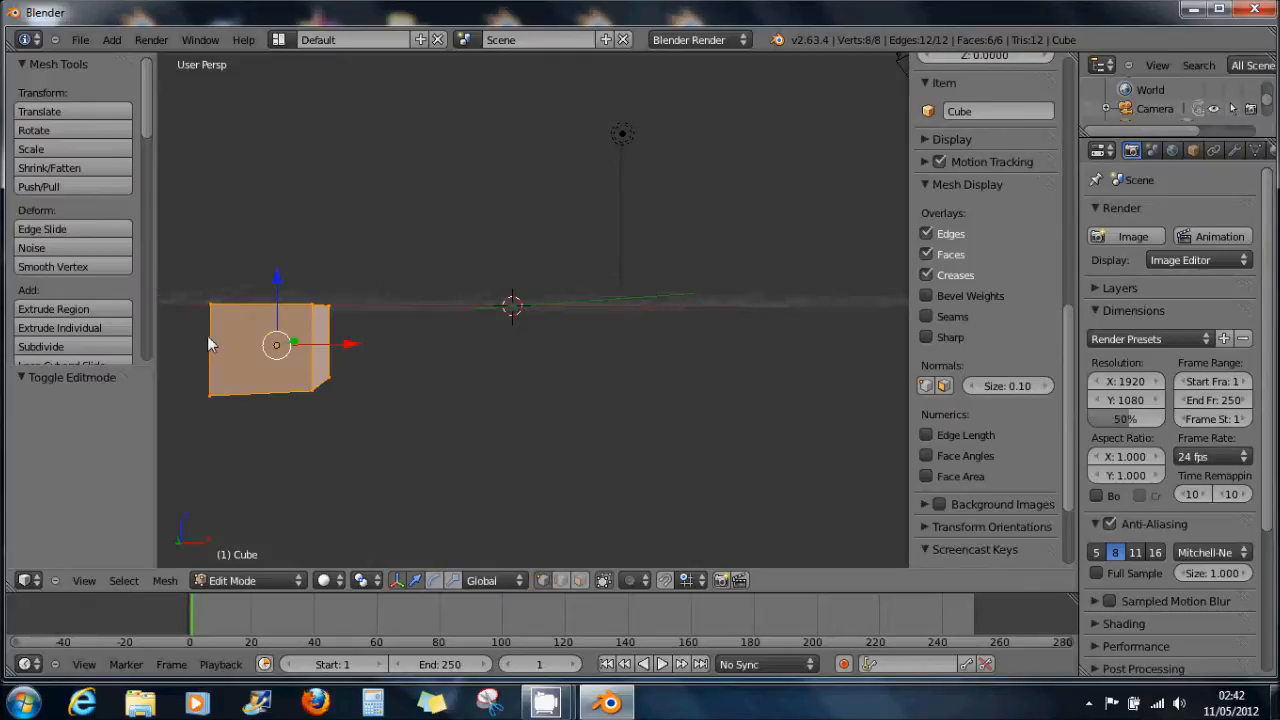
pyautogui.press('z')
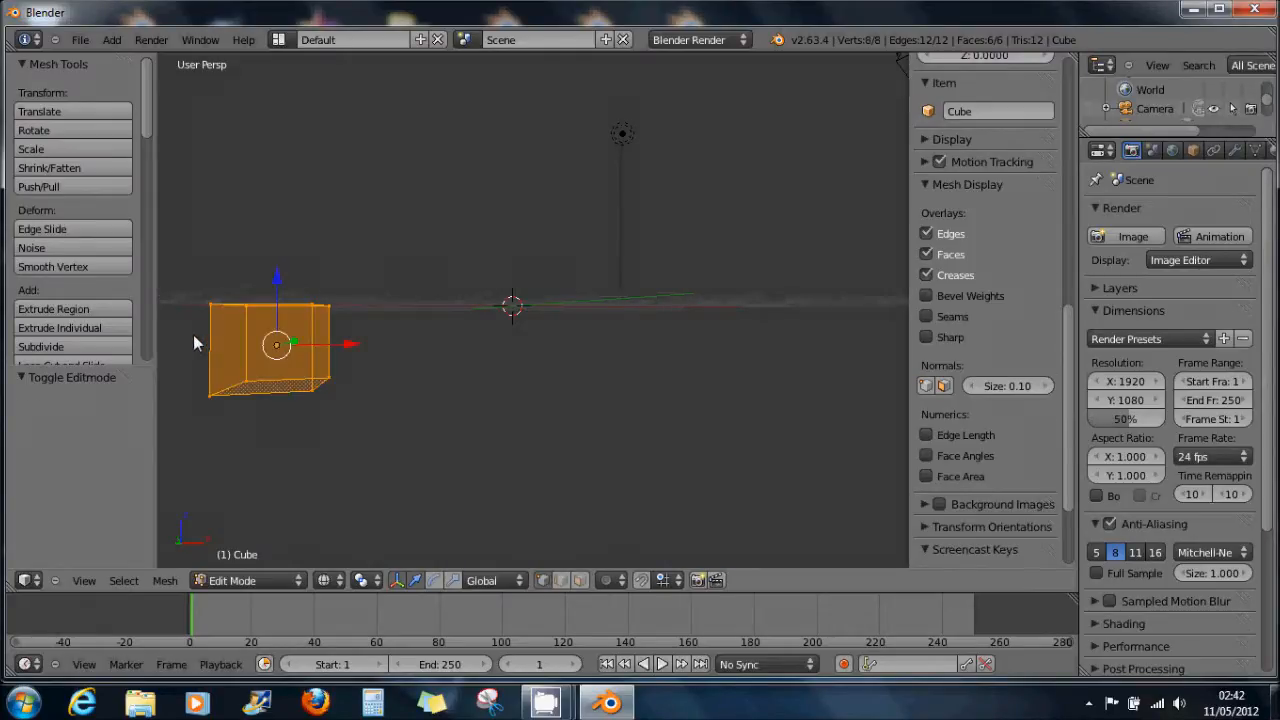
pyautogui.press('a')
pyautogui.press('b')
pyautogui.moveTo(188, 325); pyautogui.dragTo(408, 443)
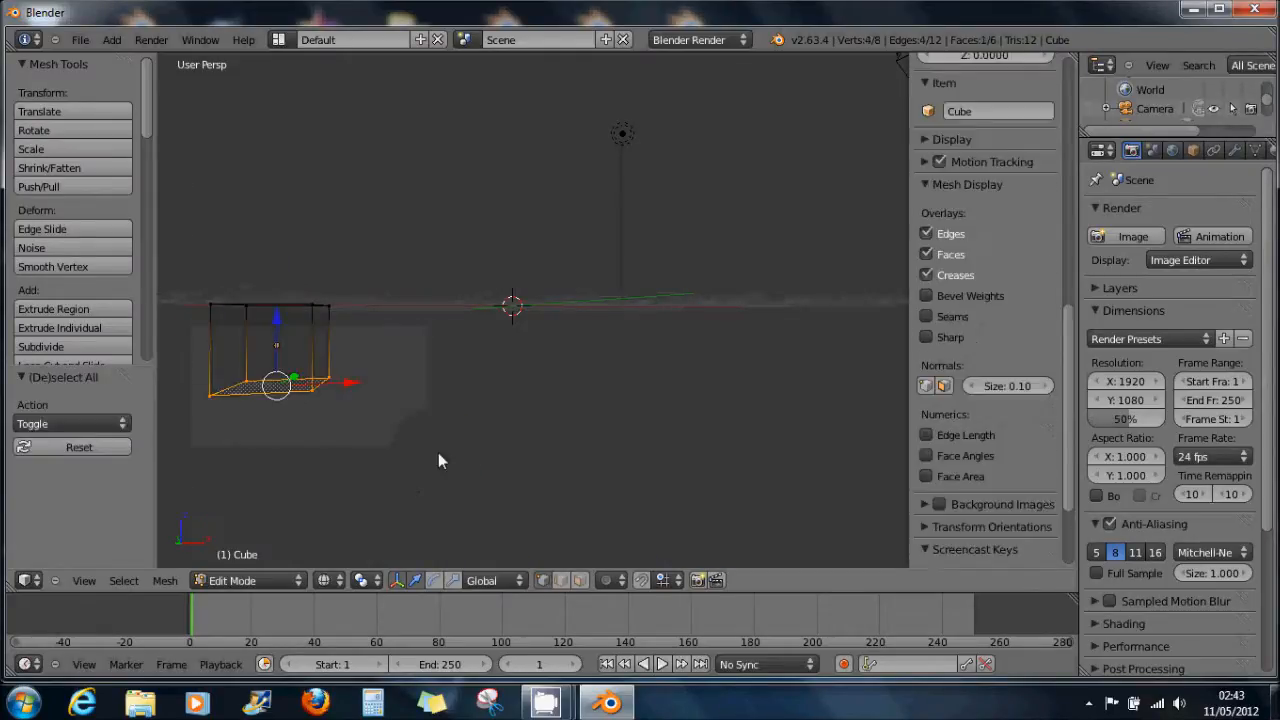
pyautogui.press('x')
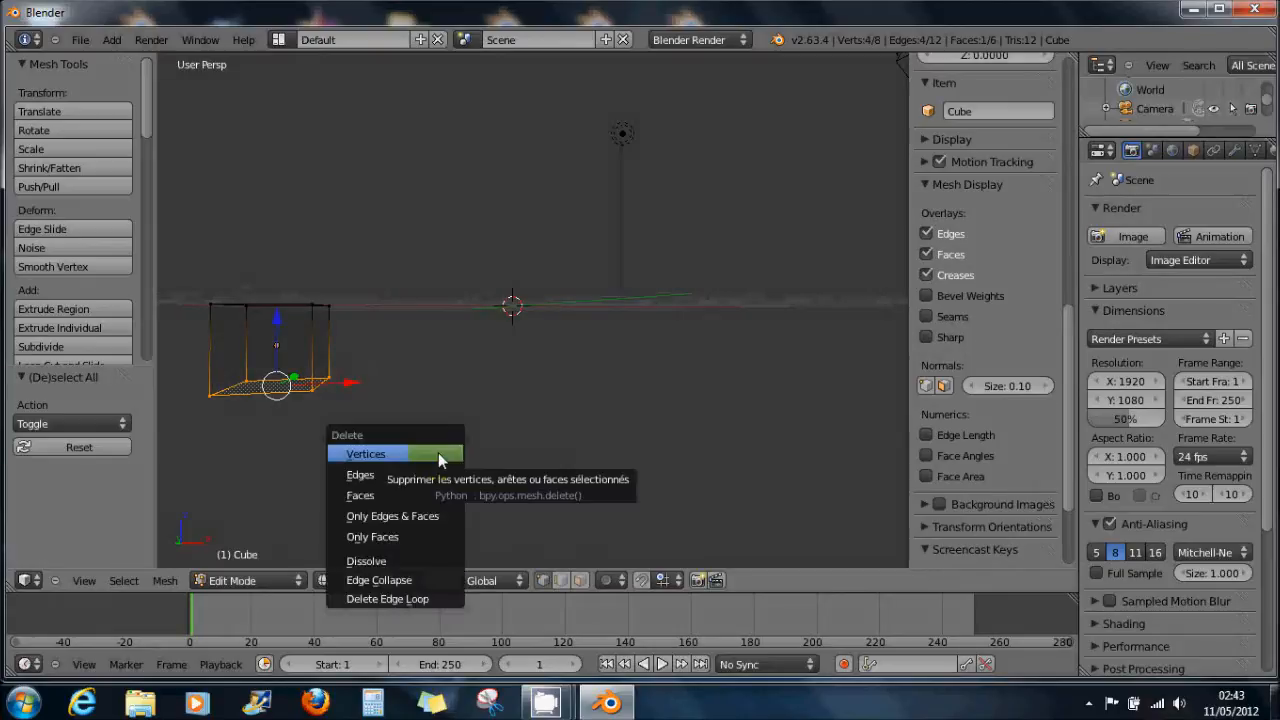
pyautogui.click(438, 452)
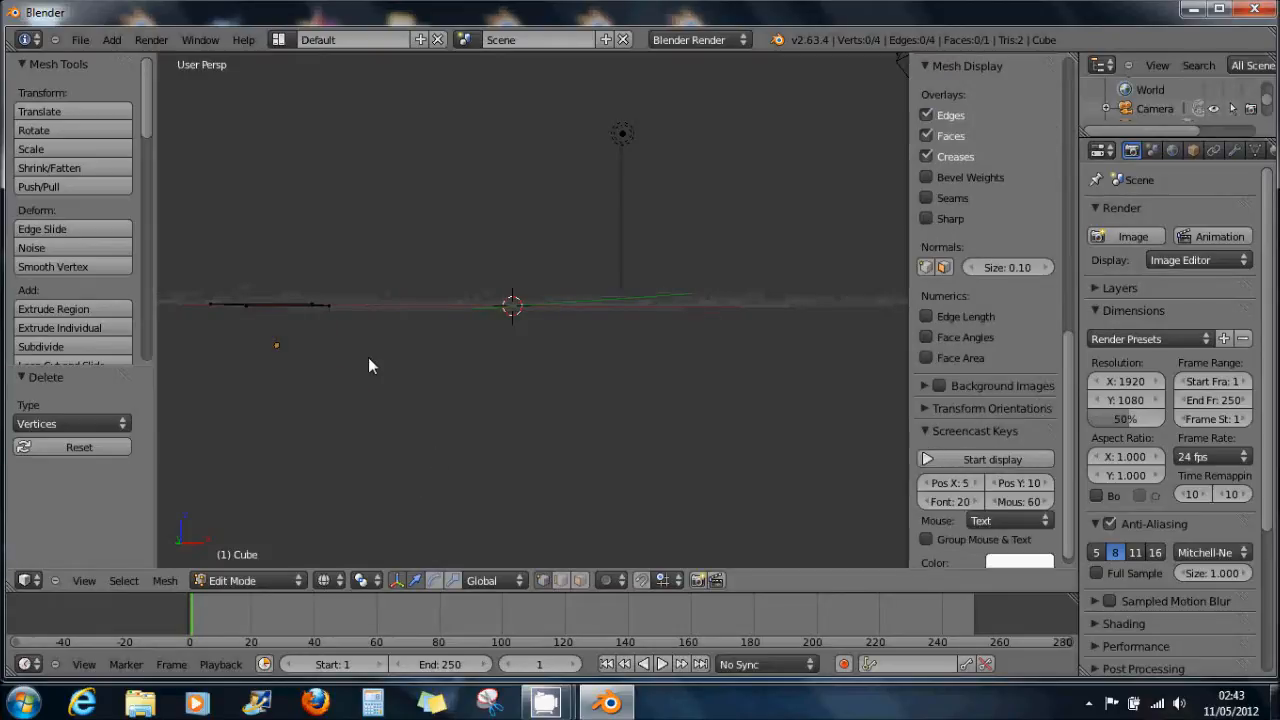
# Select the cube's remaining face, spin it from front view by 180 degrees in 9 steps around the 3D cursor, and inspect the arch
pyautogui.press('KP_1')
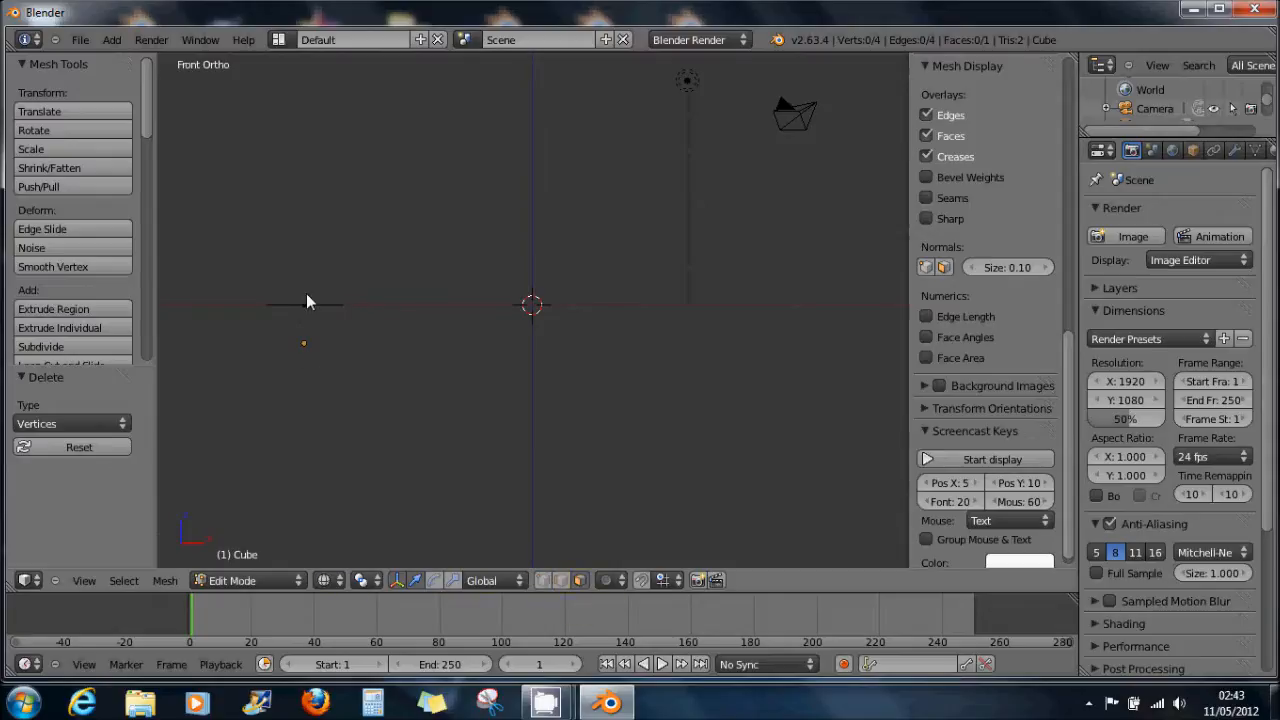
pyautogui.press('a')
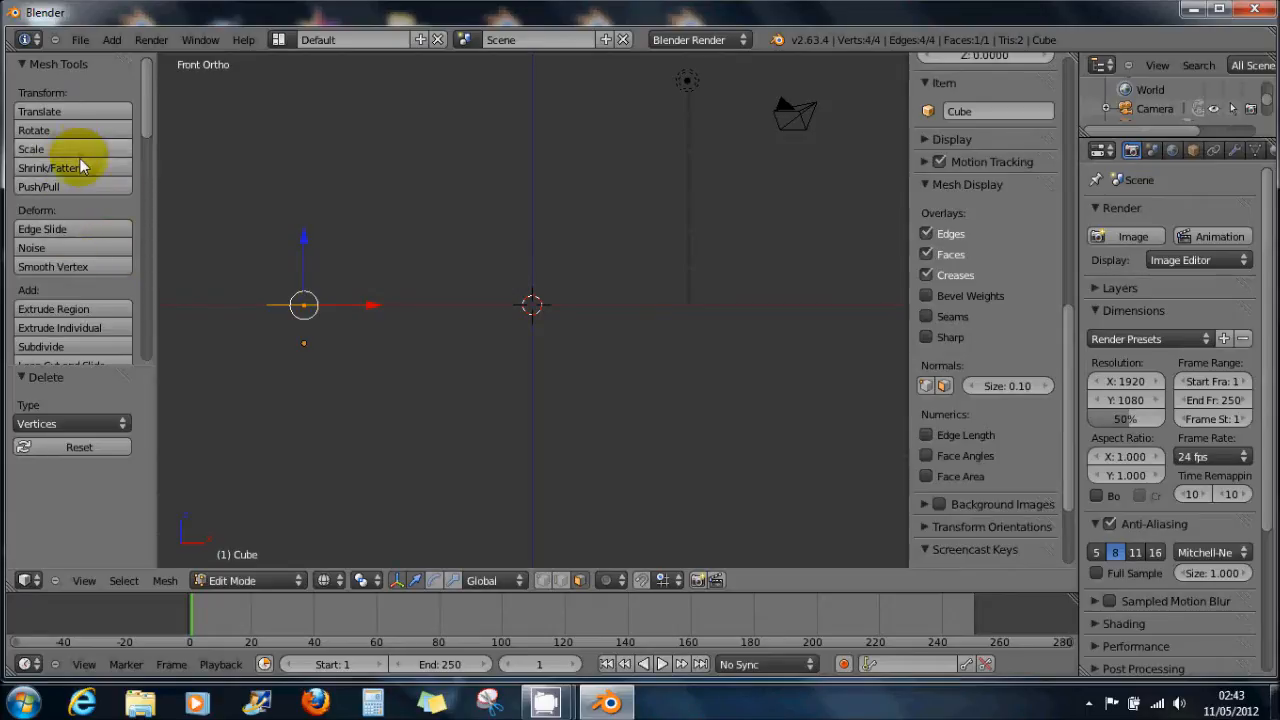
pyautogui.scroll(-1, 80, 160)
pyautogui.scroll(-1, 80, 160)
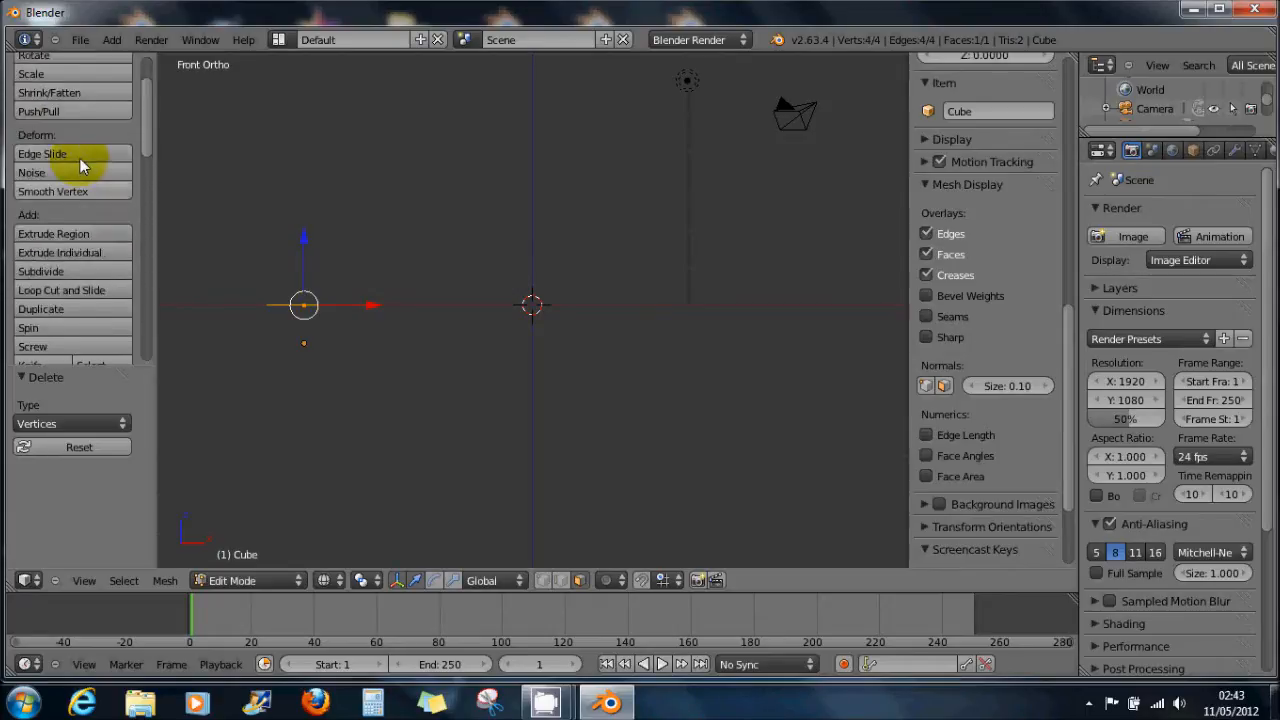
pyautogui.click(30, 327)
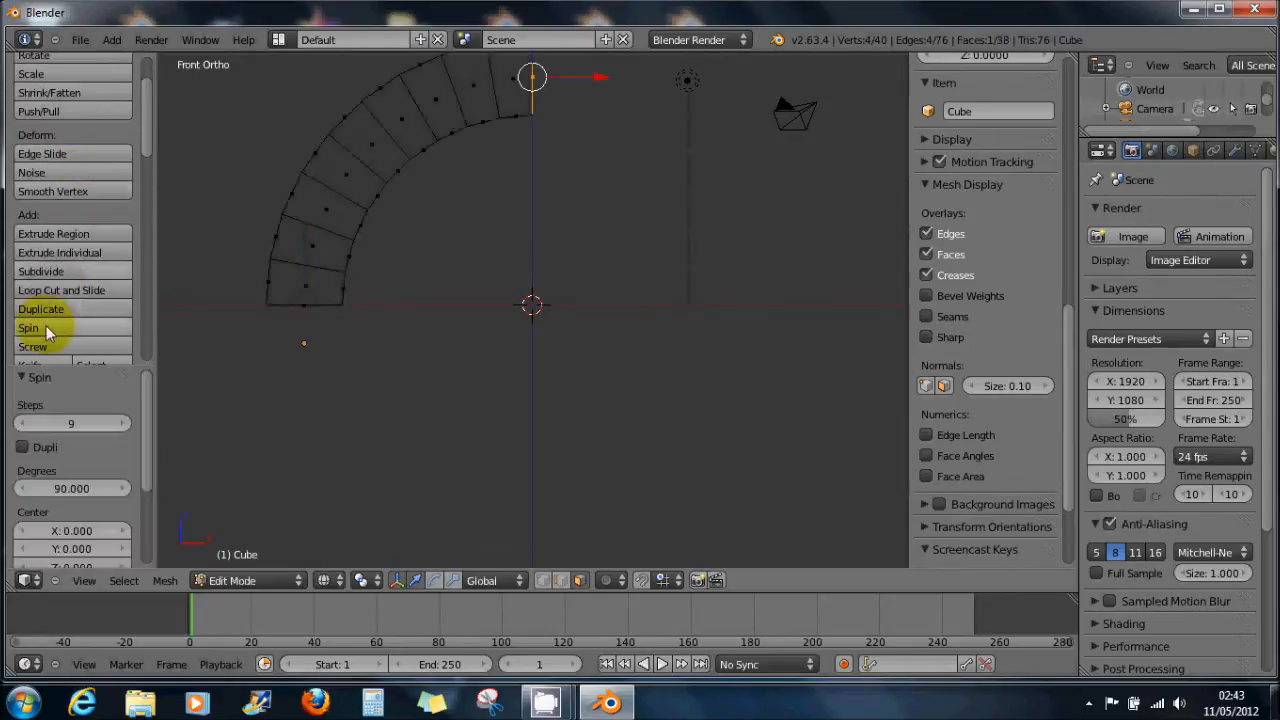
pyautogui.click(85, 487)
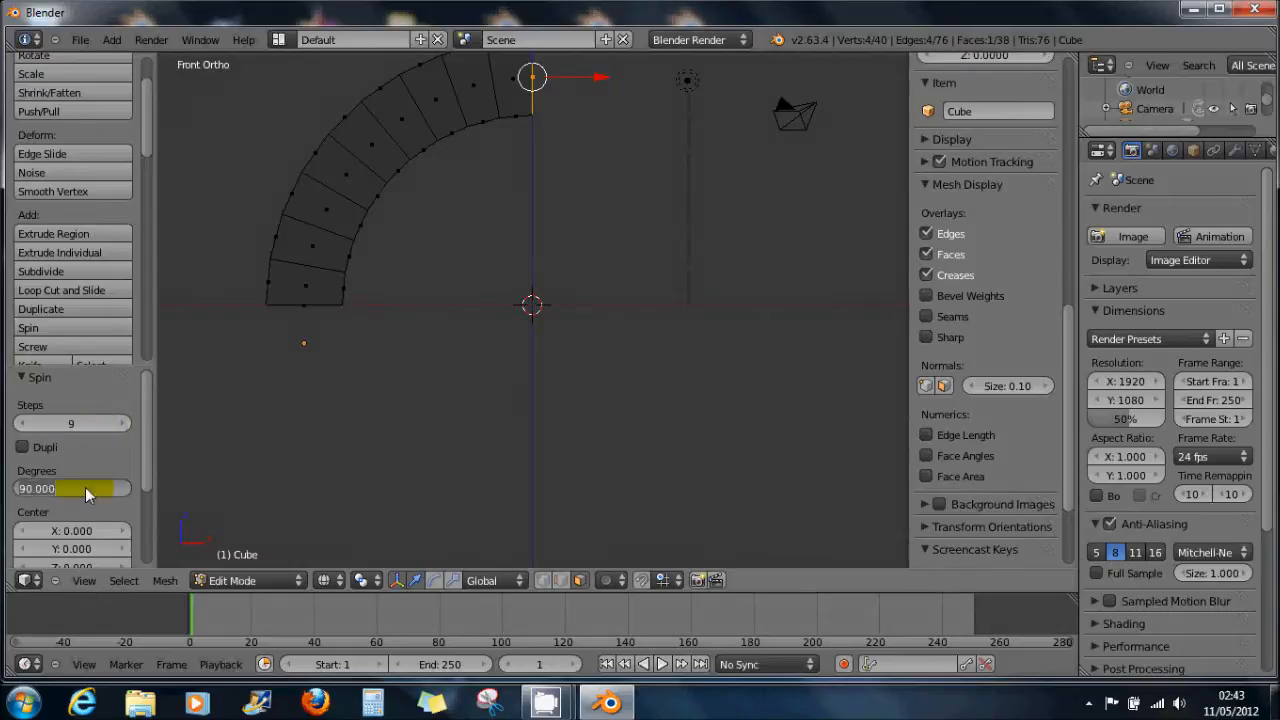
pyautogui.write('180')
pyautogui.press('Return')
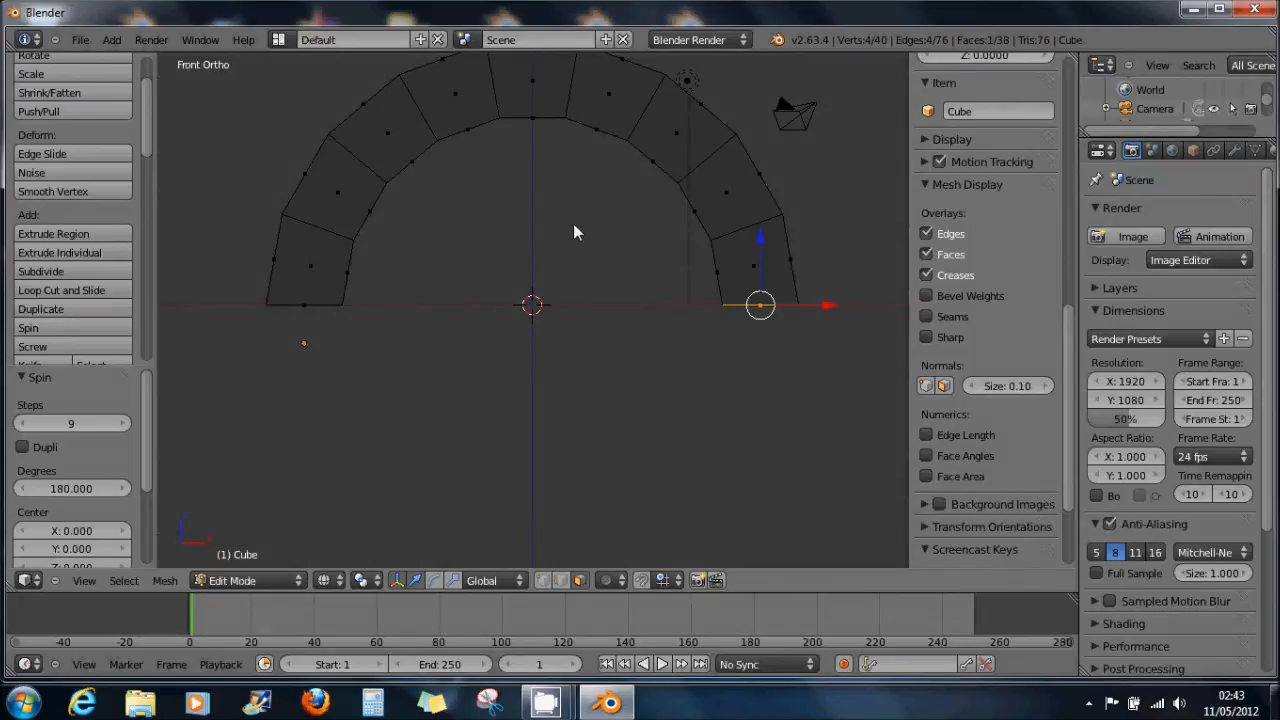
pyautogui.scroll(-2, 574, 225)
pyautogui.moveTo(580, 228); pyautogui.dragTo(572, 266, button='middle')
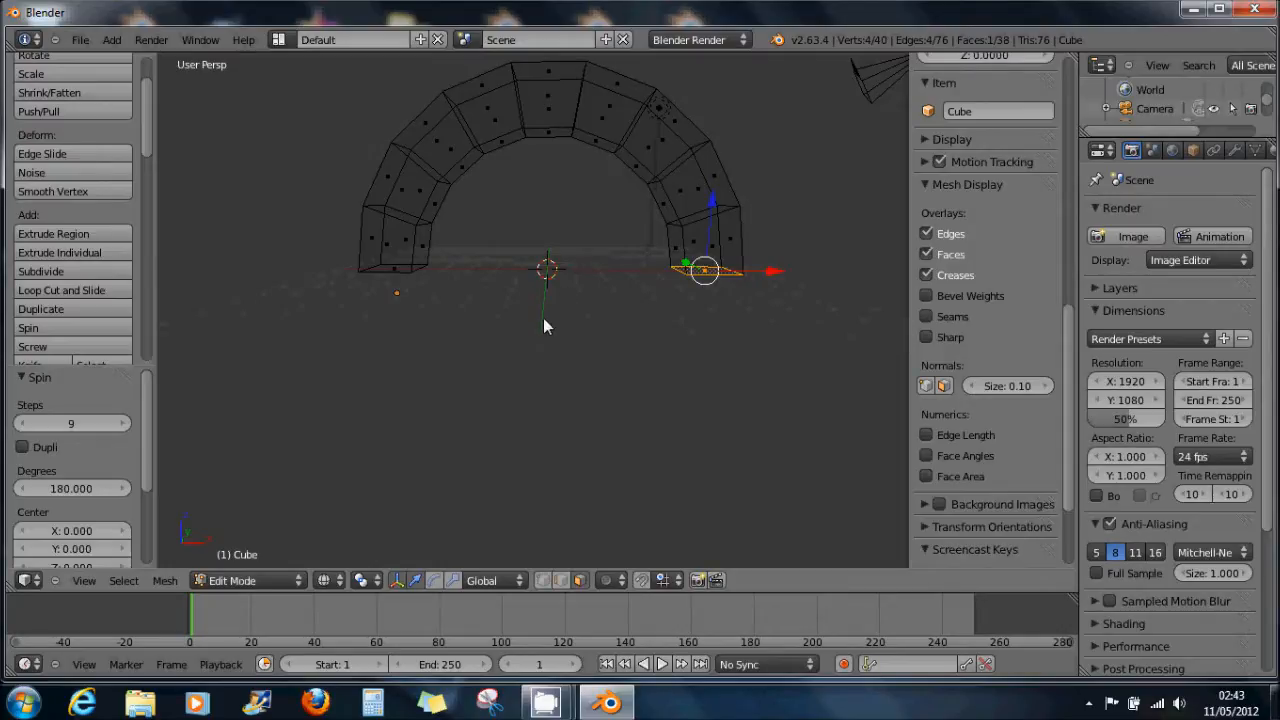
# Select the arch's whole mesh in front view, return to Object Mode and apply the object's location
pyautogui.press('KP_1')
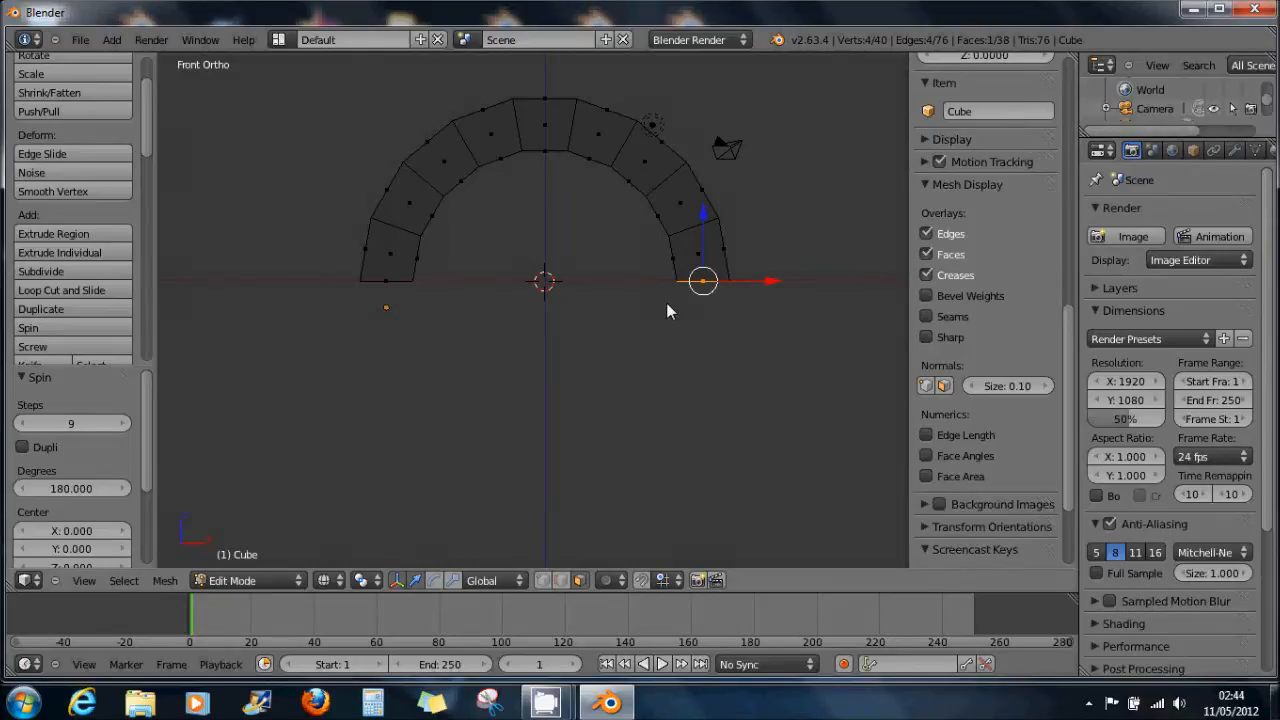
pyautogui.press('a')
pyautogui.press('a')
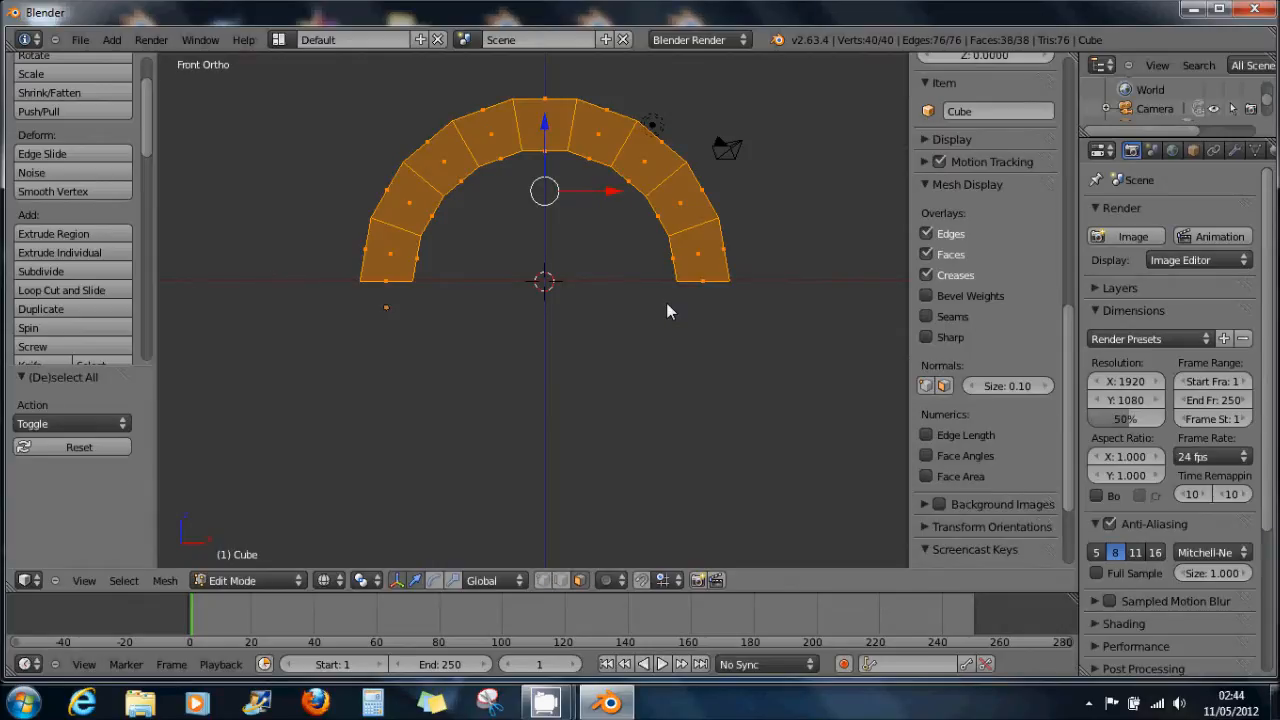
pyautogui.press('Tab')
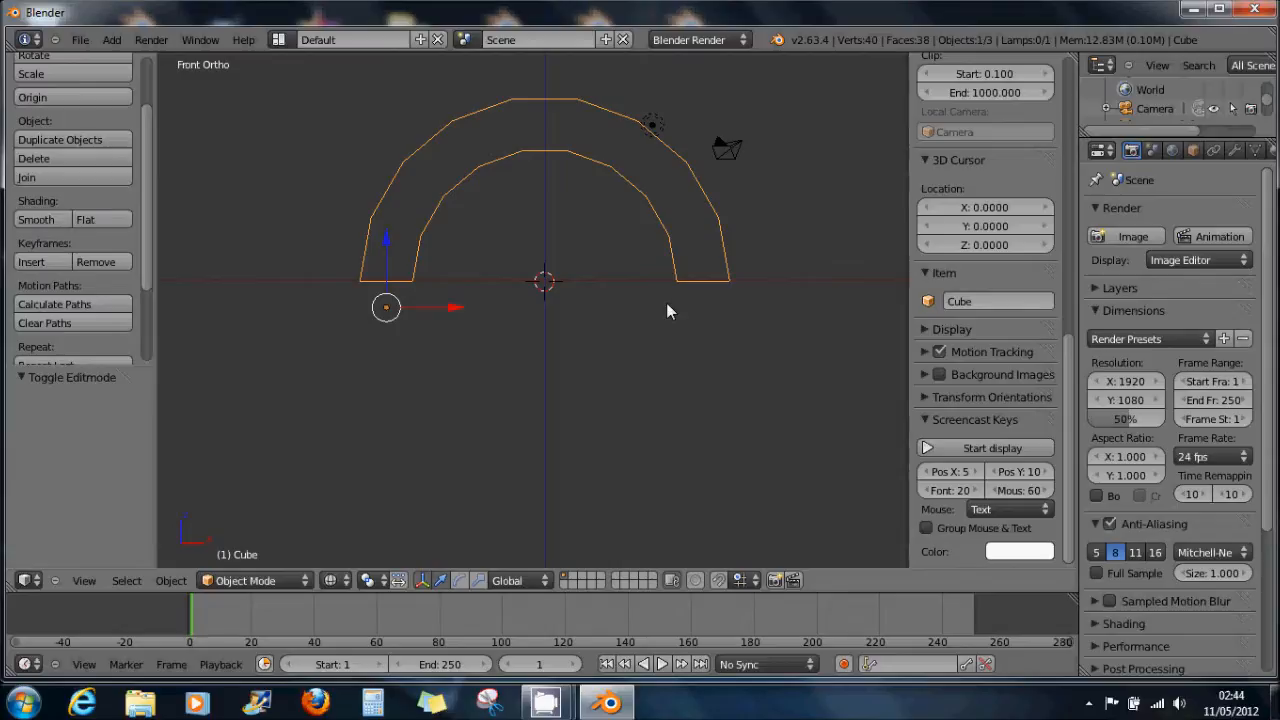
pyautogui.hotkey('ctrl', 'a')
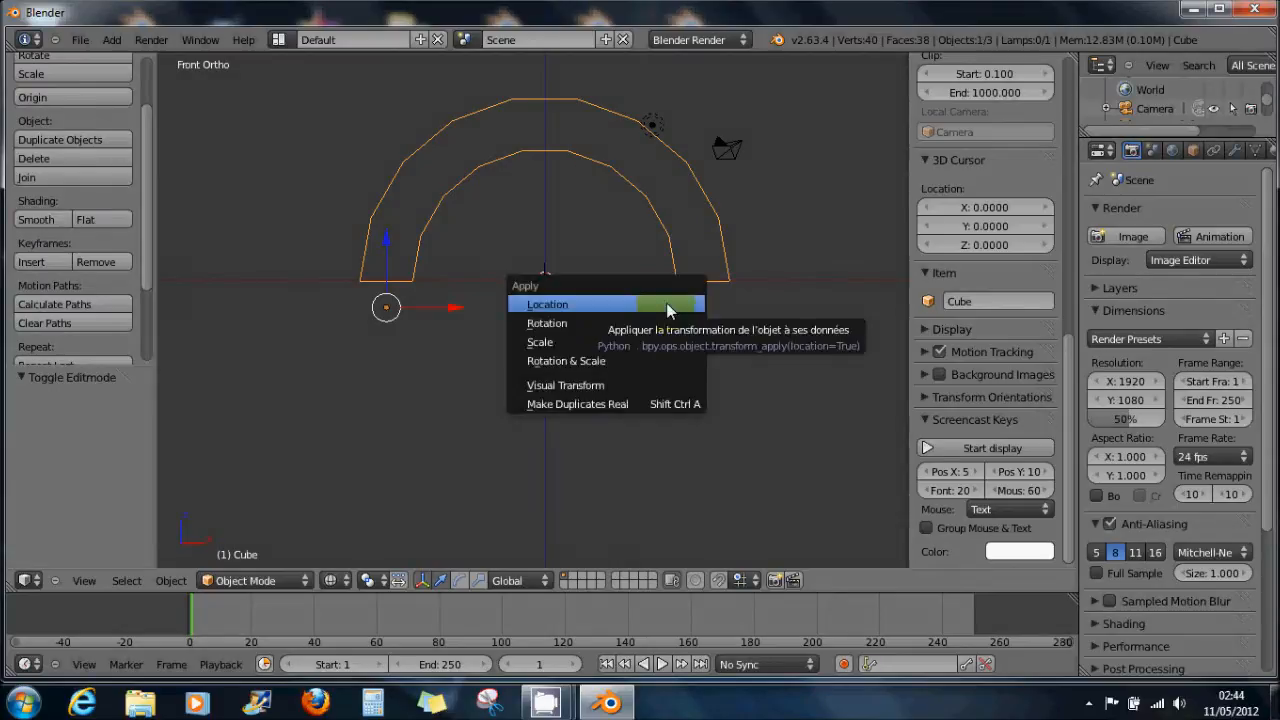
pyautogui.click(668, 307)
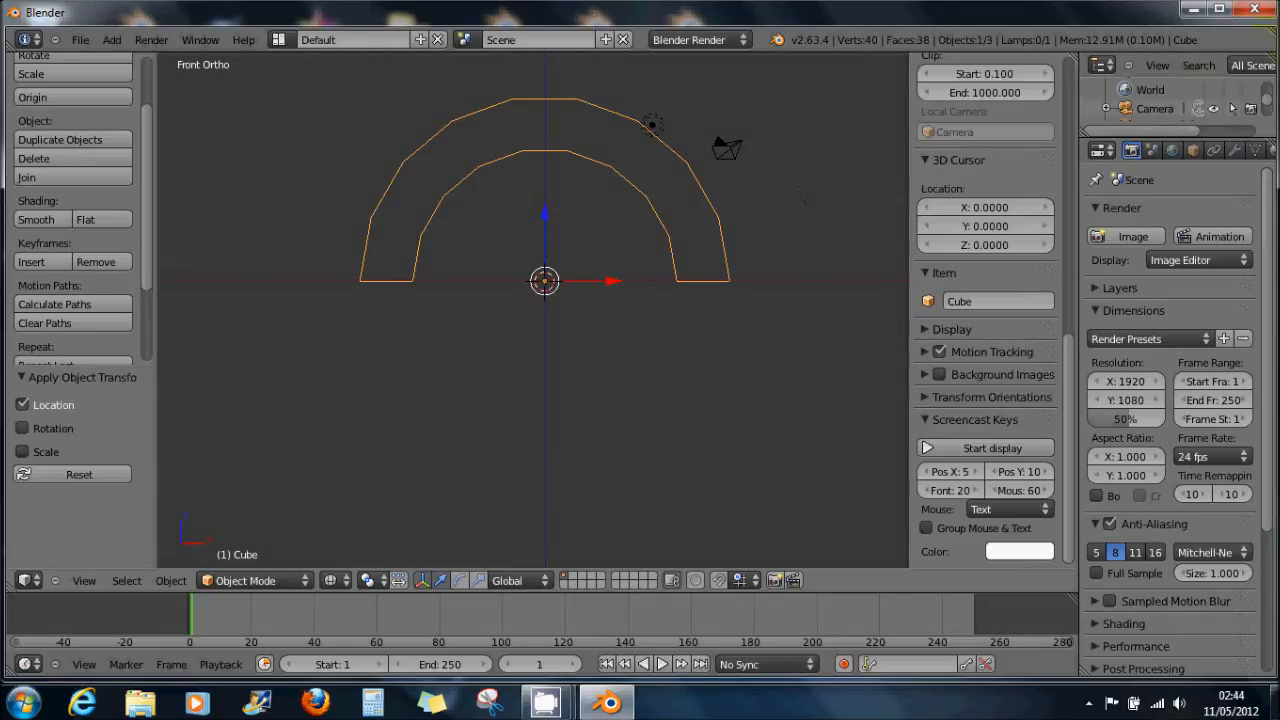
# Close Blender
pyautogui.click(1263, 17)
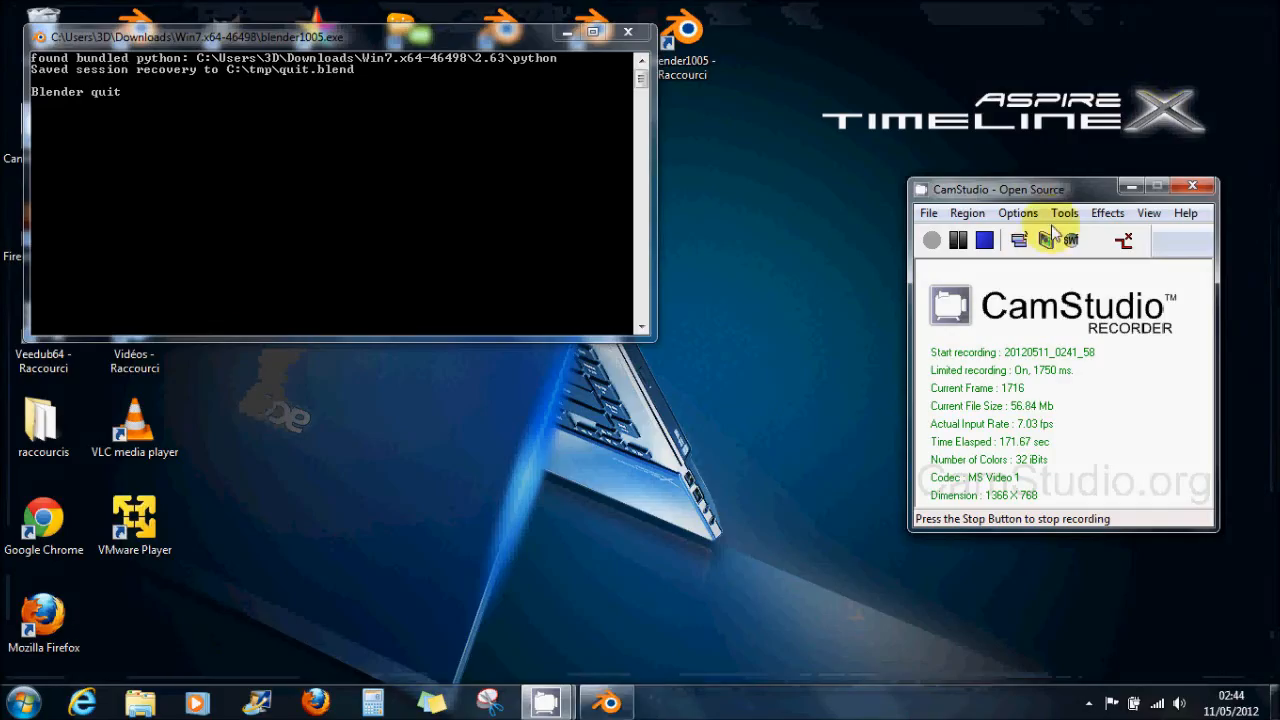